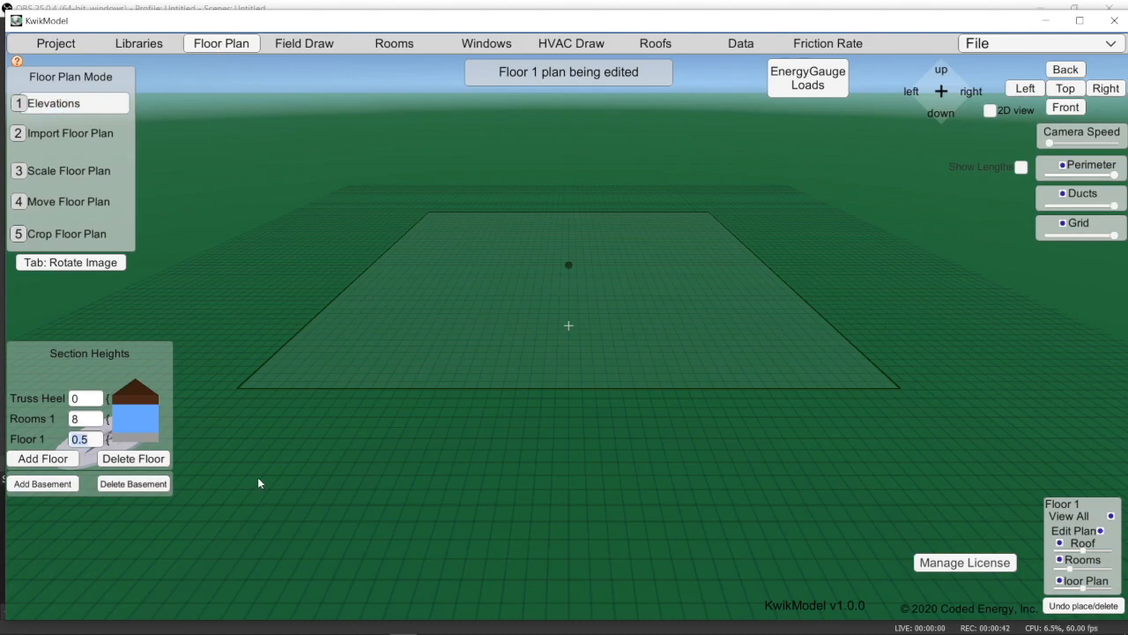
# - Import the floor plan "CamScanner 04-19-2020 16.28.30.pdf" and display it from above in 2D view
pyautogui.click(63, 133)
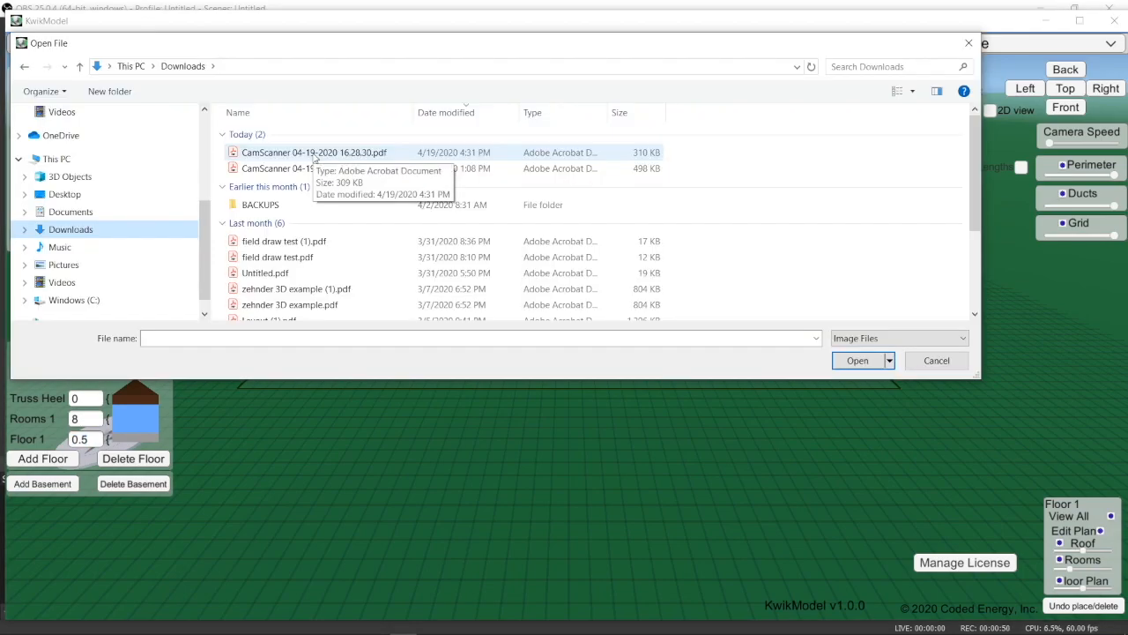
pyautogui.doubleClick(312, 155)
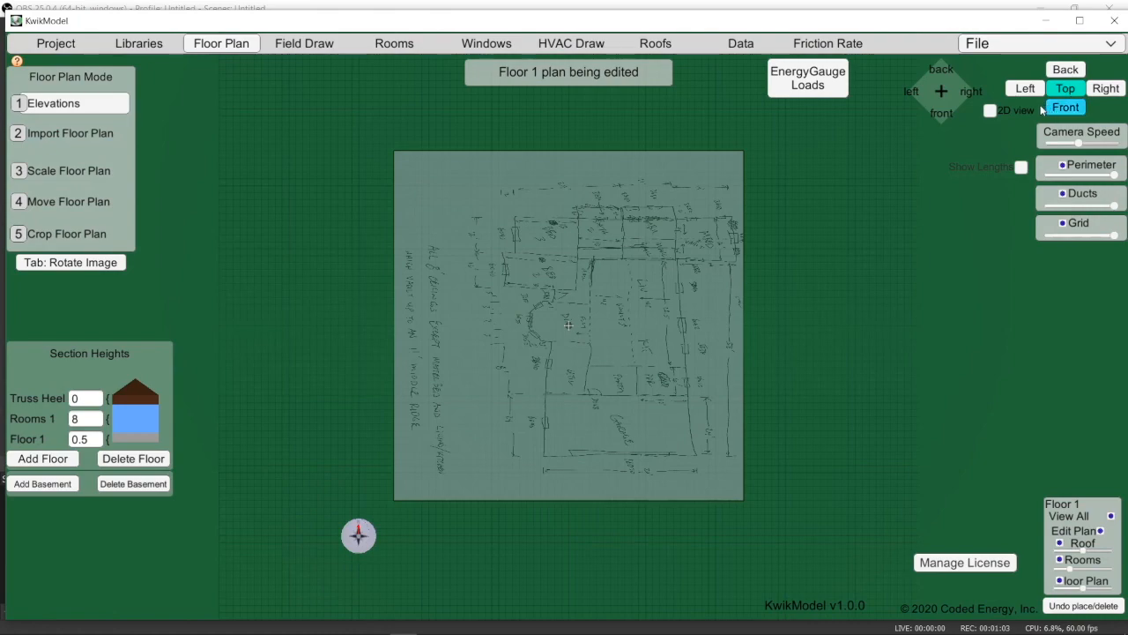
pyautogui.click(990, 111)
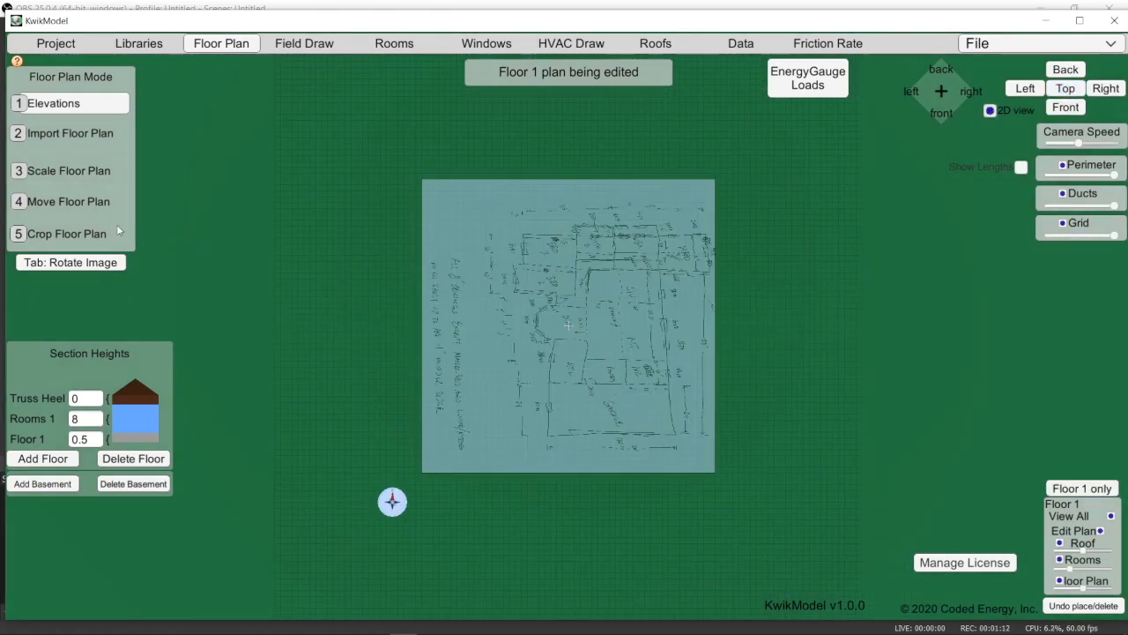
# - Rotate the imported floor plan image until its room labels and ceiling notes read upright
pyautogui.click(80, 203)
pyautogui.click(76, 173)
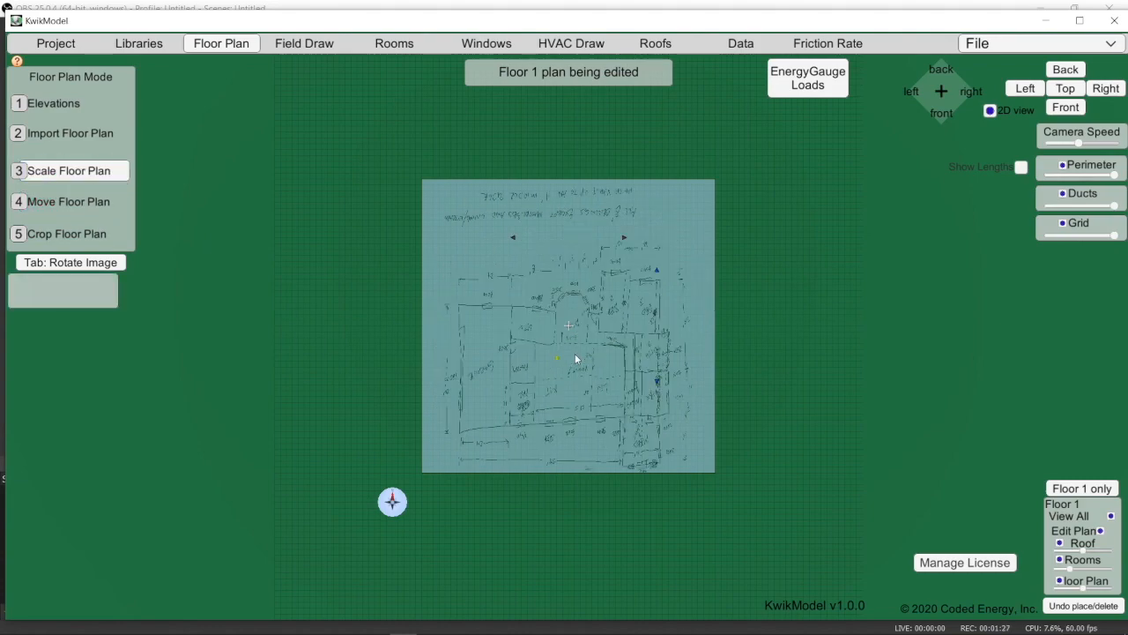
pyautogui.press('Tab')
pyautogui.press('Tab')
pyautogui.scroll(8, 579, 356)
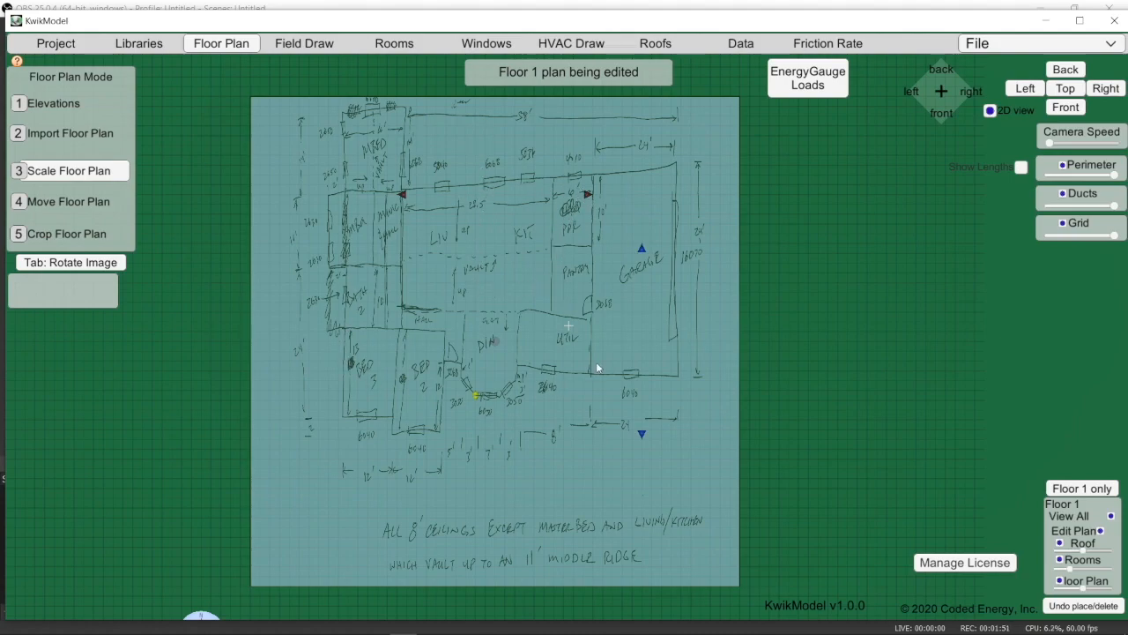
# - Align the X scale markers with the ends of the 58' dimension line and scale the plan to 58
pyautogui.moveTo(585, 196)
pyautogui.mouseDown()
pyautogui.moveTo(611, 170)
pyautogui.moveTo(676, 158)
pyautogui.moveTo(673, 116)
pyautogui.mouseUp()
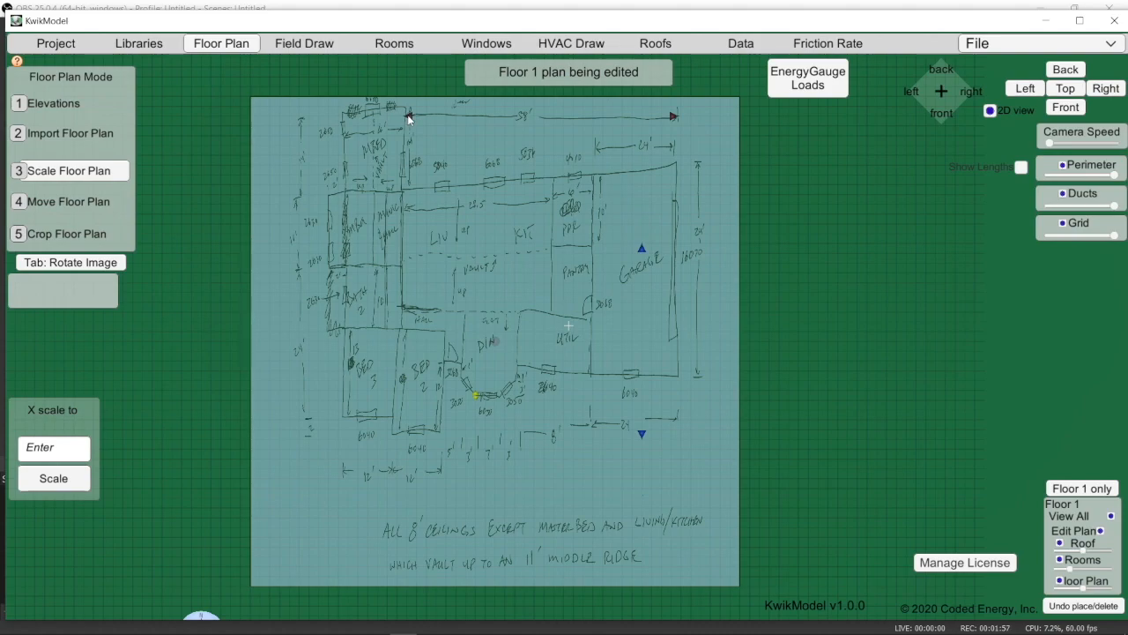
pyautogui.click(60, 447)
pyautogui.write('58')
pyautogui.press('Return')
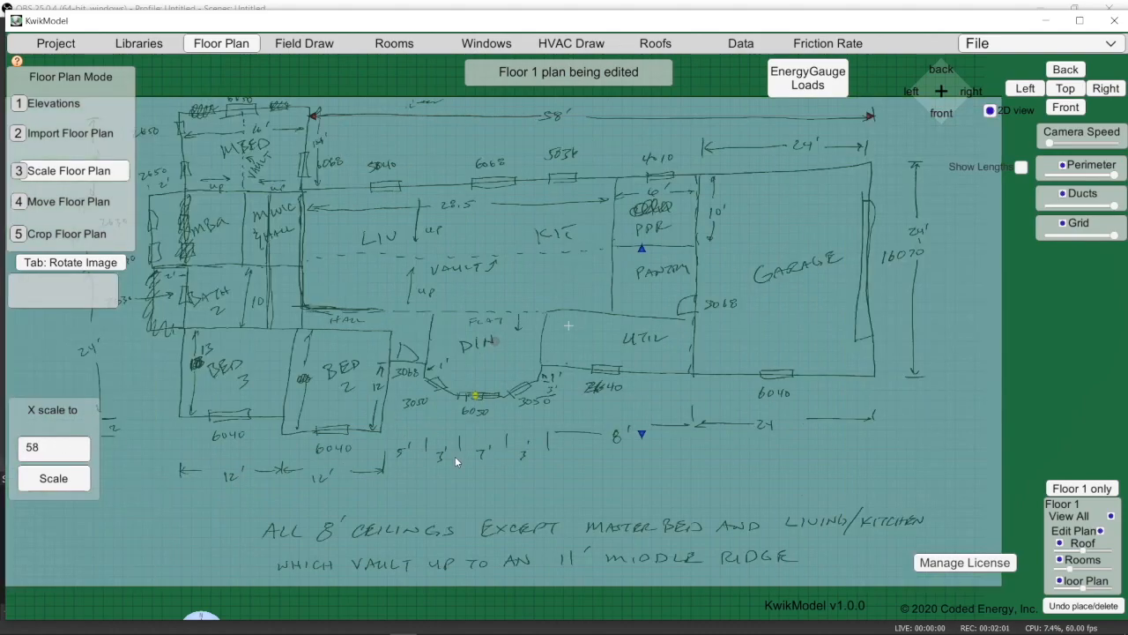
pyautogui.scroll(-3, 515, 334)
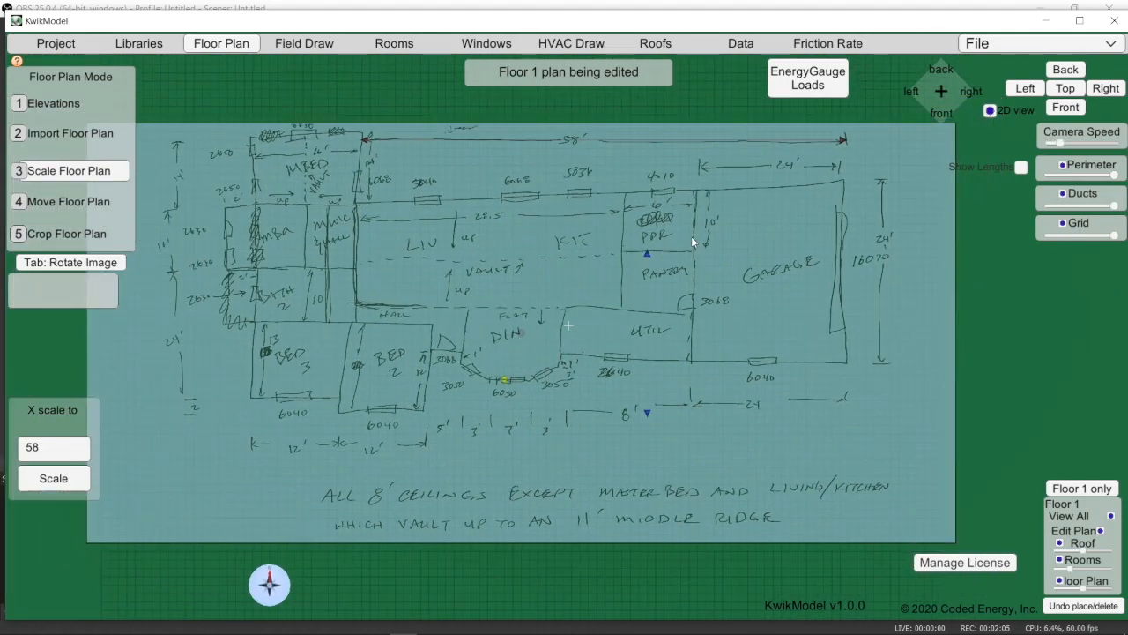
# - Align the Z scale markers with the garage's 24' dimension line and scale the plan to 24, readjusting the lower marker and rescaling once
pyautogui.click(647, 254)
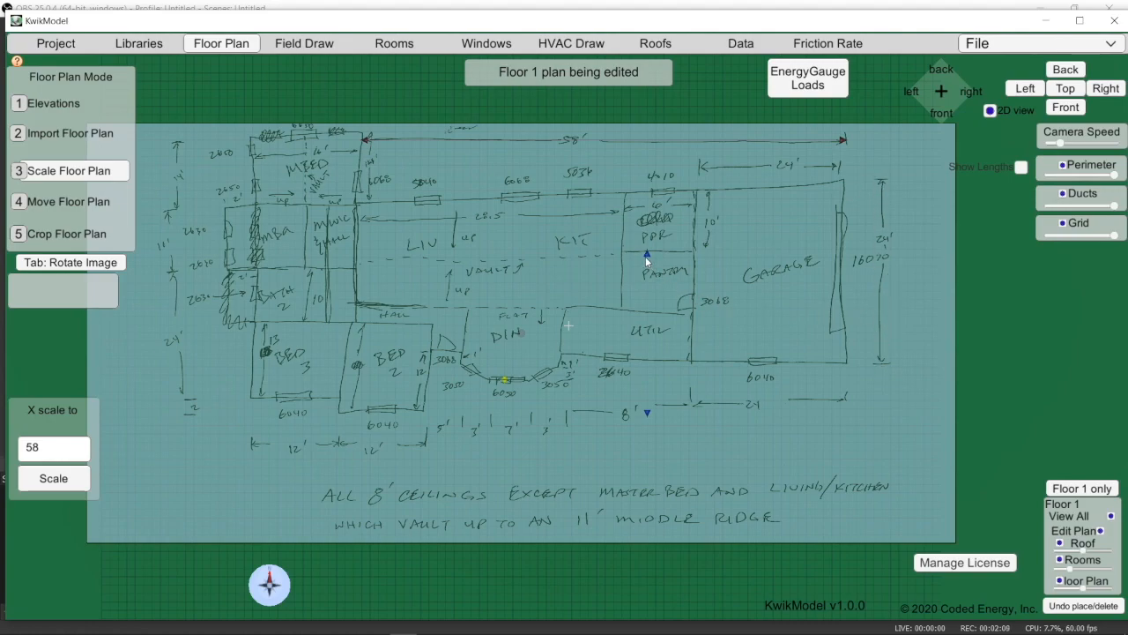
pyautogui.moveTo(647, 256); pyautogui.dragTo(878, 186)
pyautogui.moveTo(879, 408); pyautogui.dragTo(881, 360)
pyautogui.doubleClick(63, 446)
pyautogui.write('24')
pyautogui.press('Return')
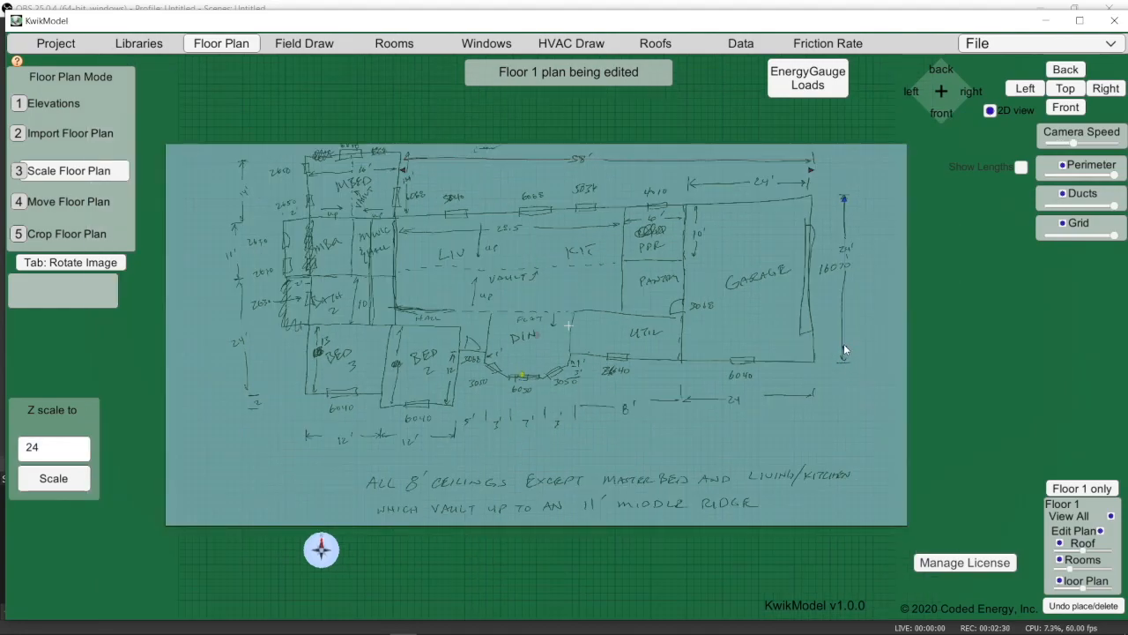
pyautogui.click(50, 472)
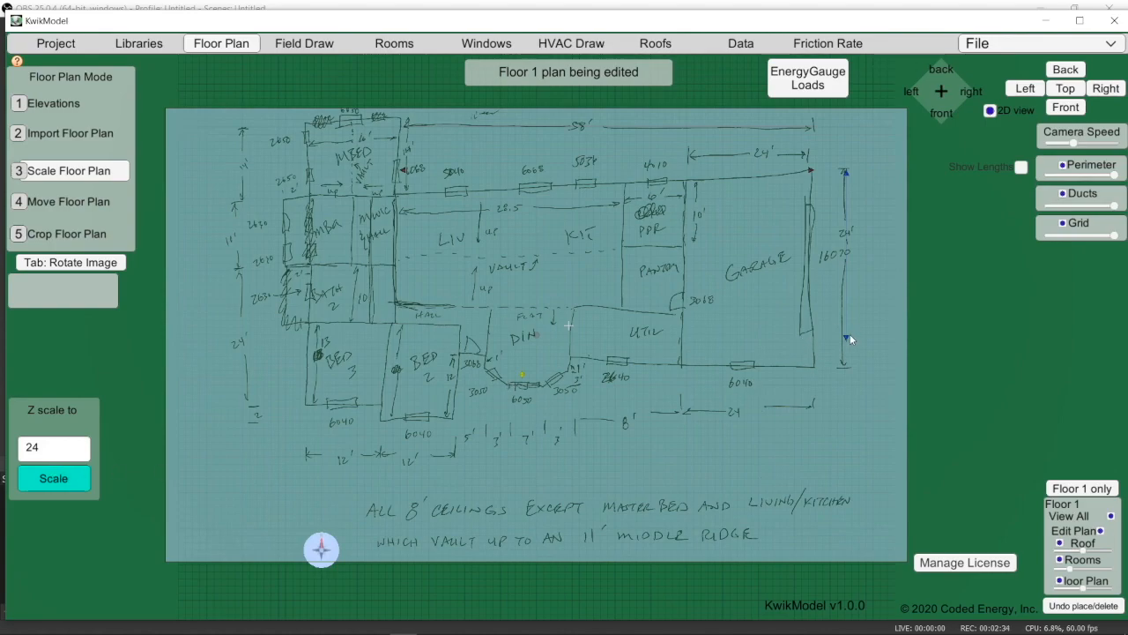
pyautogui.moveTo(848, 337); pyautogui.dragTo(847, 326)
pyautogui.click(68, 477)
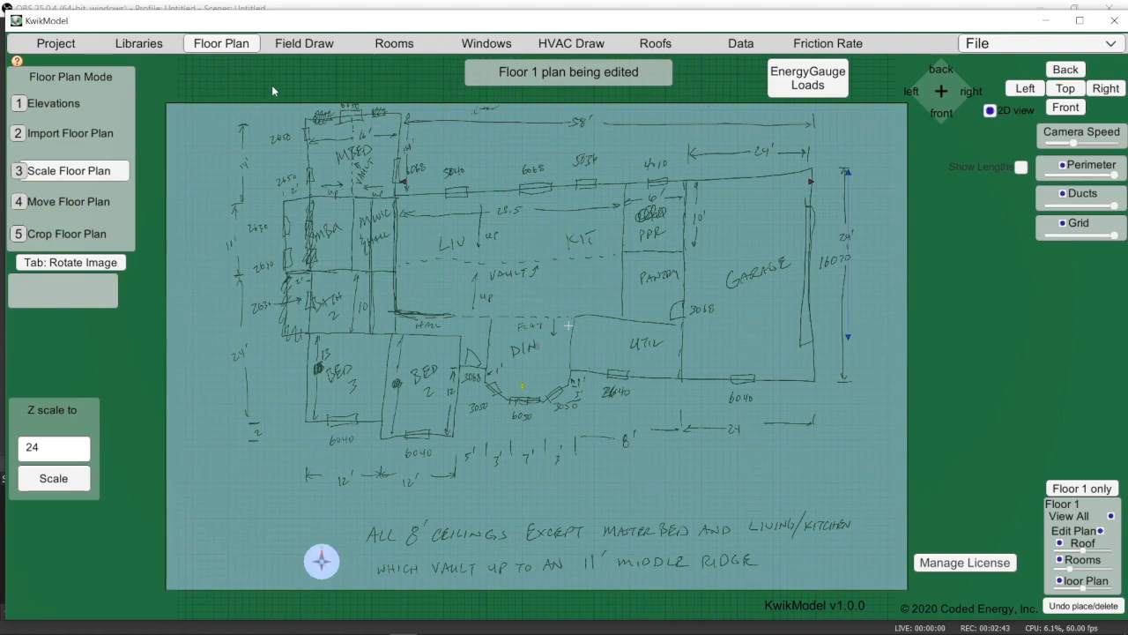
# - Start field-drawing the exterior walls from Bed 3's outer front corner, along Bath 2 and around the master bath bump-out
pyautogui.click(328, 44)
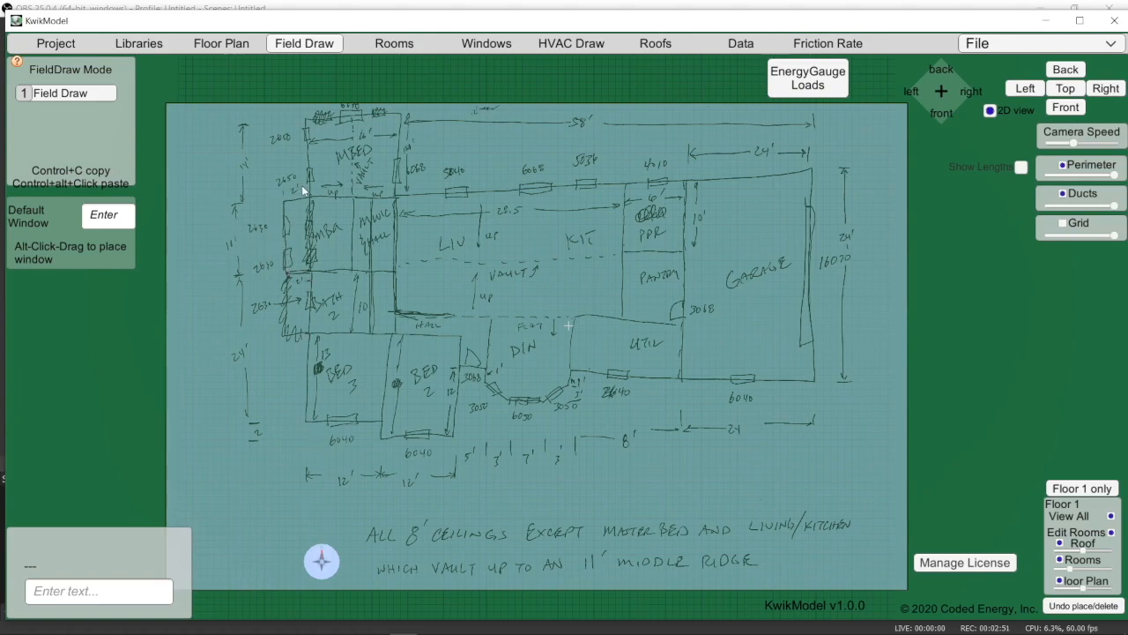
pyautogui.click(306, 421)
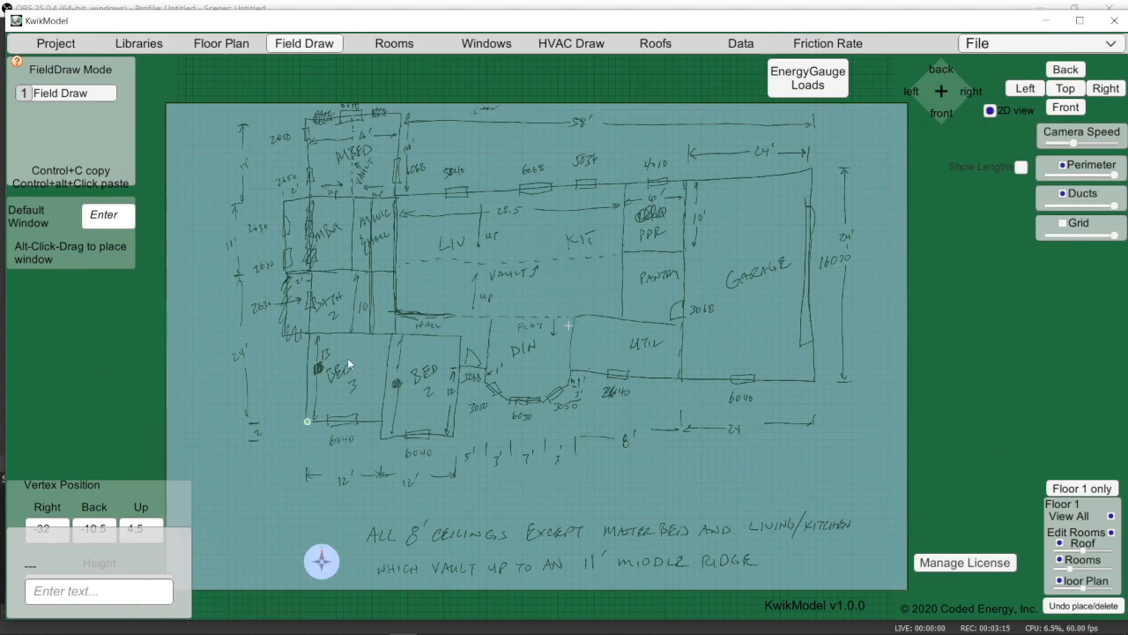
pyautogui.click(308, 270)
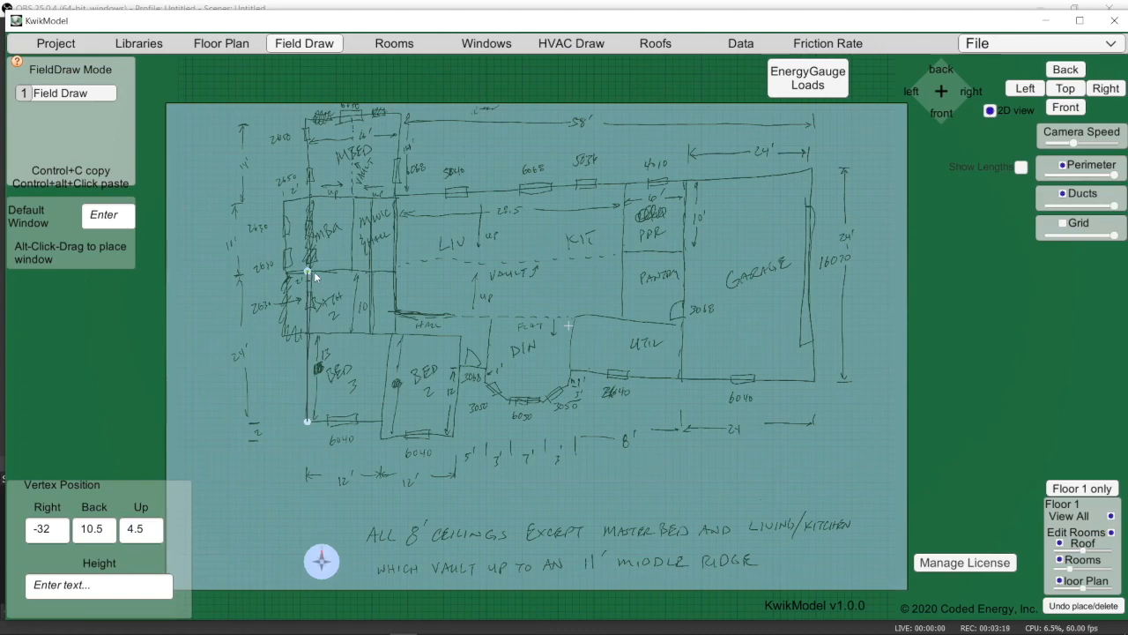
pyautogui.click(284, 270)
pyautogui.click(282, 196)
pyautogui.click(309, 198)
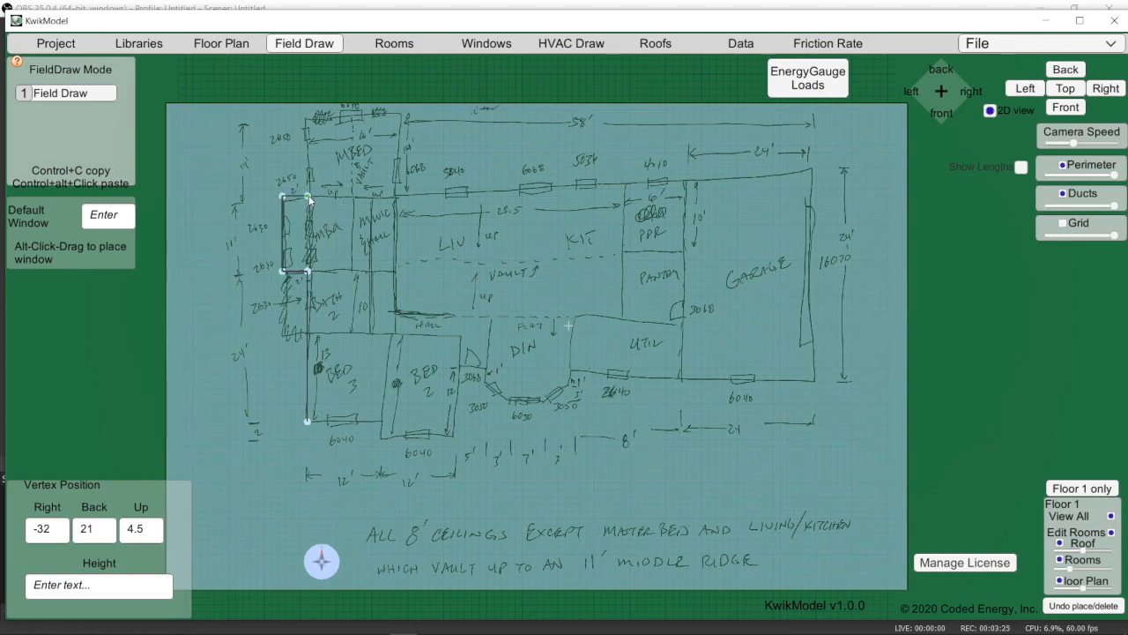
# - Continue the exterior walls around the master bedroom, along the living room and kitchen, and around the garage to the dining bay
pyautogui.click(306, 114)
pyautogui.click(400, 114)
pyautogui.click(398, 191)
pyautogui.click(813, 190)
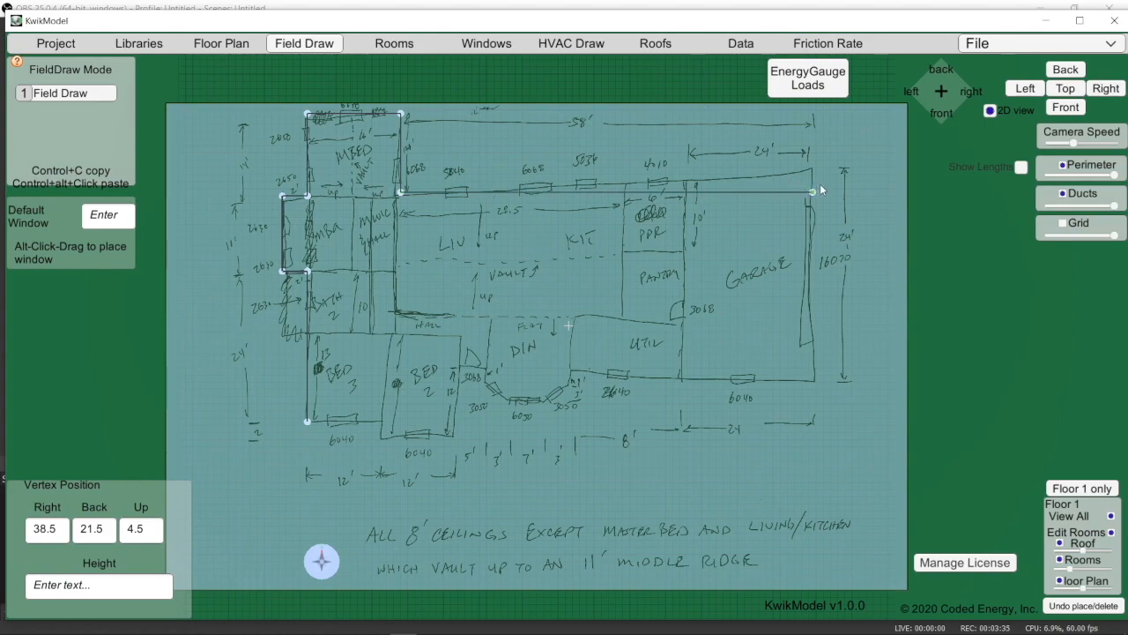
pyautogui.click(811, 372)
pyautogui.click(572, 371)
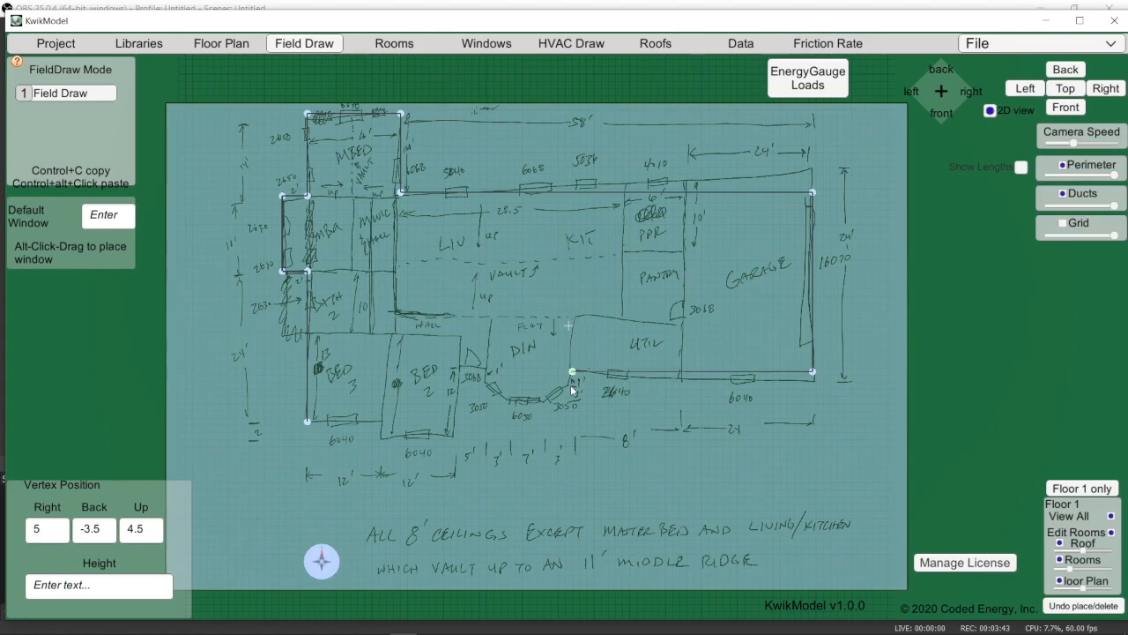
# - Trace the angled walls of the dining bay and continue along the entry door wall to Bed 2
pyautogui.click(573, 382)
pyautogui.click(552, 401)
pyautogui.click(508, 400)
pyautogui.click(525, 382)
pyautogui.moveTo(526, 385); pyautogui.dragTo(489, 383)
pyautogui.click(454, 368)
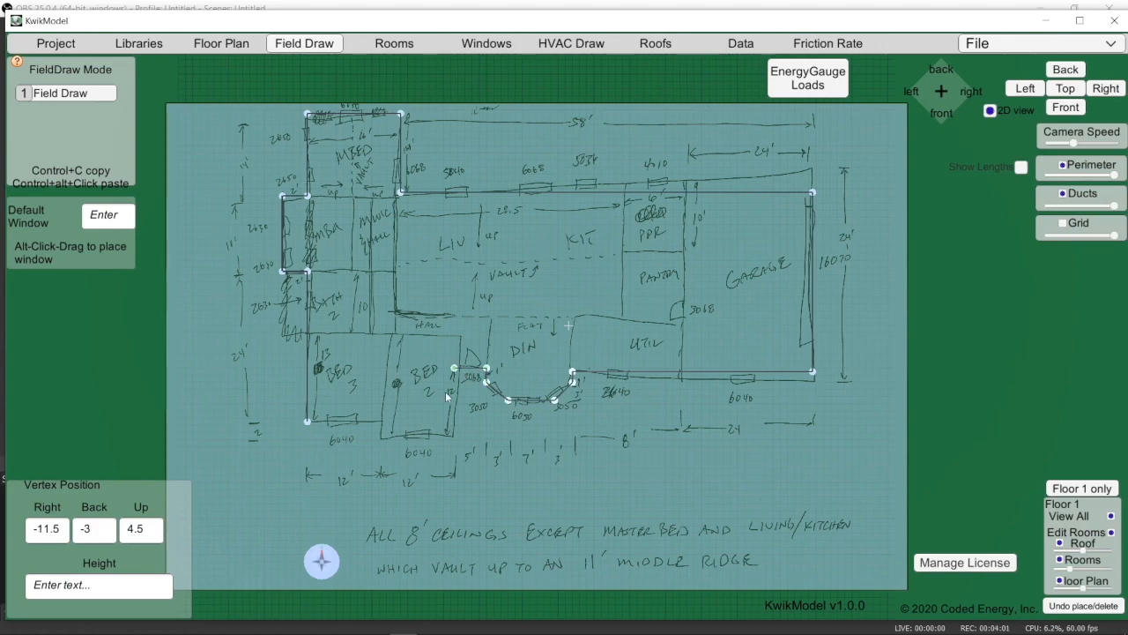
# - Trace the outer walls of Bed 2 and Bed 3 and close the perimeter at the starting corner
pyautogui.click(453, 435)
pyautogui.click(381, 434)
pyautogui.click(381, 418)
pyautogui.click(307, 421)
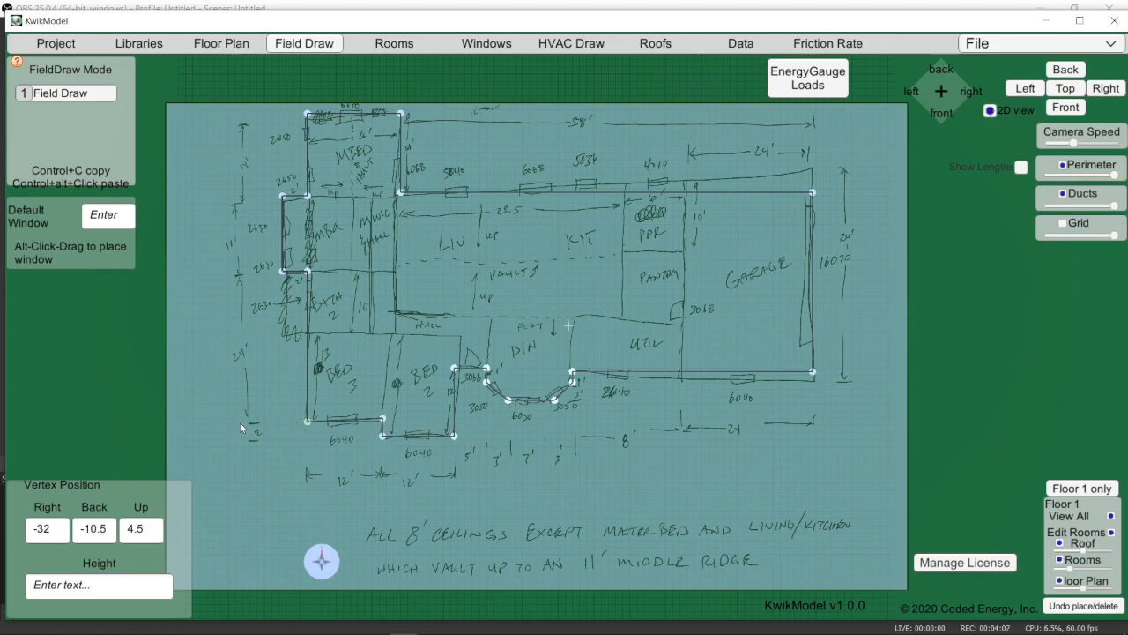
# - Hide the floor plan image to inspect the drawn walls in 3D, and restore the image and the view from above
pyautogui.click(1060, 581)
pyautogui.moveTo(848, 516)
pyautogui.mouseDown(button='middle')
pyautogui.moveTo(842, 364)
pyautogui.moveTo(868, 268)
pyautogui.moveTo(836, 289)
pyautogui.moveTo(845, 282)
pyautogui.mouseUp(button='middle')
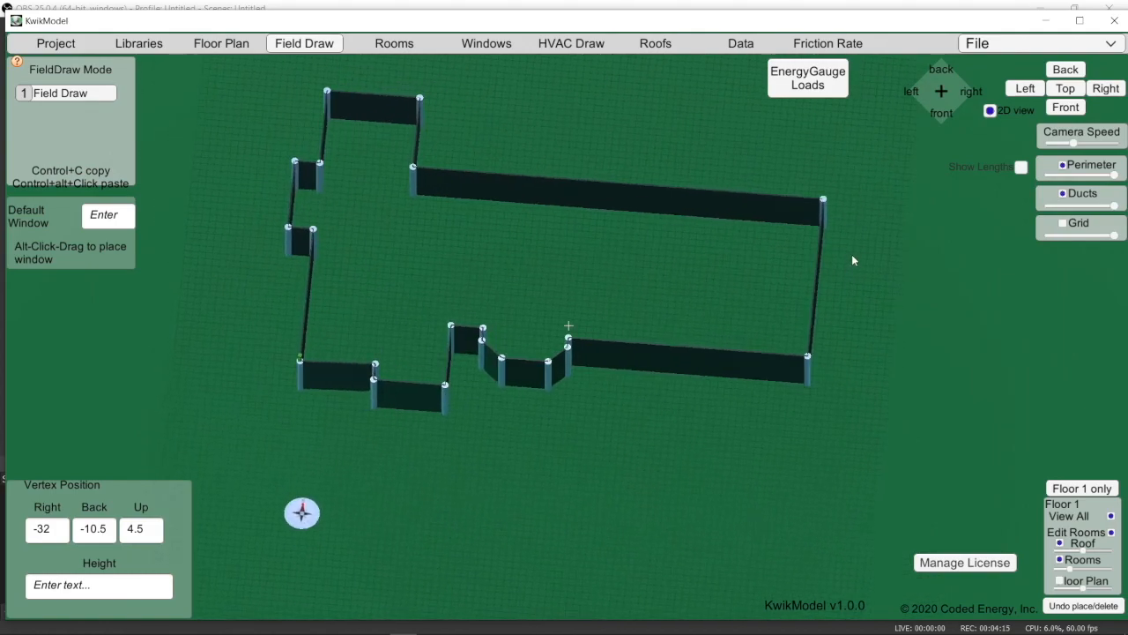
pyautogui.moveTo(856, 244); pyautogui.dragTo(779, 367, button='middle')
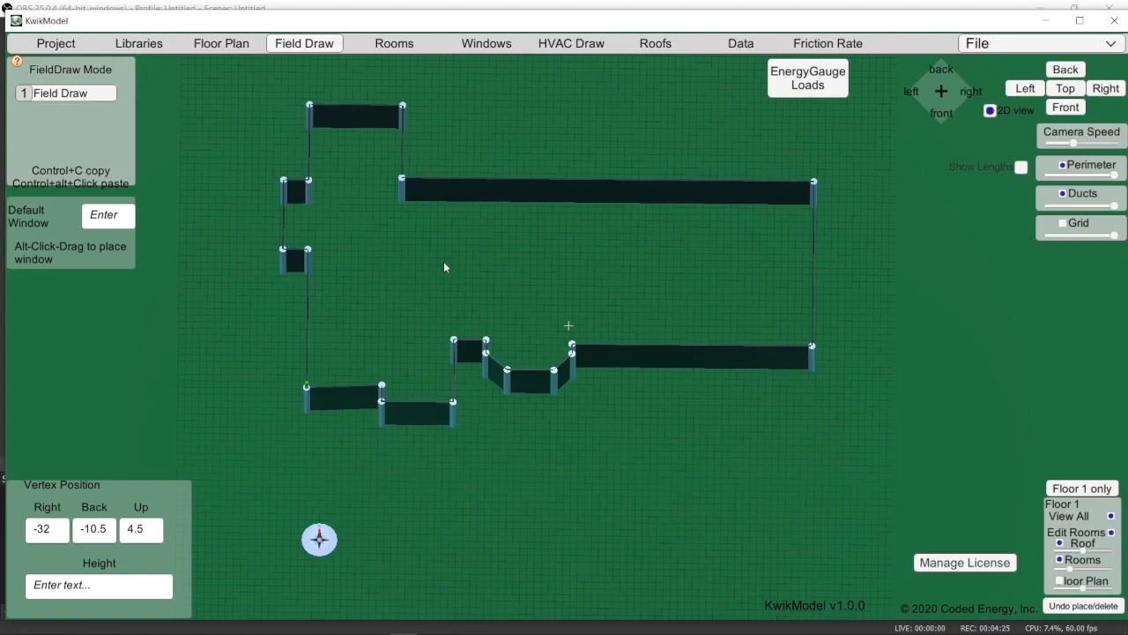
pyautogui.click(1061, 581)
pyautogui.click(1066, 88)
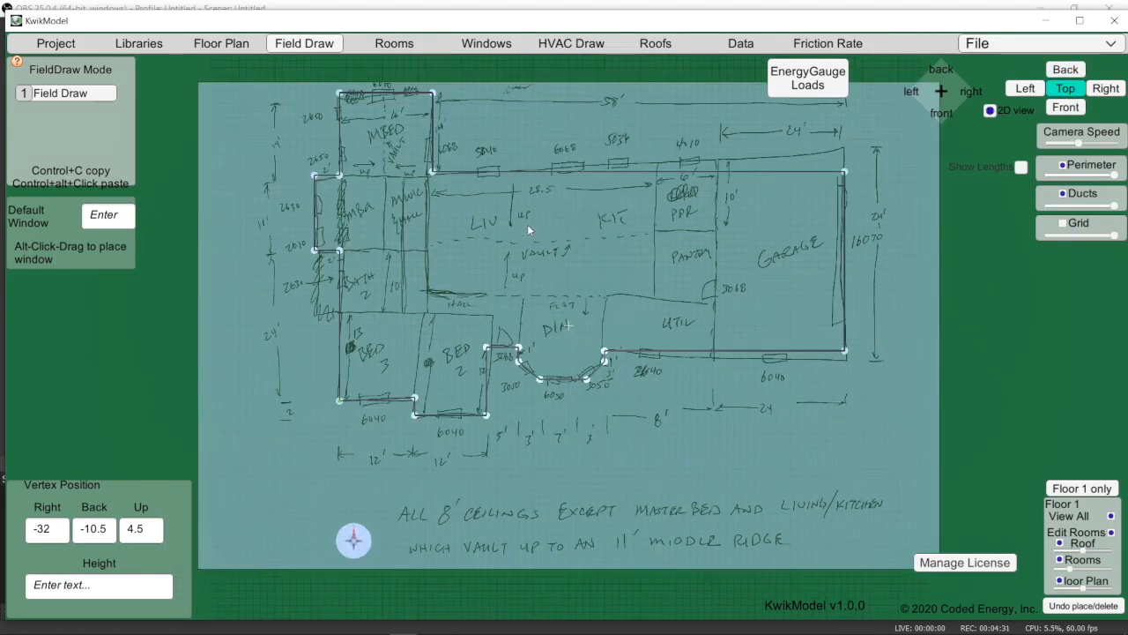
# - Set the length of the outer wall running past Bed 3 and Bath 2 to 24
pyautogui.scroll(2, 502, 259)
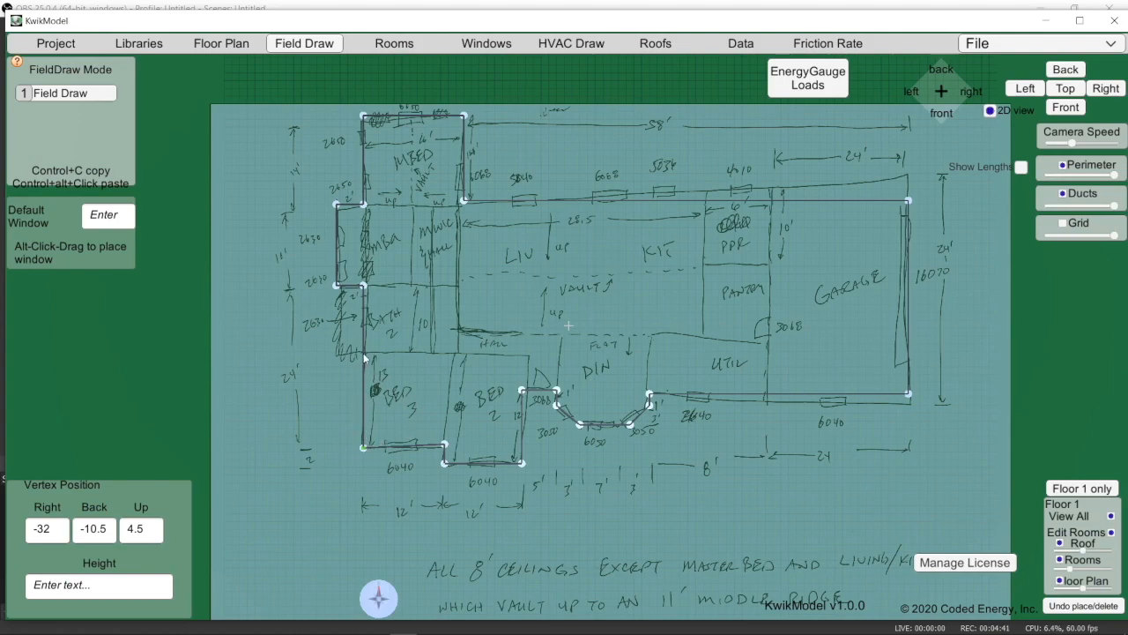
pyautogui.scroll(4, 361, 359)
pyautogui.press('a')
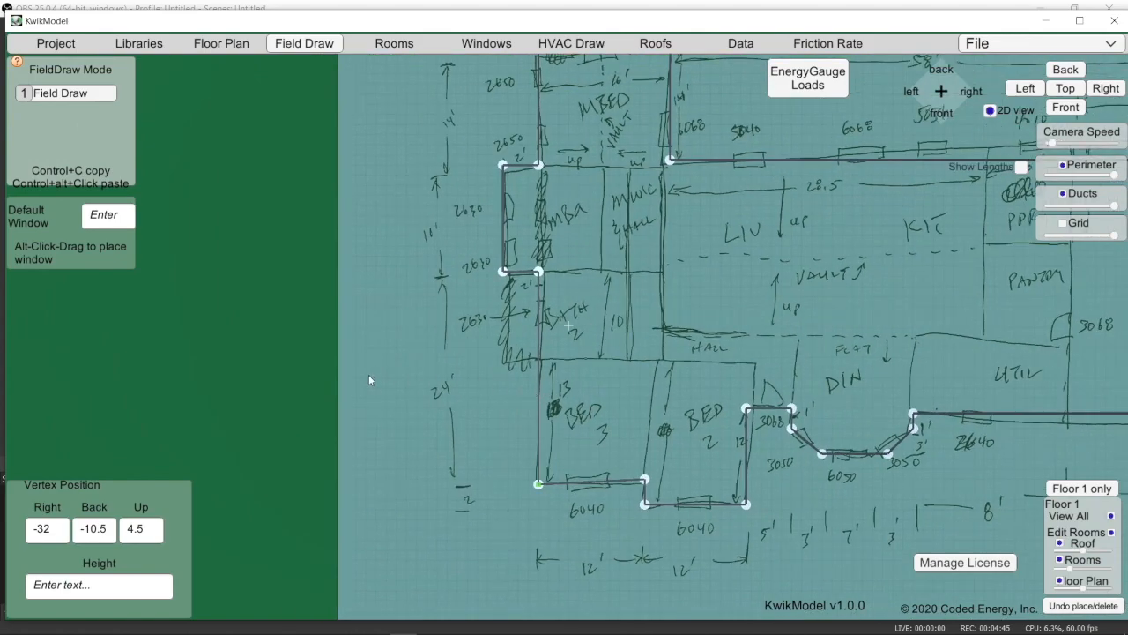
pyautogui.click(539, 397)
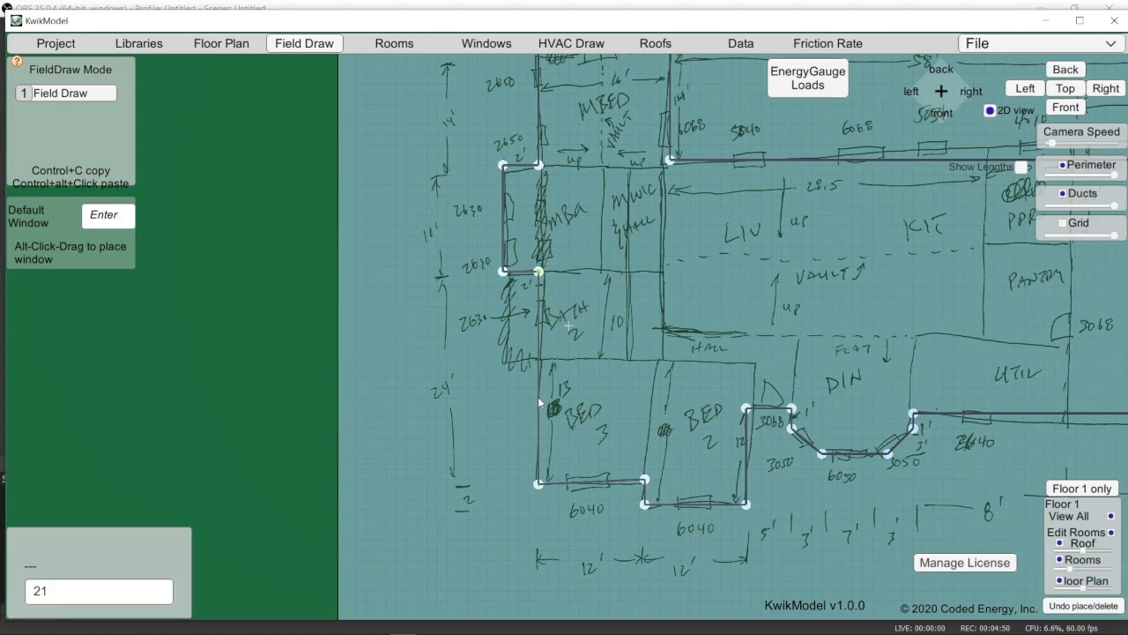
pyautogui.click(59, 599)
pyautogui.write('24')
pyautogui.press('Return')
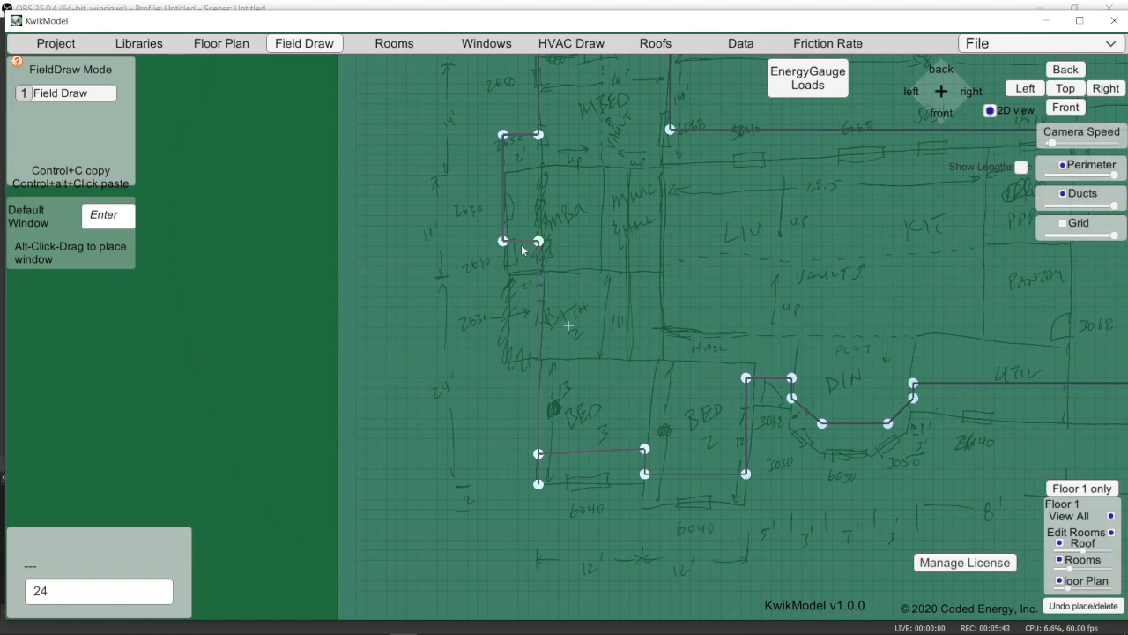
# - Set the short wall of the master bath bump-out next to Bath 2 to a length of 2
pyautogui.click(523, 241)
pyautogui.click(106, 596)
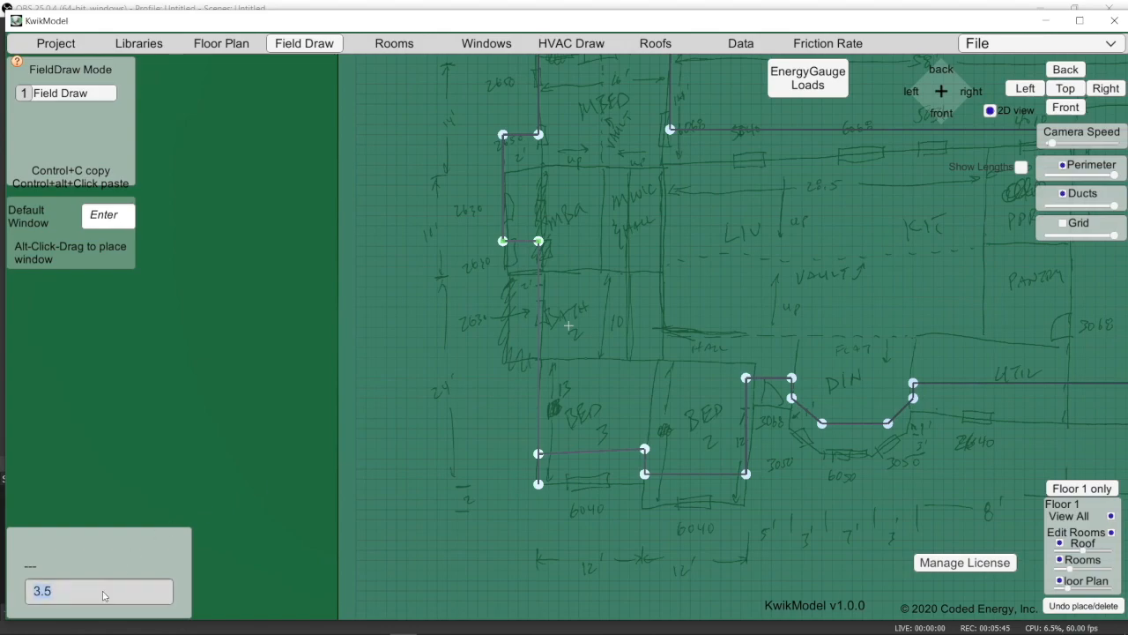
pyautogui.write('2')
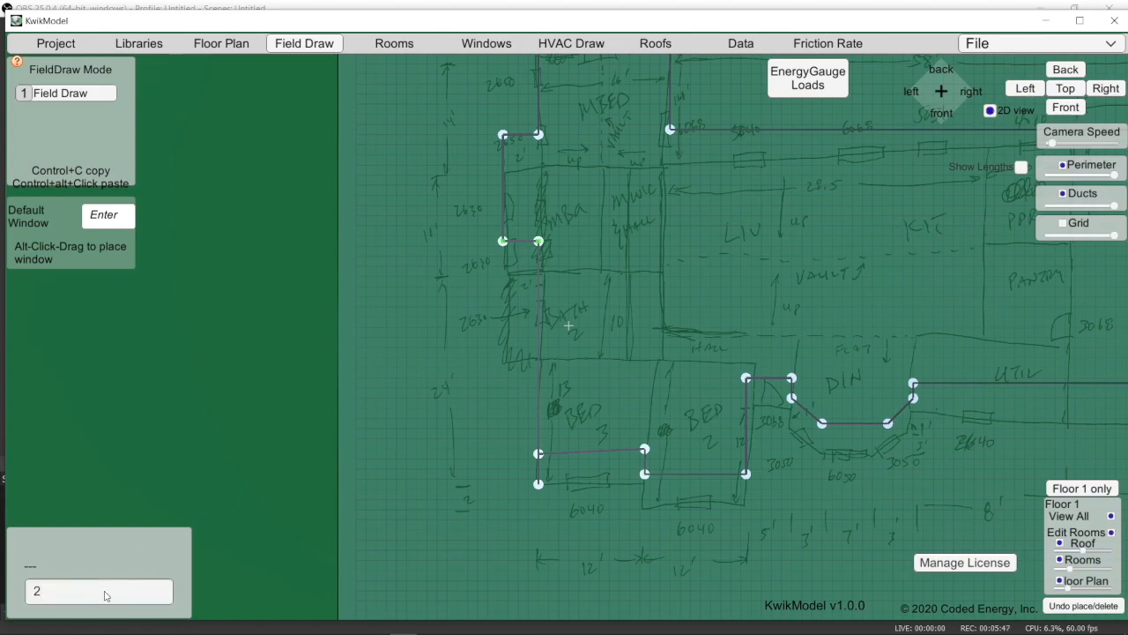
pyautogui.press('Return')
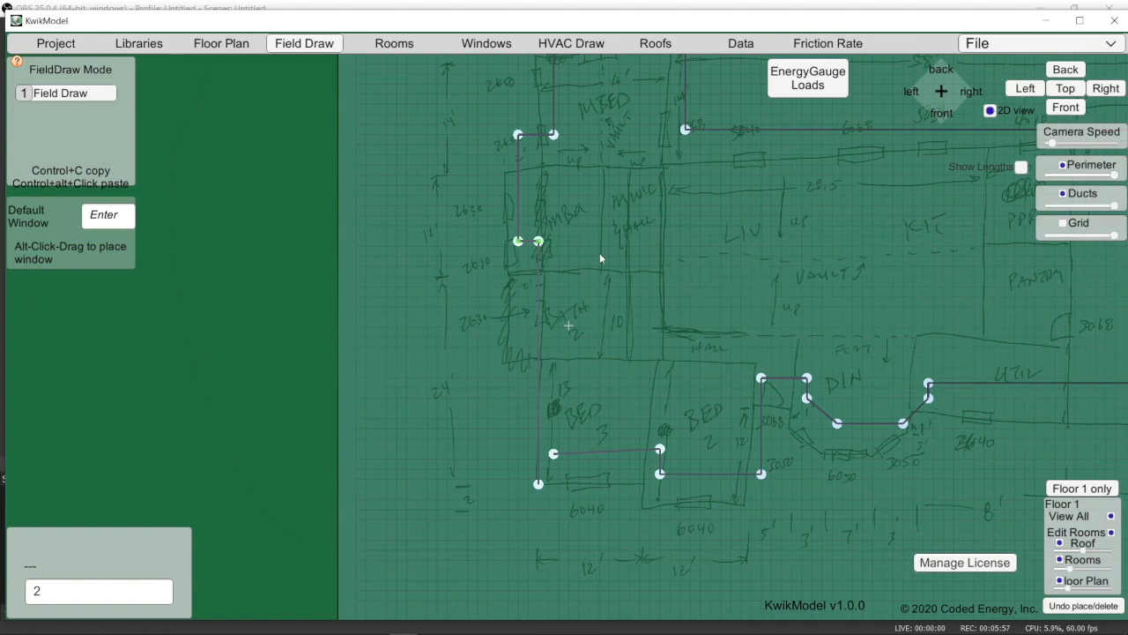
# - Move the floor plan image so its sketch lines up with the shifted walls
pyautogui.click(221, 43)
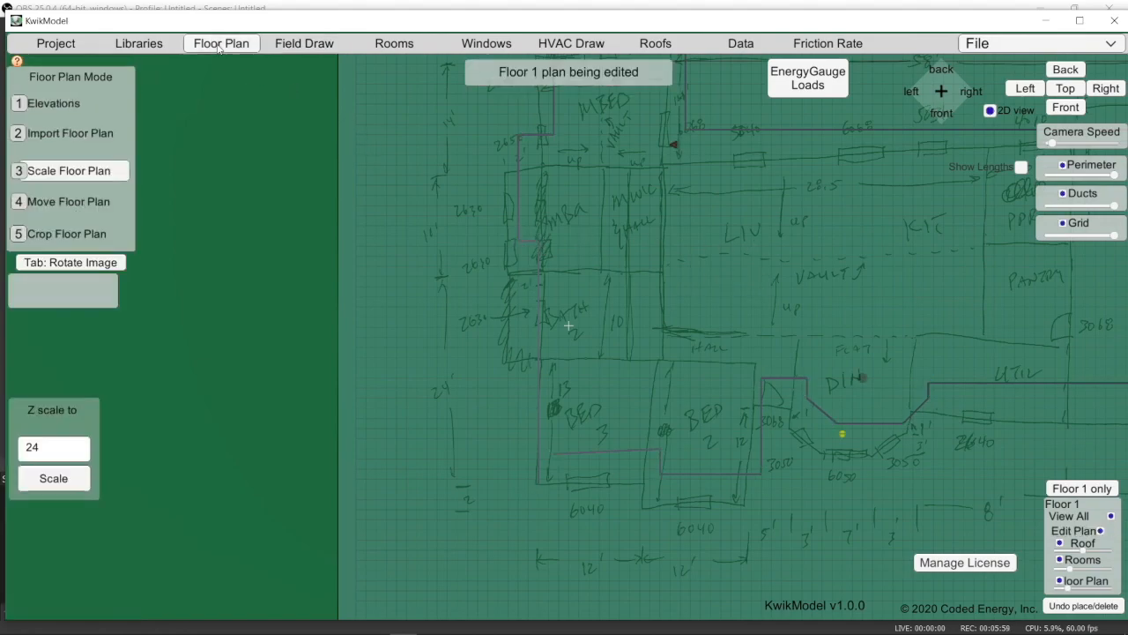
pyautogui.click(59, 201)
pyautogui.moveTo(569, 327)
pyautogui.mouseDown()
pyautogui.moveTo(626, 280)
pyautogui.moveTo(507, 241)
pyautogui.moveTo(460, 205)
pyautogui.mouseUp()
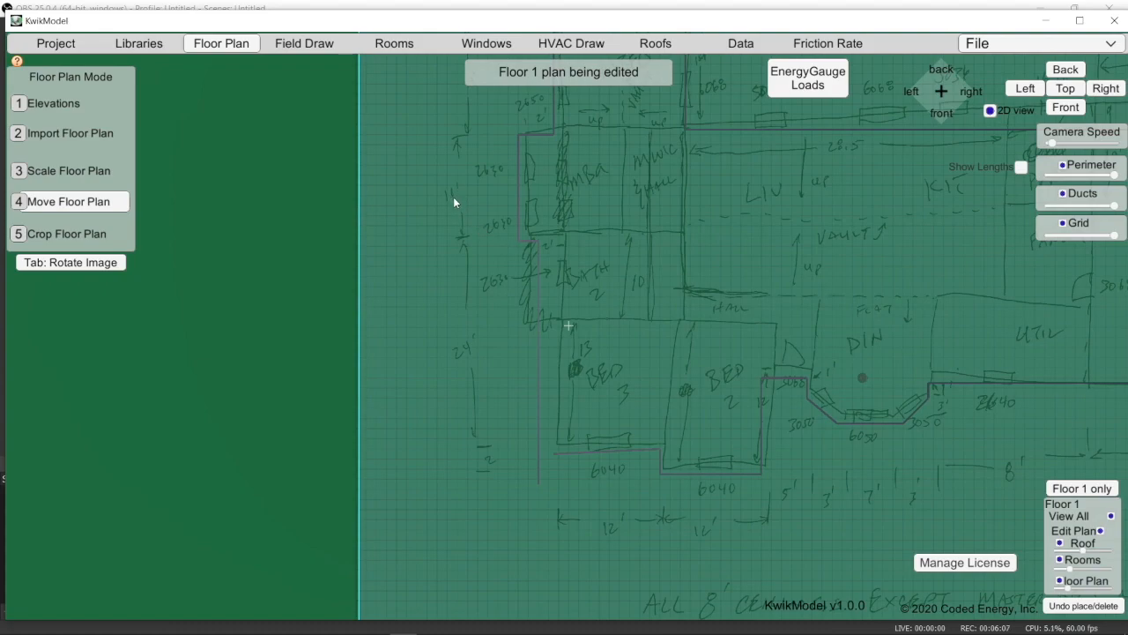
# - Return to field drawing and set the length of the master bath bump-out's long outer wall to 11
pyautogui.click(304, 43)
pyautogui.click(519, 193)
pyautogui.doubleClick(108, 598)
pyautogui.write('11')
pyautogui.press('Return')
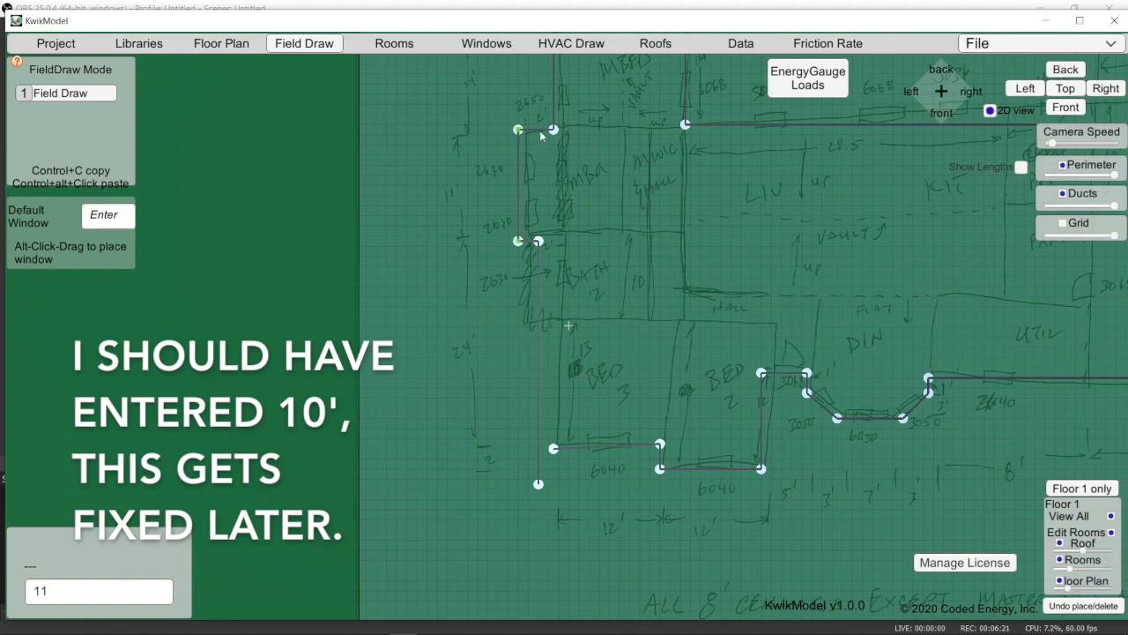
# - Set the short wall of the master bath bump-out next to the master bedroom to a length of 2
pyautogui.click(538, 130)
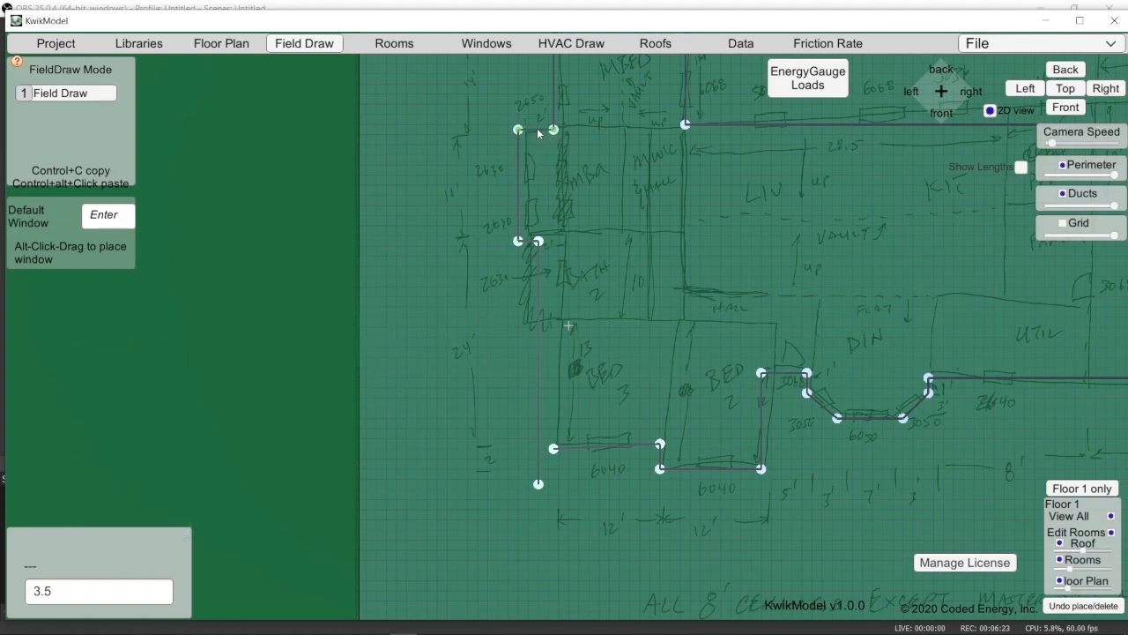
pyautogui.doubleClick(48, 595)
pyautogui.write('2')
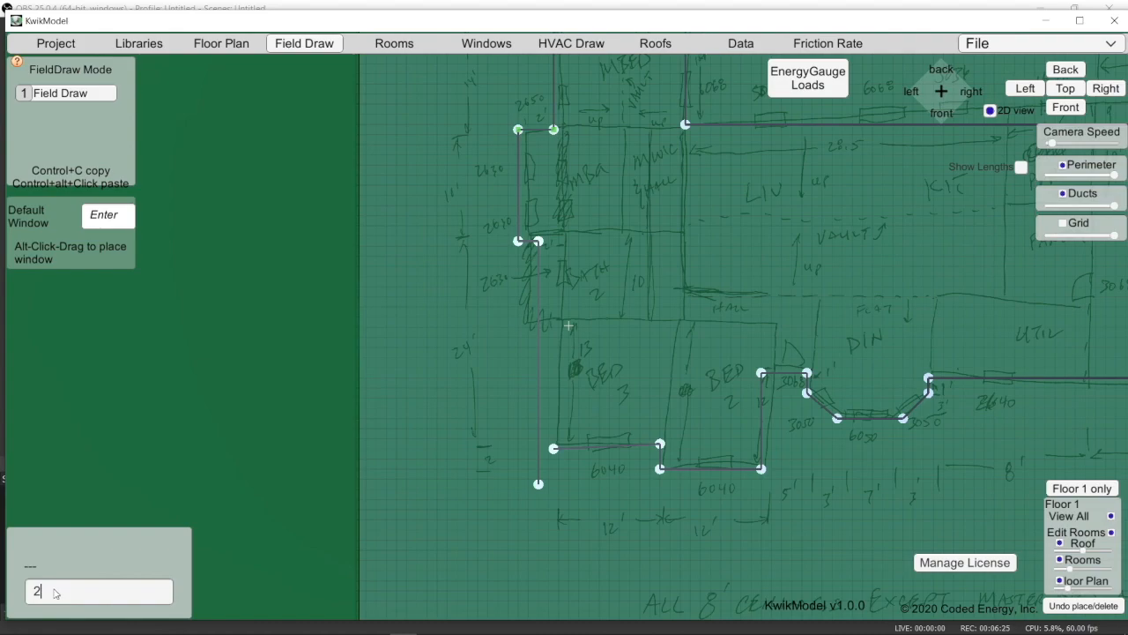
pyautogui.press('Return')
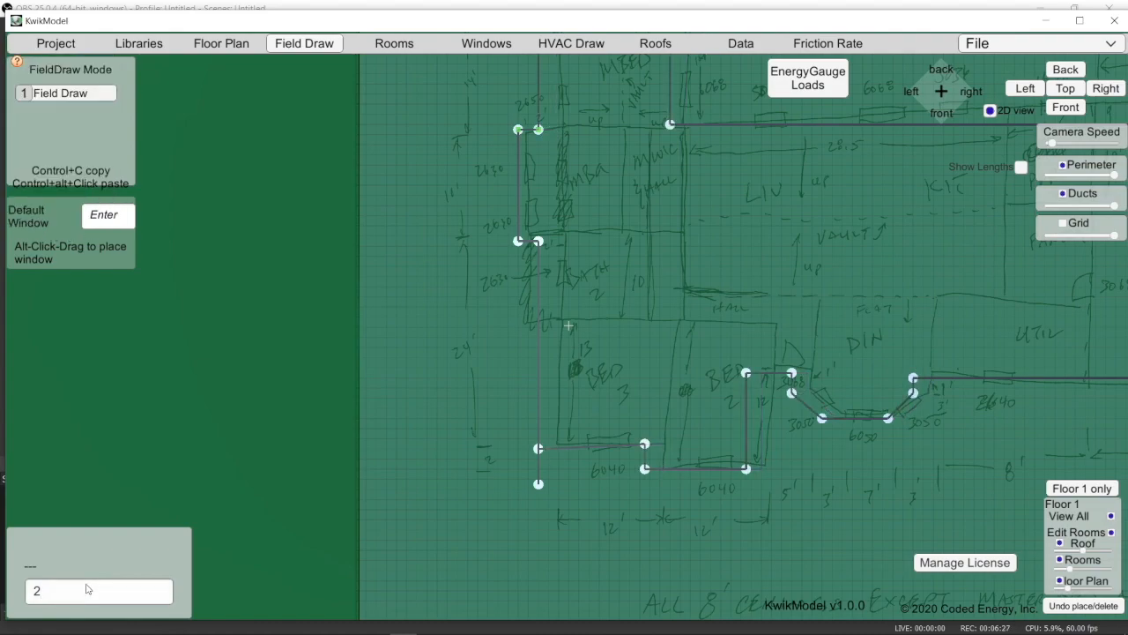
# - Set the length of the master bedroom's outer side wall, above the master bath bump-out, to 14
pyautogui.moveTo(628, 348); pyautogui.dragTo(578, 608, button='middle')
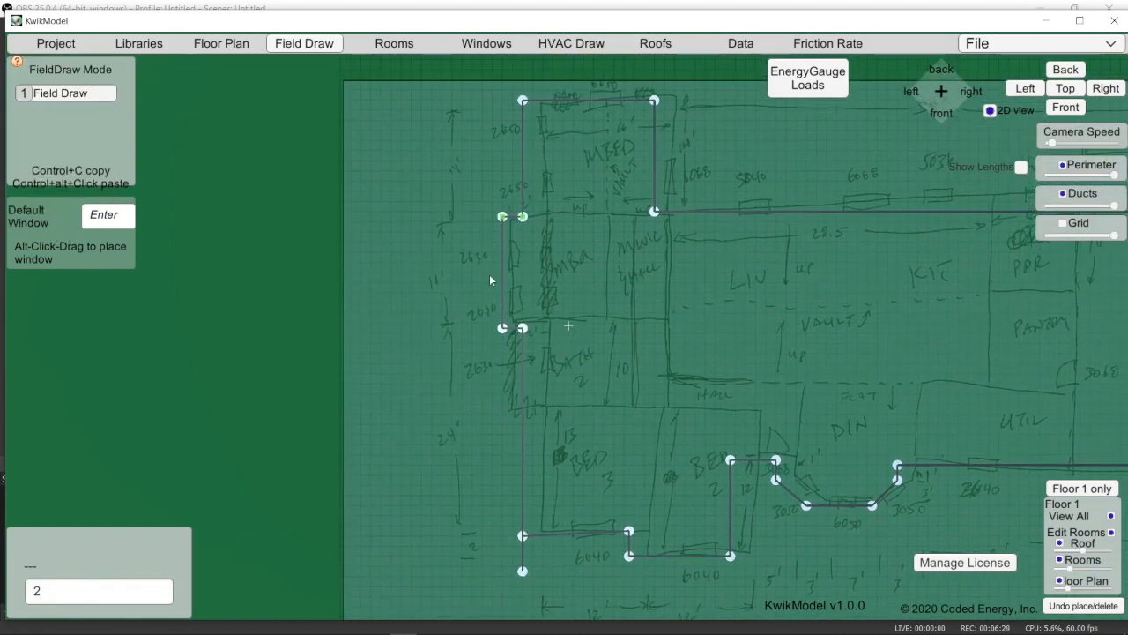
pyautogui.click(521, 159)
pyautogui.click(120, 592)
pyautogui.write('1')
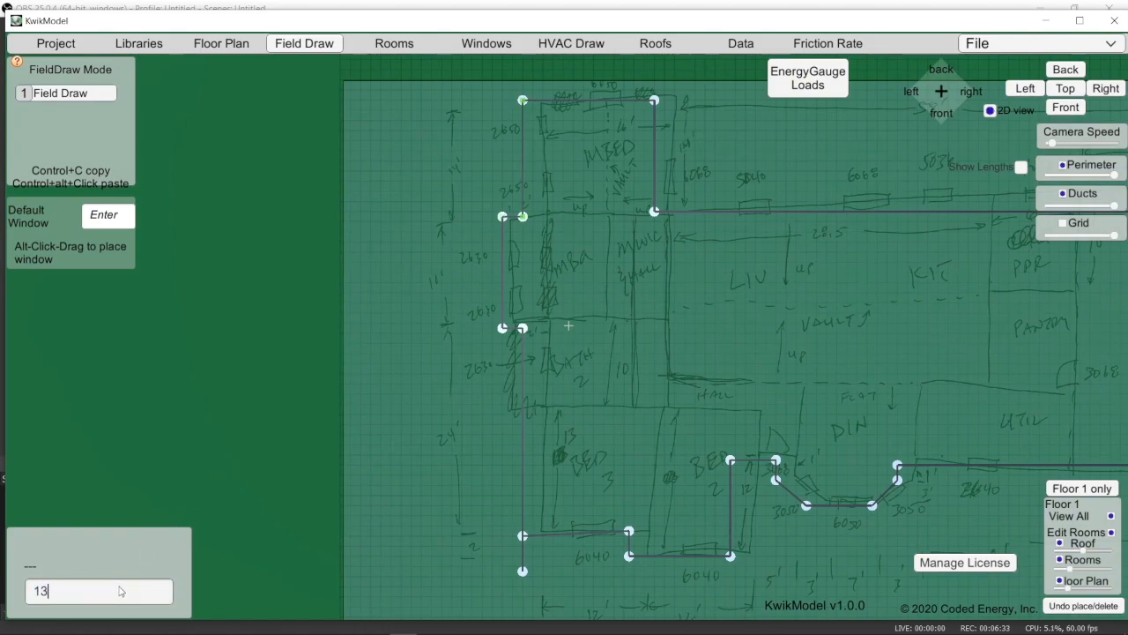
pyautogui.write('4')
pyautogui.press('Return')
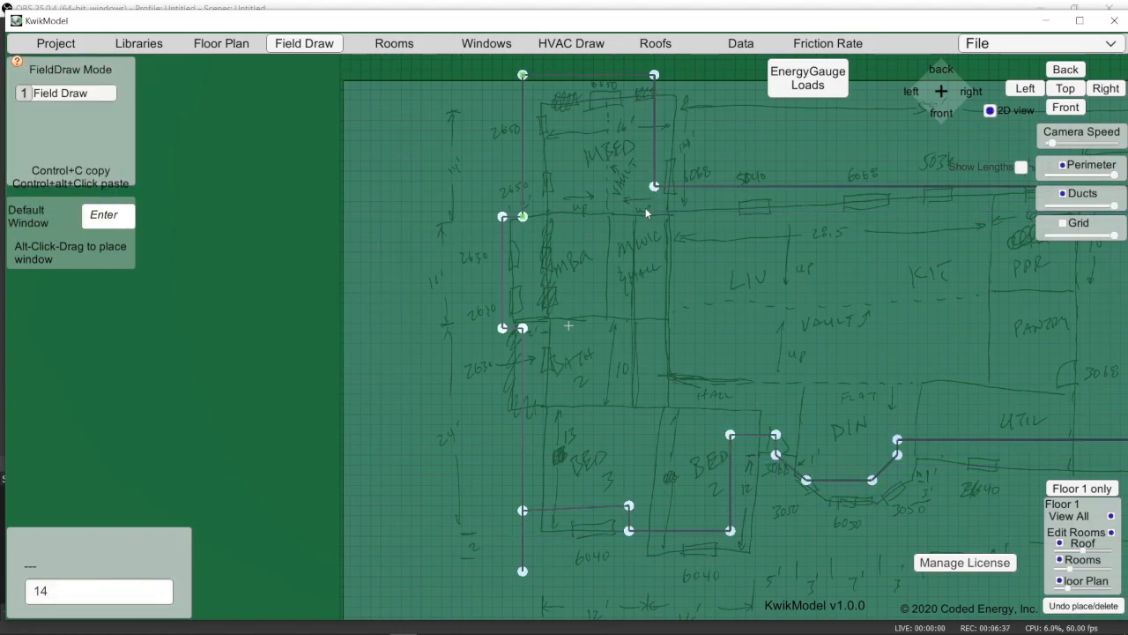
# - Move the floor plan image so the sketched master bedroom and dining bay line up with the shifted walls
pyautogui.moveTo(646, 211); pyautogui.dragTo(634, 257, button='middle')
pyautogui.click(222, 44)
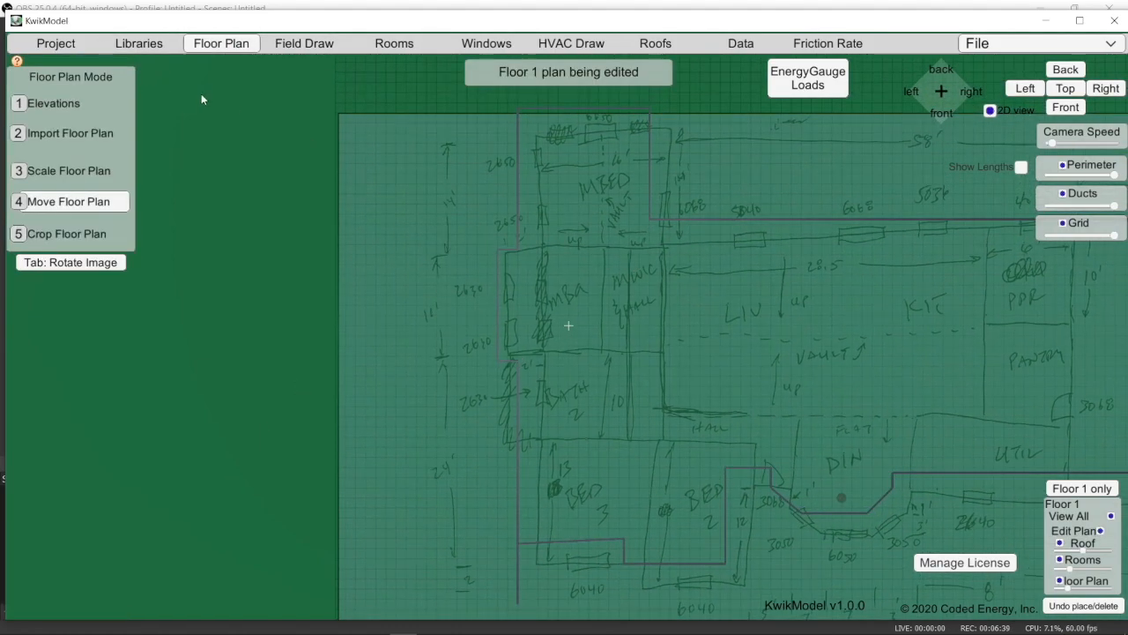
pyautogui.moveTo(432, 326)
pyautogui.mouseDown()
pyautogui.moveTo(415, 288)
pyautogui.moveTo(417, 304)
pyautogui.moveTo(408, 300)
pyautogui.mouseUp()
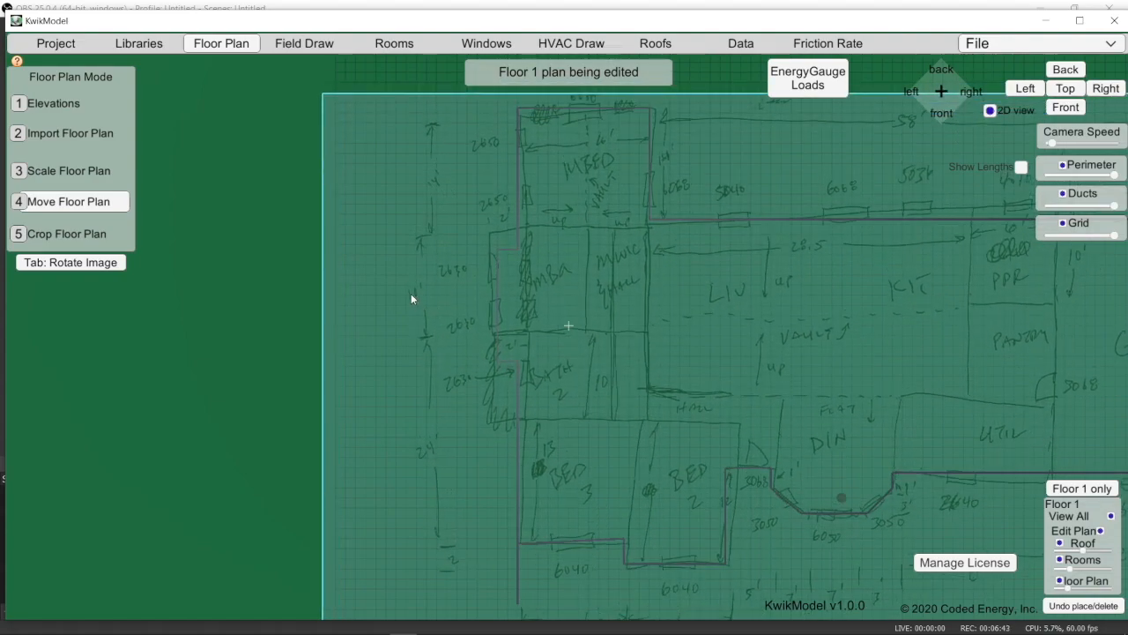
# - Return to field drawing and set the length of the master bedroom's back wall to 16
pyautogui.click(305, 43)
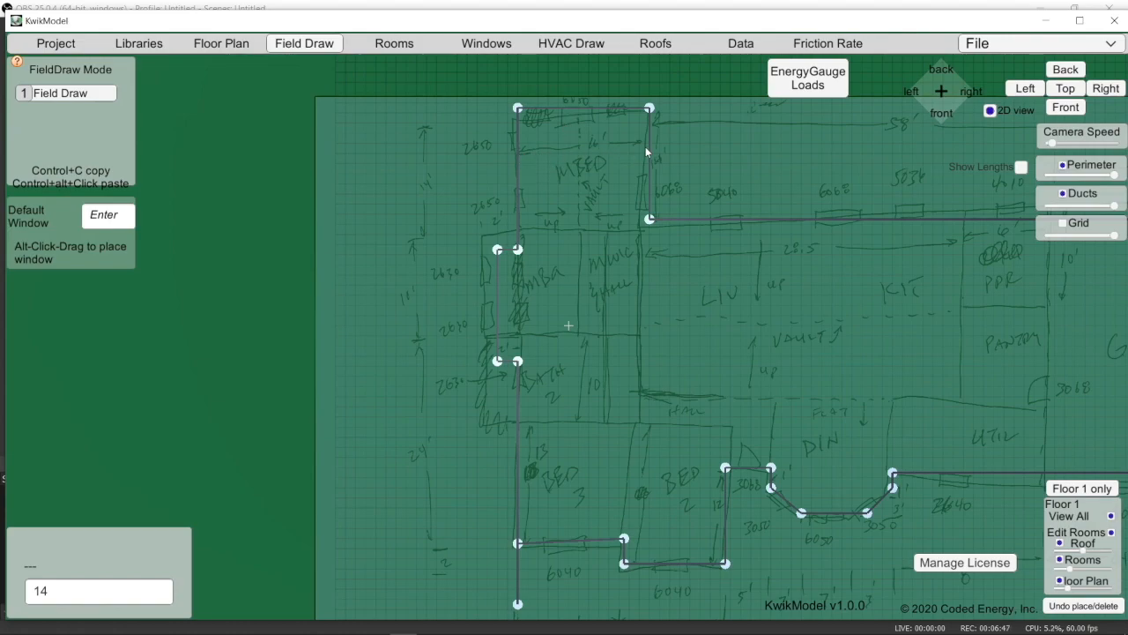
pyautogui.click(129, 592)
pyautogui.write('16')
pyautogui.press('Return')
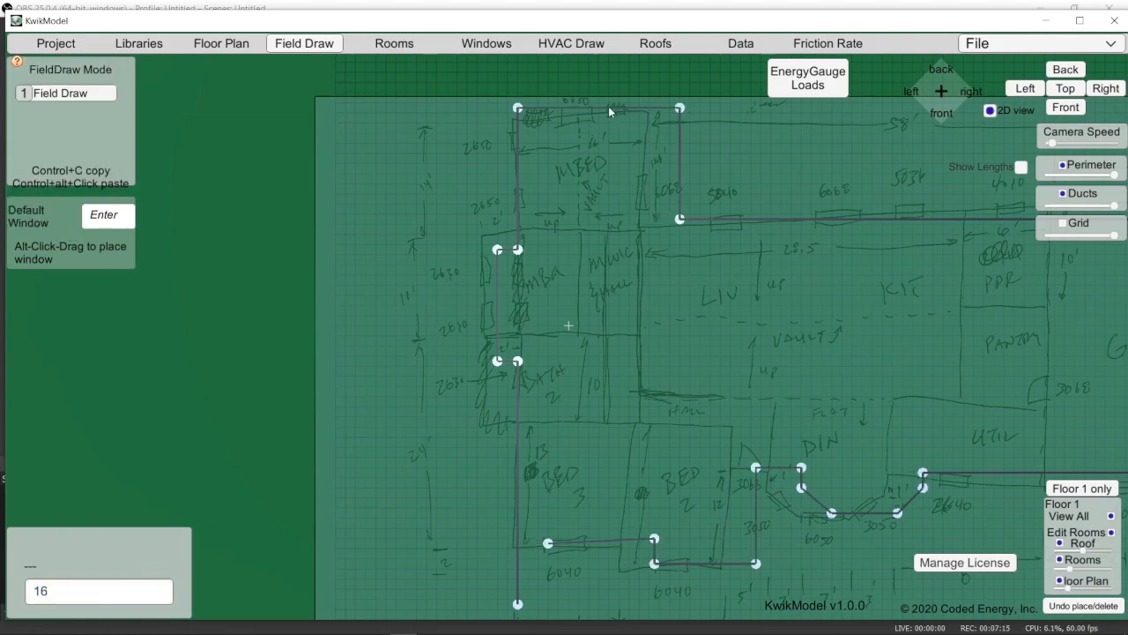
# - Set the length of the master bedroom's side wall nearest the living room to 14
pyautogui.click(679, 165)
pyautogui.click(70, 599)
pyautogui.write('14')
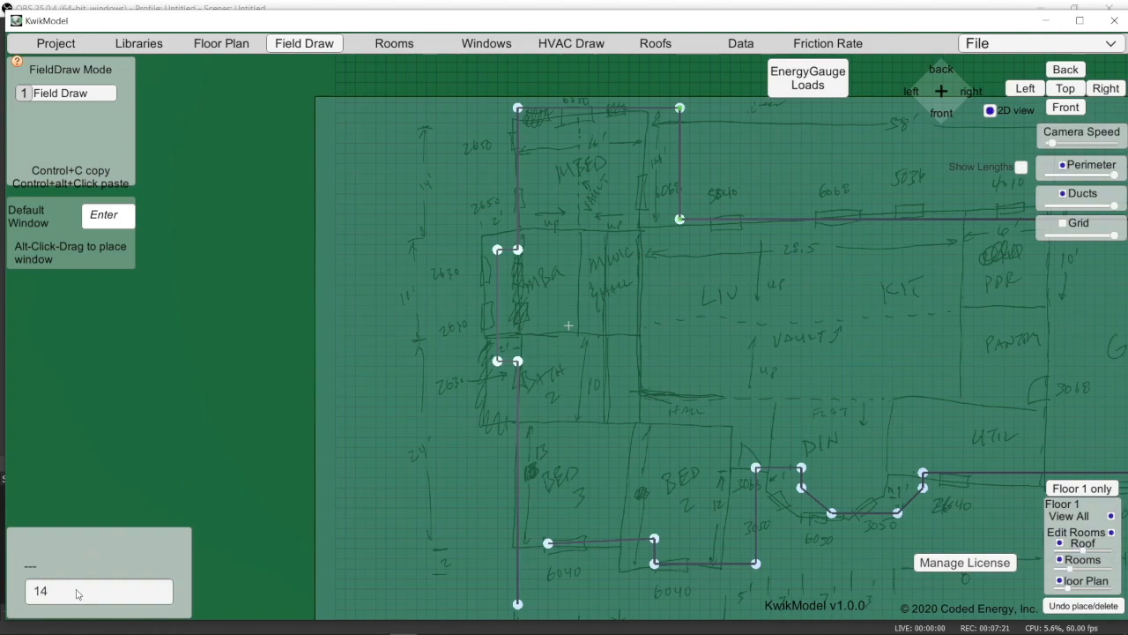
pyautogui.press('Return')
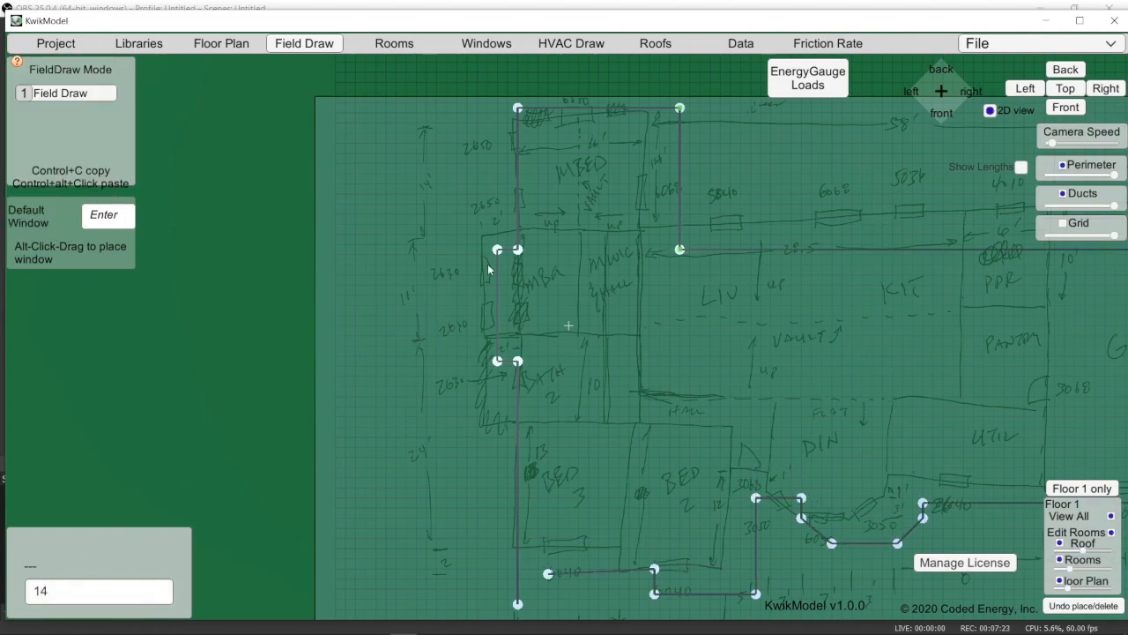
# - Move the floor plan image so the sketched dining bay and Bed 2 match the traced walls again
pyautogui.moveTo(670, 326); pyautogui.dragTo(273, 315, button='middle')
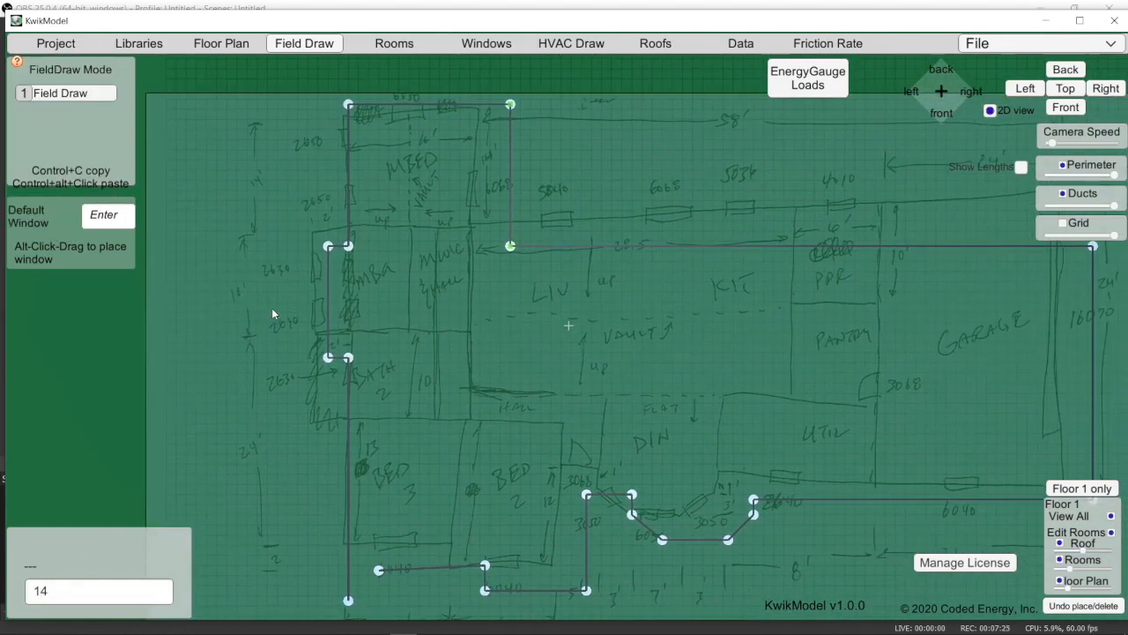
pyautogui.click(220, 43)
pyautogui.moveTo(549, 289)
pyautogui.mouseDown()
pyautogui.moveTo(589, 283)
pyautogui.moveTo(599, 304)
pyautogui.moveTo(590, 313)
pyautogui.mouseUp()
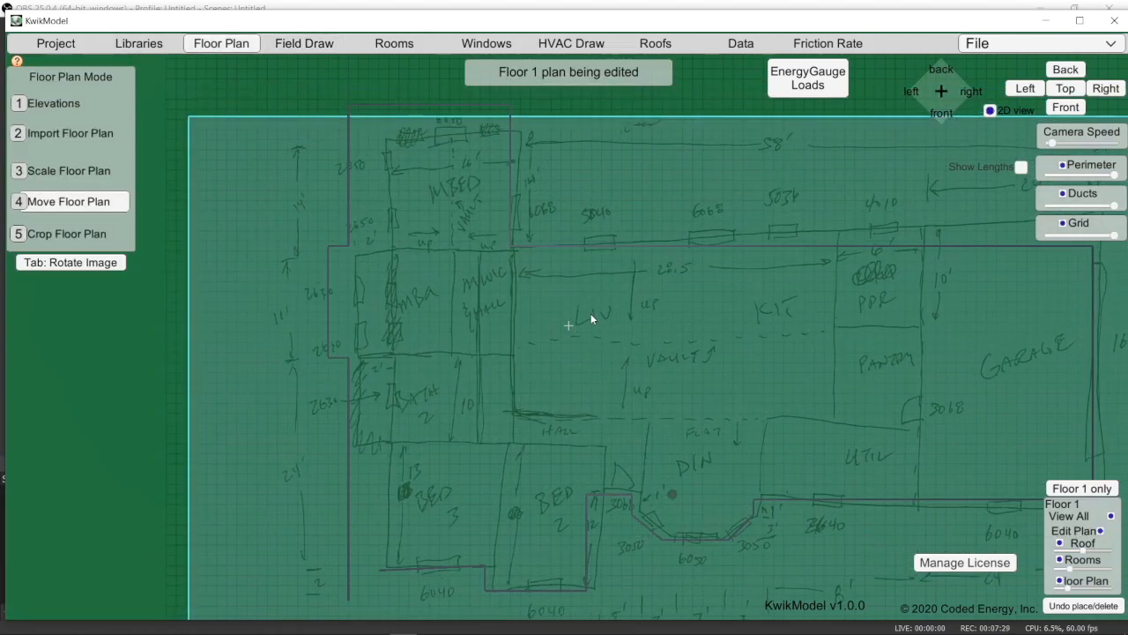
# - Return to field drawing and set the long back wall running past the living room, kitchen and garage to 58
pyautogui.moveTo(811, 373); pyautogui.dragTo(567, 377, button='middle')
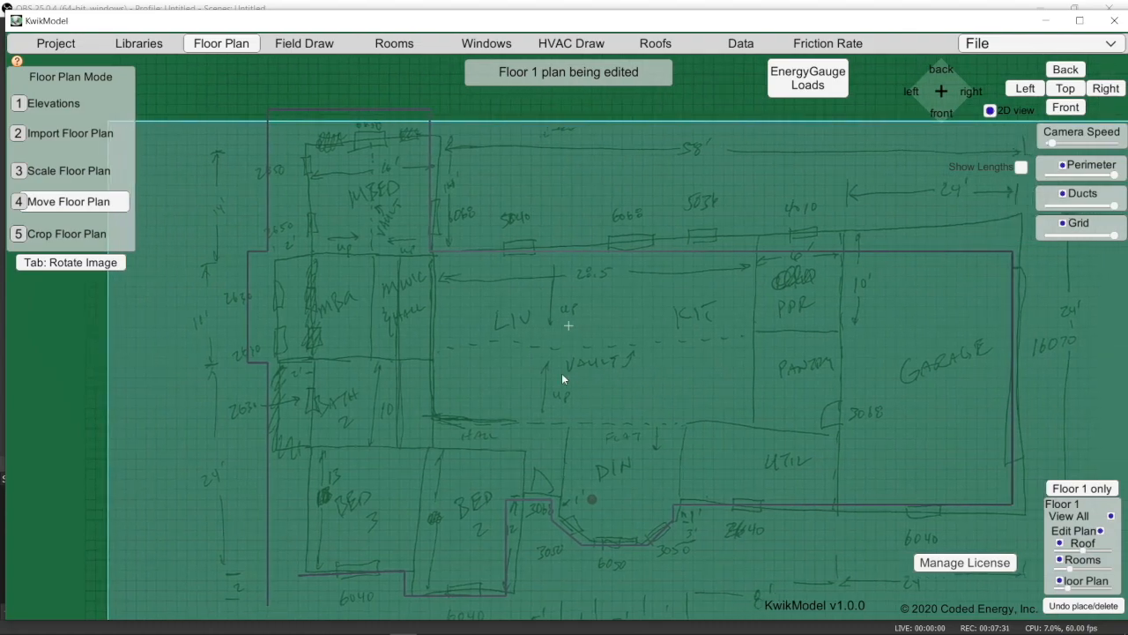
pyautogui.press('d')
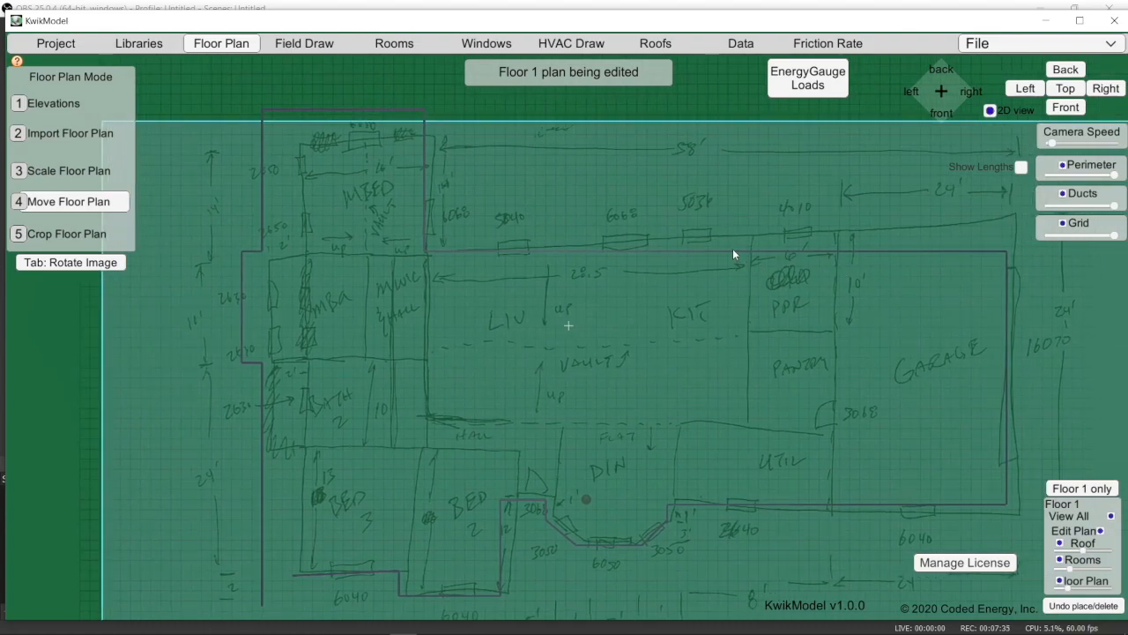
pyautogui.click(327, 45)
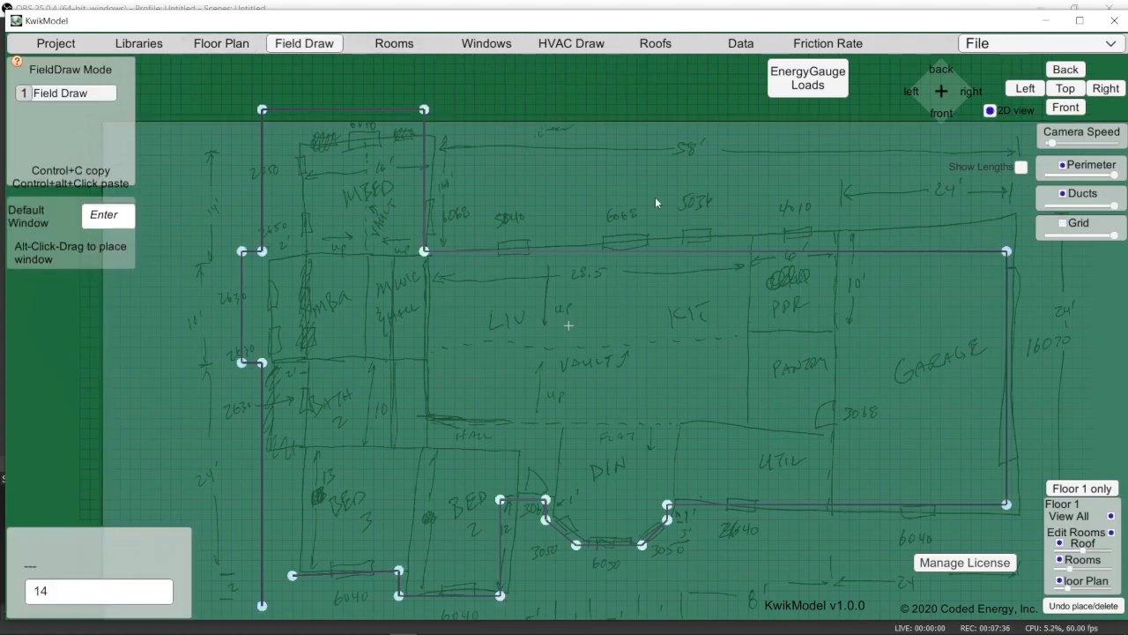
pyautogui.click(704, 252)
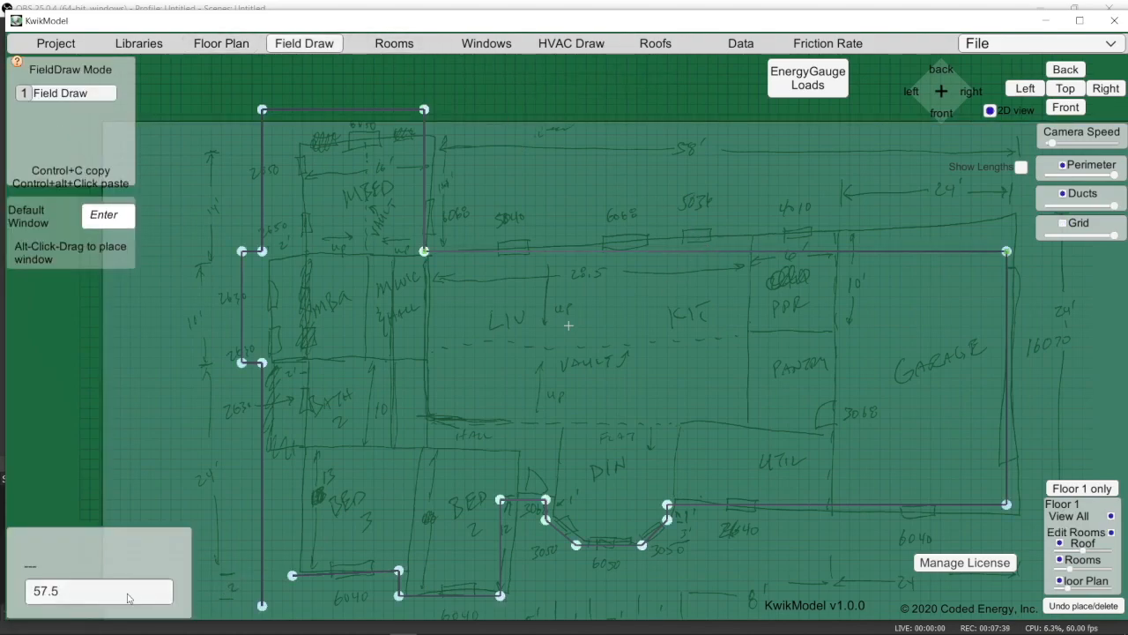
pyautogui.click(72, 592)
pyautogui.write('58')
pyautogui.press('Return')
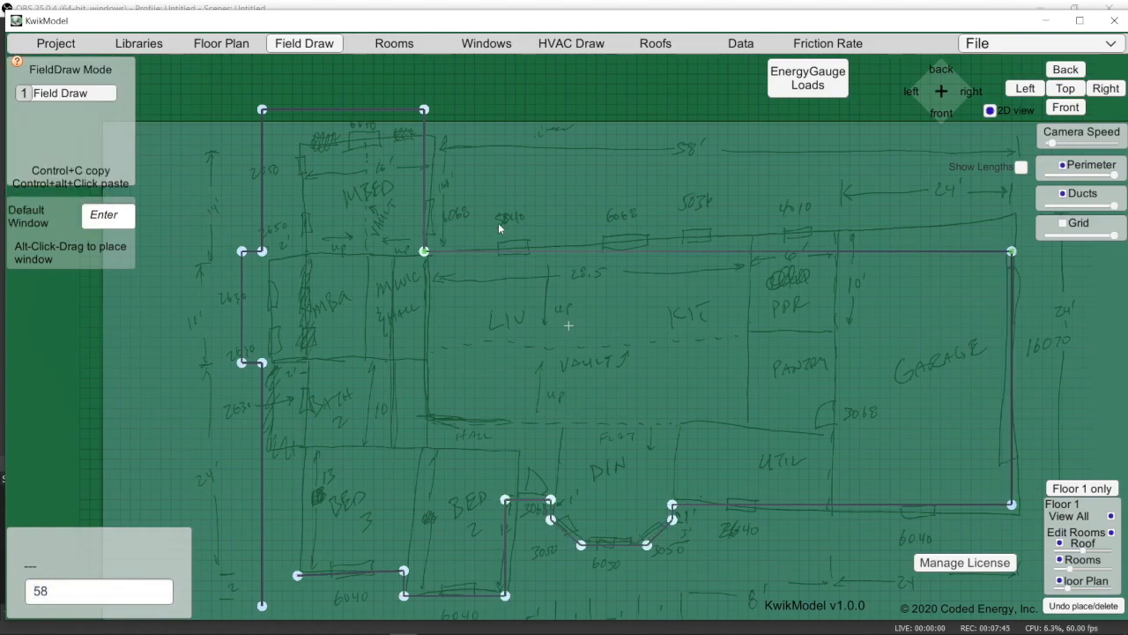
# - Set the length of the garage's outer side wall, where the 16070 door is sketched, to 24
pyautogui.moveTo(765, 333); pyautogui.dragTo(553, 279, button='middle')
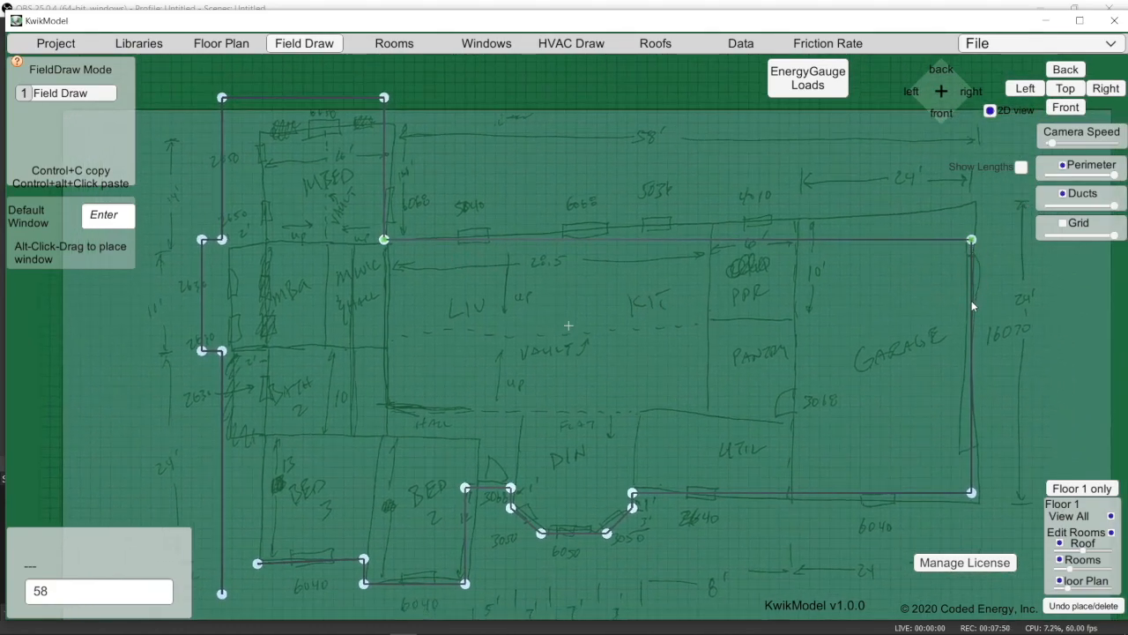
pyautogui.click(972, 300)
pyautogui.click(138, 596)
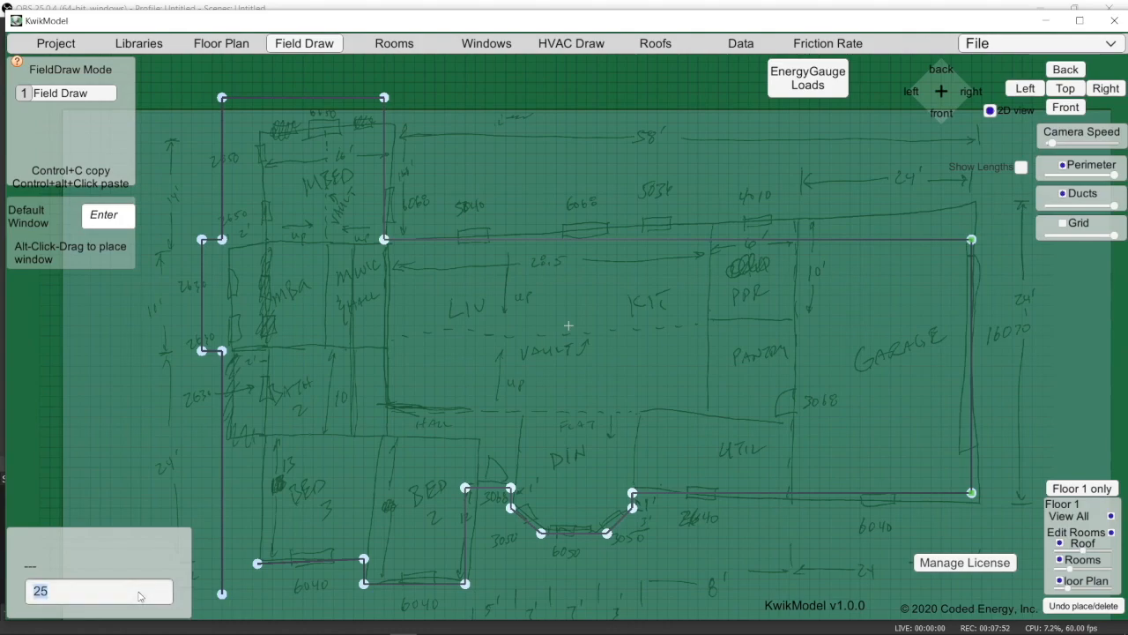
pyautogui.write('24')
pyautogui.press('Return')
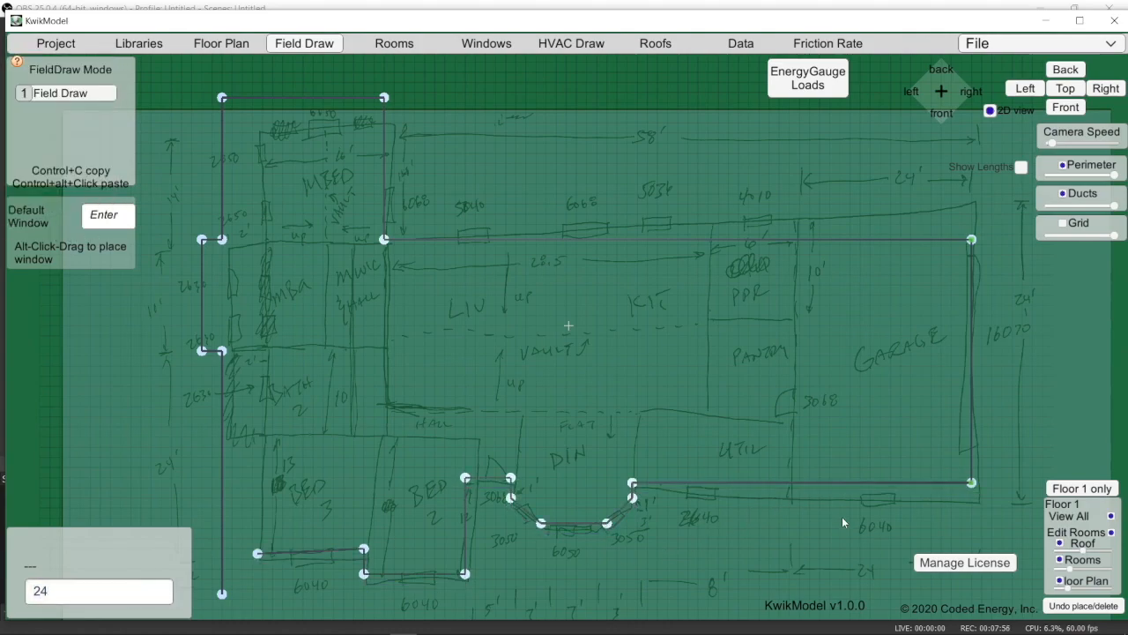
# - Set the length of the front wall running along the garage and utility room to 32
pyautogui.moveTo(856, 539); pyautogui.dragTo(769, 410, button='middle')
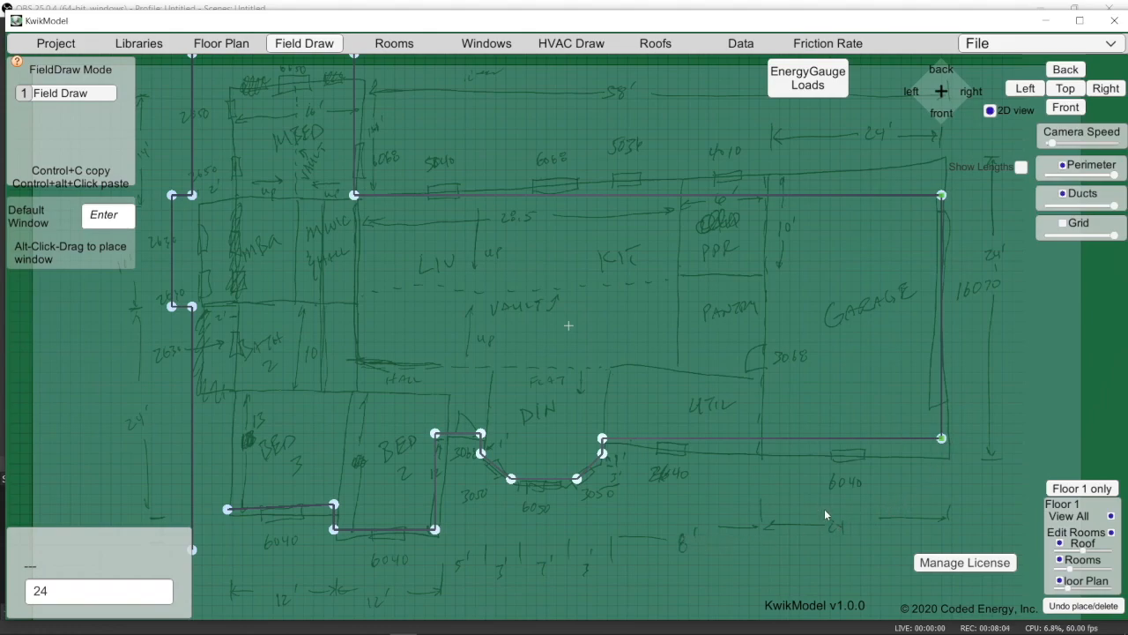
pyautogui.click(857, 438)
pyautogui.click(154, 593)
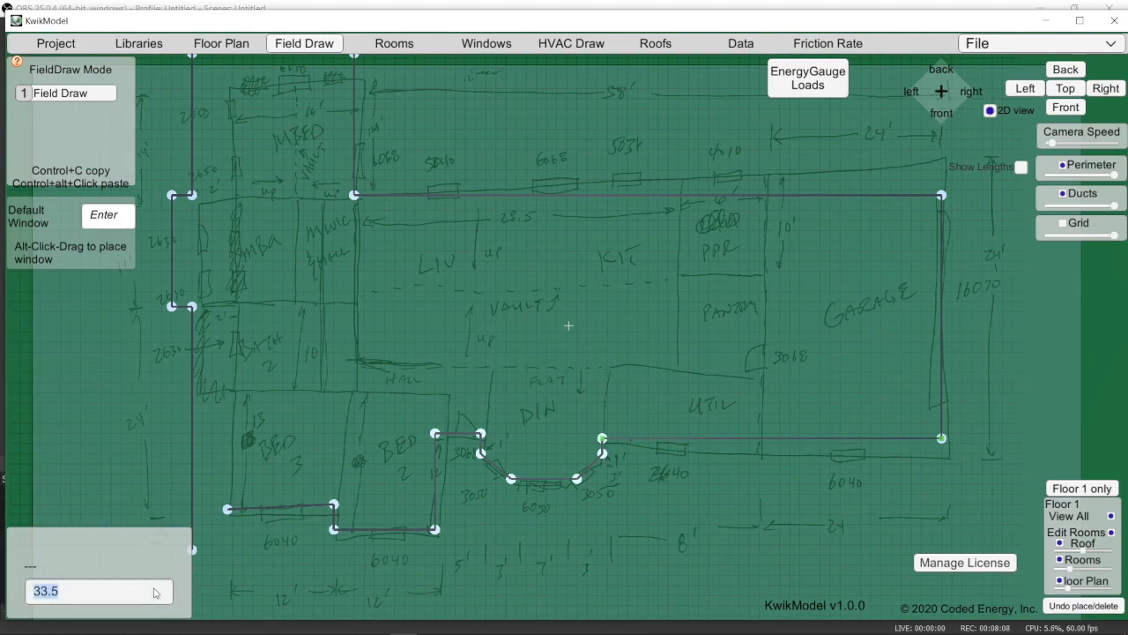
pyautogui.write('32')
pyautogui.press('Return')
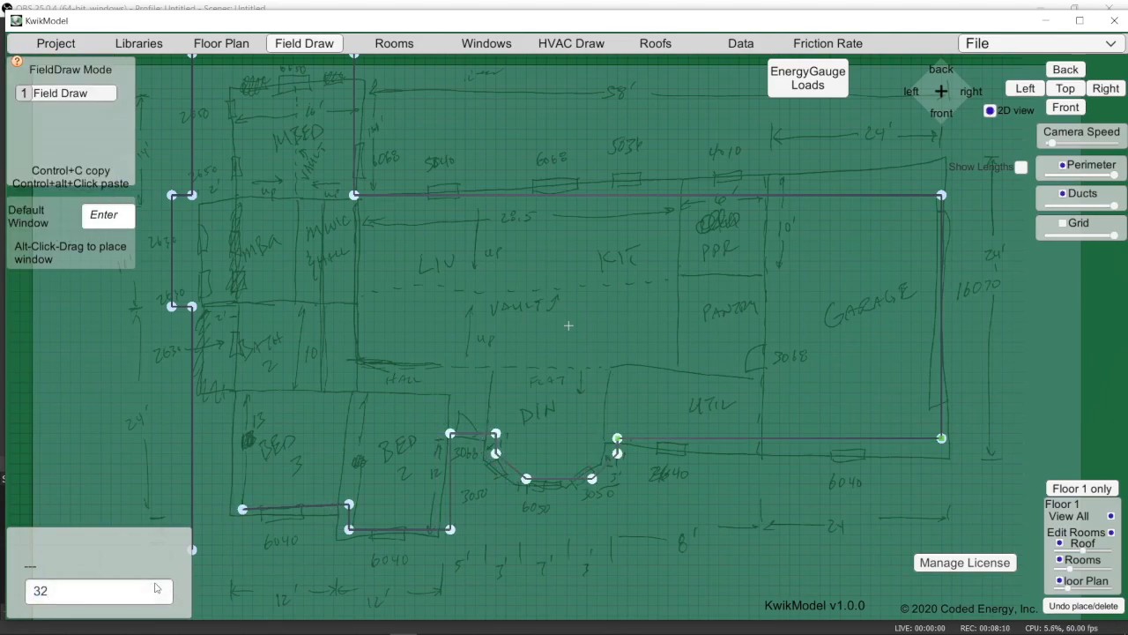
# - Realign the floor plan image with the dining bay, and set the short wall between the bay and the utility room's front wall to 1
pyautogui.click(221, 44)
pyautogui.moveTo(703, 375); pyautogui.dragTo(717, 370)
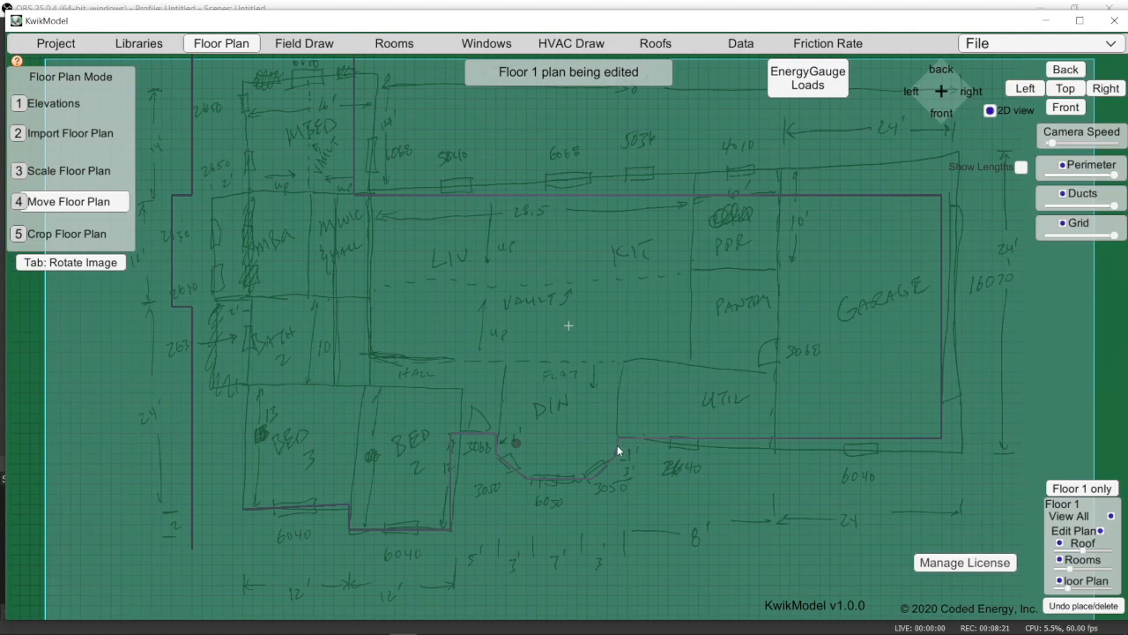
pyautogui.click(293, 46)
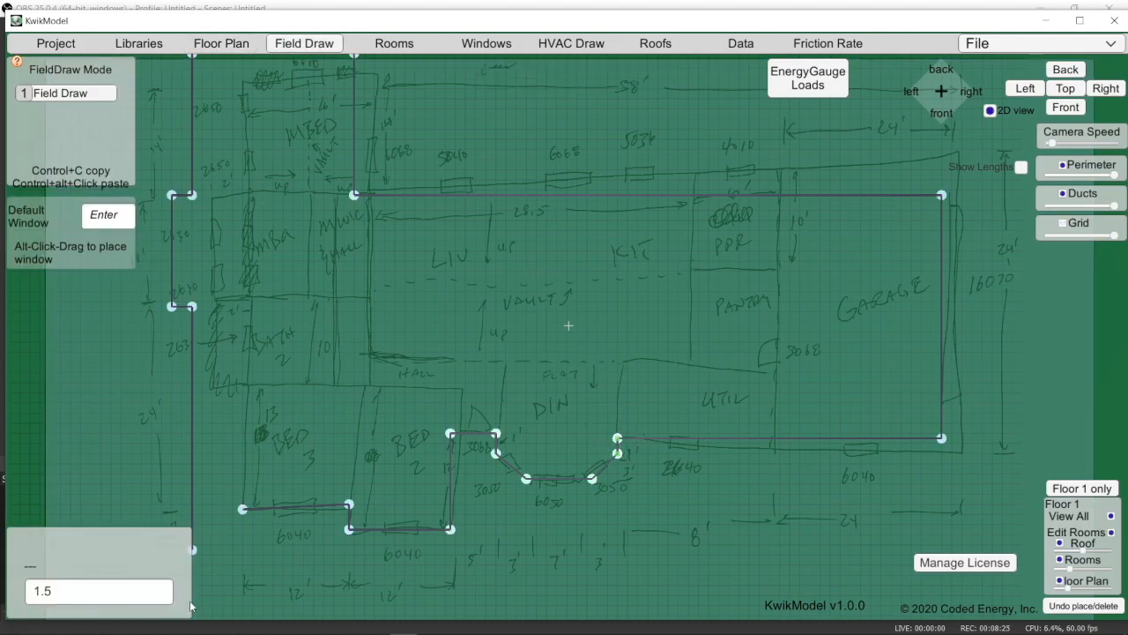
pyautogui.click(155, 590)
pyautogui.write('1')
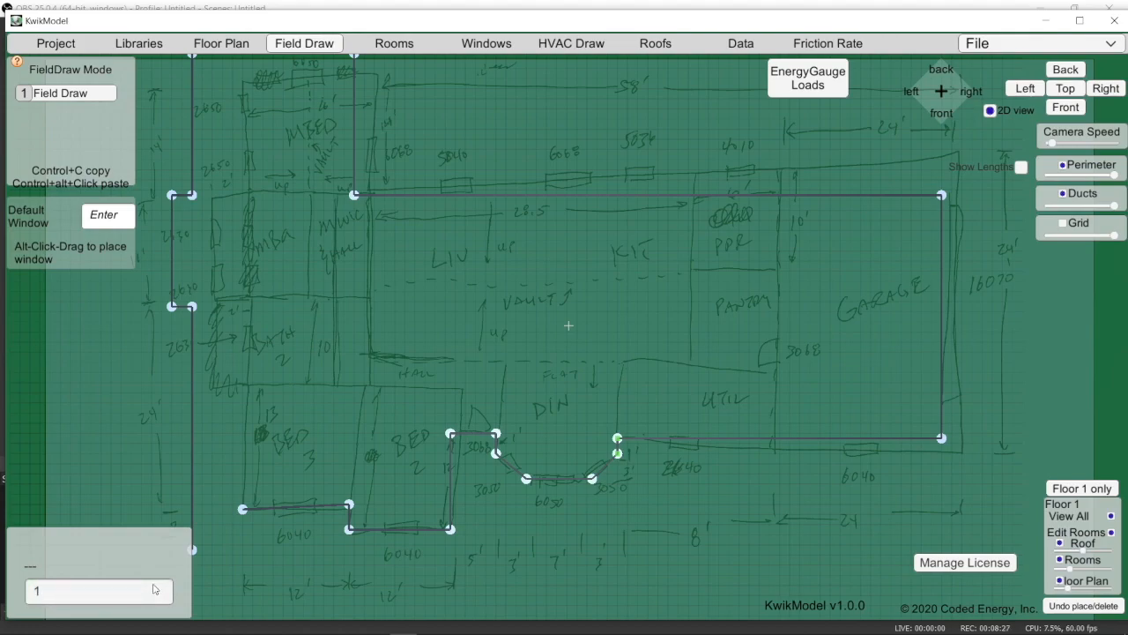
pyautogui.press('Return')
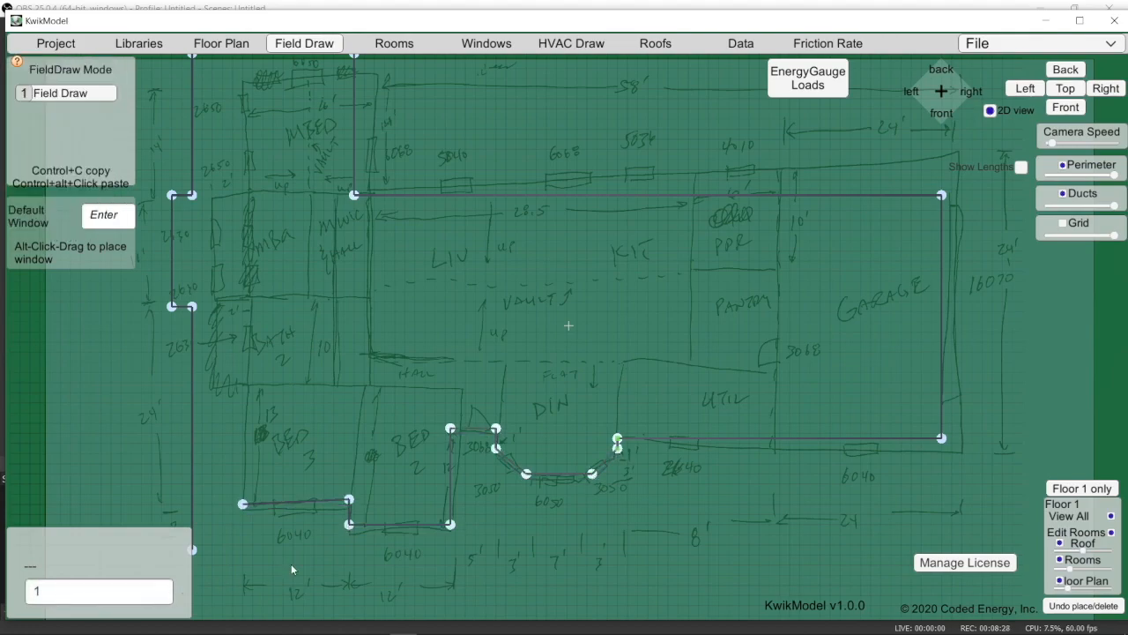
# - Move the dining bay's two outer corners to Back -3.5, one at Right 6.5 and the other at Right 1
pyautogui.click(591, 474)
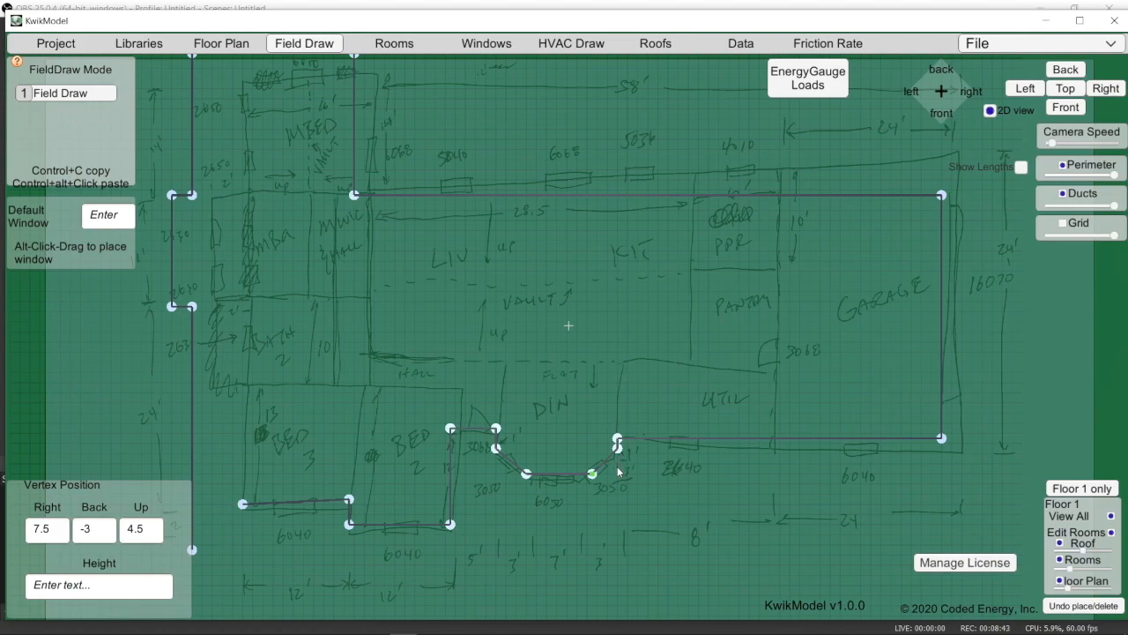
pyautogui.moveTo(593, 477); pyautogui.dragTo(595, 481)
pyautogui.moveTo(594, 481); pyautogui.dragTo(582, 479)
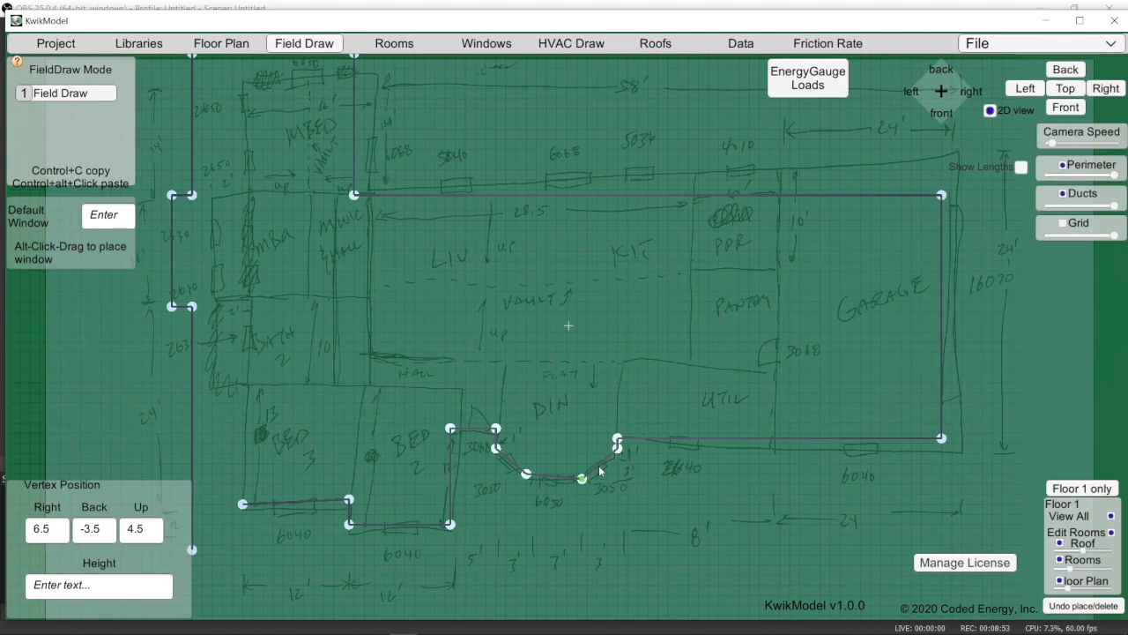
pyautogui.click(526, 475)
pyautogui.moveTo(526, 478); pyautogui.dragTo(528, 483)
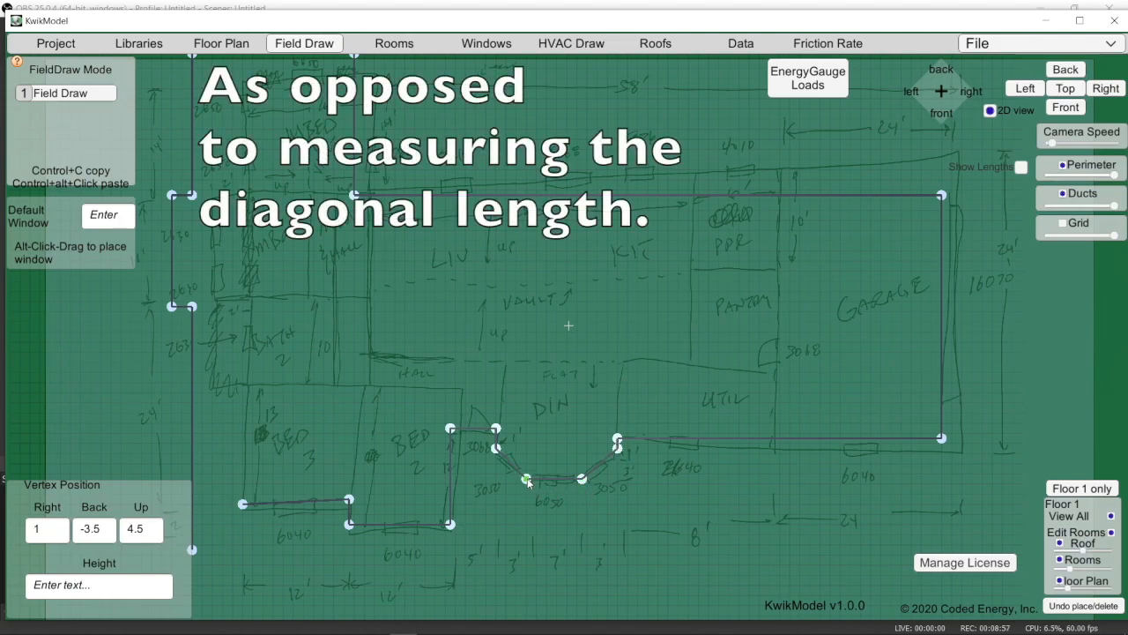
# - Set the length of the dining bay's front wall to 7
pyautogui.click(551, 481)
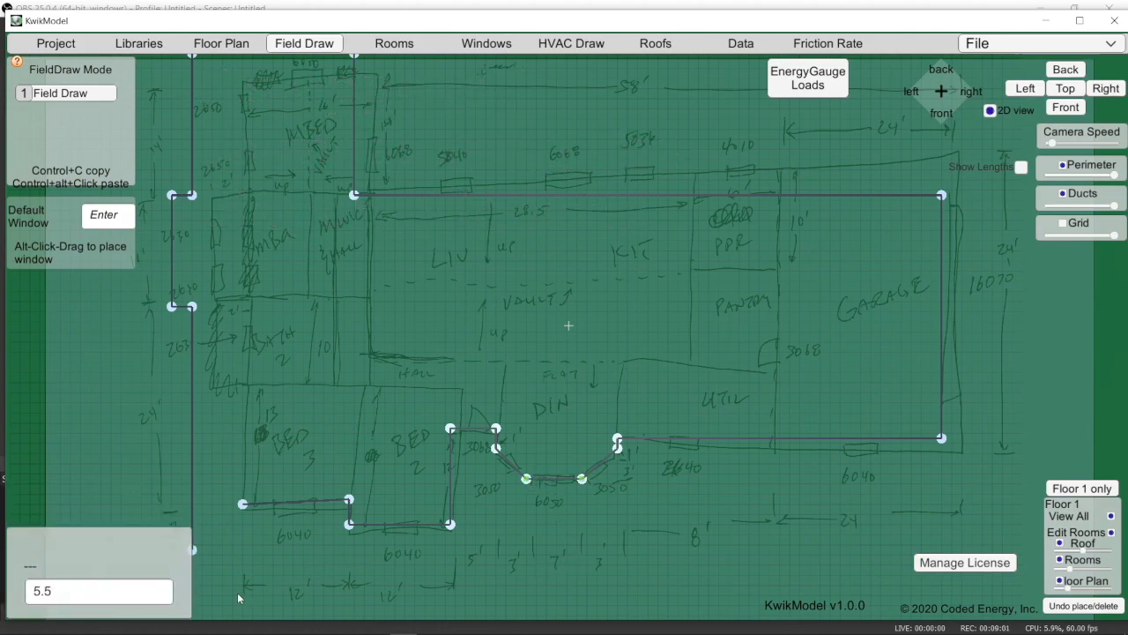
pyautogui.click(172, 582)
pyautogui.write('7')
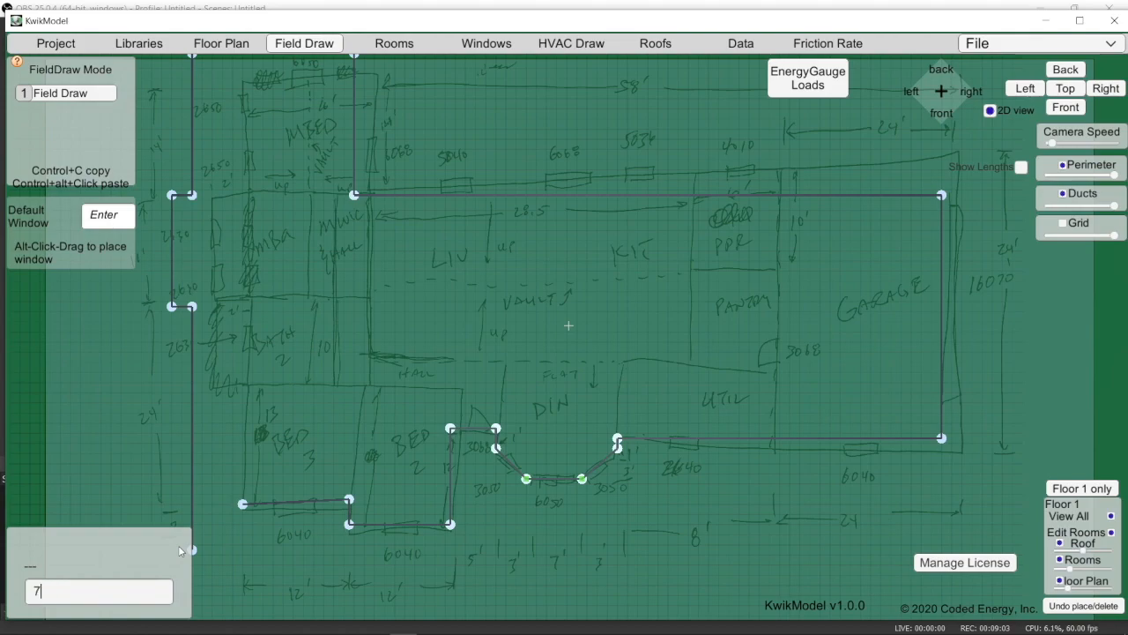
pyautogui.press('Return')
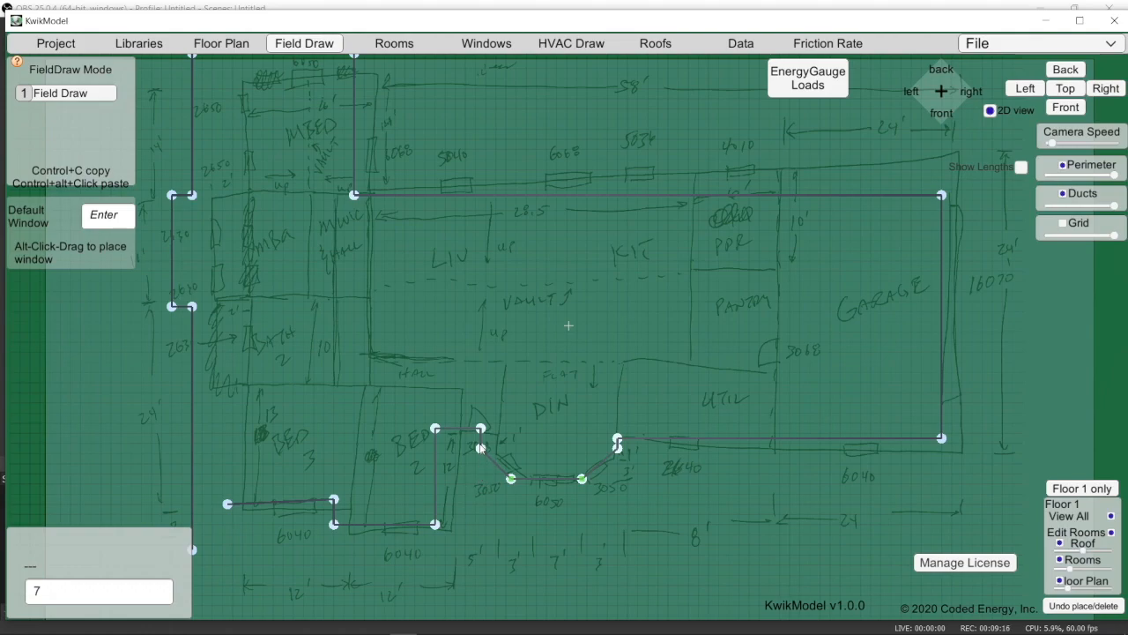
# - Set the length of the short wall between the dining bay and the entry wall near Bed 2 to 1
pyautogui.click(482, 446)
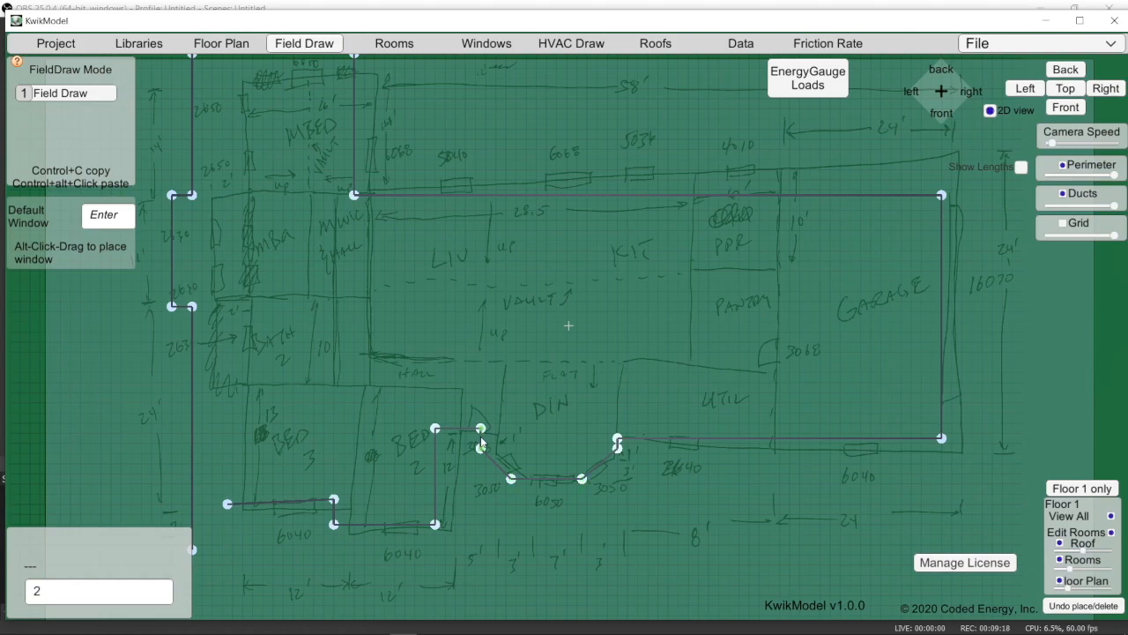
pyautogui.click(148, 588)
pyautogui.write('1')
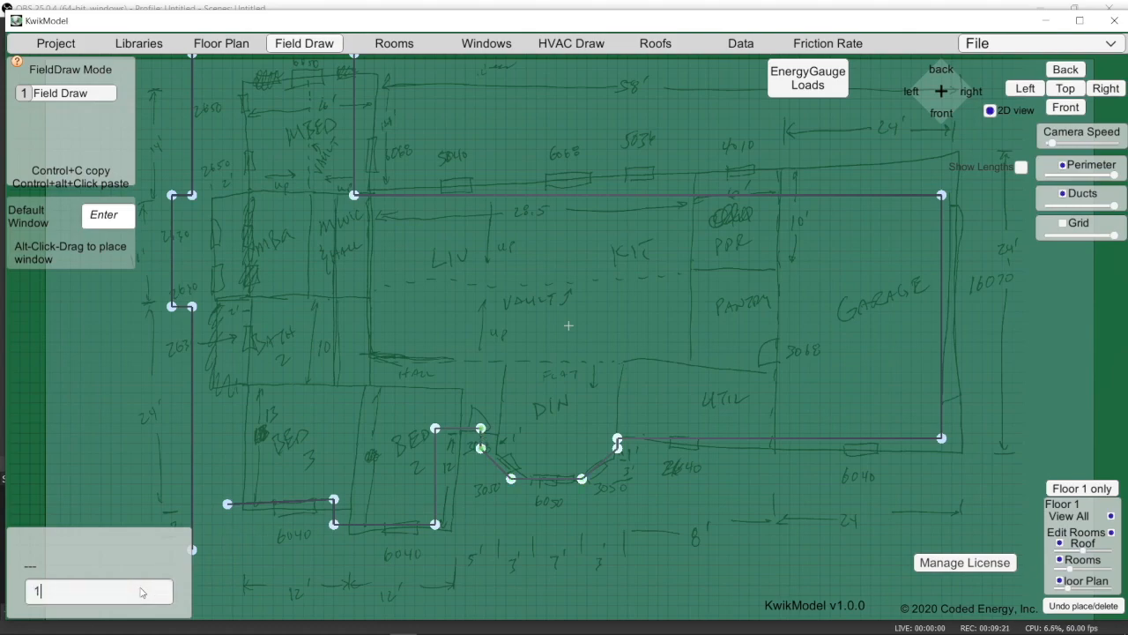
pyautogui.press('Return')
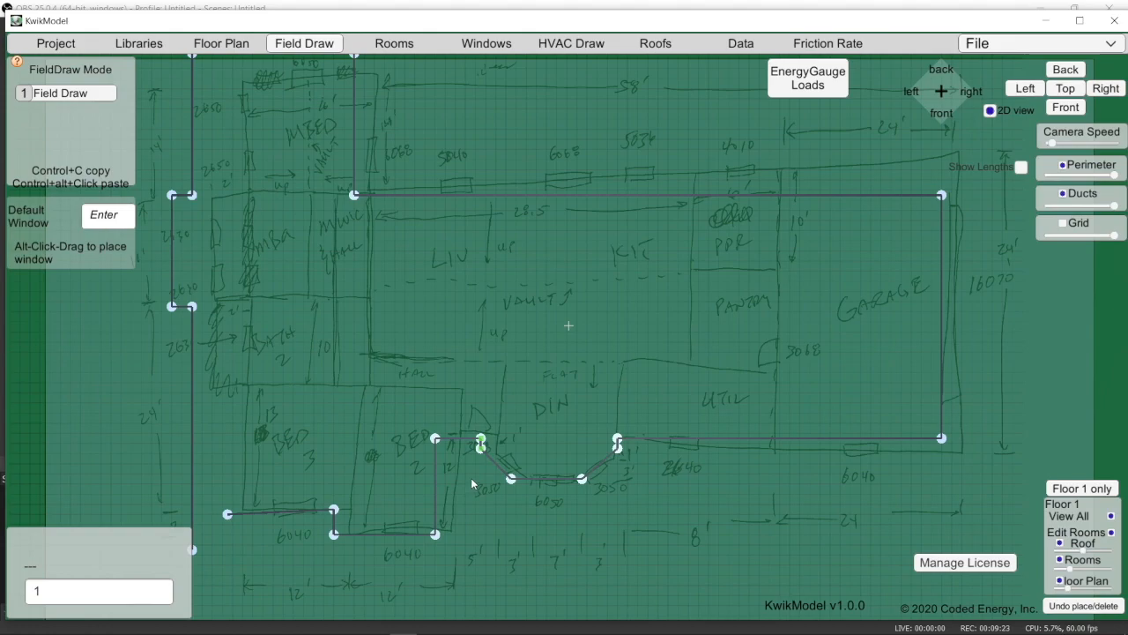
# - Realign the floor plan image with the dining bay's corner by the entry, and set the entry wall's length to 5
pyautogui.click(221, 43)
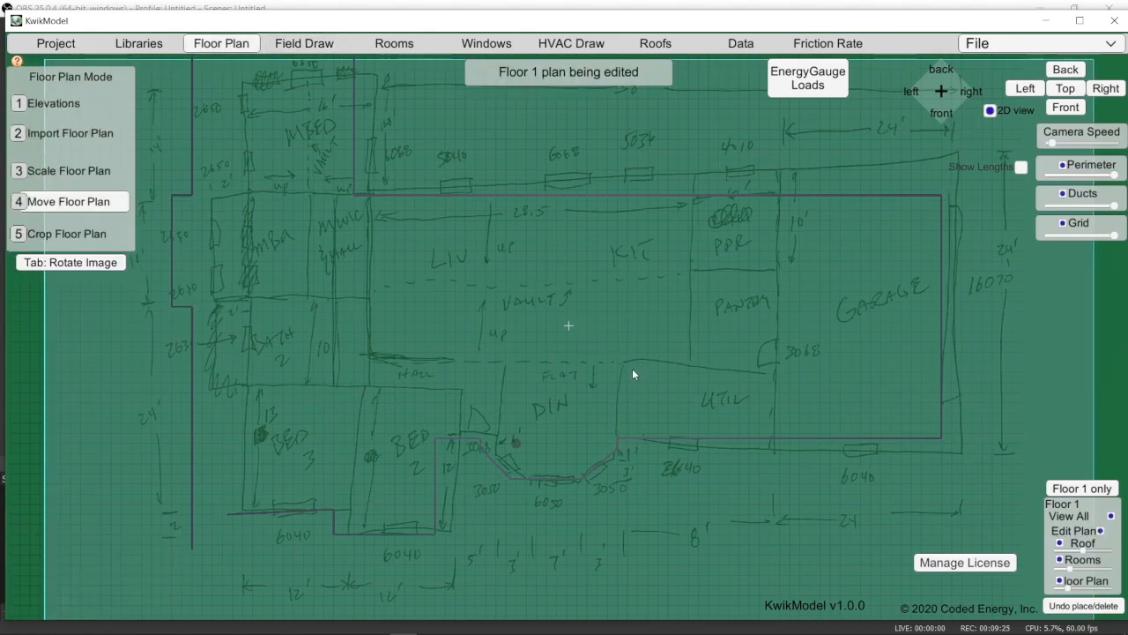
pyautogui.moveTo(633, 369); pyautogui.dragTo(621, 376)
pyautogui.click(304, 43)
pyautogui.click(97, 593)
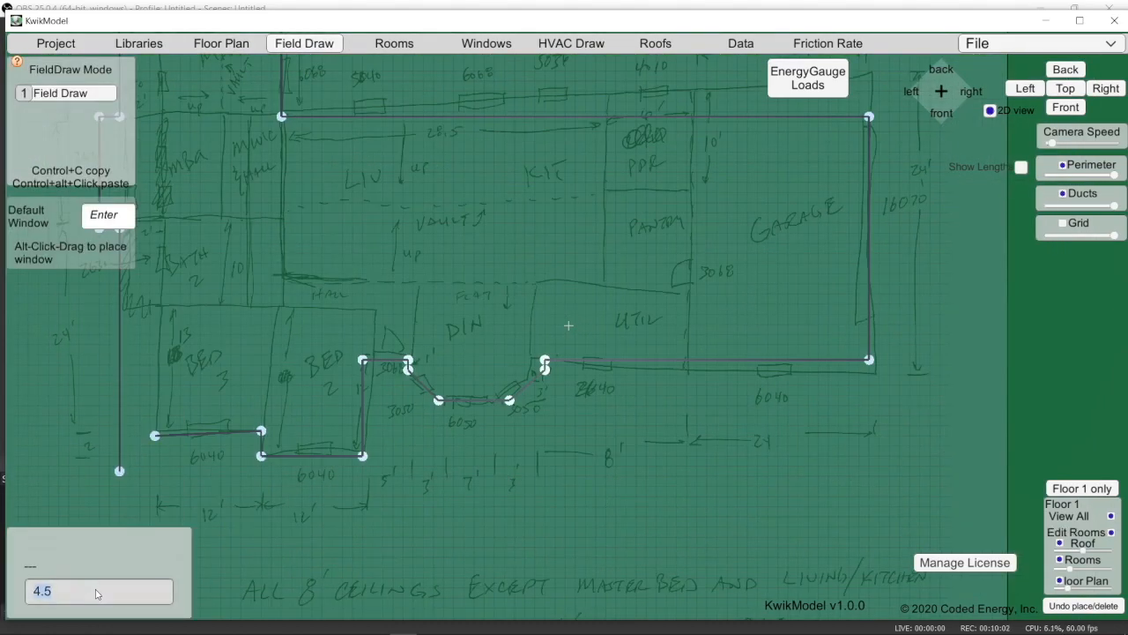
pyautogui.write('5')
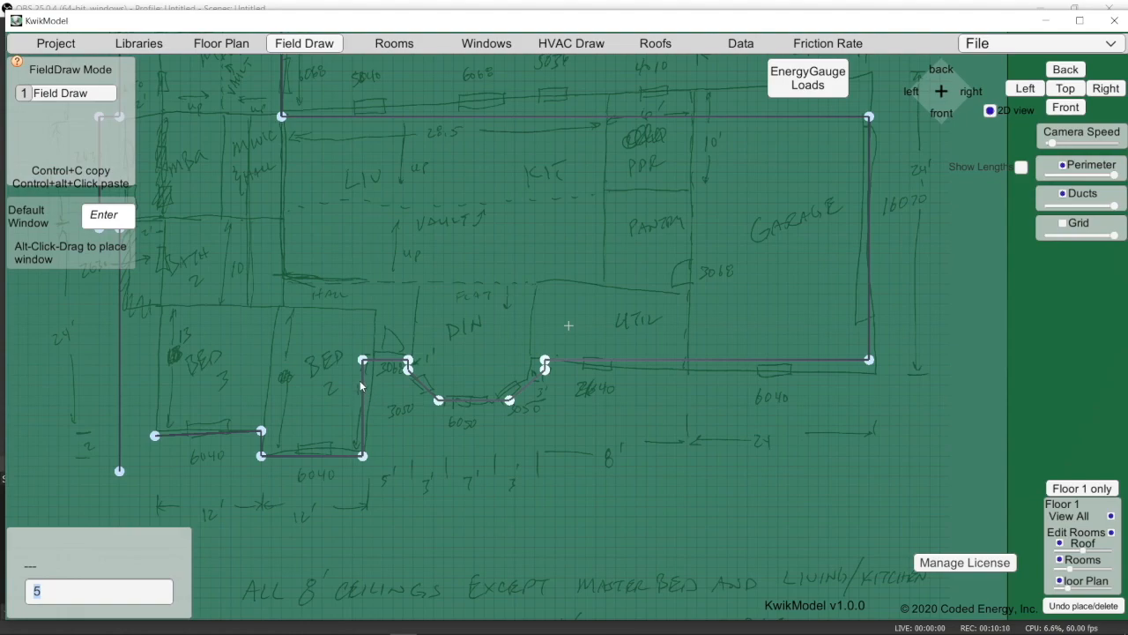
# - Set both Bed 2's side wall beside the entry and its front wall to a length of 12
pyautogui.write('9.5')
pyautogui.click(129, 593)
pyautogui.write('12')
pyautogui.press('Return')
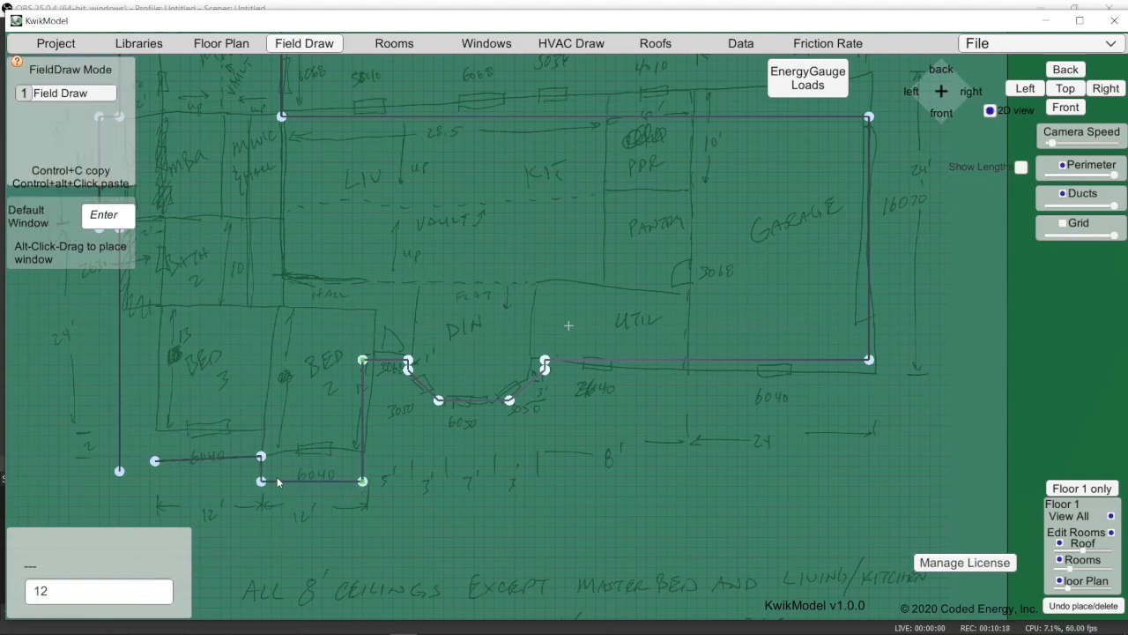
pyautogui.click(308, 482)
pyautogui.click(104, 593)
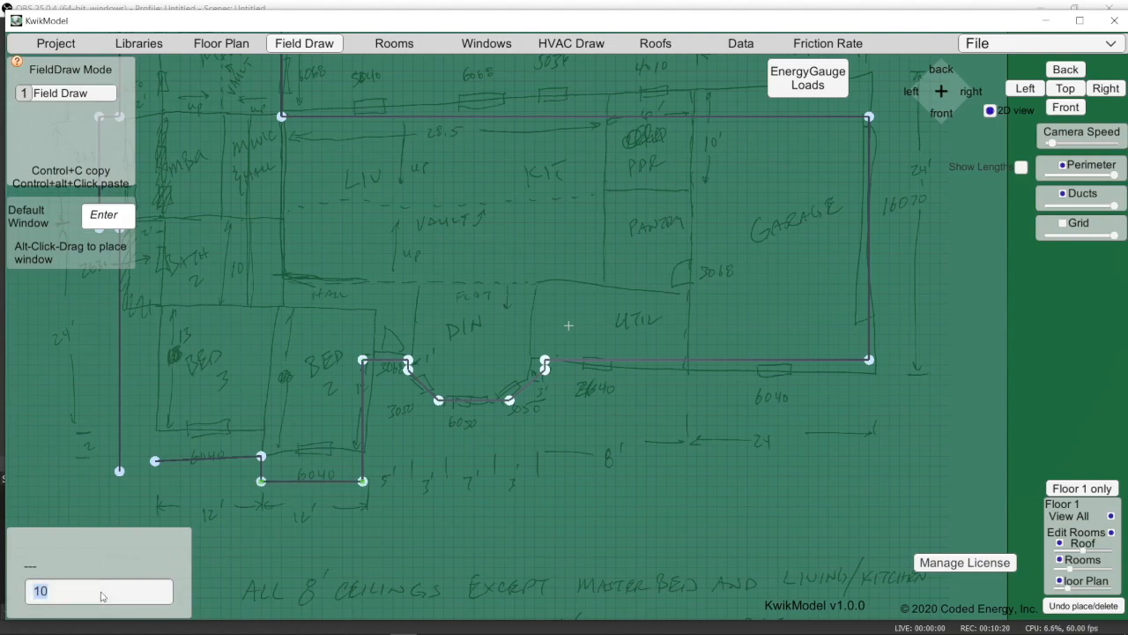
pyautogui.write('12')
pyautogui.press('Return')
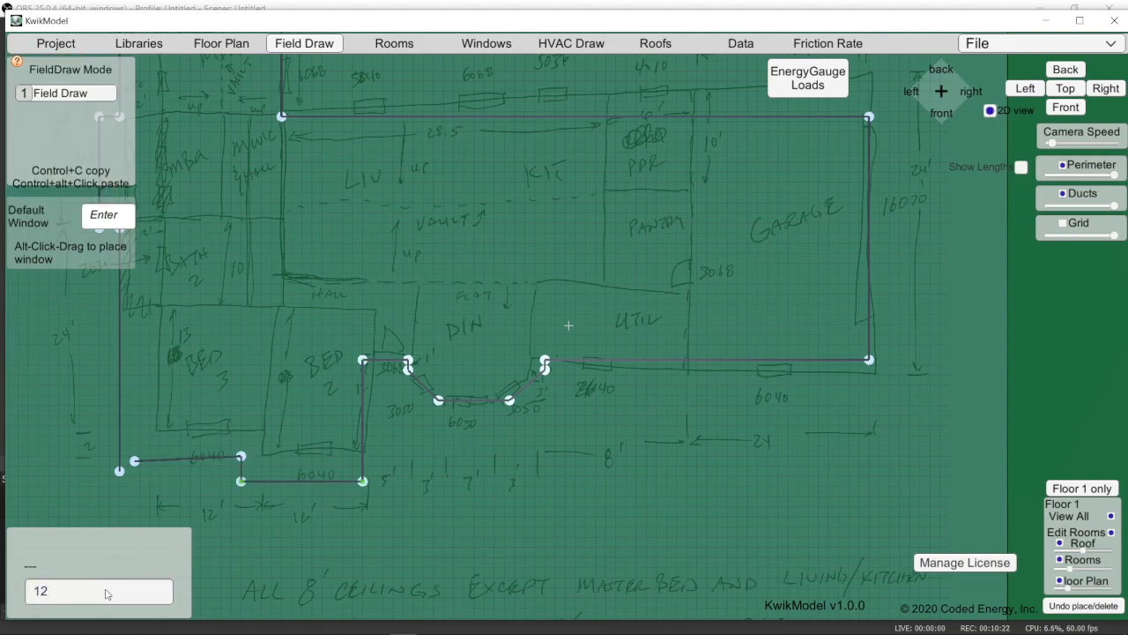
# - Realign the floor plan image with the bedroom front walls, and set the short jog wall between Bed 2 and Bed 3 to 2
pyautogui.click(241, 469)
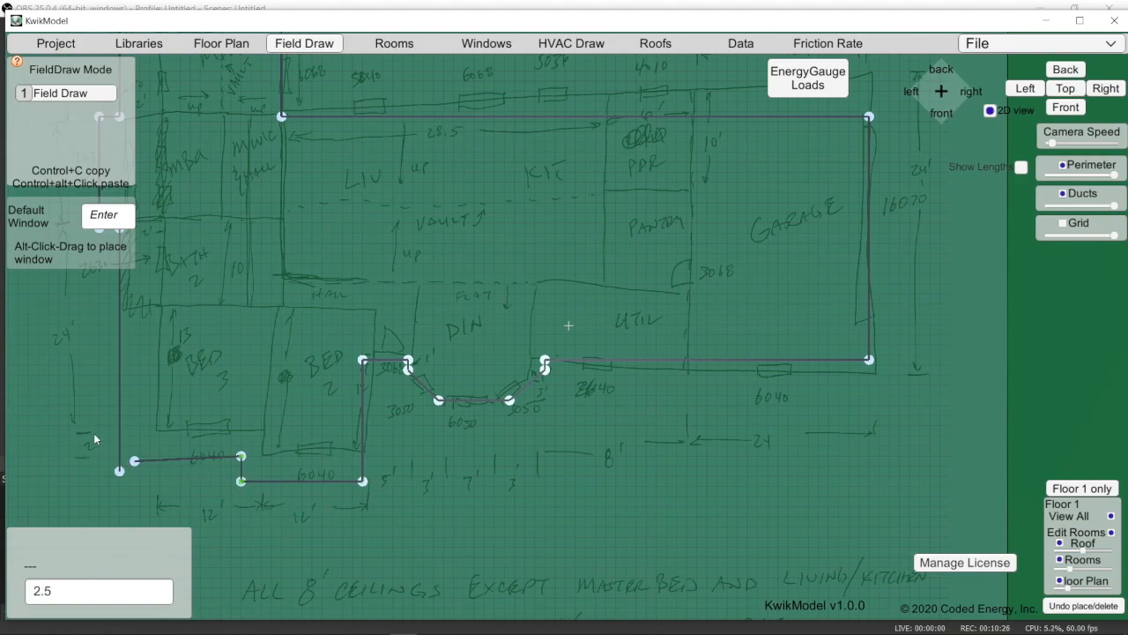
pyautogui.click(210, 46)
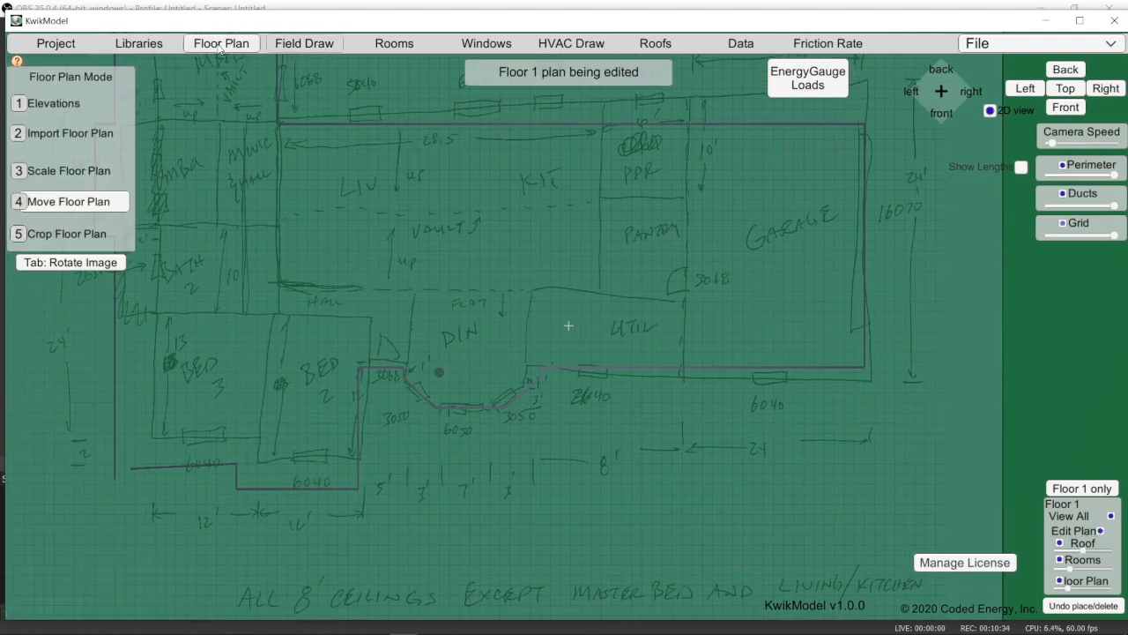
pyautogui.moveTo(446, 469); pyautogui.dragTo(426, 496)
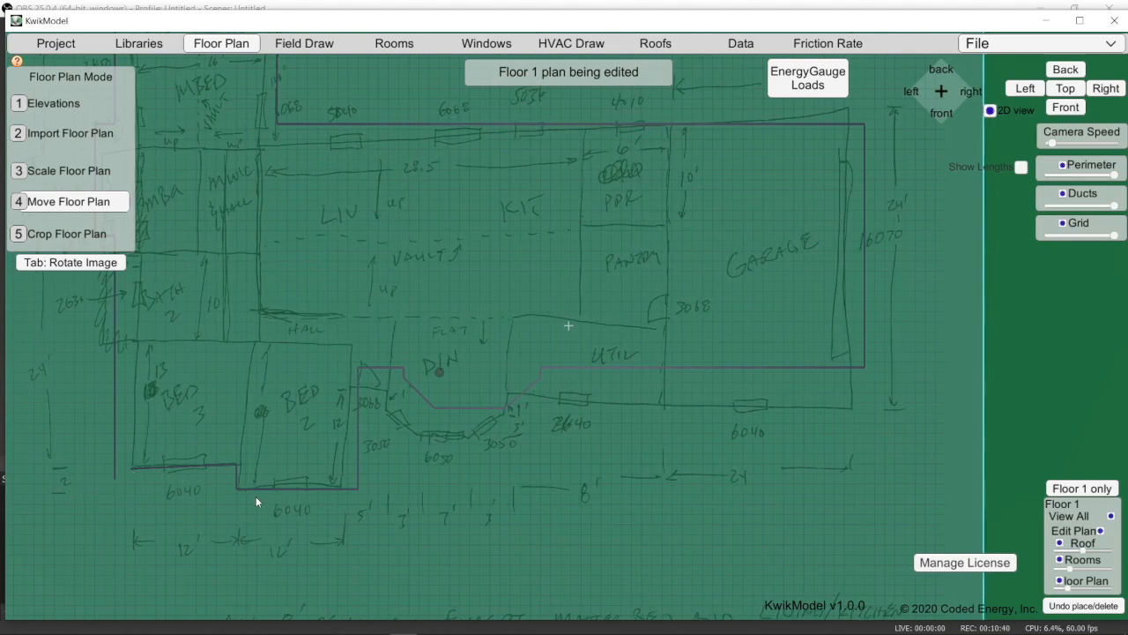
pyautogui.click(298, 42)
pyautogui.click(126, 591)
pyautogui.write('2')
pyautogui.press('Return')
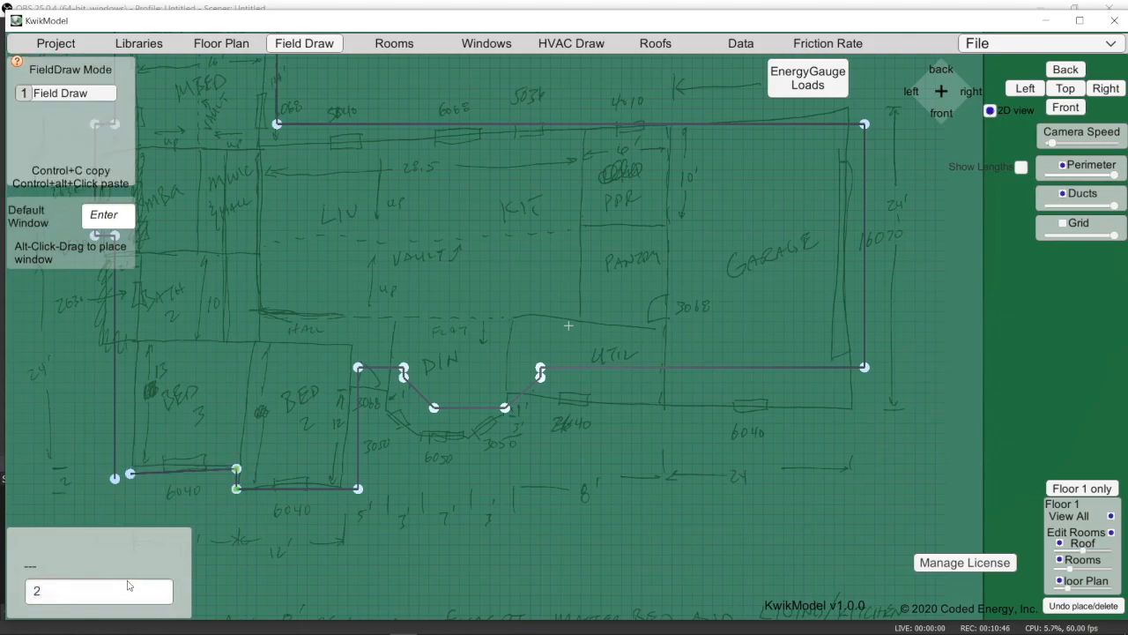
# - Straighten Bed 3's front wall by moving its free outer corner to Right -30.5, Back -9.5
pyautogui.press('s')
pyautogui.press('a')
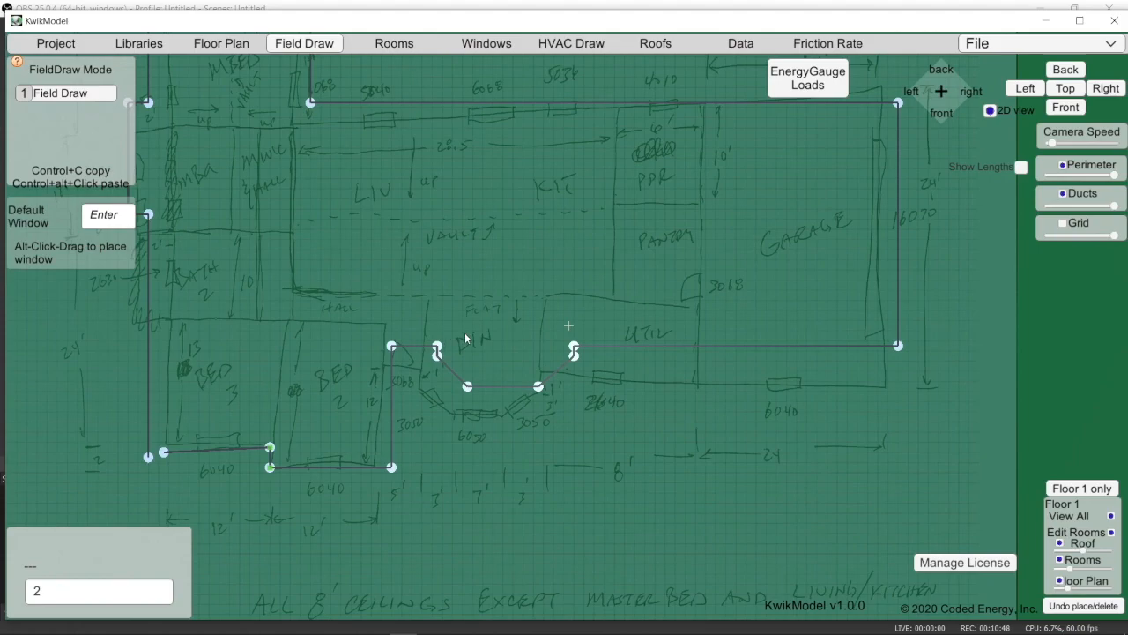
pyautogui.press('a')
pyautogui.press('s')
pyautogui.press('a')
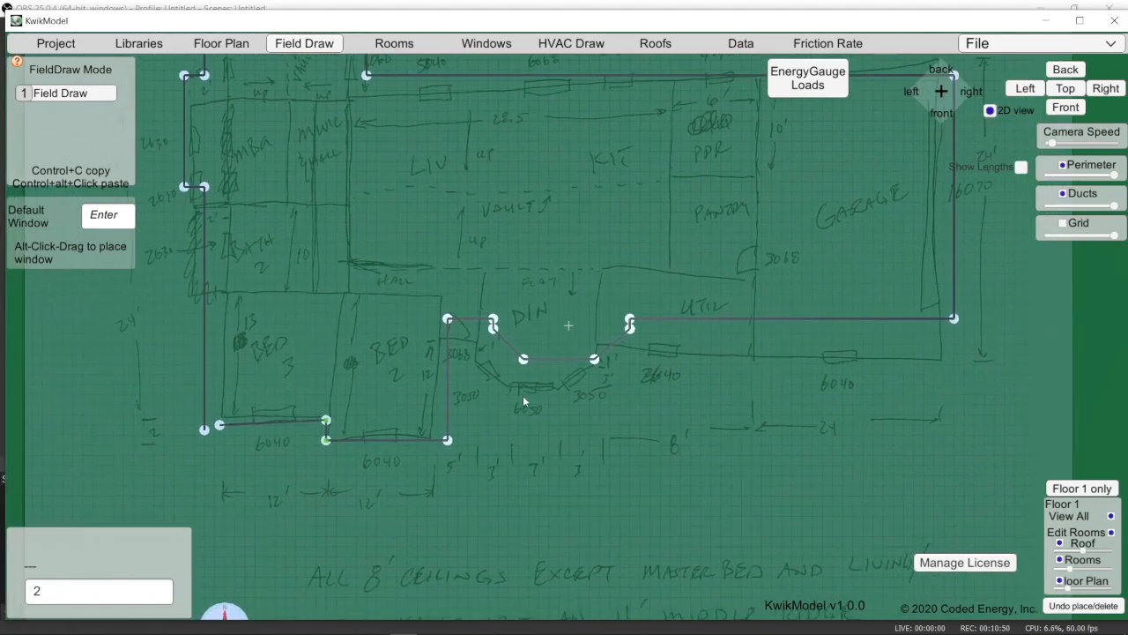
pyautogui.moveTo(298, 420); pyautogui.dragTo(251, 423)
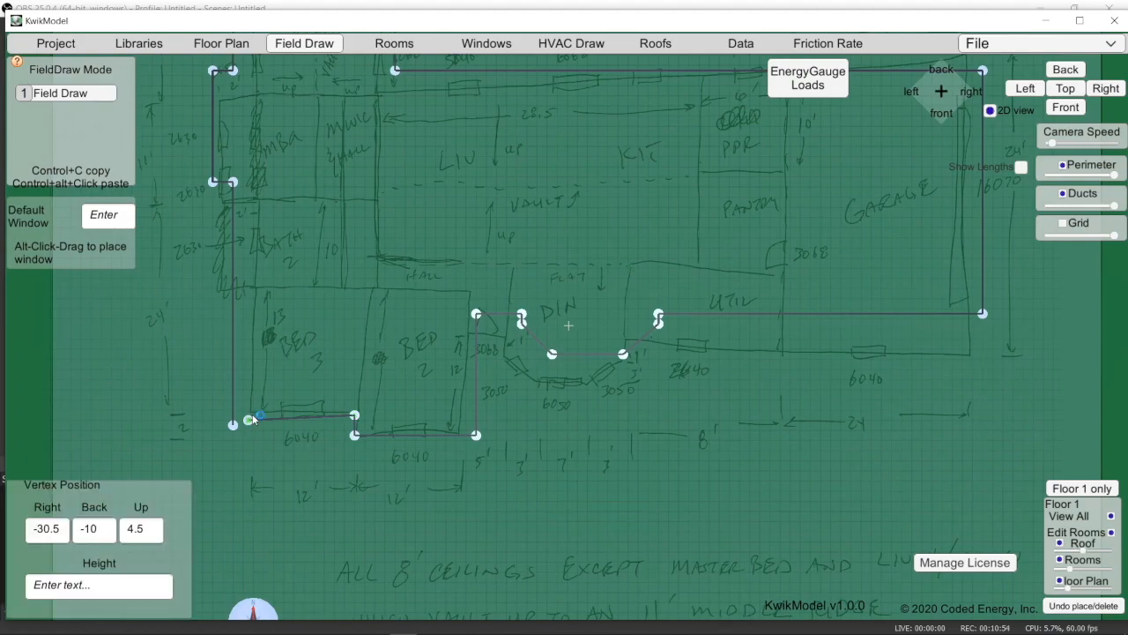
pyautogui.moveTo(249, 421); pyautogui.dragTo(250, 415)
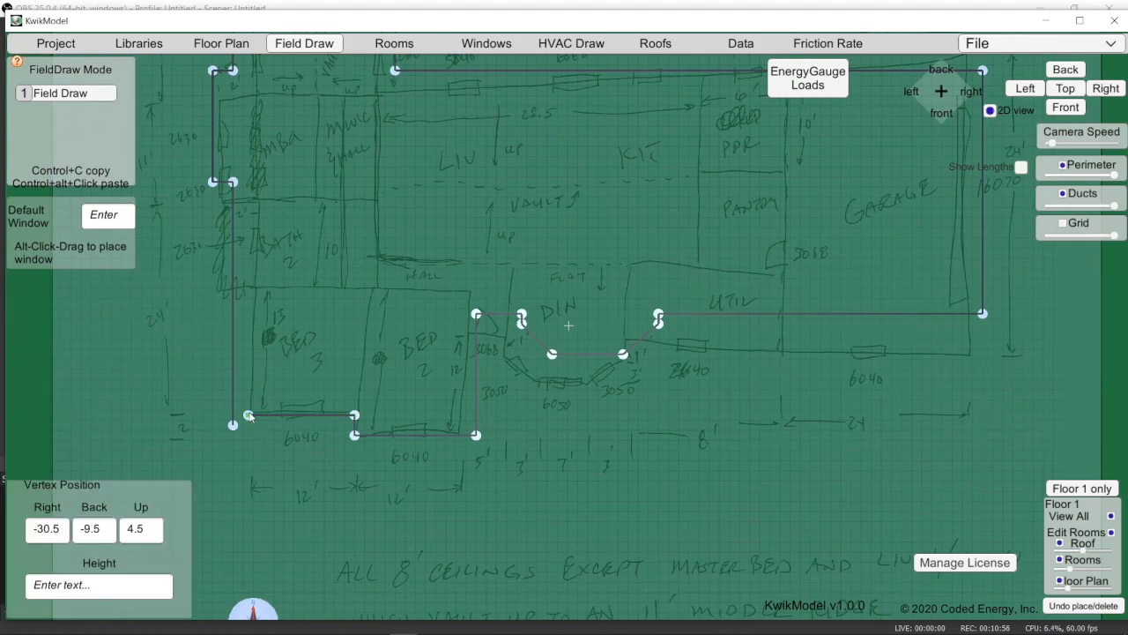
# - Set the length of Bed 3's front wall to 12
pyautogui.click(307, 415)
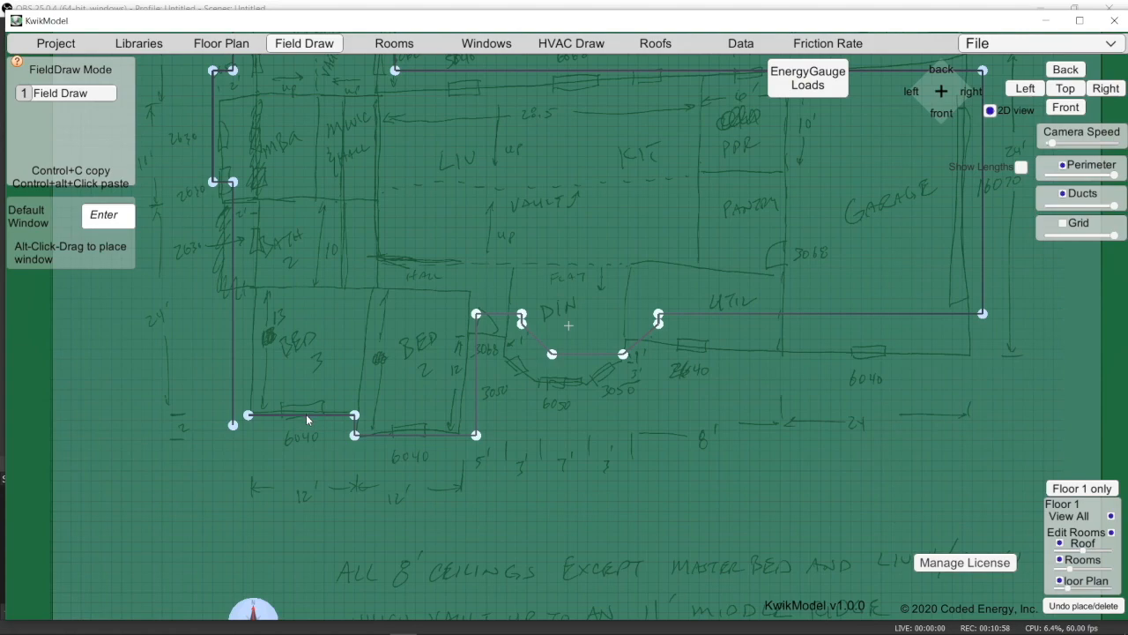
pyautogui.click(107, 603)
pyautogui.write('12')
pyautogui.press('Return')
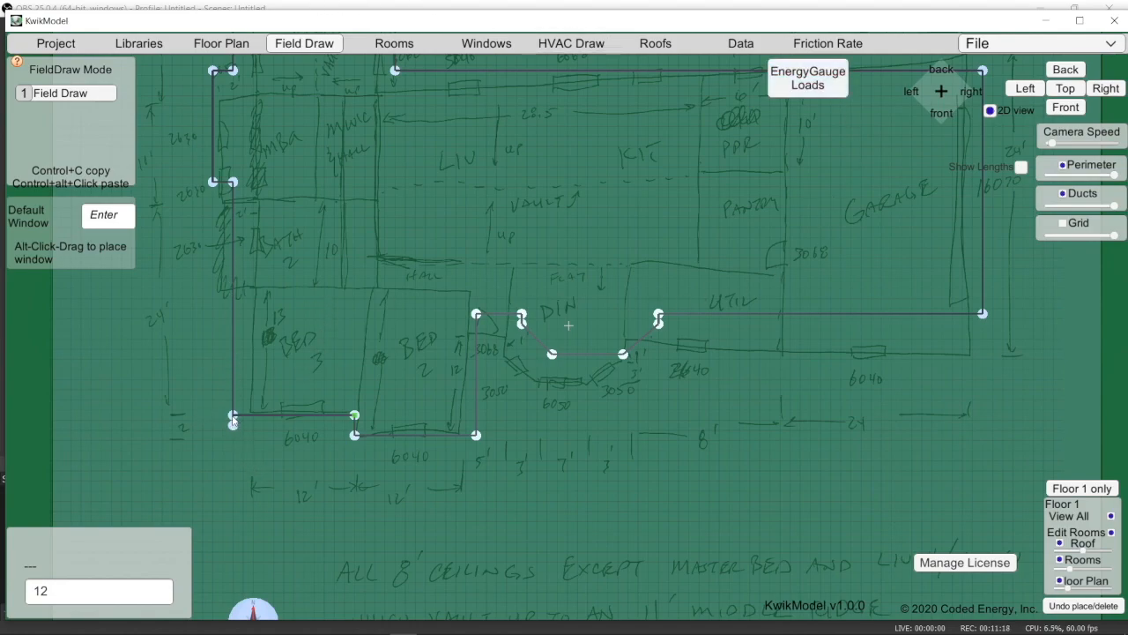
# - Move the open front end of the long outer wall beside Bed 3 onto the front wall's corner to close the perimeter
pyautogui.click(232, 425)
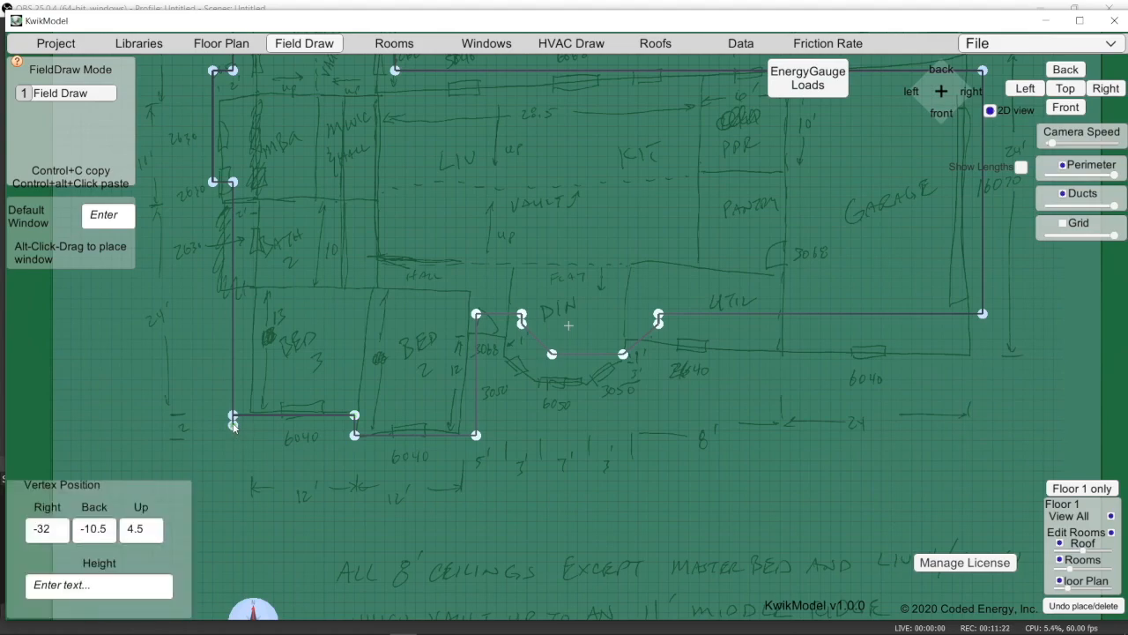
pyautogui.moveTo(234, 420); pyautogui.dragTo(234, 415)
pyautogui.click(246, 471)
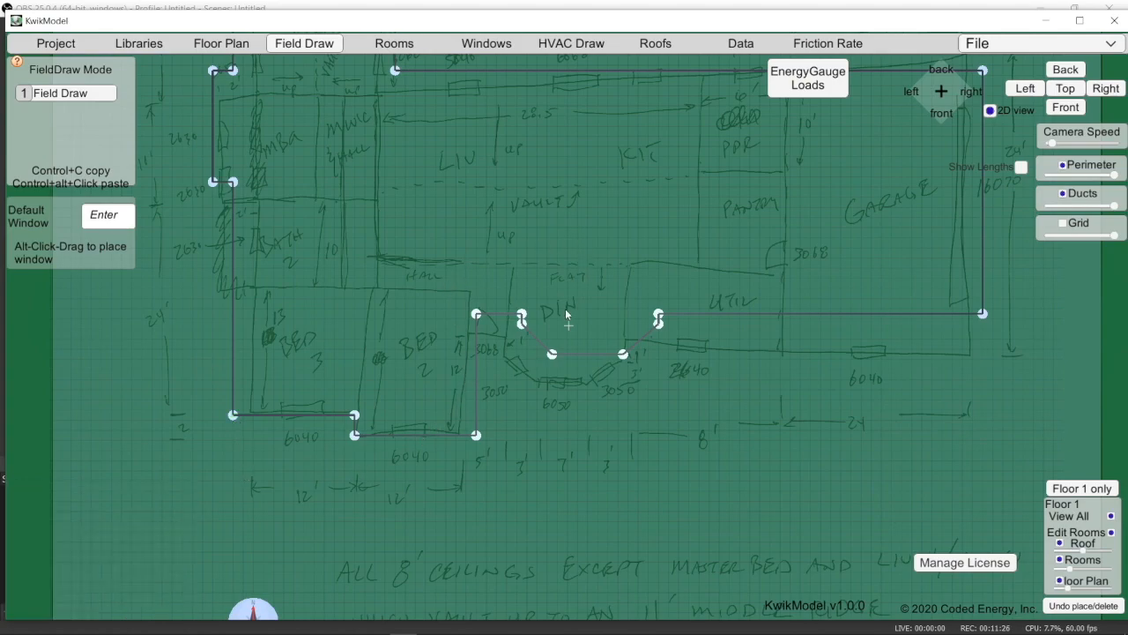
# - Hide the floor plan image so that only the traced perimeter is displayed
pyautogui.moveTo(608, 180); pyautogui.dragTo(572, 251, button='middle')
pyautogui.moveTo(571, 302); pyautogui.dragTo(568, 326, button='middle')
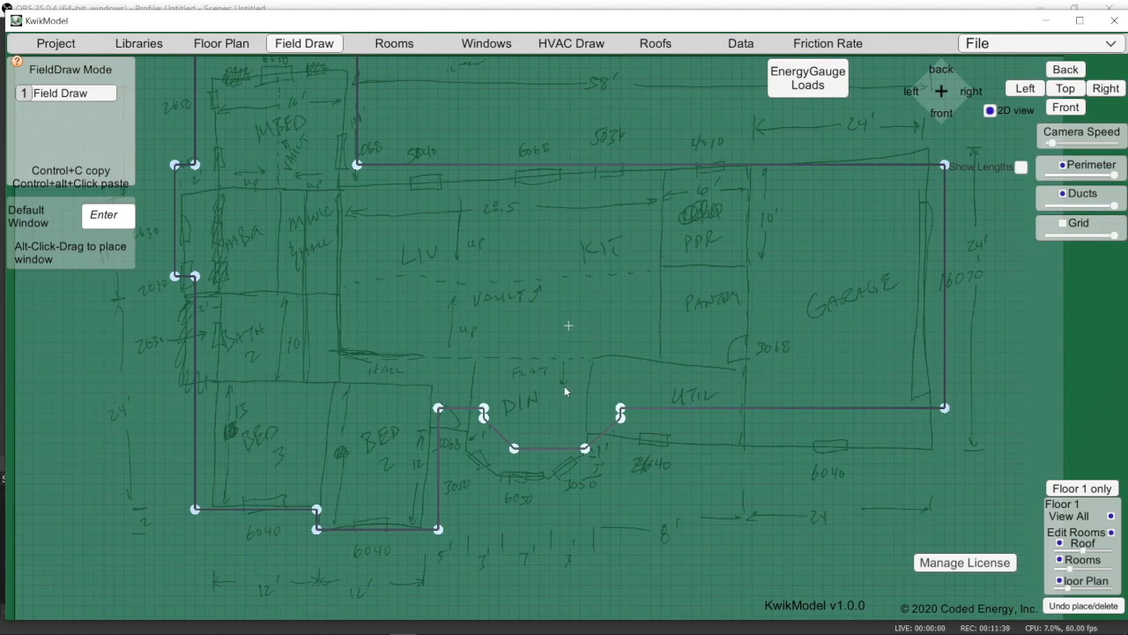
pyautogui.scroll(-2, 571, 372)
pyautogui.moveTo(571, 372); pyautogui.dragTo(550, 450, button='middle')
pyautogui.scroll(1, 578, 361)
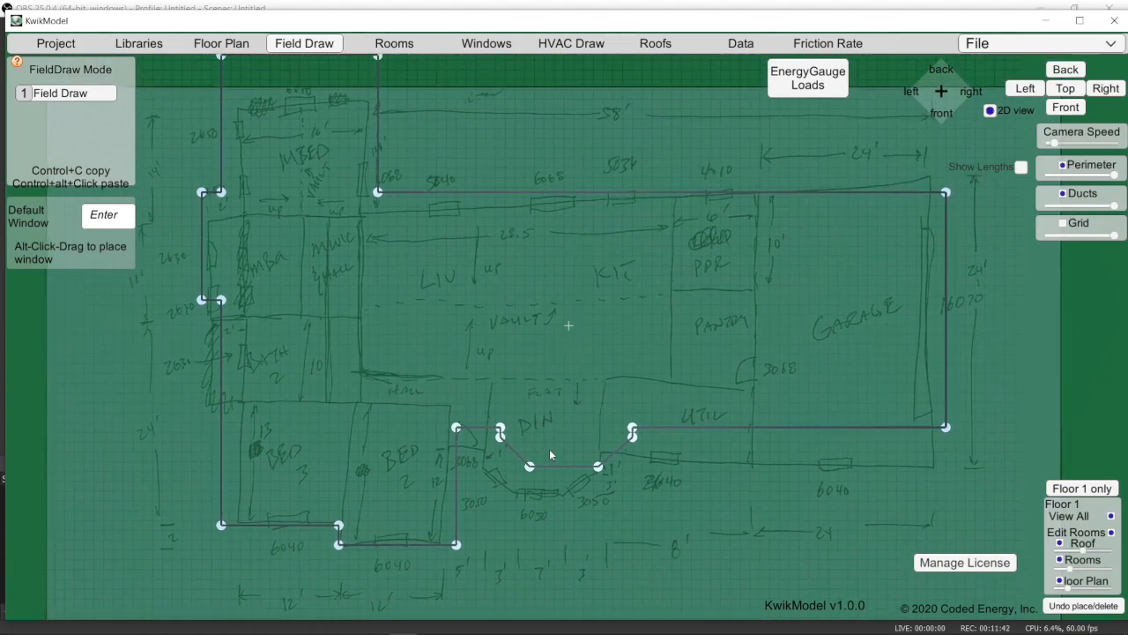
pyautogui.click(1059, 580)
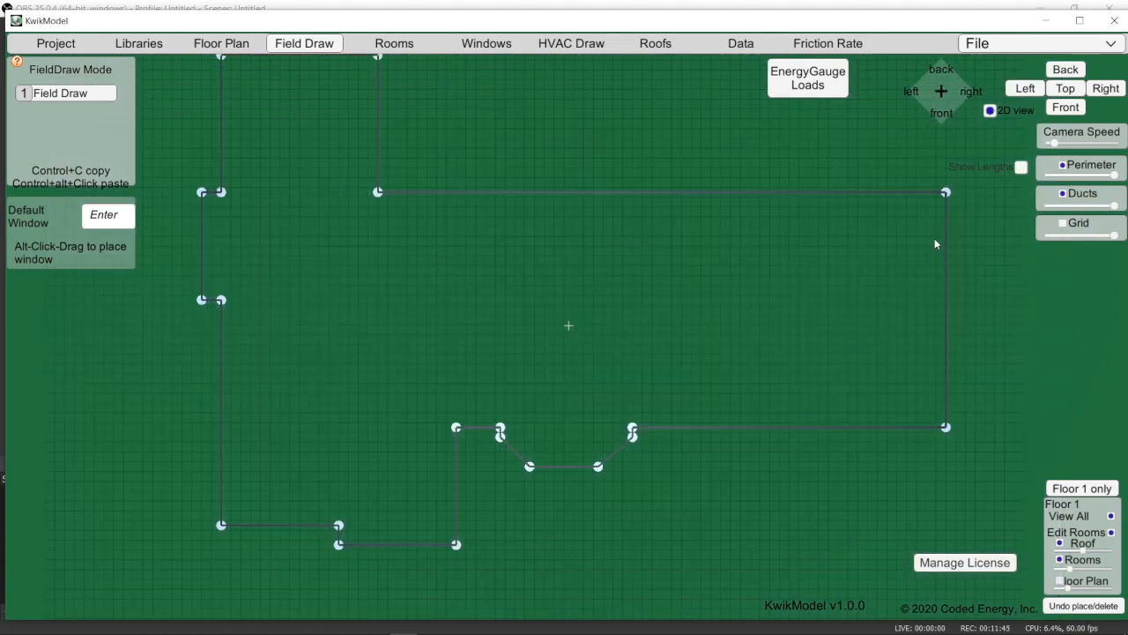
# - Examine the perimeter walls in 3D from several angles, hiding and reshowing the walls between their corner posts
pyautogui.click(990, 111)
pyautogui.moveTo(727, 345); pyautogui.dragTo(696, 243, button='middle')
pyautogui.moveTo(763, 369); pyautogui.dragTo(655, 433, button='middle')
pyautogui.moveTo(546, 426); pyautogui.dragTo(957, 357, button='middle')
pyautogui.moveTo(539, 481); pyautogui.dragTo(1020, 221, button='middle')
pyautogui.click(1077, 109)
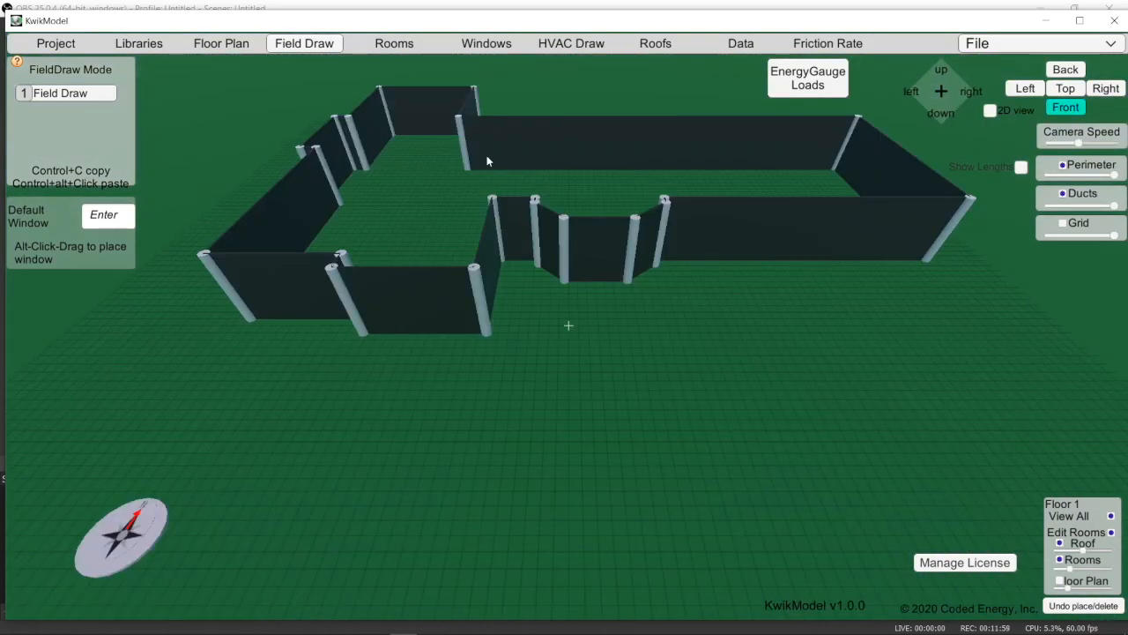
pyautogui.moveTo(486, 155); pyautogui.dragTo(489, 372, button='middle')
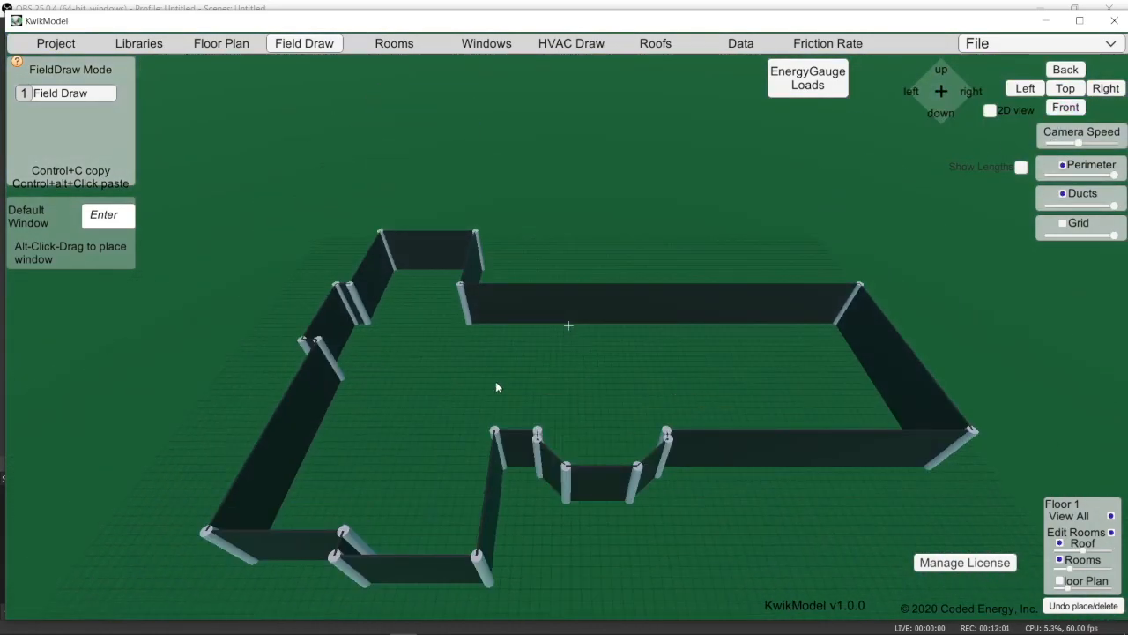
pyautogui.moveTo(571, 458); pyautogui.dragTo(503, 227, button='middle')
pyautogui.scroll(2, 503, 227)
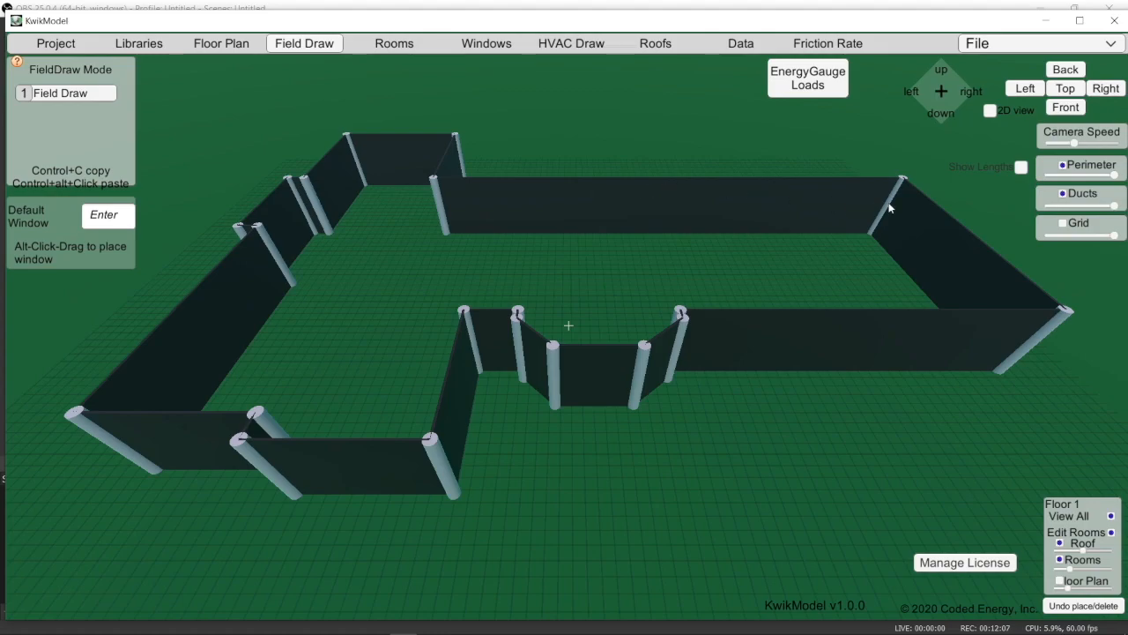
pyautogui.click(1063, 166)
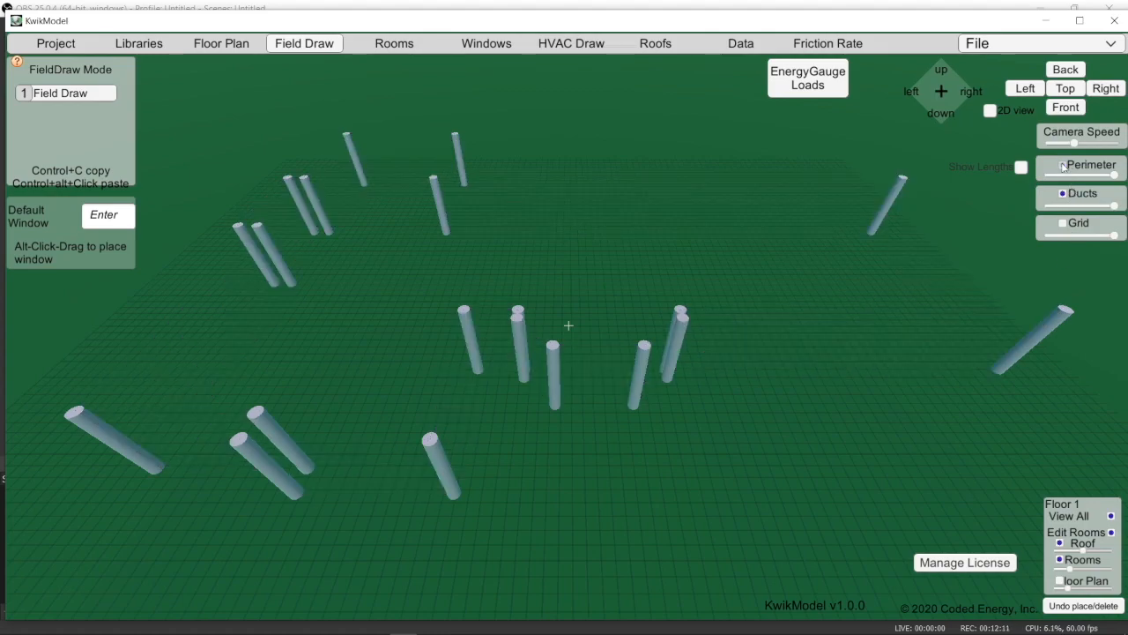
pyautogui.click(1063, 167)
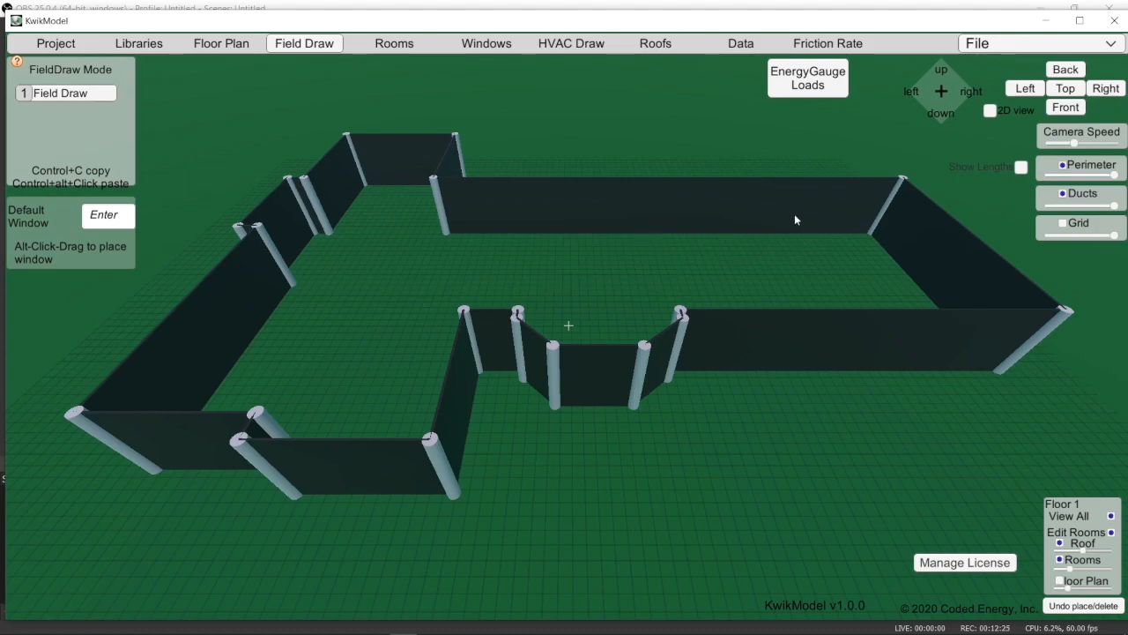
# - Return to the 2D top view and place a 10 by 10 room in the master bedroom's back-left corner, at Left 27, Front 33.5
pyautogui.click(1065, 88)
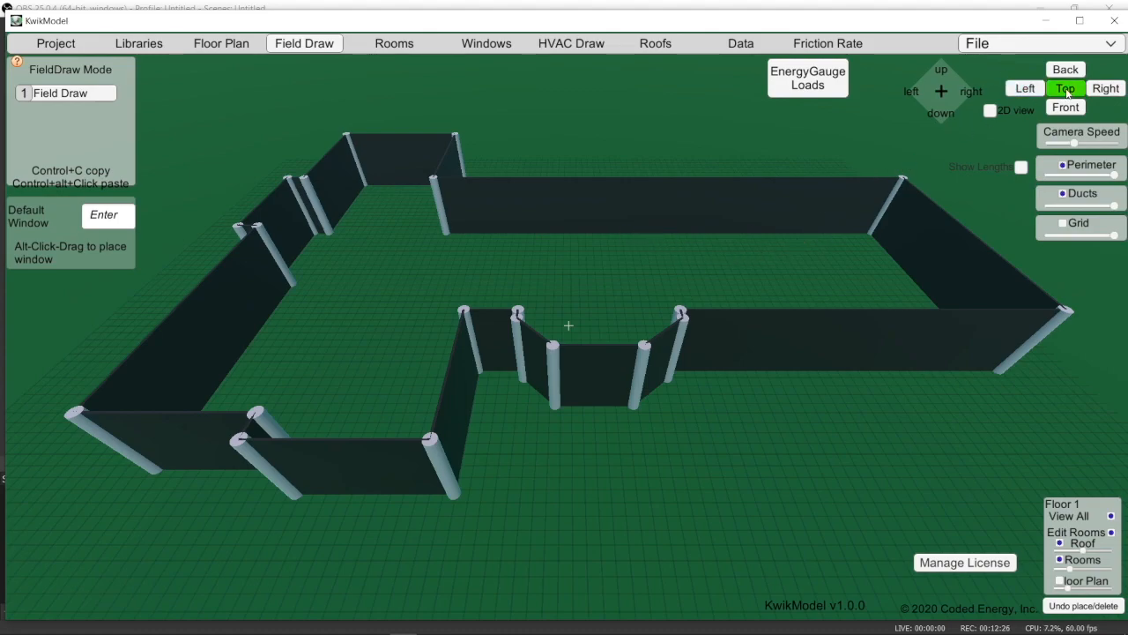
pyautogui.click(990, 111)
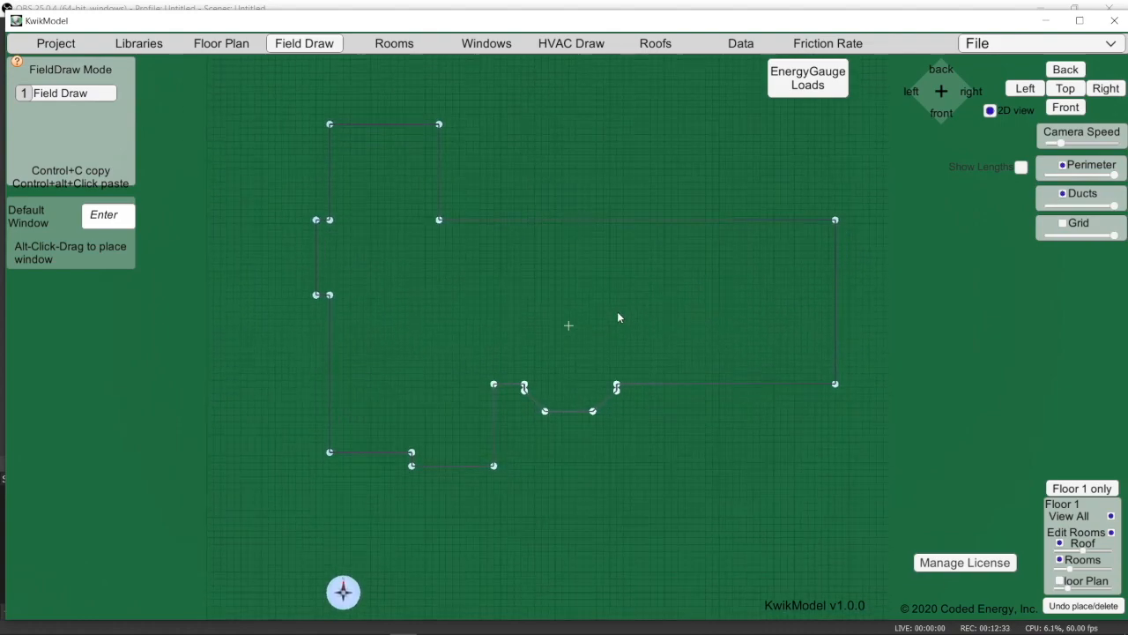
pyautogui.click(391, 44)
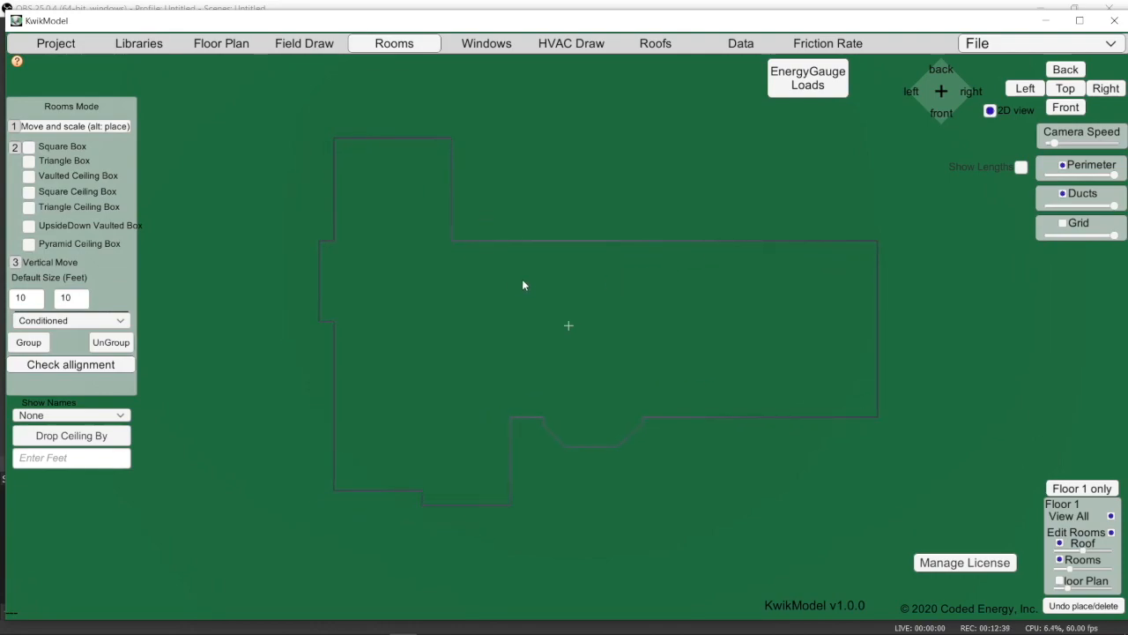
pyautogui.keyDown('alt'); pyautogui.click(393, 198); pyautogui.keyUp('alt')
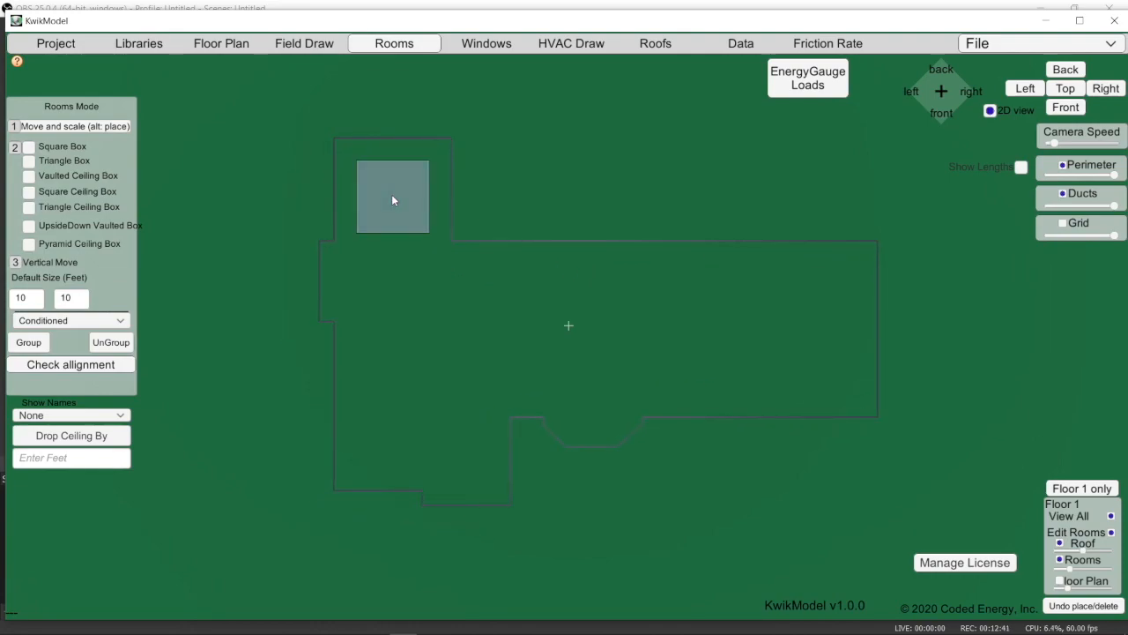
pyautogui.moveTo(410, 220); pyautogui.dragTo(409, 216)
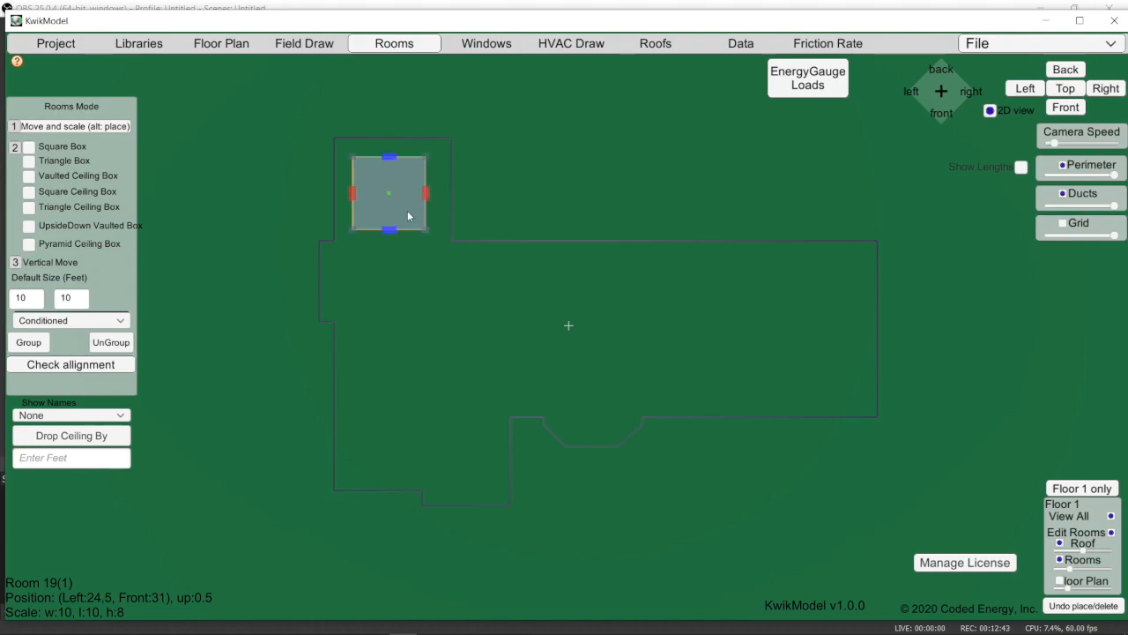
pyautogui.moveTo(374, 176); pyautogui.dragTo(344, 160)
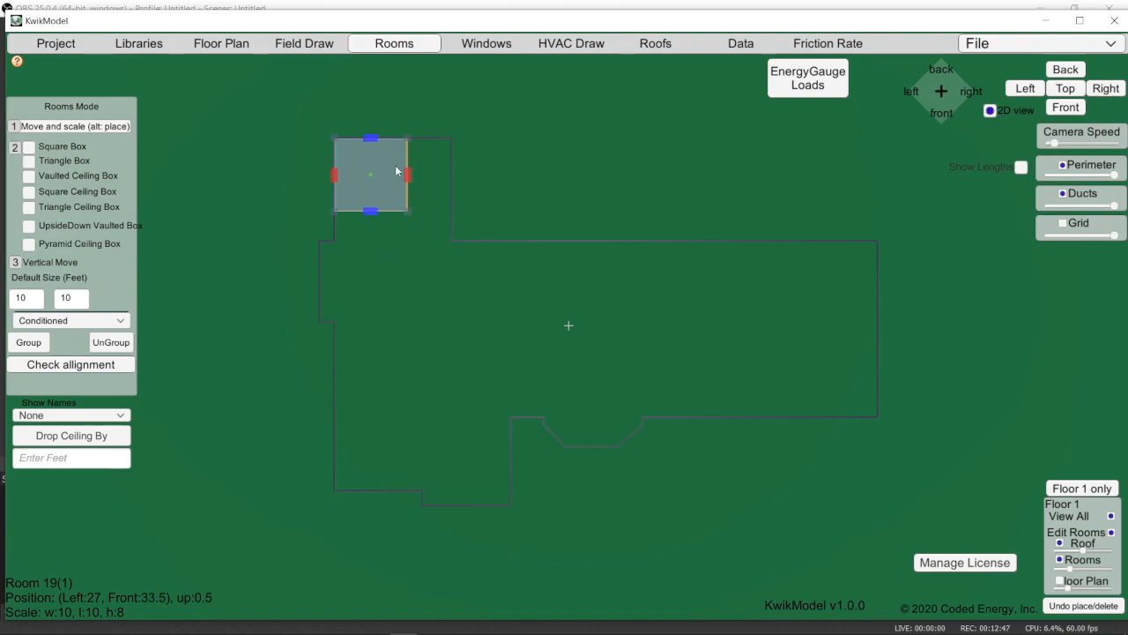
# - Stretch the master bedroom's room to 16 wide by 14 long so it fills its wing of the perimeter
pyautogui.moveTo(392, 190); pyautogui.dragTo(479, 182)
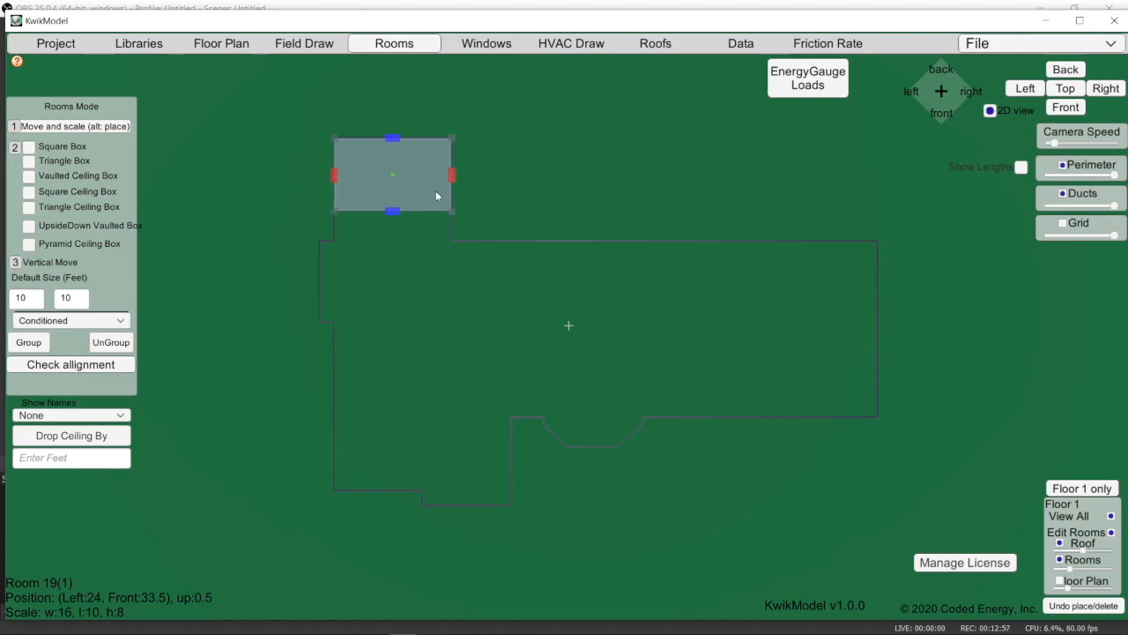
pyautogui.moveTo(393, 212); pyautogui.dragTo(392, 241)
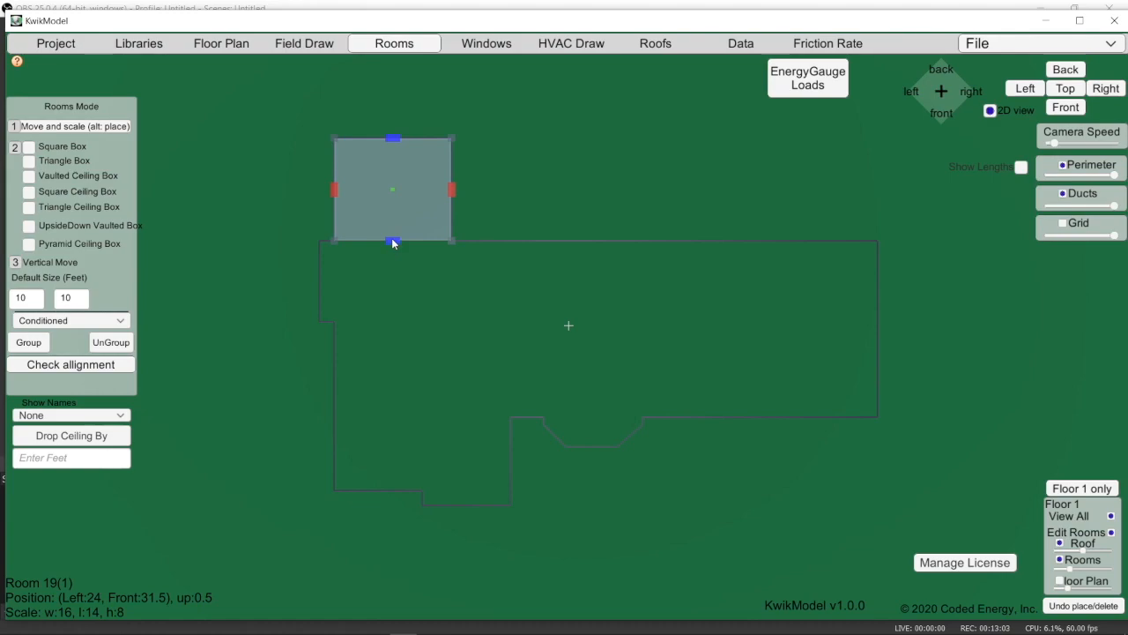
# - Show the floor plan image again and reposition it so its master bedroom and front wall line up with the traced perimeter
pyautogui.click(1060, 581)
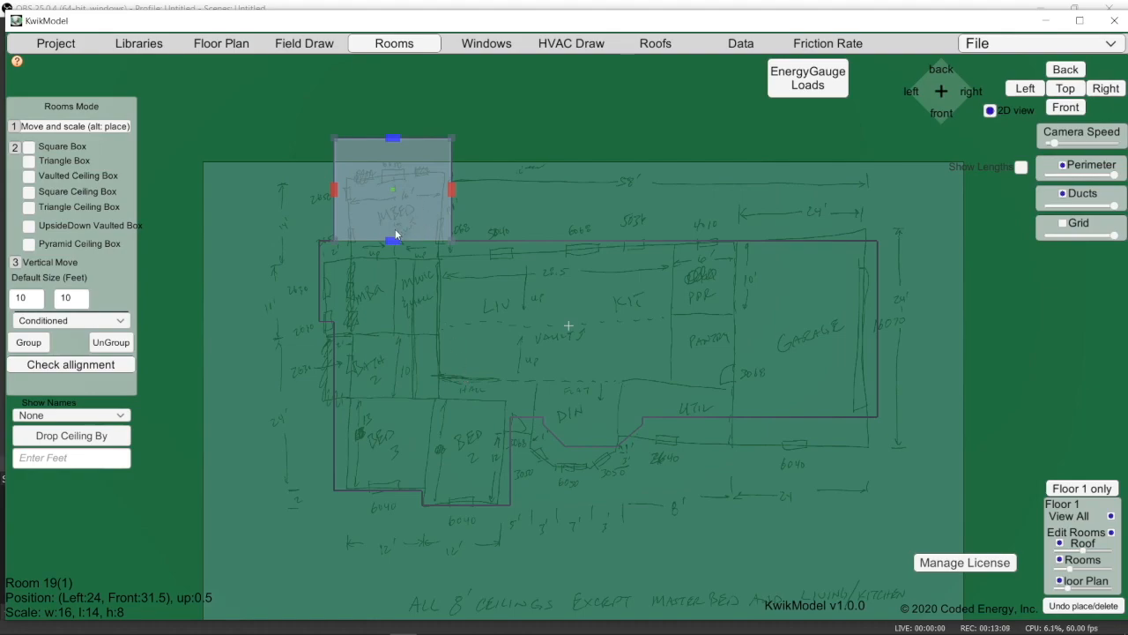
pyautogui.click(219, 44)
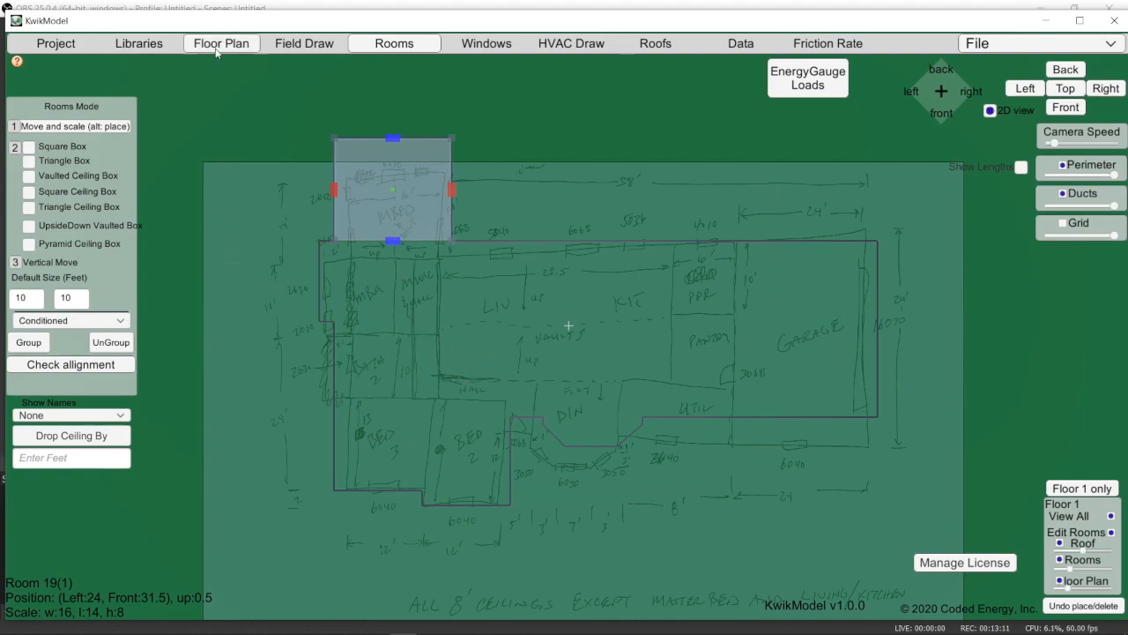
pyautogui.moveTo(432, 331); pyautogui.dragTo(559, 385)
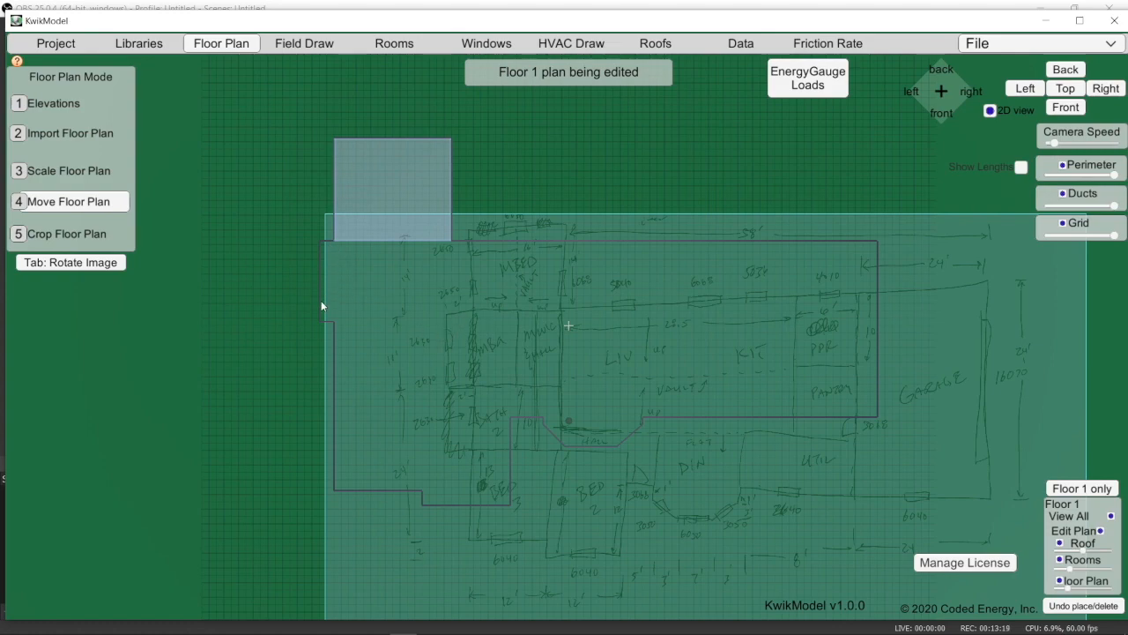
pyautogui.moveTo(612, 383); pyautogui.dragTo(529, 303)
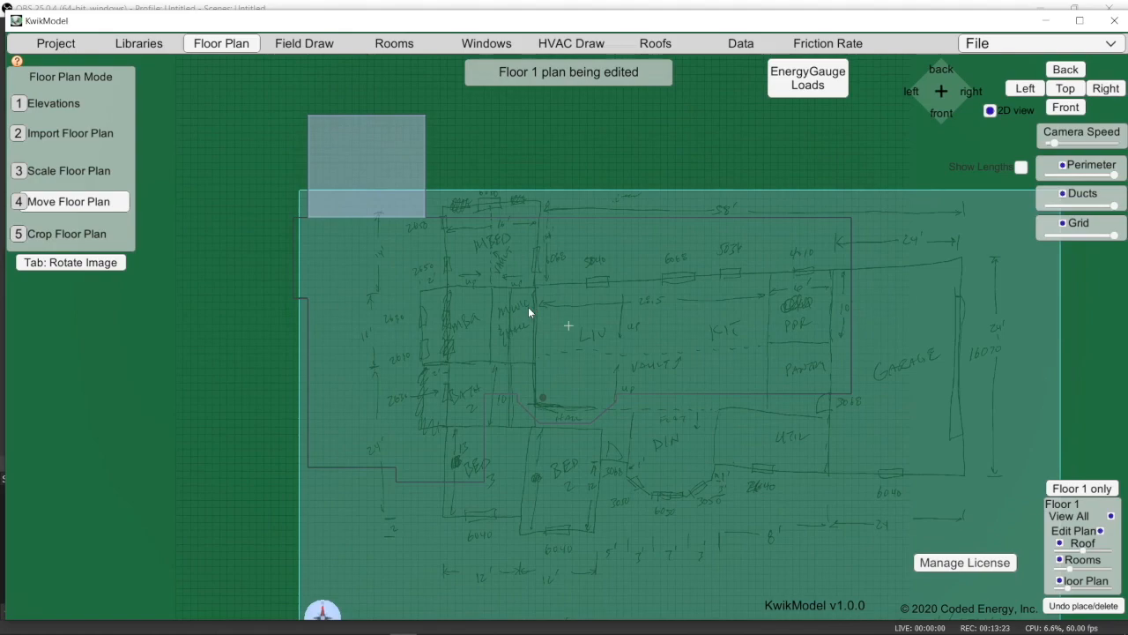
pyautogui.moveTo(364, 519); pyautogui.dragTo(125, 536)
pyautogui.moveTo(276, 466); pyautogui.dragTo(403, 326)
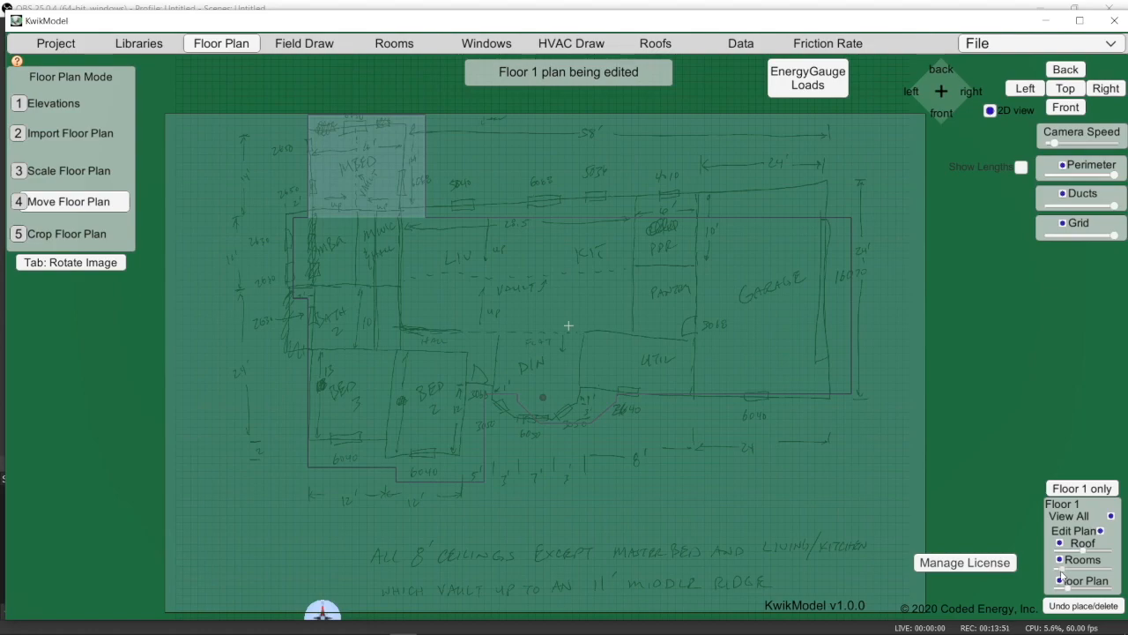
# - Place a 10 by 10 room for the master bath in its back-left perimeter corner, at Left 29, Front 19.5
pyautogui.click(394, 43)
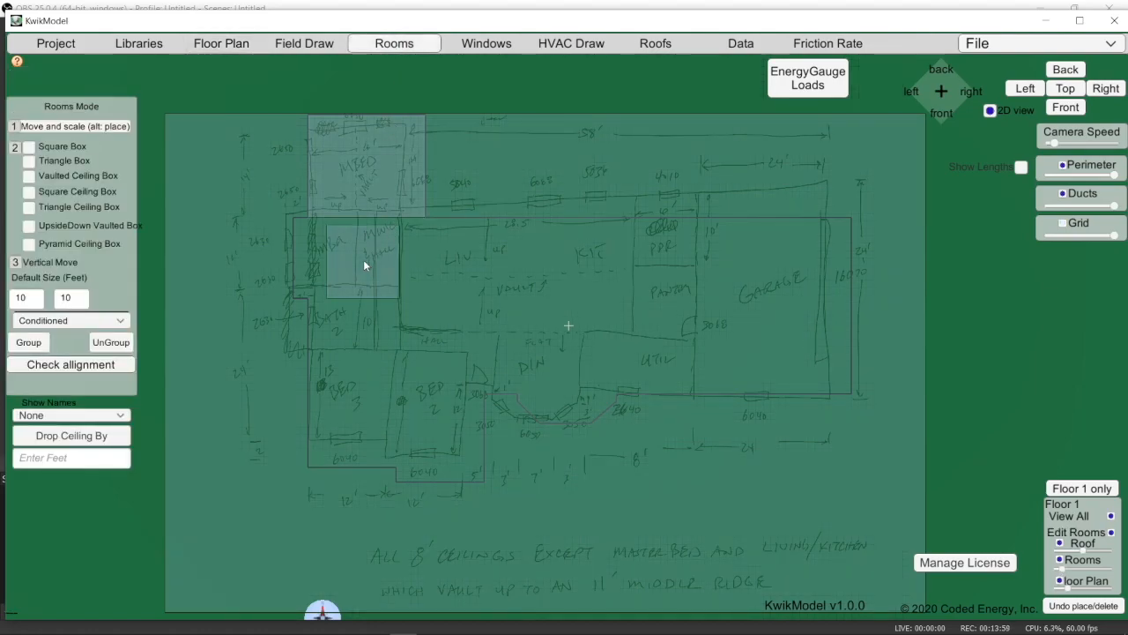
pyautogui.moveTo(373, 267); pyautogui.dragTo(305, 254)
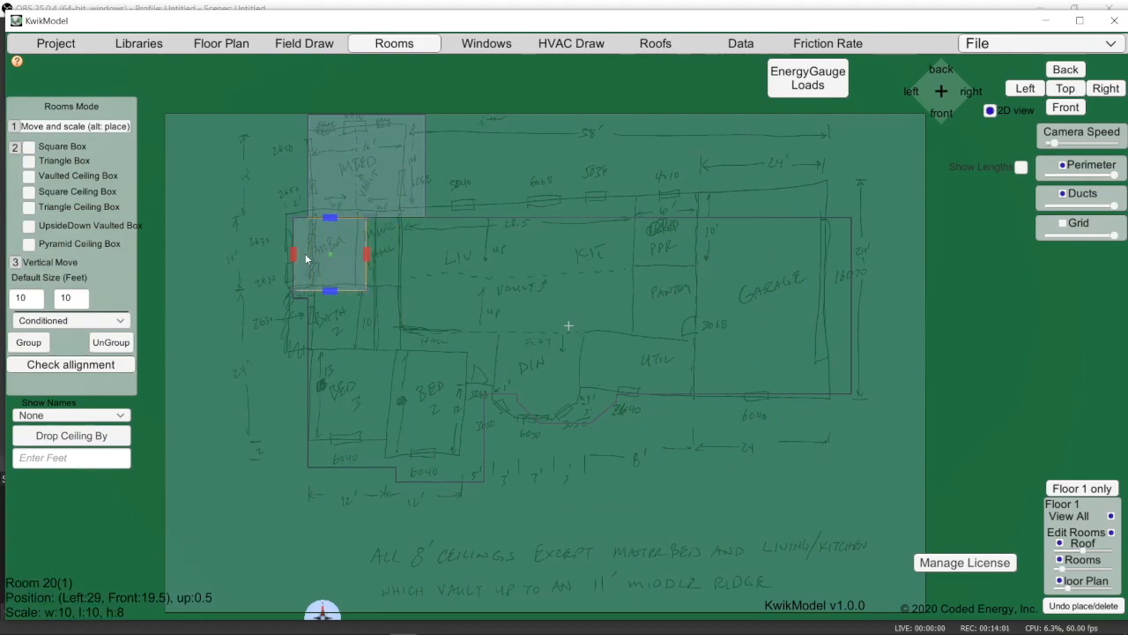
pyautogui.moveTo(330, 291)
pyautogui.mouseDown()
pyautogui.moveTo(326, 308)
pyautogui.moveTo(330, 291)
pyautogui.mouseUp()
pyautogui.moveTo(340, 292)
pyautogui.mouseDown()
pyautogui.moveTo(323, 308)
pyautogui.moveTo(331, 291)
pyautogui.mouseUp()
# - Move both perimeter corners of the jog below the master bath back onto the front edge of the master bath room
pyautogui.click(304, 44)
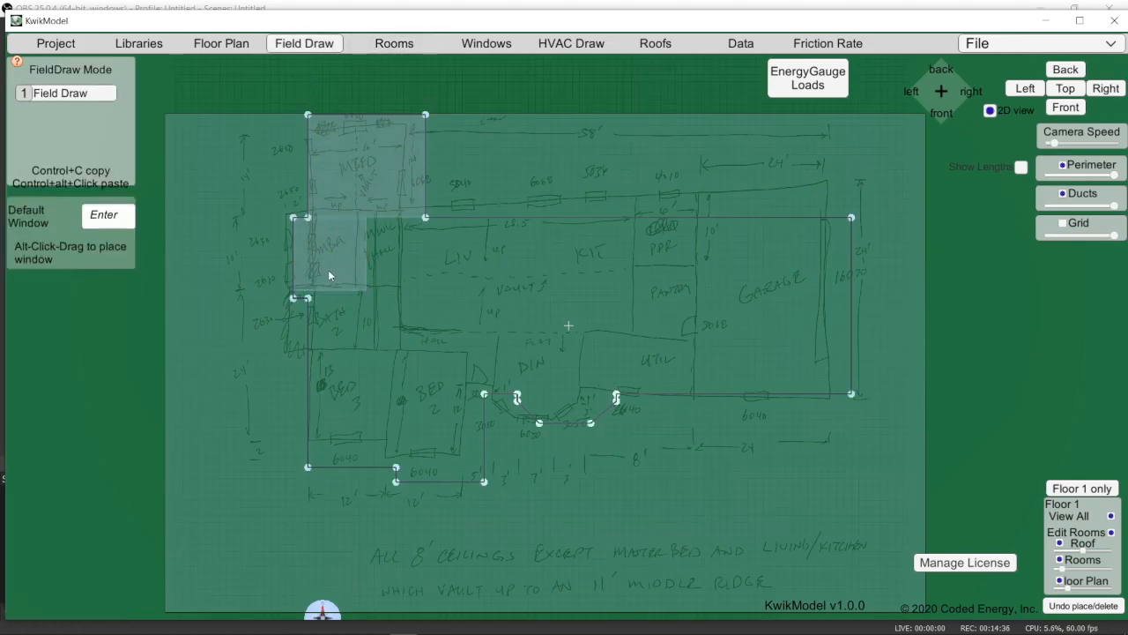
pyautogui.click(293, 298)
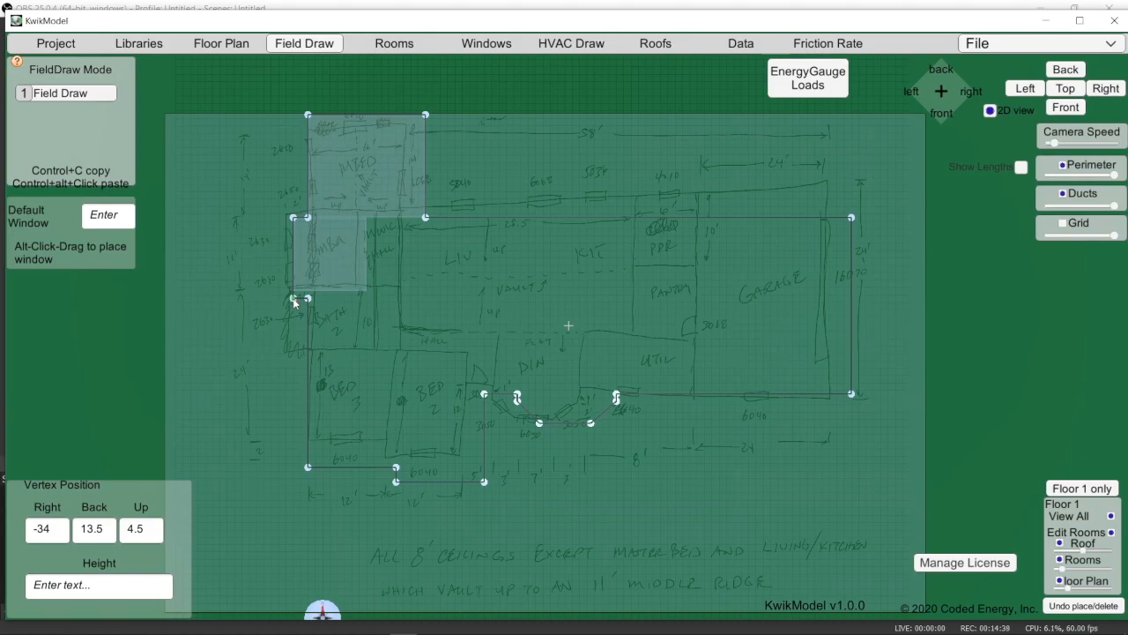
pyautogui.scroll(3, 294, 300)
pyautogui.scroll(3, 480, 422)
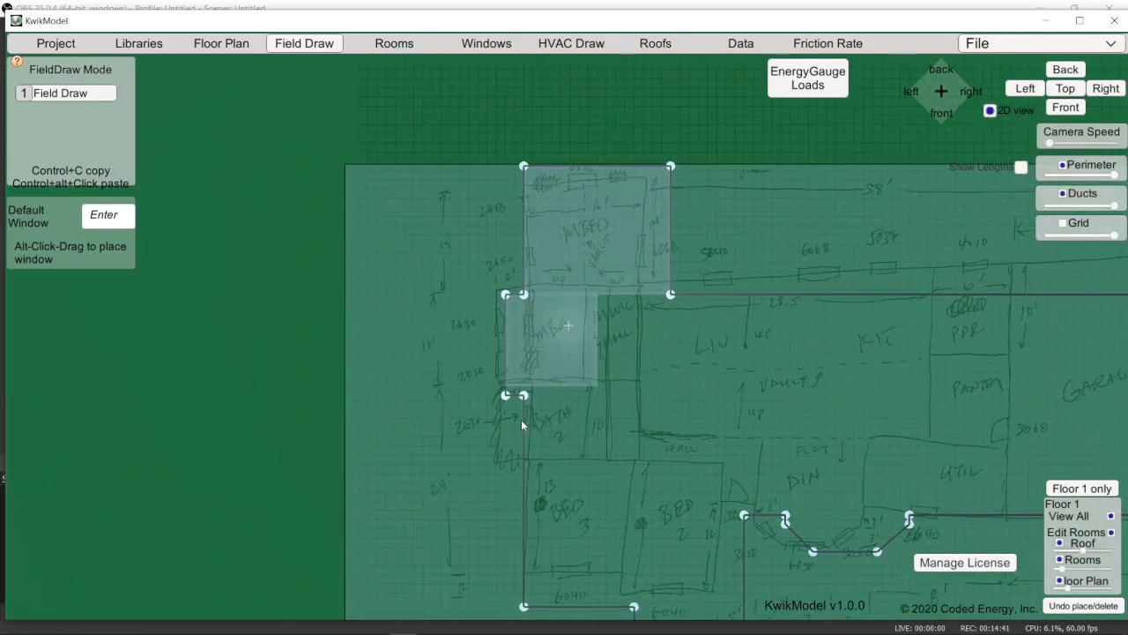
pyautogui.scroll(1, 521, 425)
pyautogui.click(611, 445)
pyautogui.moveTo(608, 453); pyautogui.dragTo(387, 345, button='middle')
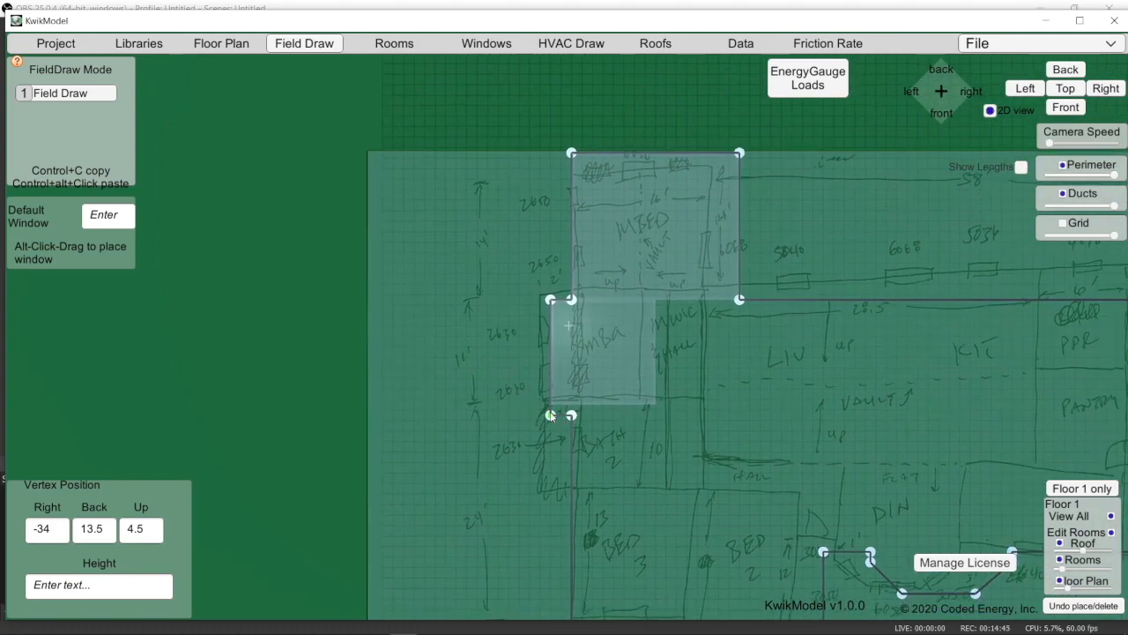
pyautogui.moveTo(551, 415); pyautogui.dragTo(550, 404)
pyautogui.click(571, 415)
pyautogui.moveTo(571, 417); pyautogui.dragTo(572, 407)
pyautogui.click(656, 420)
pyautogui.moveTo(660, 401); pyautogui.dragTo(247, 339, button='middle')
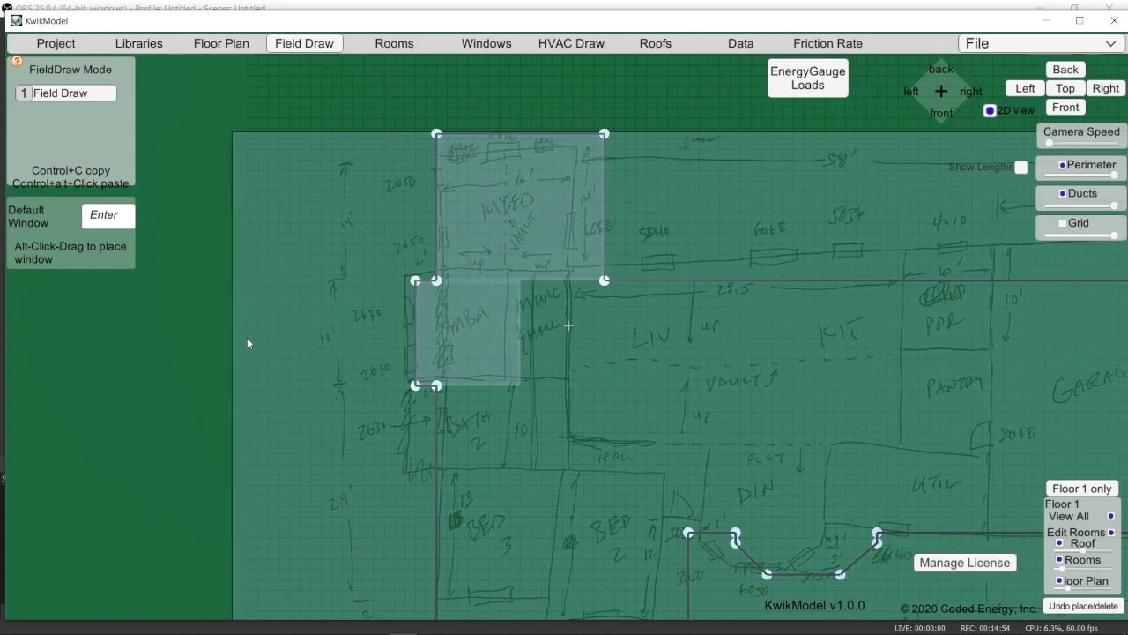
# - Narrow the master bath room from its right side to 9 wide by 10 long
pyautogui.click(394, 46)
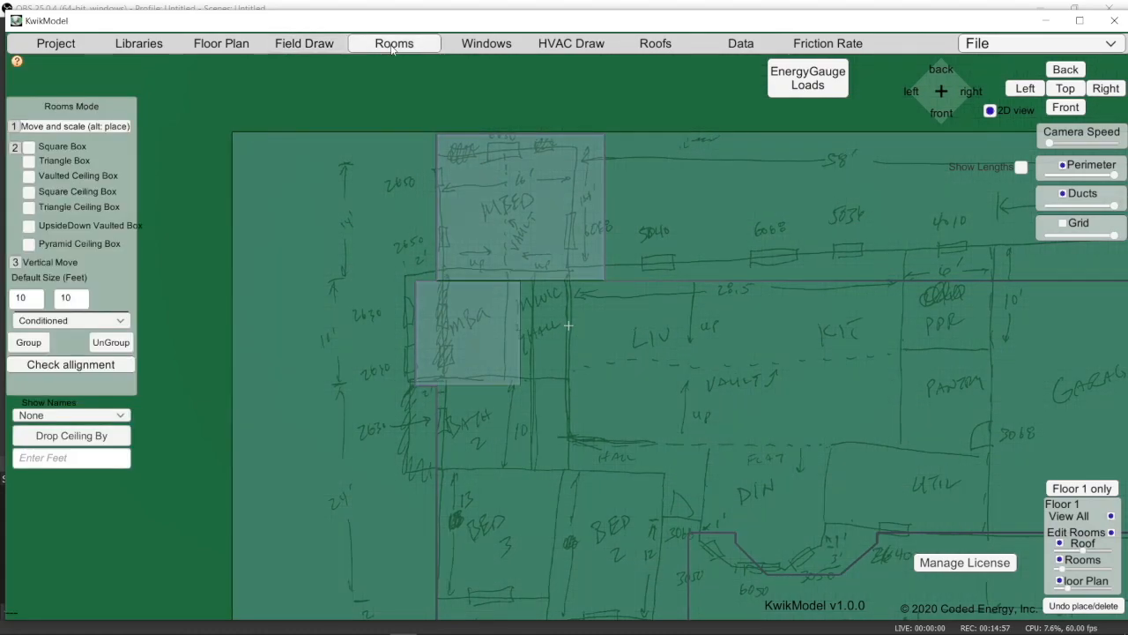
pyautogui.moveTo(550, 353); pyautogui.dragTo(401, 312, button='middle')
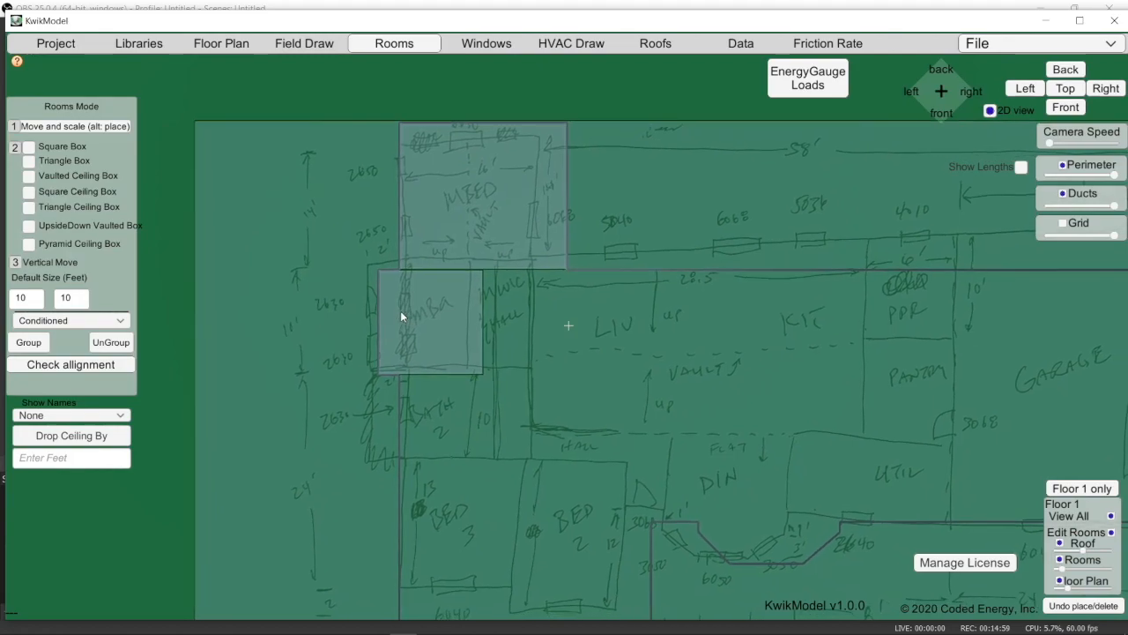
pyautogui.click(445, 298)
pyautogui.moveTo(473, 315); pyautogui.dragTo(466, 315)
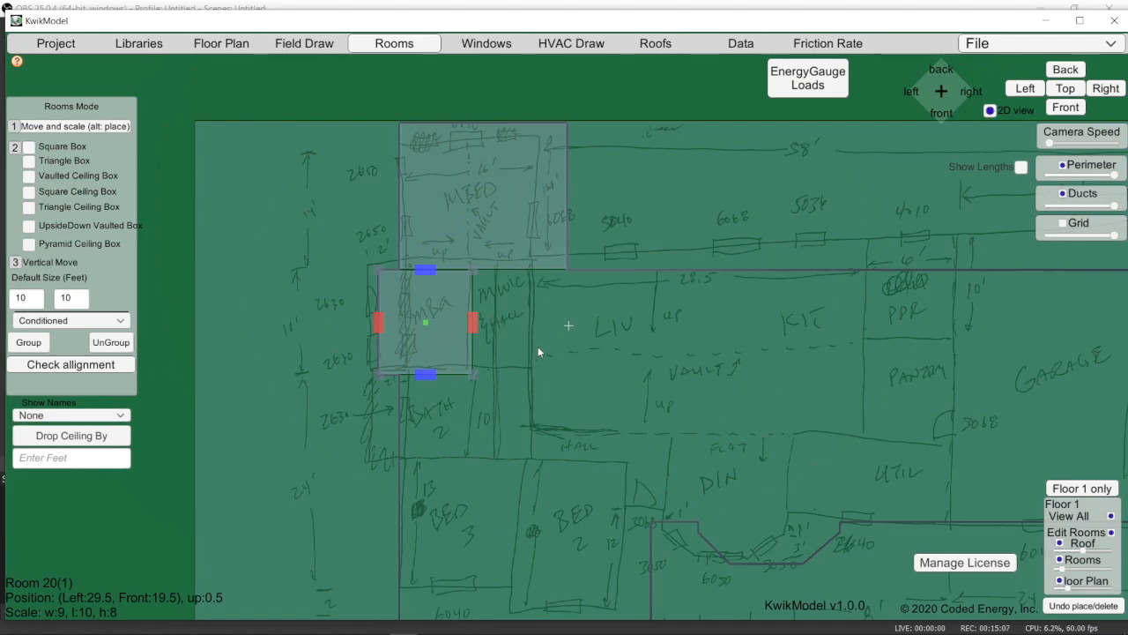
# - Shift the floor plan image so the master bedroom's right wall and the dining bay match the perimeter, and return to room editing
pyautogui.click(222, 43)
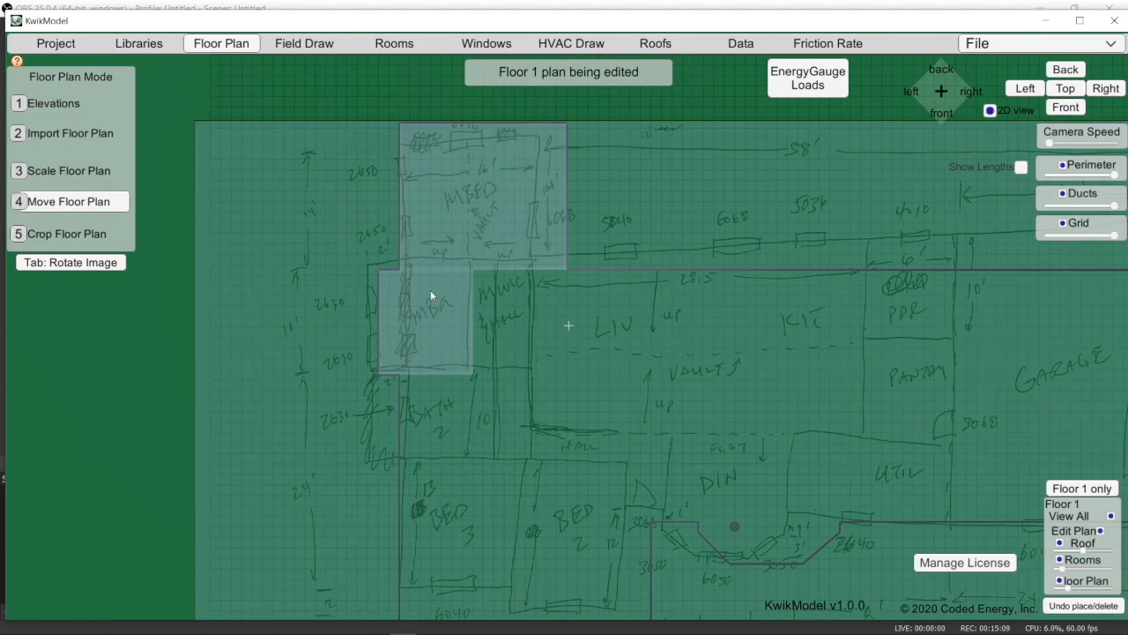
pyautogui.moveTo(515, 358)
pyautogui.mouseDown()
pyautogui.moveTo(544, 366)
pyautogui.moveTo(535, 365)
pyautogui.mouseUp()
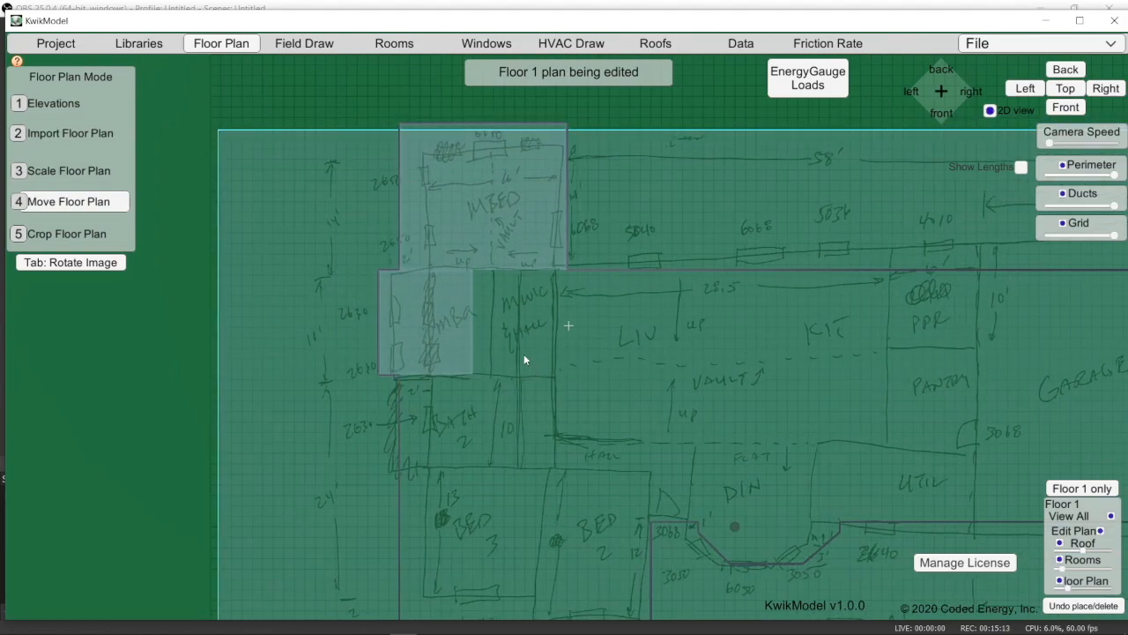
pyautogui.click(394, 44)
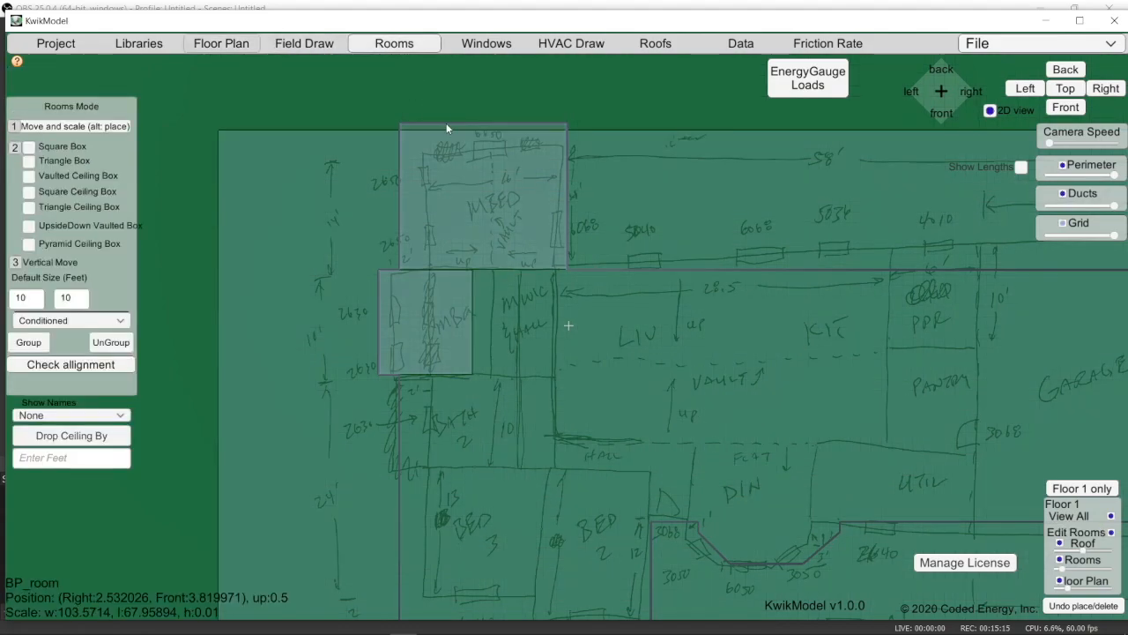
# - Place a 9 by 10 room over the master closet and hall, against the master bath, at Left 20.5, Front 19.5
pyautogui.keyDown('alt'); pyautogui.click(534, 341); pyautogui.keyUp('alt')
pyautogui.click(548, 361)
pyautogui.moveTo(536, 345); pyautogui.dragTo(516, 317)
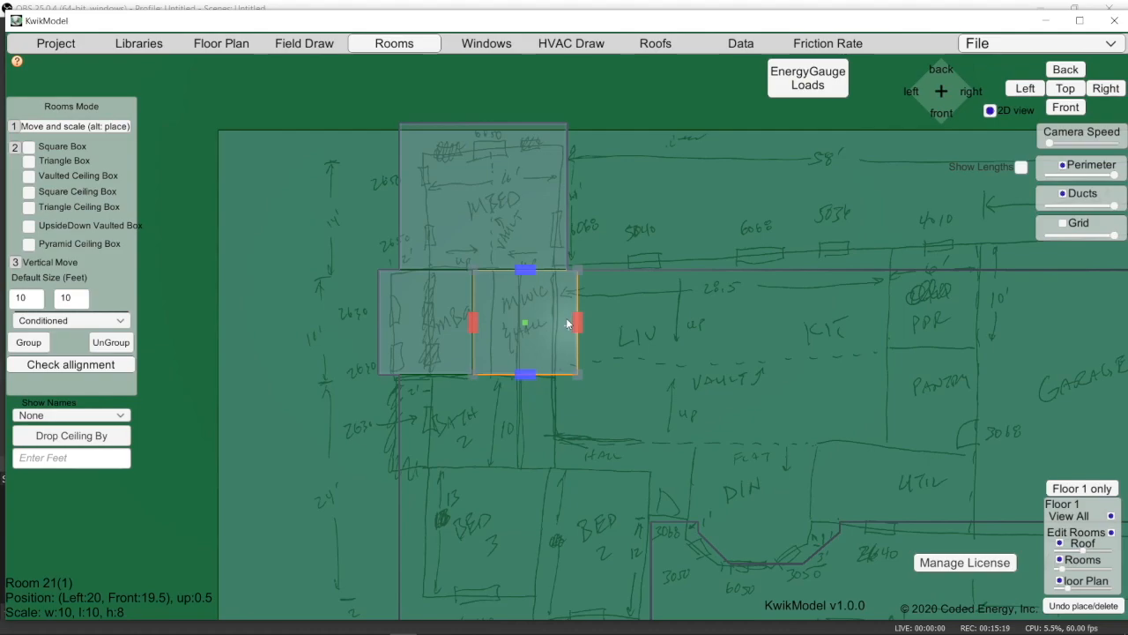
pyautogui.moveTo(574, 326); pyautogui.dragTo(568, 326)
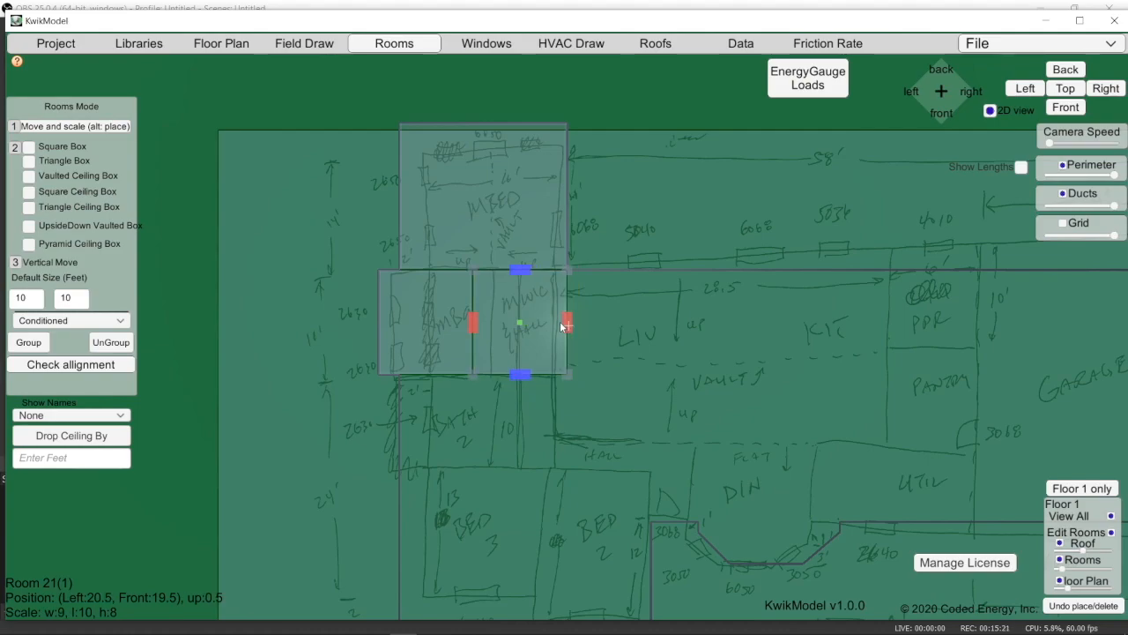
# - Place a room for Bath 2 below the master bath and closet, 16 wide by 10 long at Left 24, Front 9.5
pyautogui.keyDown('alt'); pyautogui.click(473, 440); pyautogui.keyUp('alt')
pyautogui.click(473, 441)
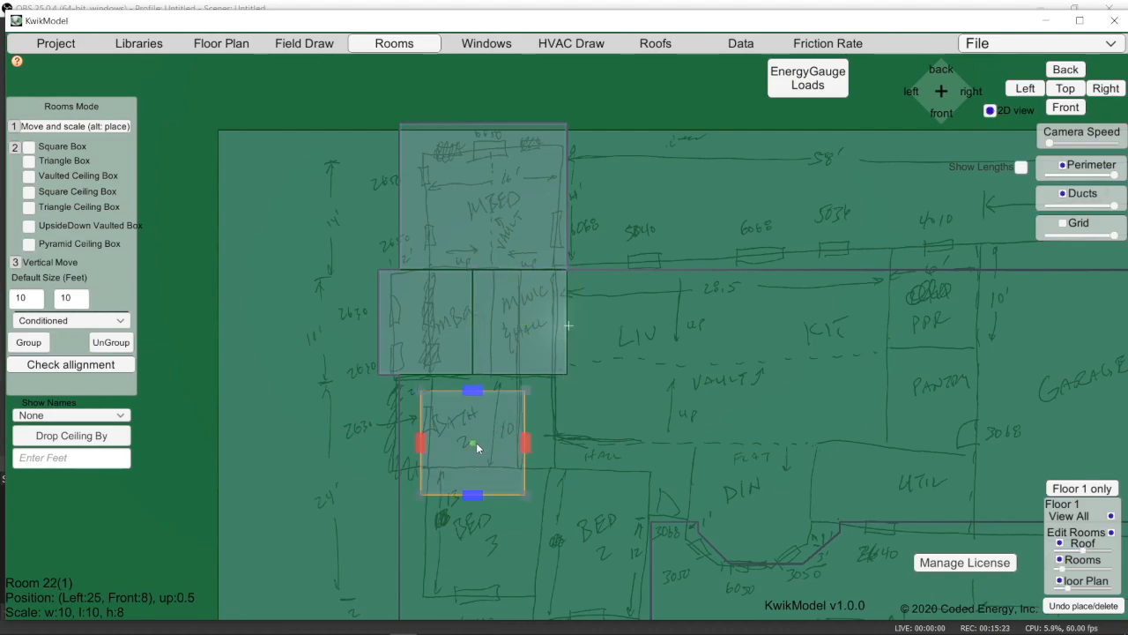
pyautogui.moveTo(479, 442); pyautogui.dragTo(463, 425)
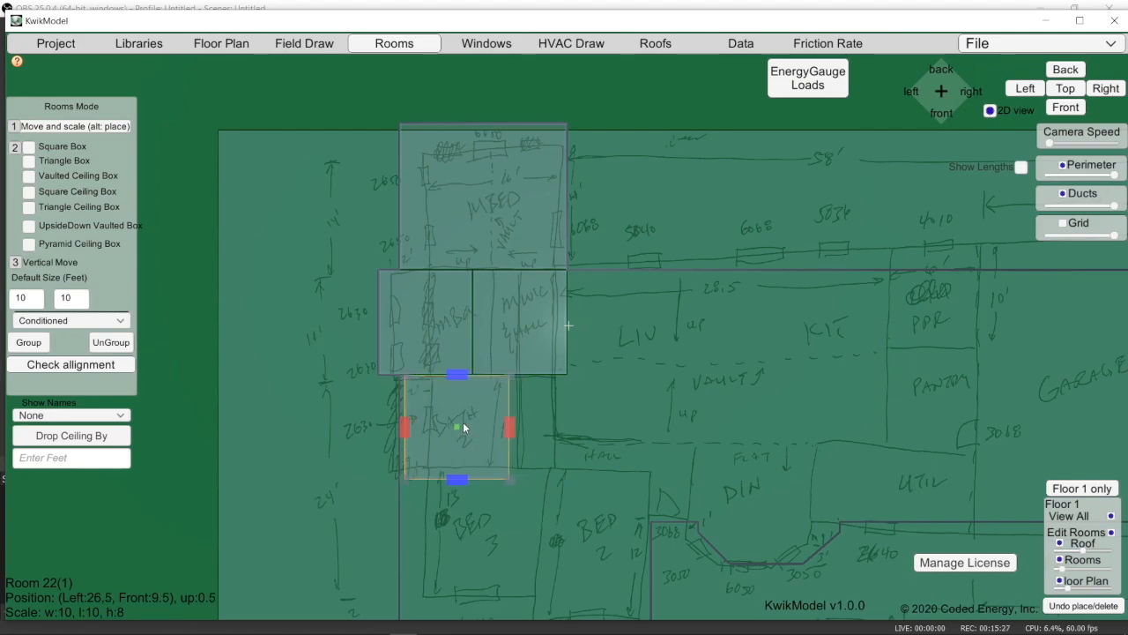
pyautogui.click(391, 465)
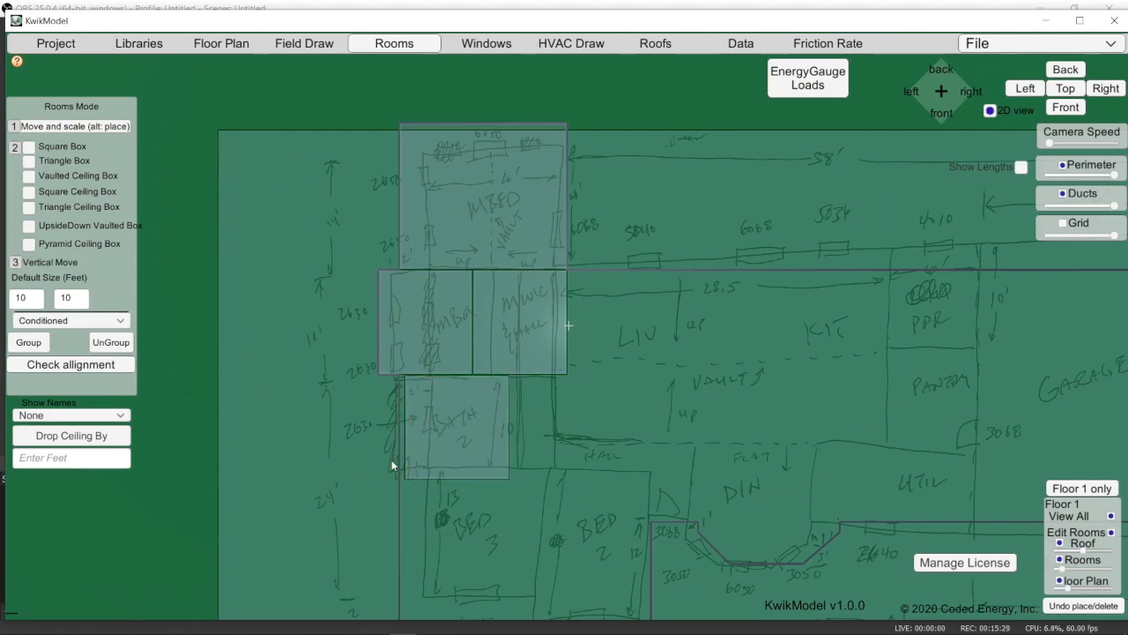
pyautogui.click(476, 412)
pyautogui.moveTo(479, 410); pyautogui.dragTo(376, 374)
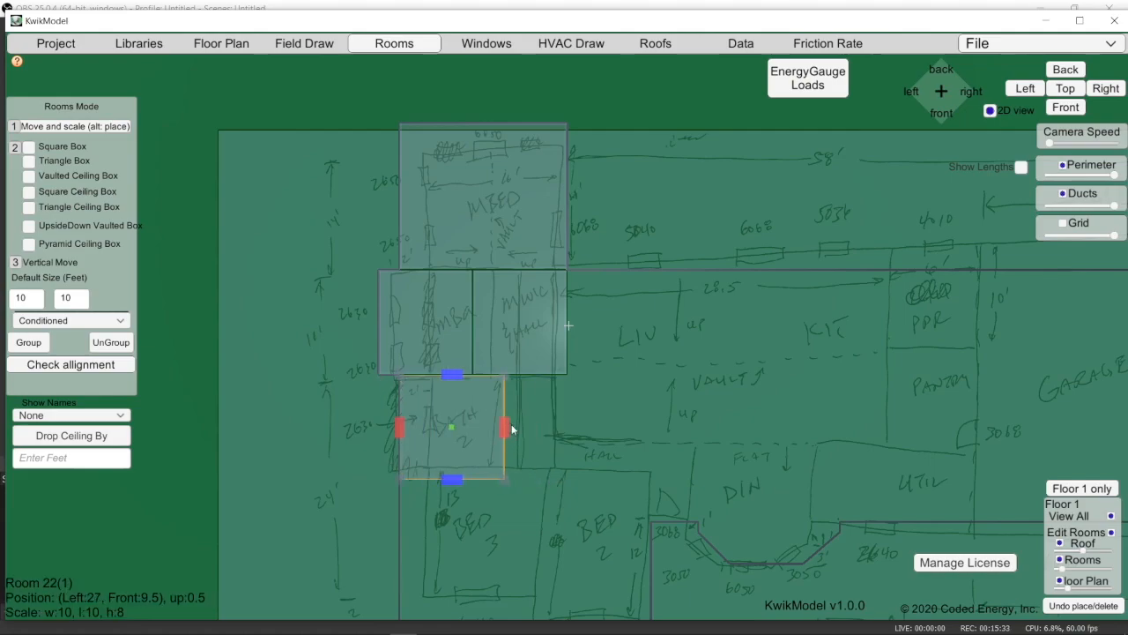
pyautogui.moveTo(504, 422); pyautogui.dragTo(568, 408)
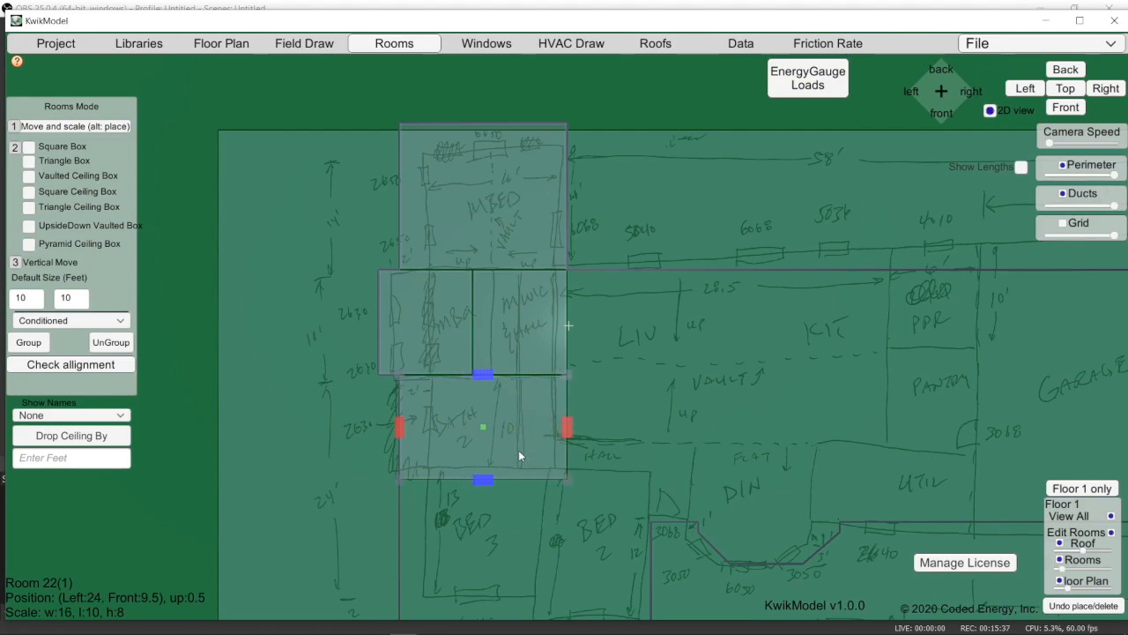
# - Place a room for Bed 3 below Bath 2 and size it 12 wide by 14 long, at Left 26, Back 2.5
pyautogui.moveTo(515, 547); pyautogui.dragTo(428, 257, button='middle')
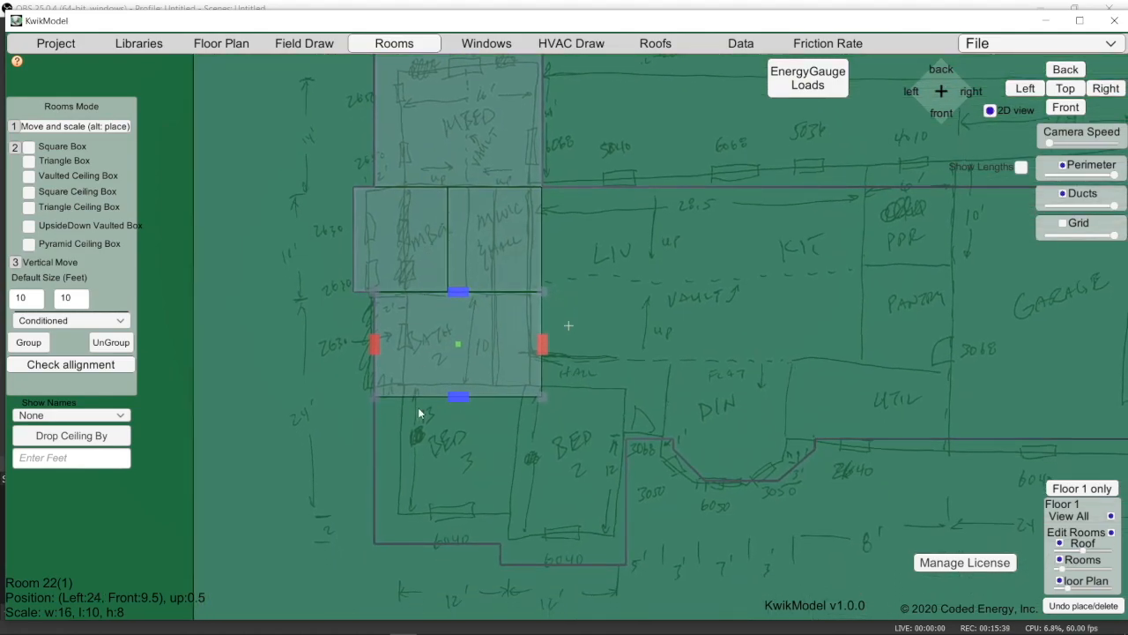
pyautogui.keyDown('alt'); pyautogui.click(427, 455); pyautogui.keyUp('alt')
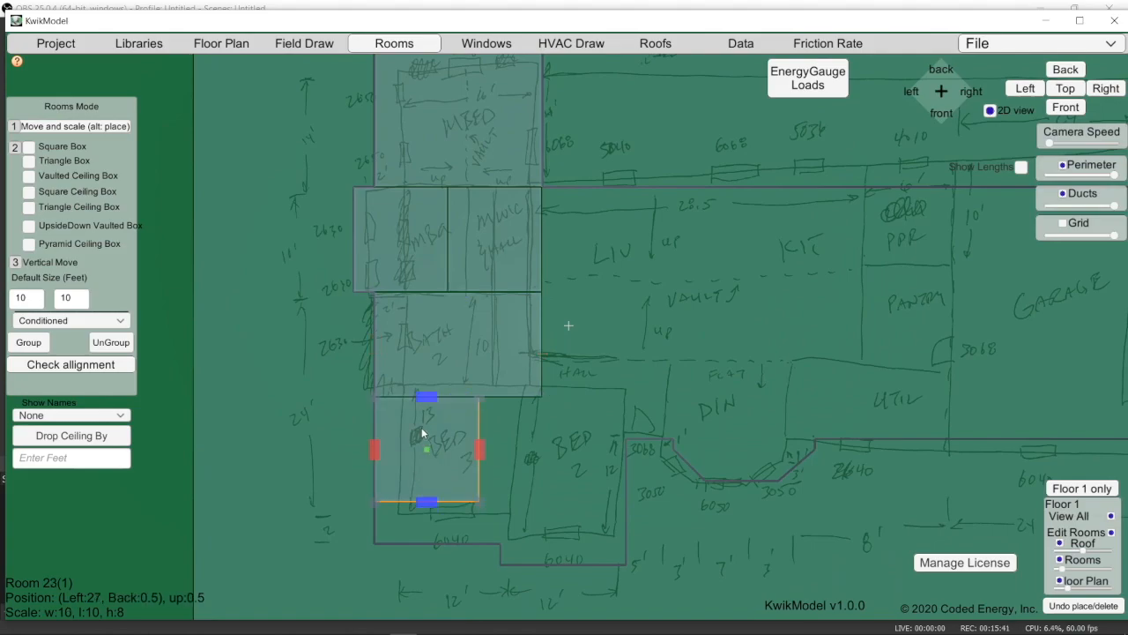
pyautogui.moveTo(476, 448); pyautogui.dragTo(506, 450)
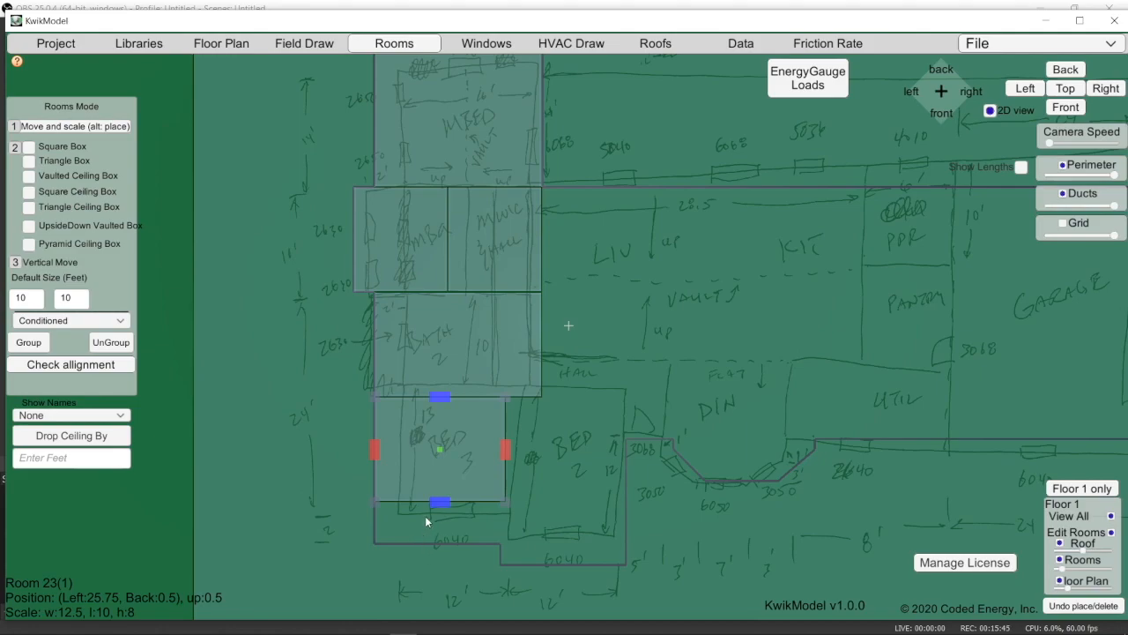
pyautogui.click(428, 515)
pyautogui.click(444, 490)
pyautogui.moveTo(440, 503); pyautogui.dragTo(435, 564)
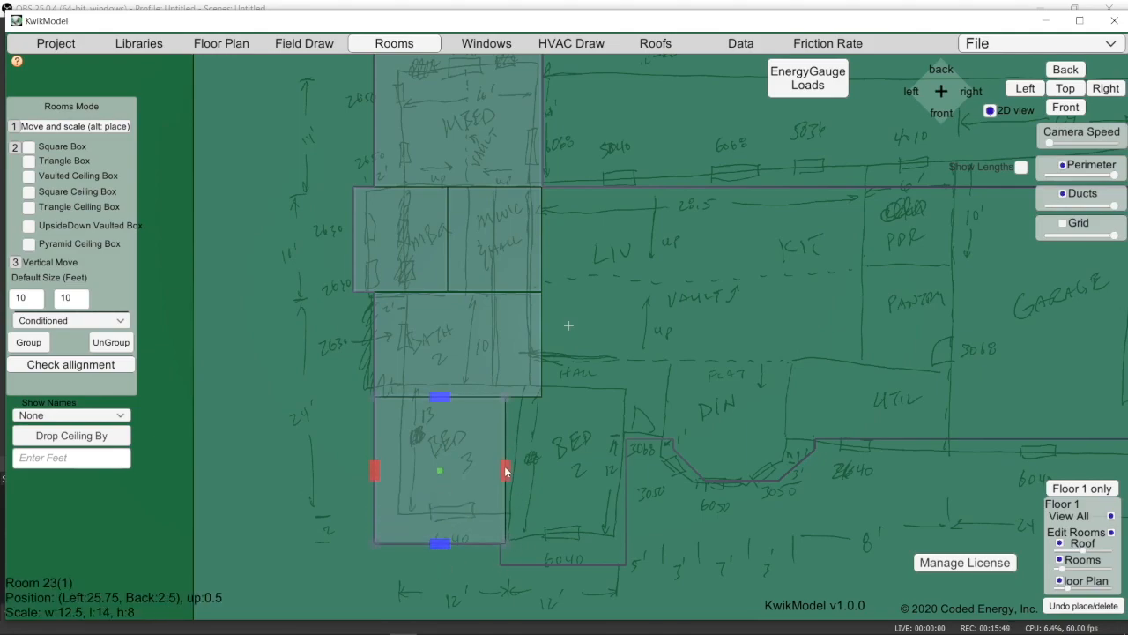
pyautogui.moveTo(506, 471); pyautogui.dragTo(500, 471)
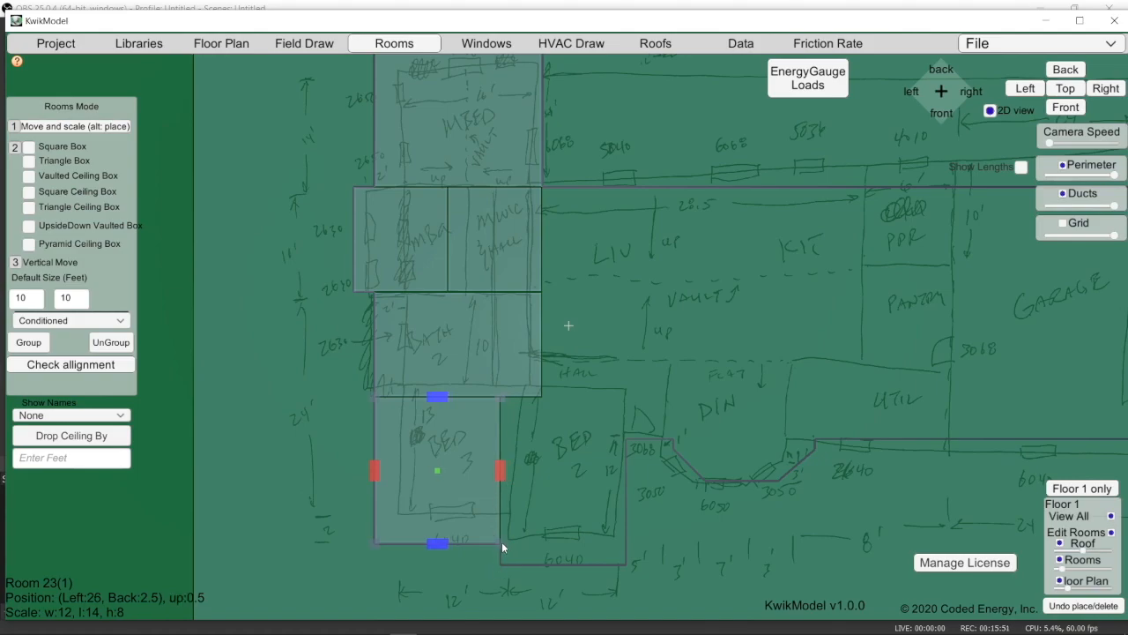
# - Place a room for Bed 2 beside Bed 3 and size it 12 wide by 16 long, at Left 14, Back 3.5
pyautogui.keyDown('alt'); pyautogui.click(576, 486); pyautogui.keyUp('alt')
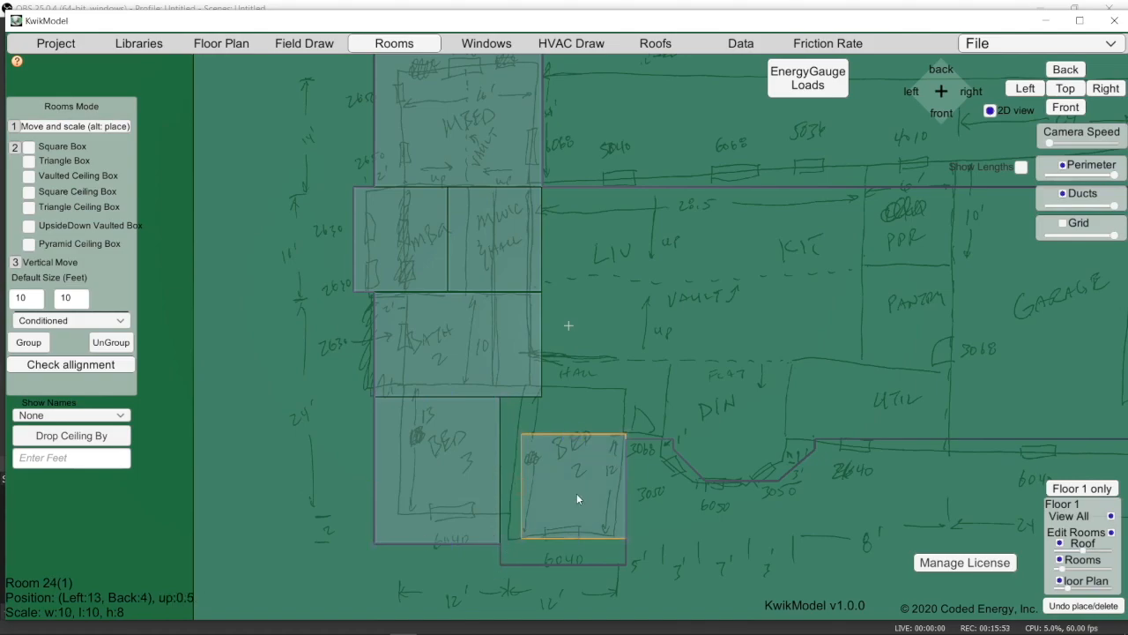
pyautogui.moveTo(582, 497); pyautogui.dragTo(523, 430)
pyautogui.moveTo(552, 503); pyautogui.dragTo(576, 544)
pyautogui.moveTo(605, 480); pyautogui.dragTo(630, 475)
# - Place a room for the garage in the far-right corner of the perimeter and size it 24 wide by 24 long, at Right 30, Front 12.5
pyautogui.moveTo(868, 432); pyautogui.dragTo(462, 360, button='middle')
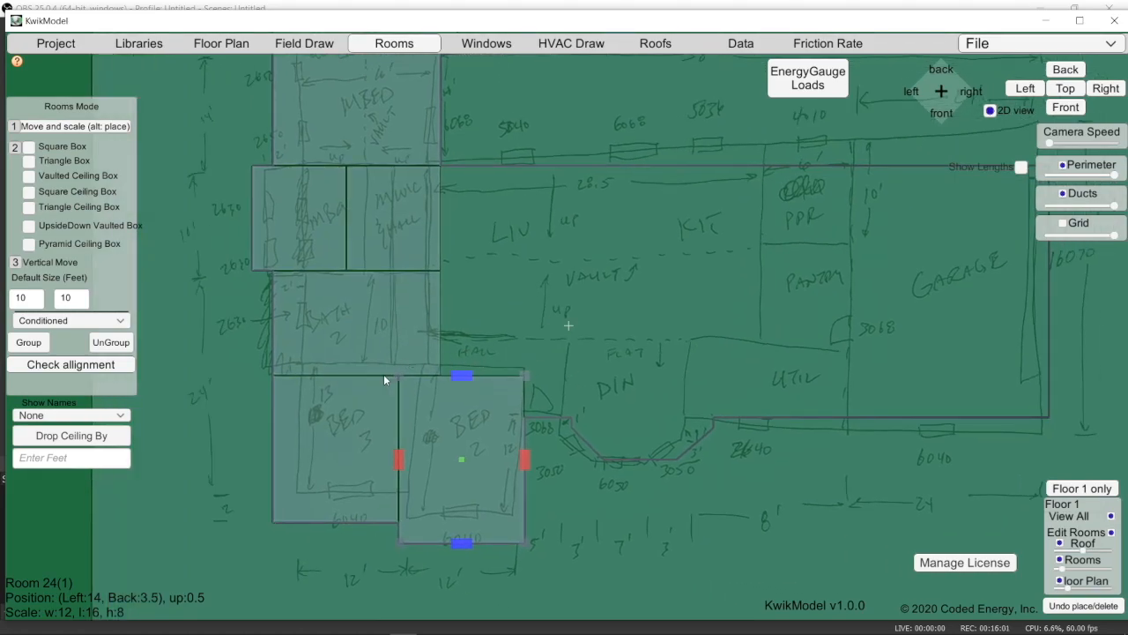
pyautogui.moveTo(961, 365); pyautogui.dragTo(940, 362, button='middle')
pyautogui.keyDown('alt'); pyautogui.click(940, 363); pyautogui.keyUp('alt')
pyautogui.moveTo(940, 361); pyautogui.dragTo(1047, 380)
pyautogui.moveTo(984, 313); pyautogui.dragTo(979, 164)
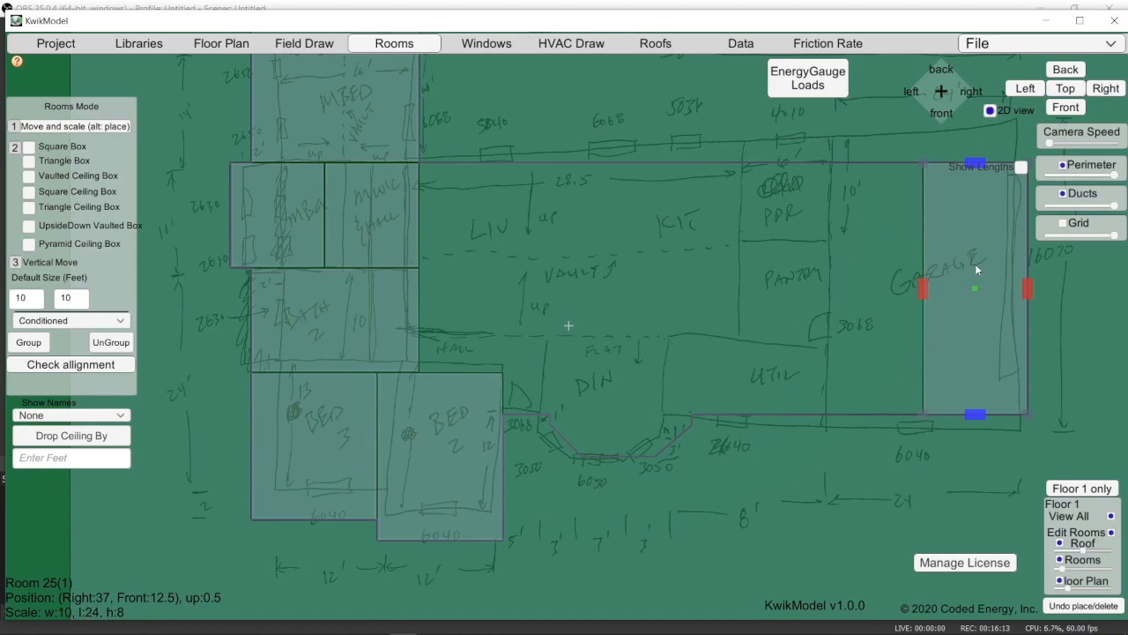
pyautogui.moveTo(923, 295); pyautogui.dragTo(880, 306)
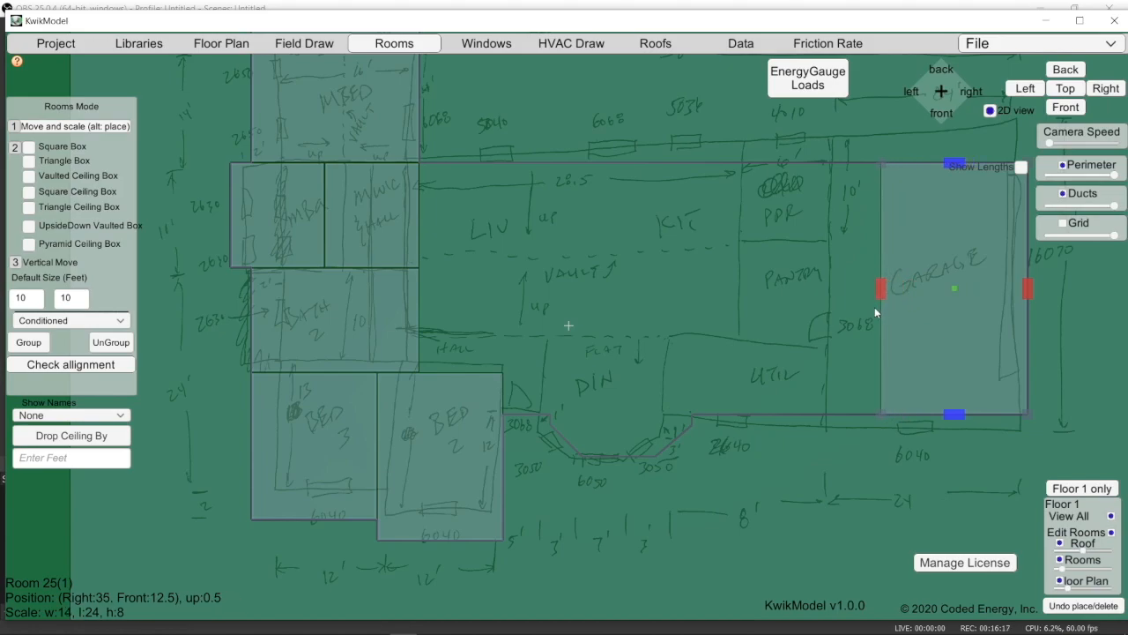
pyautogui.moveTo(829, 311); pyautogui.dragTo(776, 320)
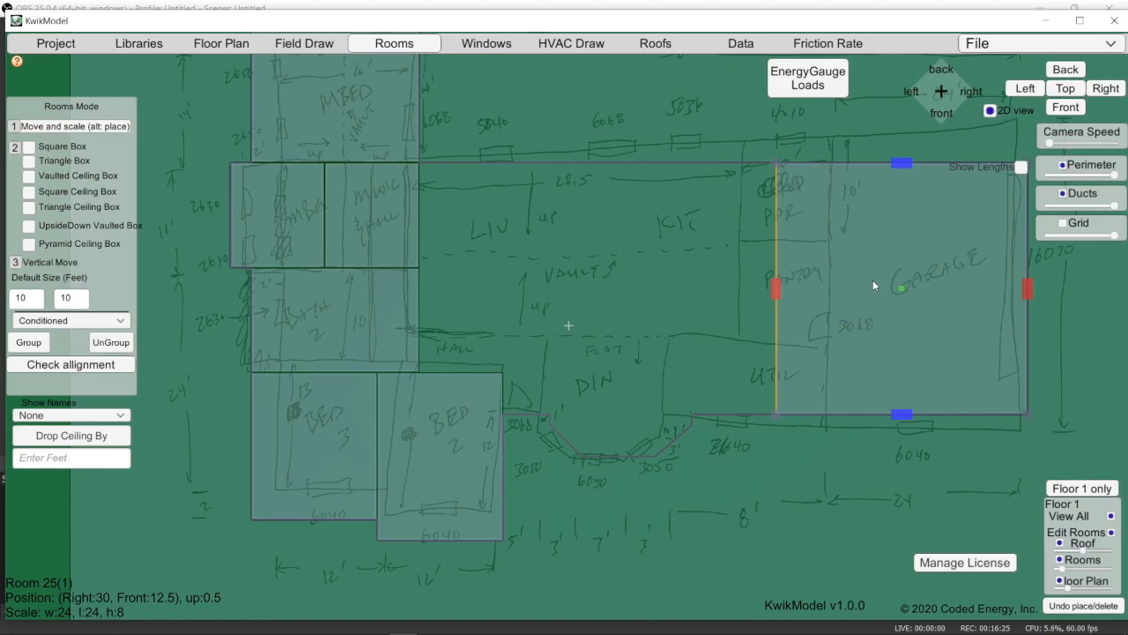
# - Set the garage room to Unconditioned
pyautogui.click(68, 323)
pyautogui.click(56, 354)
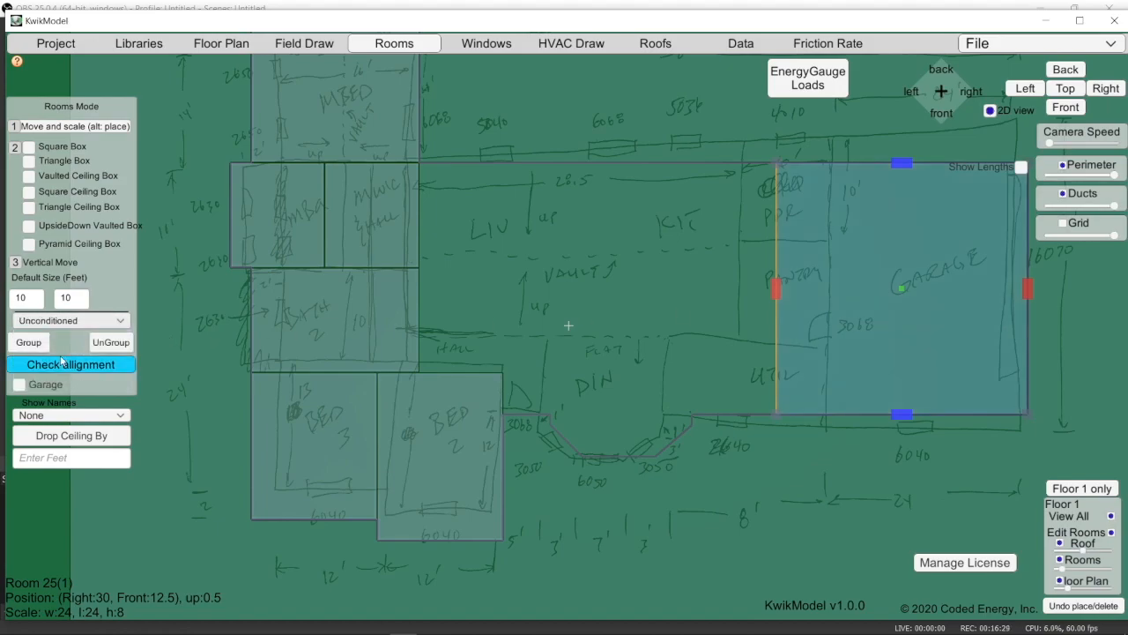
pyautogui.click(812, 471)
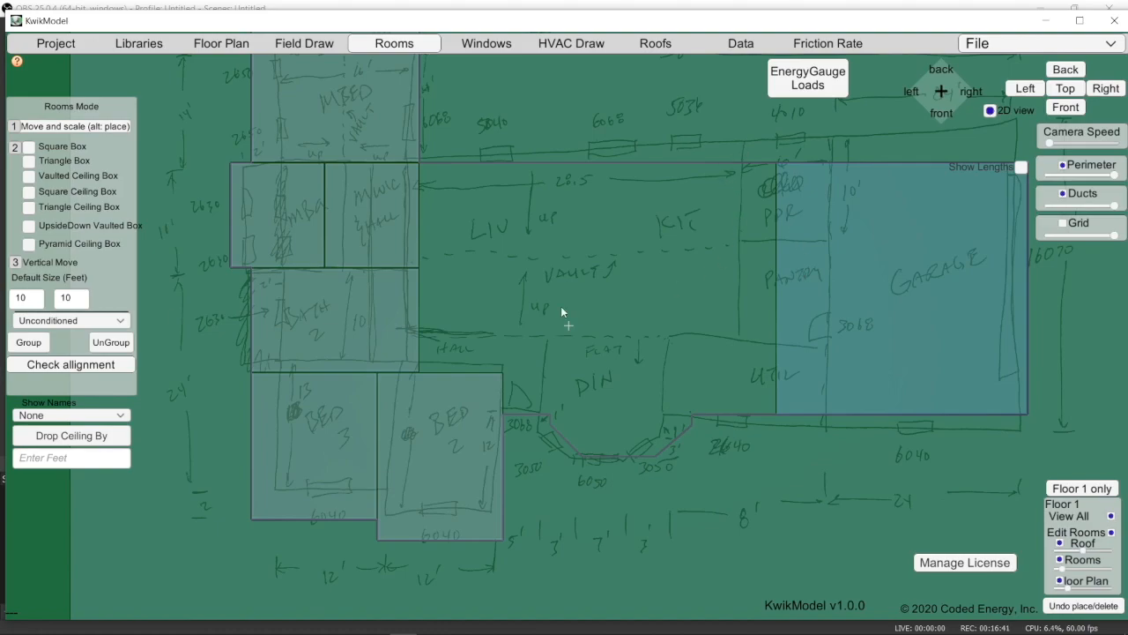
# - Shift the floor plan image to the left so the powder room and pantry line up with the garage room
pyautogui.click(222, 47)
pyautogui.click(71, 202)
pyautogui.moveTo(730, 280); pyautogui.dragTo(678, 282)
# - Place one room for the powder room and pantry against the garage, 6 wide by 17 long, starting at the back wall
pyautogui.click(393, 45)
pyautogui.press('alt')
pyautogui.keyDown('alt'); pyautogui.click(738, 273); pyautogui.keyUp('alt')
pyautogui.moveTo(786, 241); pyautogui.dragTo(773, 183)
pyautogui.moveTo(673, 215); pyautogui.dragTo(715, 220)
pyautogui.moveTo(745, 268); pyautogui.dragTo(747, 341)
# - Place a room for the living room and kitchen and size it 28 wide by 17 long, at Left 2, Front 16
pyautogui.keyDown('alt'); pyautogui.click(520, 230); pyautogui.keyUp('alt')
pyautogui.moveTo(541, 233); pyautogui.dragTo(494, 219)
pyautogui.moveTo(524, 216); pyautogui.dragTo(713, 224)
pyautogui.moveTo(566, 267); pyautogui.dragTo(564, 343)
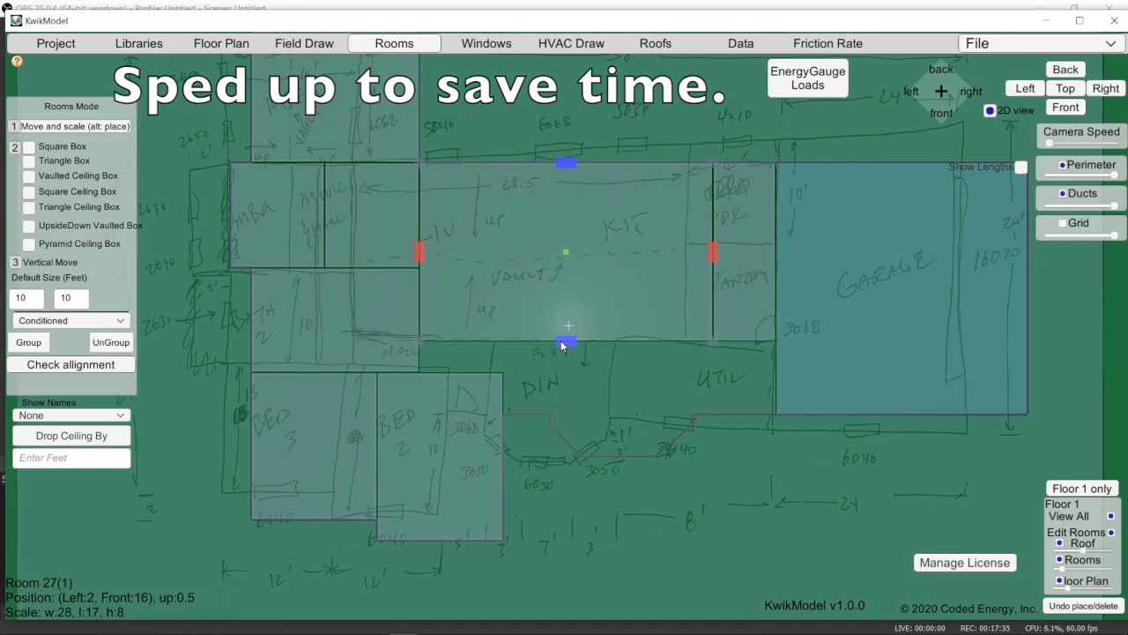
# - Place a utility room below the pantry against the garage and size it 8 wide by 7 long, at Right 14, Front 4
pyautogui.keyDown('alt'); pyautogui.click(603, 415); pyautogui.keyUp('alt')
pyautogui.moveTo(619, 432); pyautogui.dragTo(641, 413)
pyautogui.moveTo(623, 446); pyautogui.dragTo(623, 414)
pyautogui.moveTo(633, 388); pyautogui.dragTo(693, 382)
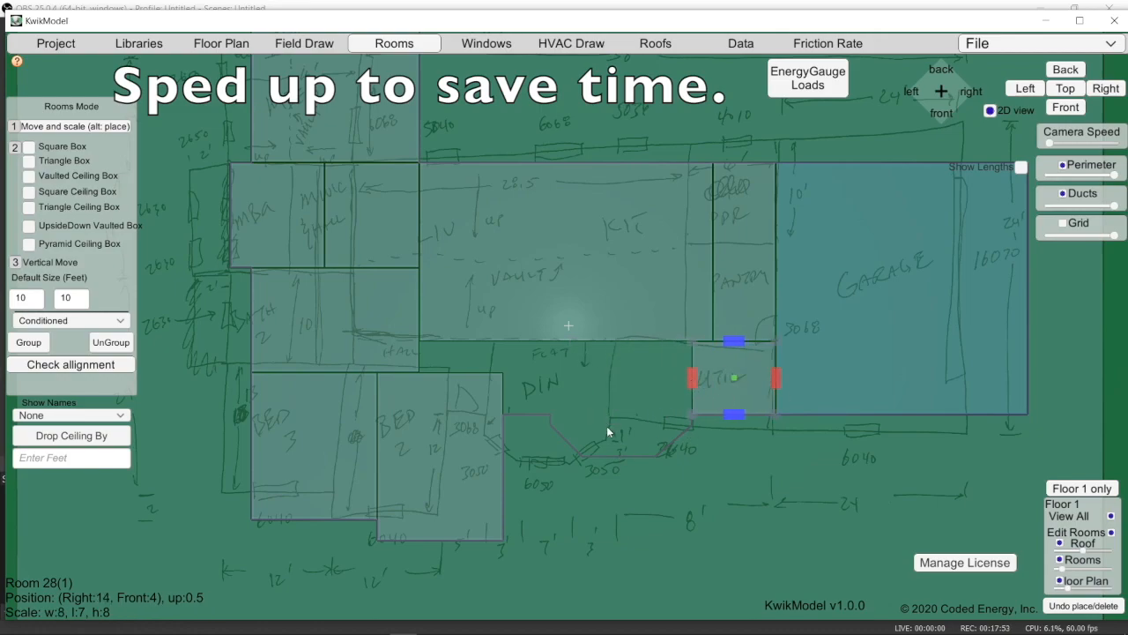
# - Shift the floor plan image to the right to line up its dining area with the bay in the perimeter
pyautogui.click(221, 44)
pyautogui.click(78, 201)
pyautogui.moveTo(562, 422); pyautogui.dragTo(639, 408)
# - Place a room for the hall and fit it into the strip between the living room, Bath 2 and Bed 2
pyautogui.click(394, 43)
pyautogui.keyDown('alt'); pyautogui.click(636, 391); pyautogui.keyUp('alt')
pyautogui.moveTo(634, 446); pyautogui.dragTo(635, 373)
pyautogui.moveTo(635, 357); pyautogui.dragTo(472, 357)
pyautogui.moveTo(525, 358); pyautogui.dragTo(504, 357)
# - Place a room for the entry beside the hall and Bed 2, 4.5 wide by 7 long, at Left 5.75, Front 4
pyautogui.keyDown('alt'); pyautogui.click(608, 396); pyautogui.keyUp('alt')
pyautogui.click(617, 432)
pyautogui.moveTo(619, 481); pyautogui.dragTo(628, 416)
pyautogui.moveTo(619, 378); pyautogui.dragTo(619, 342)
pyautogui.moveTo(618, 379); pyautogui.dragTo(551, 384)
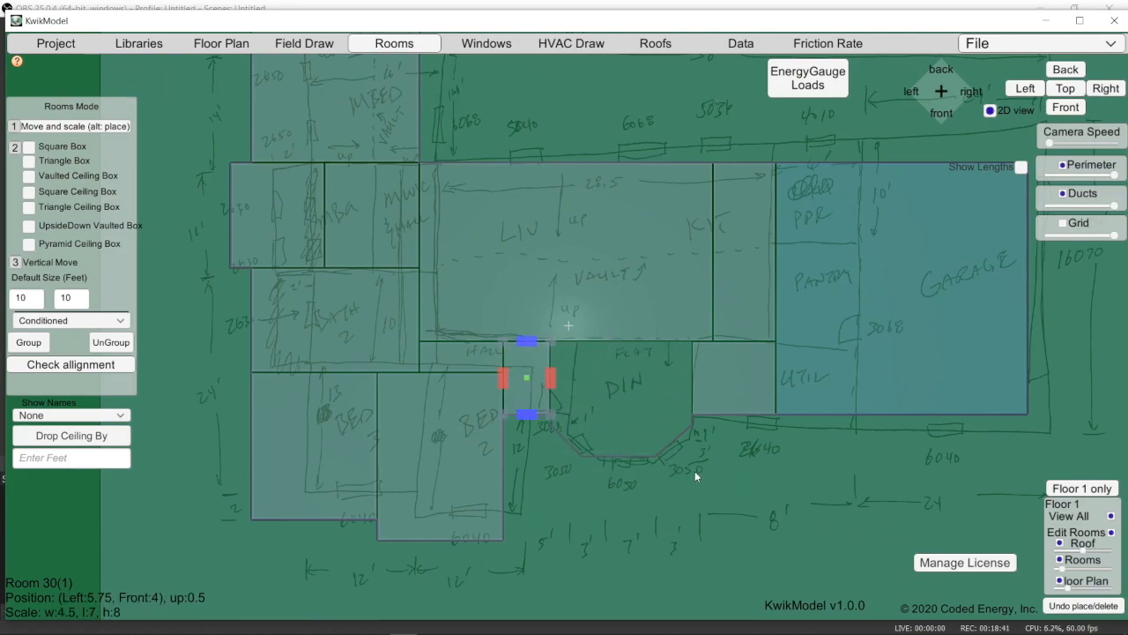
# - Hide the floor plan image and deselect the entry room
pyautogui.click(1047, 580)
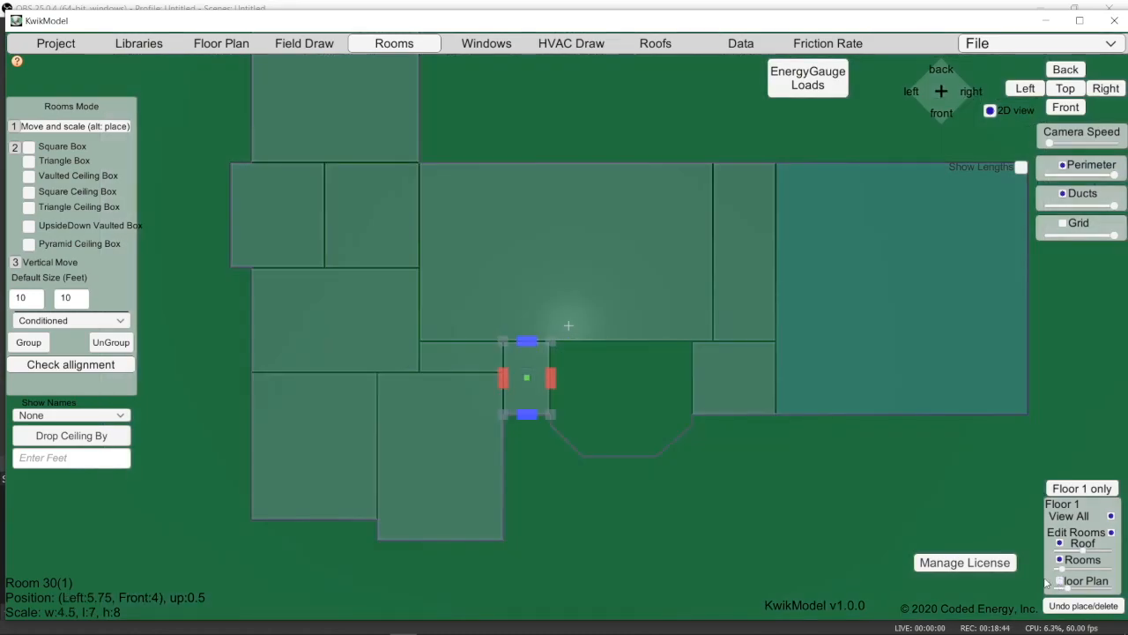
pyautogui.scroll(3, 668, 466)
pyautogui.scroll(-2, 668, 466)
pyautogui.moveTo(610, 429); pyautogui.dragTo(753, 444, button='middle')
pyautogui.click(672, 478)
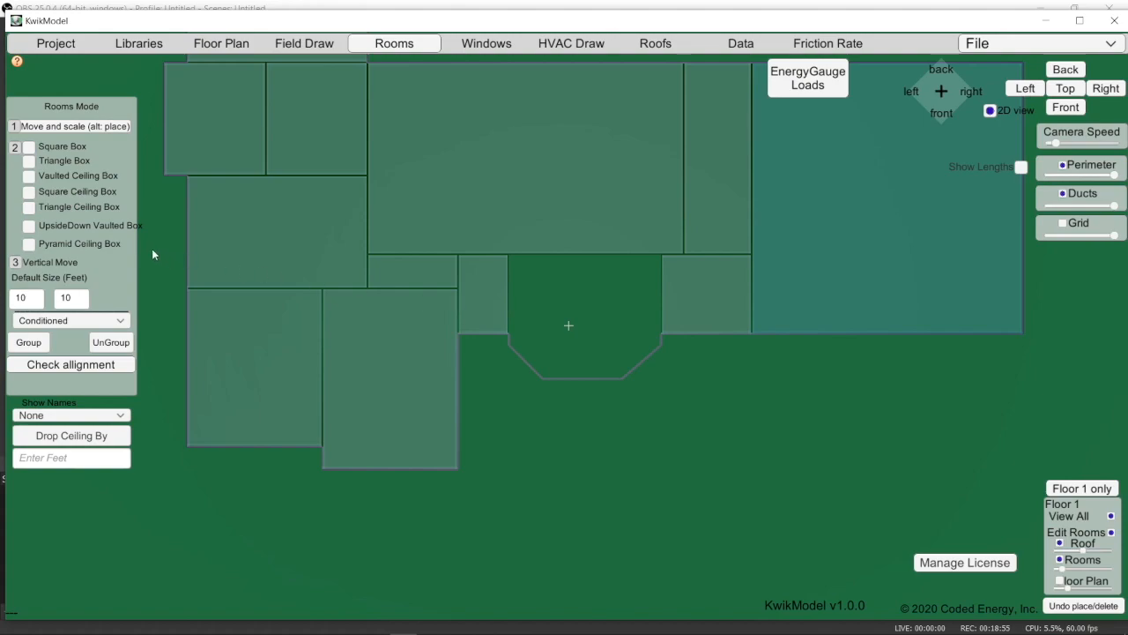
# - Place a dining room between the entry and utility room and size it 13.5 wide by 8 long, at Right 3.25, Front 3.5
pyautogui.click(70, 126)
pyautogui.keyDown('alt'); pyautogui.click(589, 322); pyautogui.keyUp('alt')
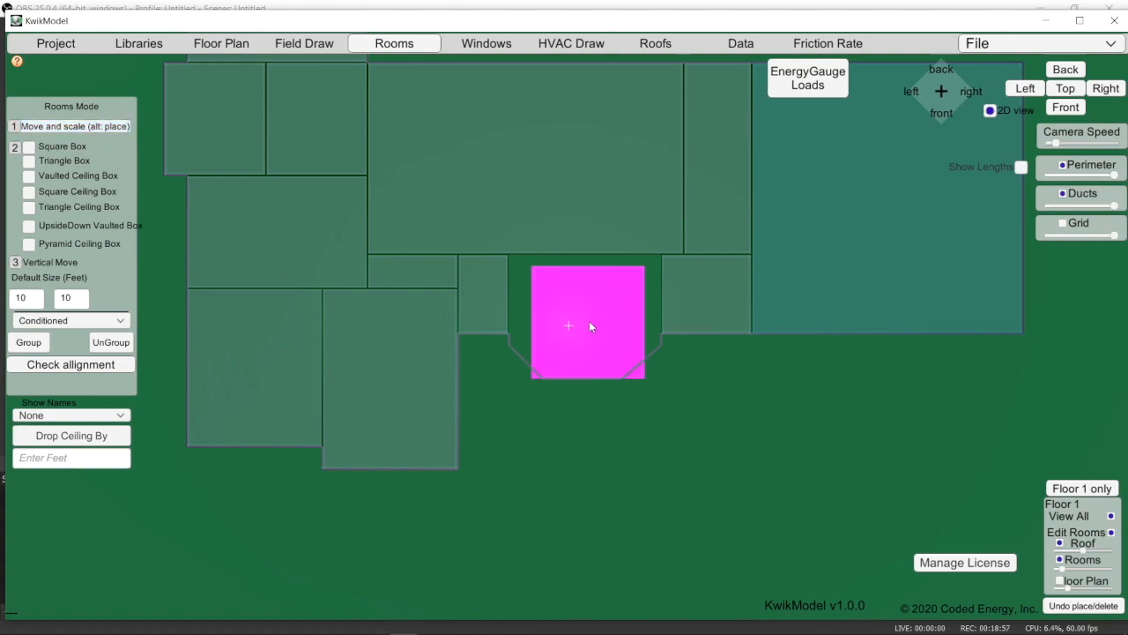
pyautogui.moveTo(591, 322)
pyautogui.mouseDown()
pyautogui.moveTo(600, 330)
pyautogui.moveTo(602, 307)
pyautogui.moveTo(598, 320)
pyautogui.mouseUp()
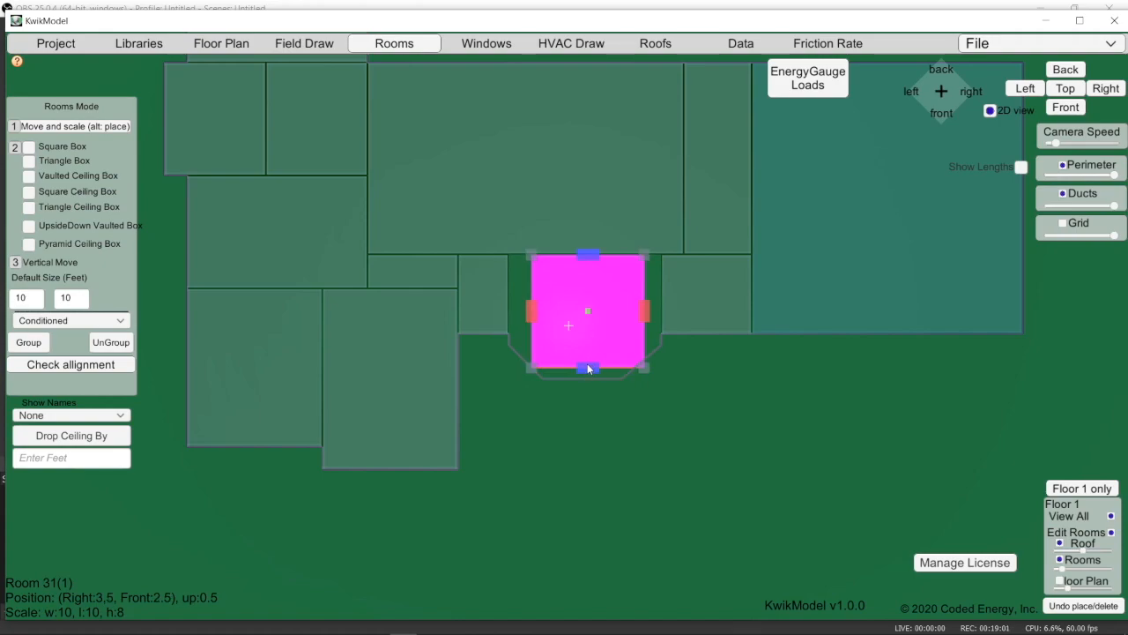
pyautogui.moveTo(587, 342); pyautogui.dragTo(668, 296)
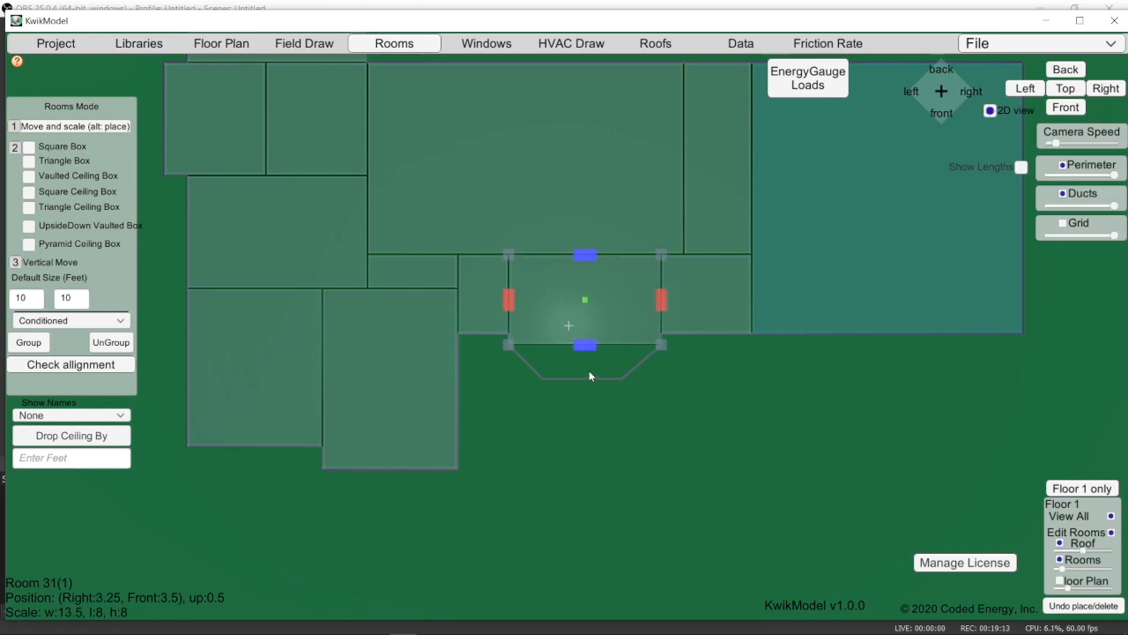
# - Place a conditioned room for the bay's center section below the dining room, 7 wide by 3 long, at Right 3, Back 2
pyautogui.click(1063, 165)
pyautogui.click(626, 428)
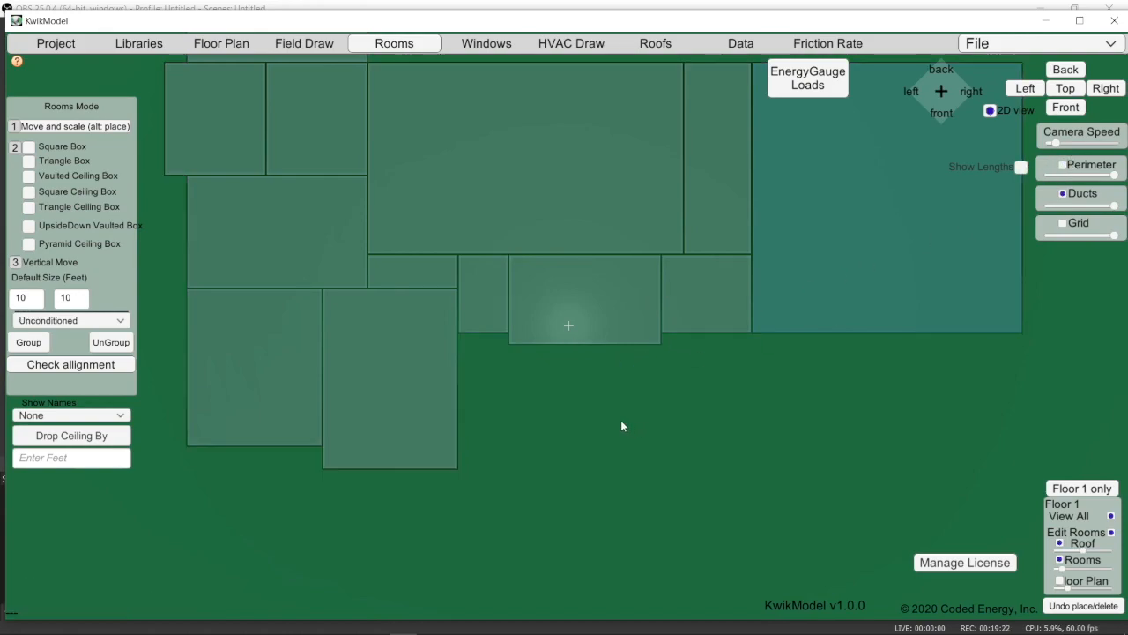
pyautogui.keyDown('alt'); pyautogui.click(549, 380); pyautogui.keyUp('alt')
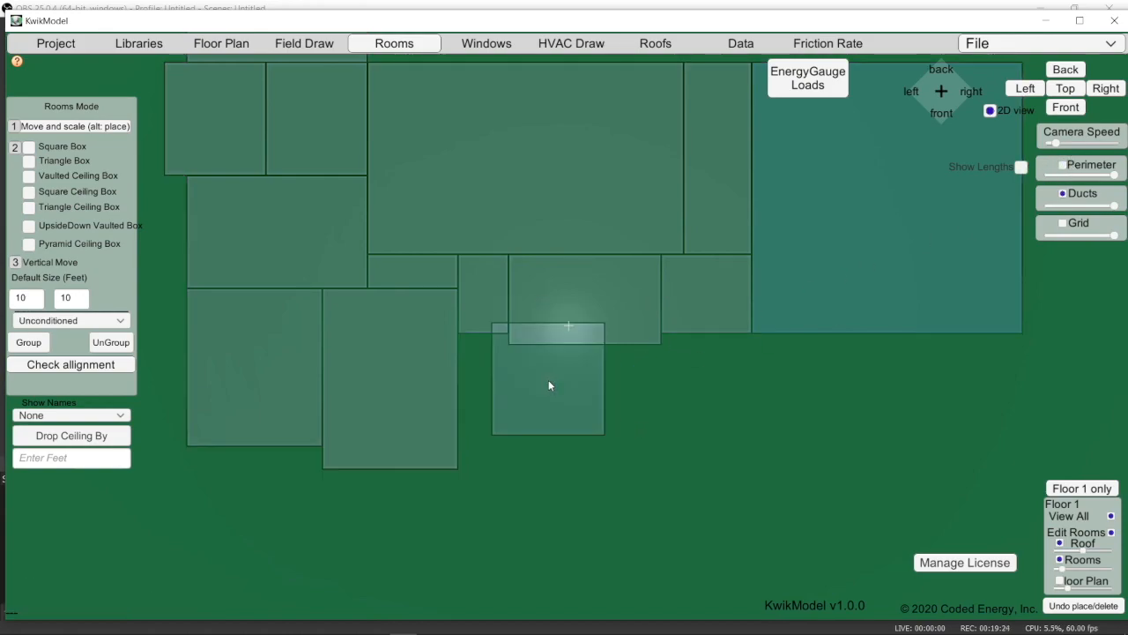
pyautogui.click(555, 389)
pyautogui.moveTo(568, 410)
pyautogui.mouseDown()
pyautogui.moveTo(594, 427)
pyautogui.moveTo(610, 409)
pyautogui.moveTo(561, 398)
pyautogui.mouseUp()
pyautogui.moveTo(644, 402); pyautogui.dragTo(622, 401)
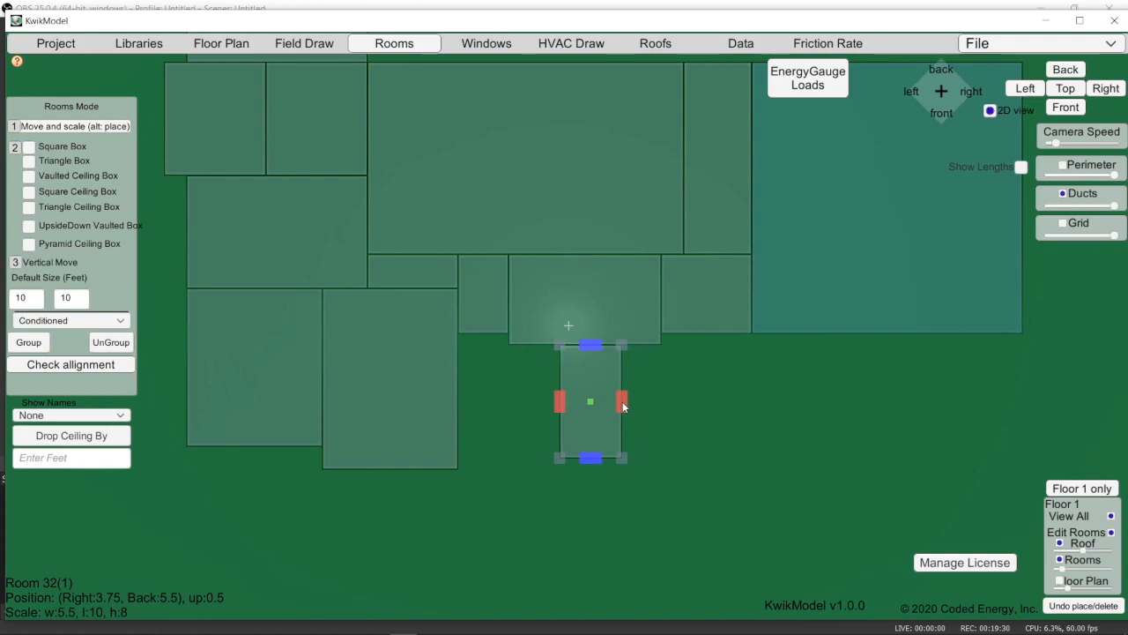
pyautogui.moveTo(601, 457); pyautogui.dragTo(597, 372)
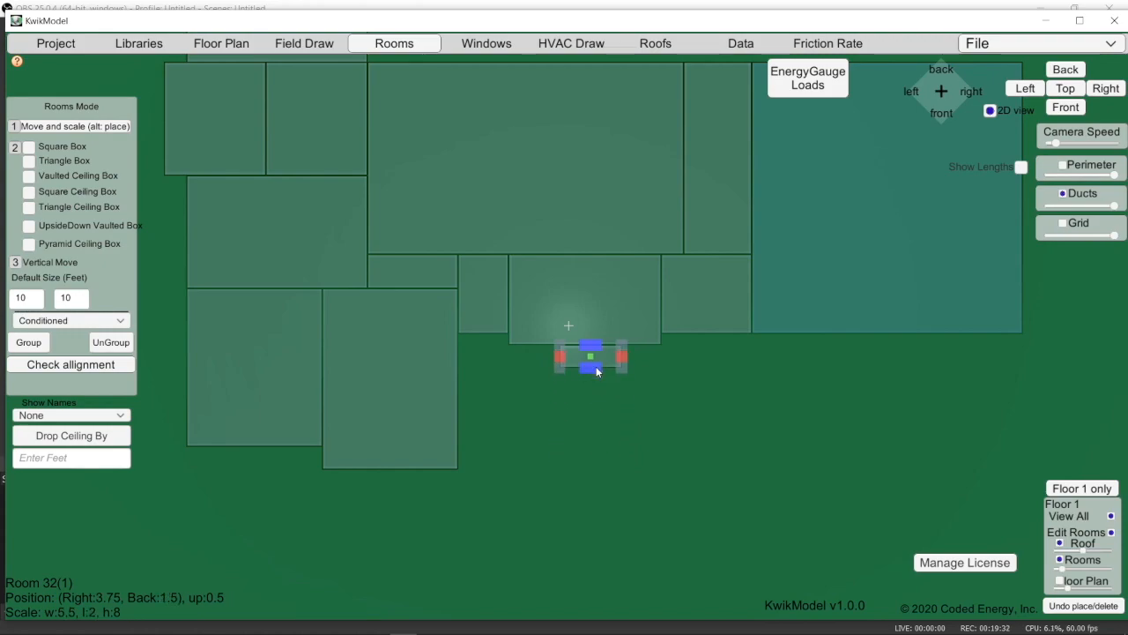
pyautogui.click(1065, 168)
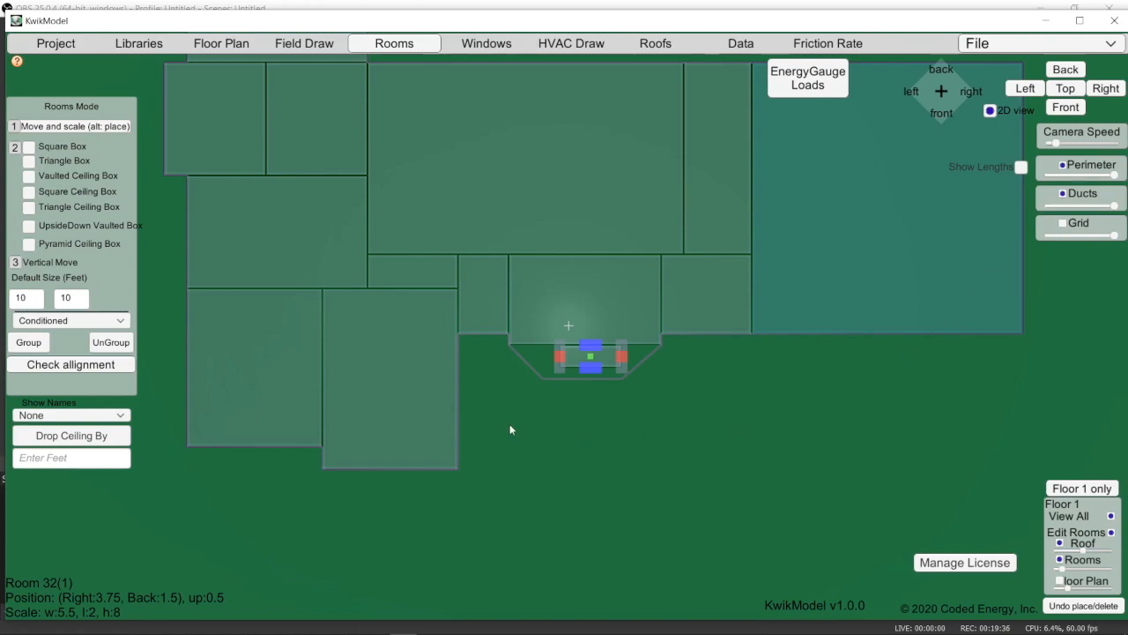
pyautogui.moveTo(588, 367); pyautogui.dragTo(536, 363)
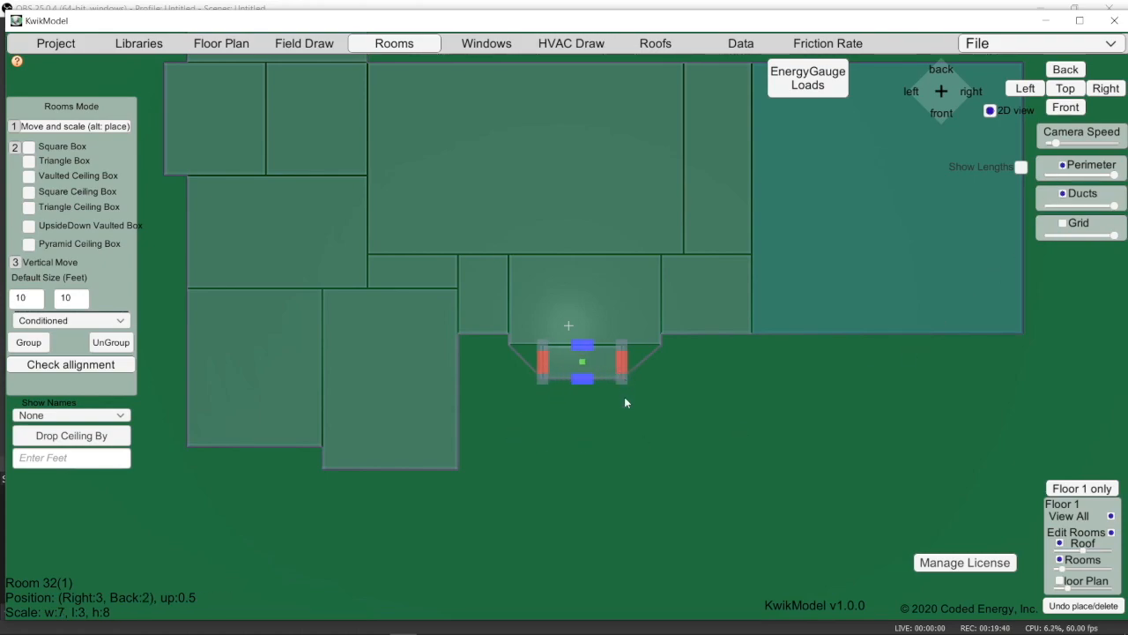
pyautogui.click(596, 447)
# - Place a Triangle Box below the right side of the bay and rotate it so its right angle faces back and left
pyautogui.scroll(4, 609, 352)
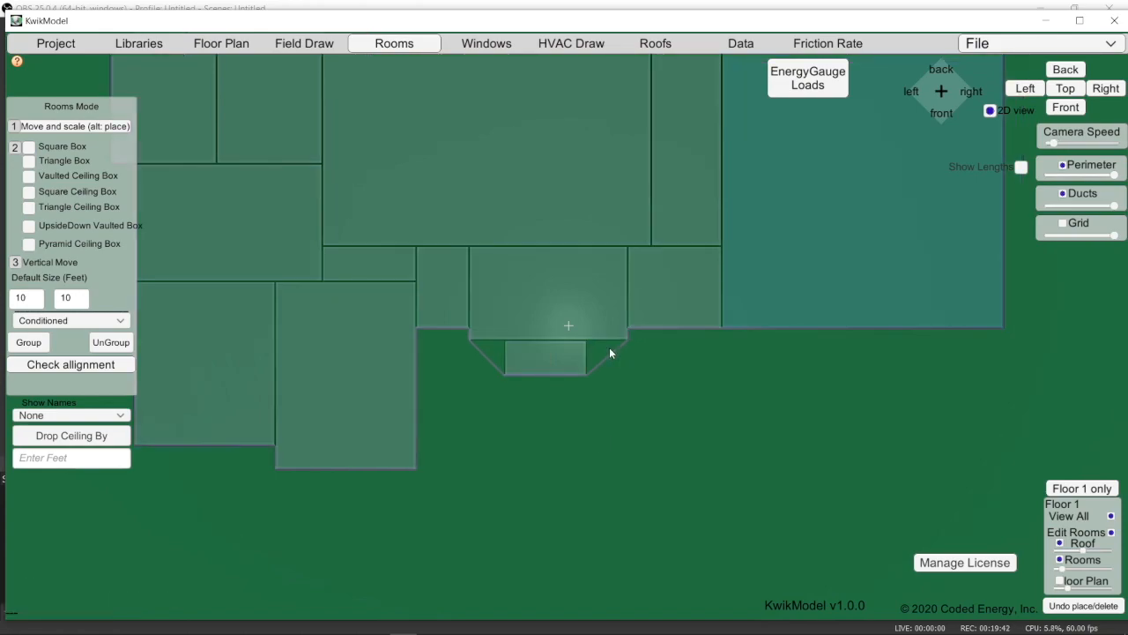
pyautogui.scroll(1, 306, 330)
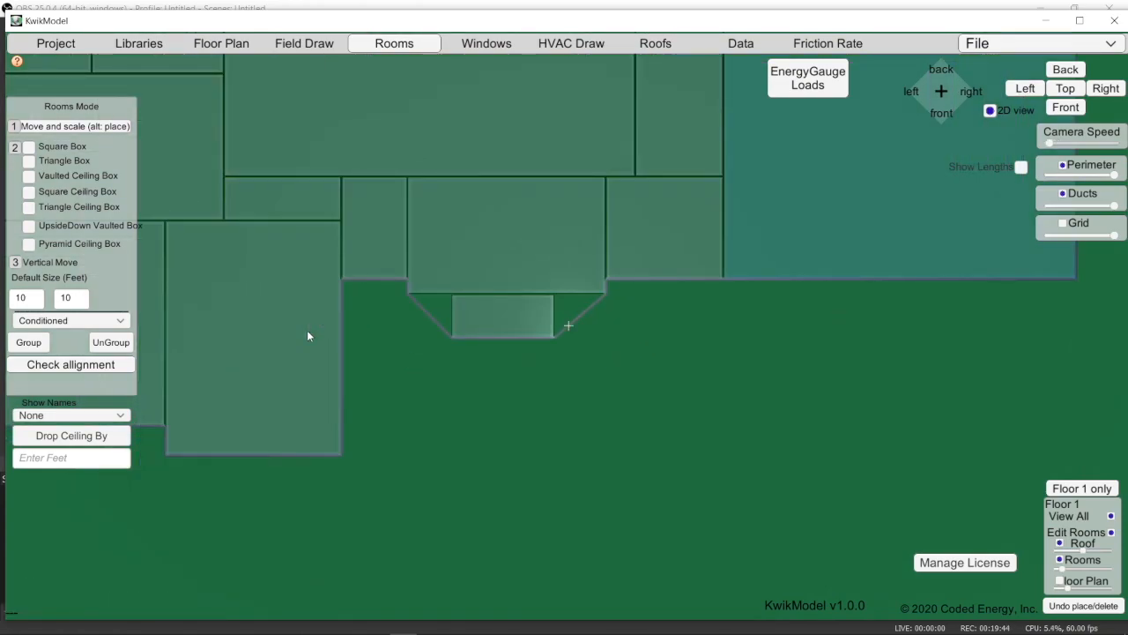
pyautogui.scroll(1, 481, 237)
pyautogui.scroll(2, 411, 463)
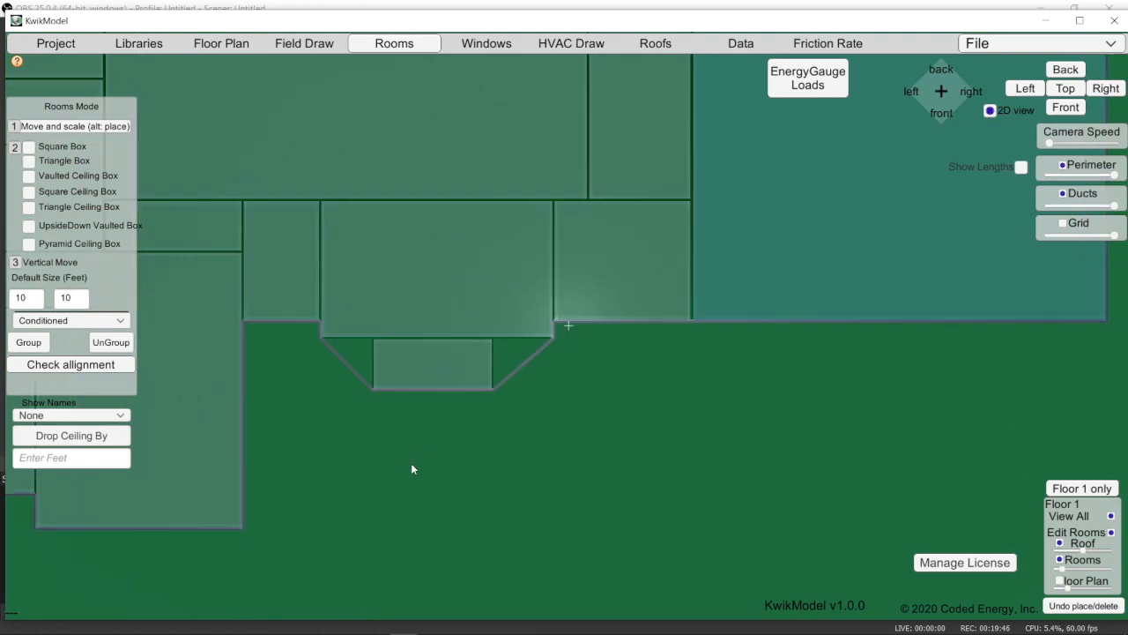
pyautogui.moveTo(409, 422); pyautogui.dragTo(710, 437, button='middle')
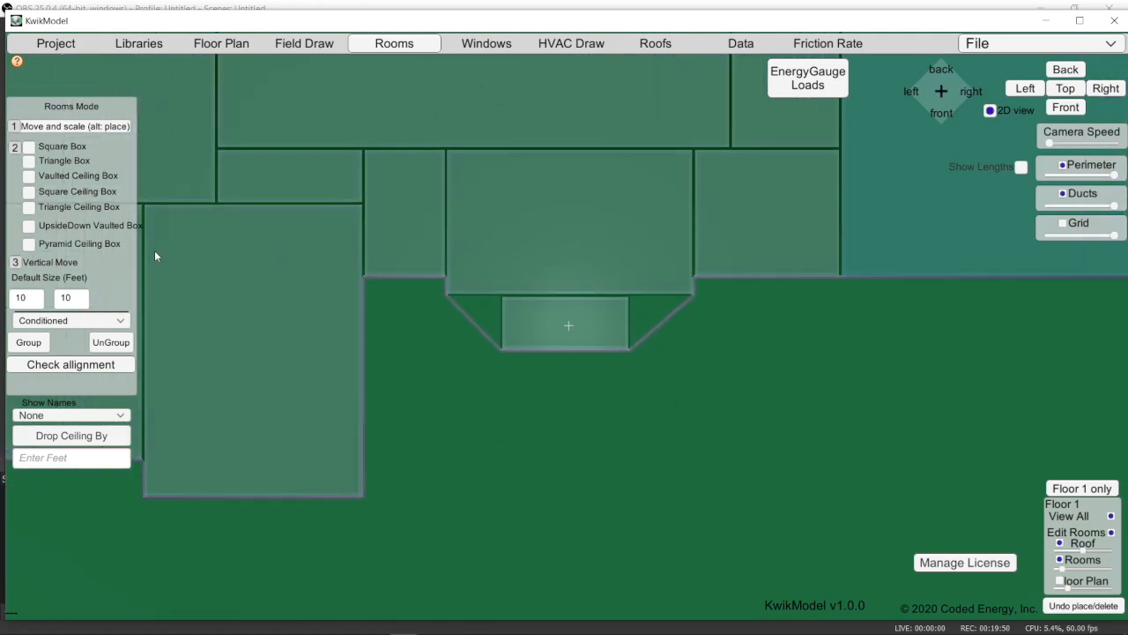
pyautogui.click(29, 161)
pyautogui.click(731, 458)
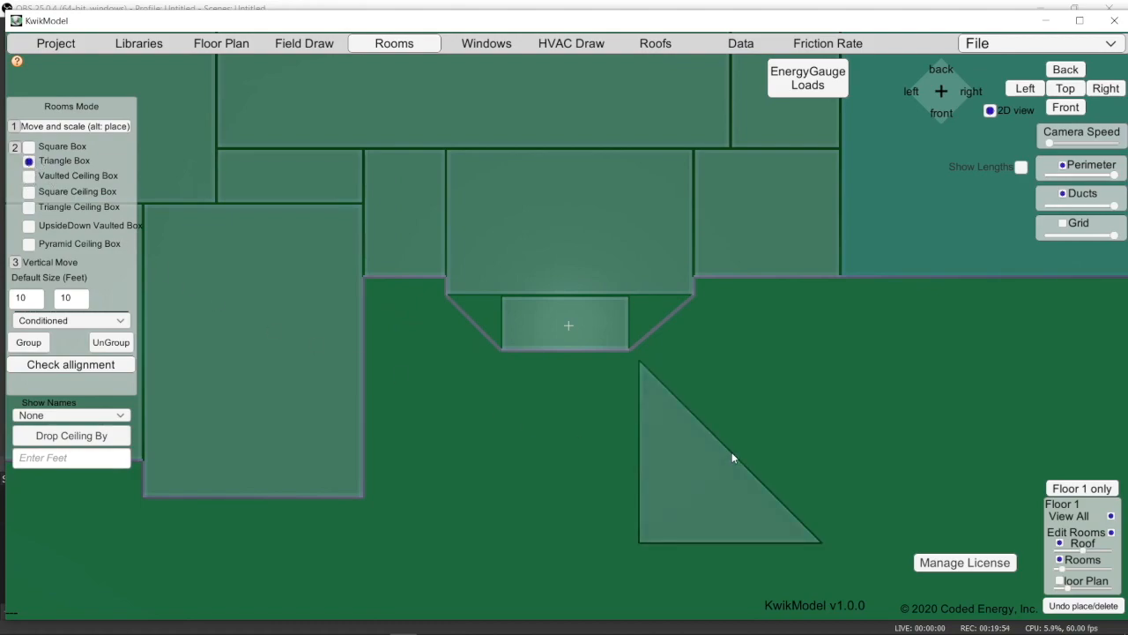
pyautogui.click(715, 466)
pyautogui.press('r')
pyautogui.press('r')
pyautogui.press('r')
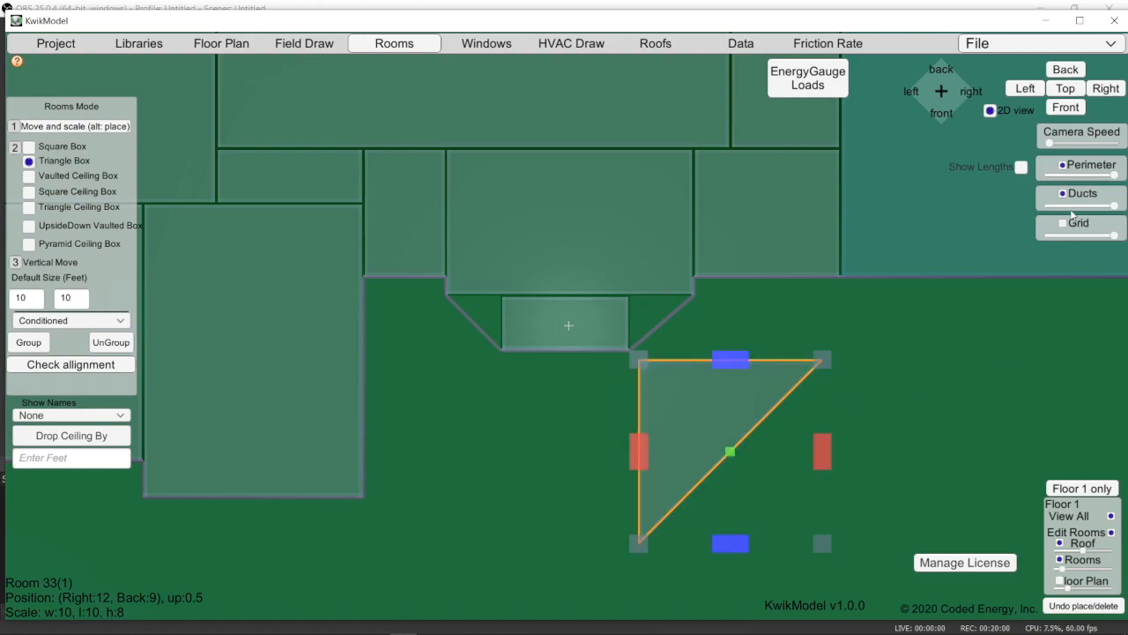
# - Hide the perimeter and fit the triangle into the bay's right corner, 3.5 wide by 3 long, at Right 8.25, Back 2
pyautogui.click(1062, 165)
pyautogui.moveTo(665, 456); pyautogui.dragTo(645, 333)
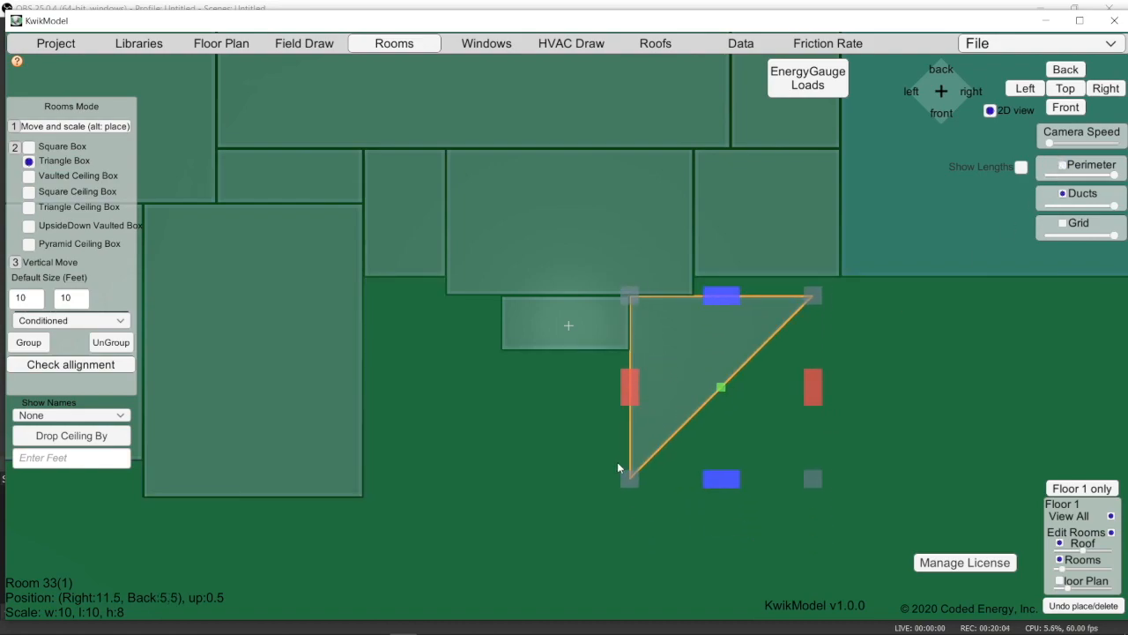
pyautogui.moveTo(628, 475); pyautogui.dragTo(630, 347)
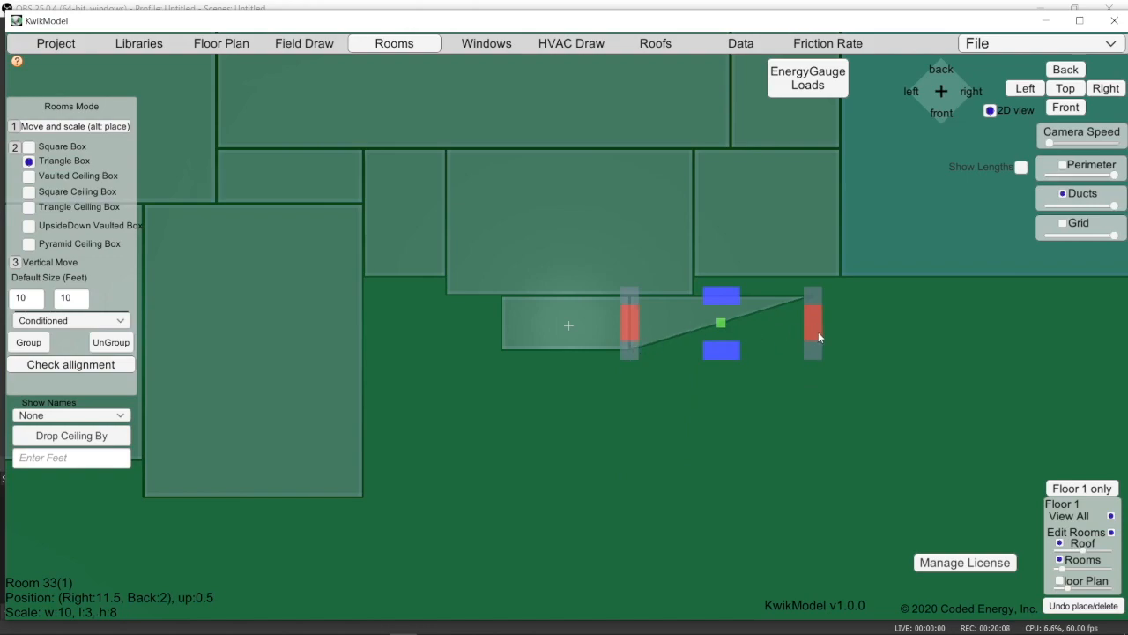
pyautogui.moveTo(811, 328); pyautogui.dragTo(694, 323)
pyautogui.click(560, 462)
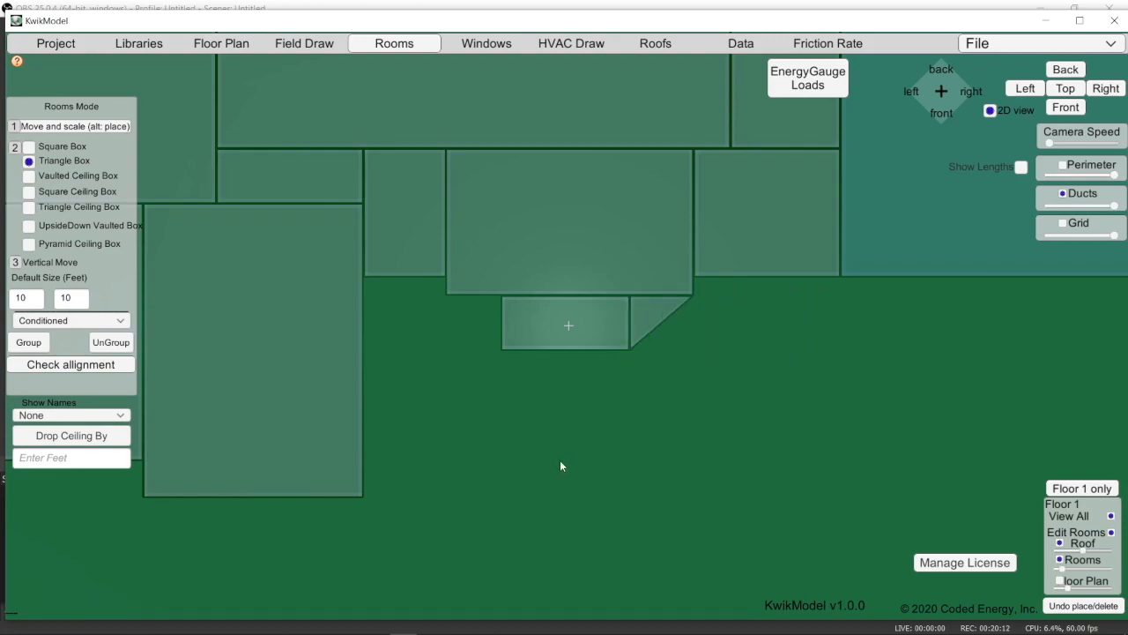
# - Place a second Triangle Box below the bay and rotate it so its right angle faces back and right
pyautogui.keyDown('alt'); pyautogui.click(556, 460); pyautogui.keyUp('alt')
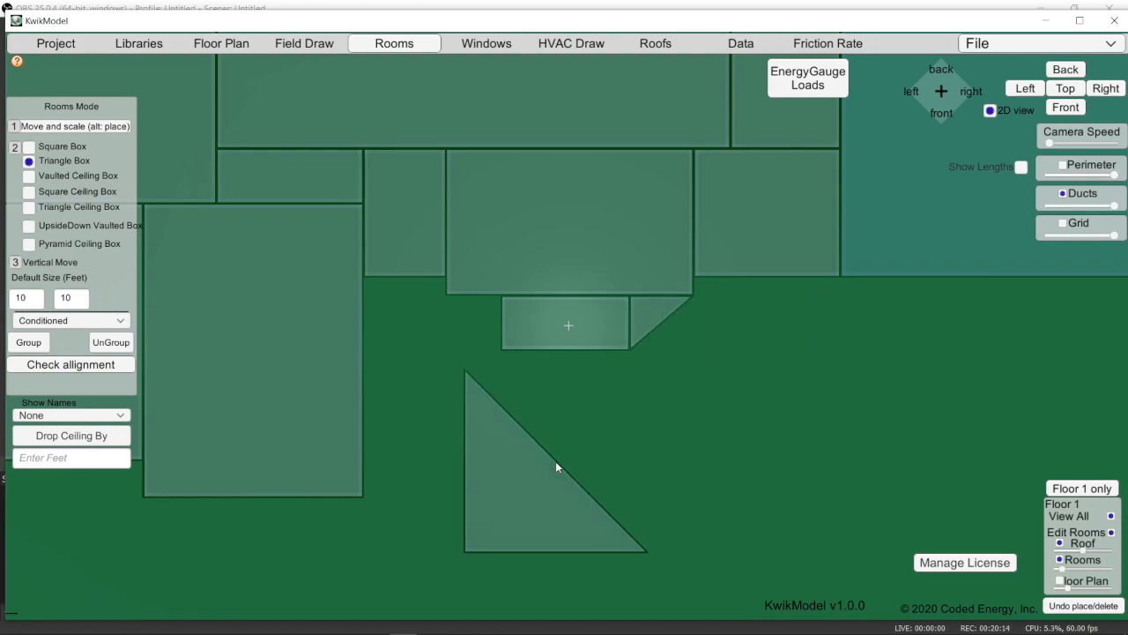
pyautogui.click(526, 505)
pyautogui.press('r')
pyautogui.press('r')
pyautogui.press('r')
pyautogui.press('r')
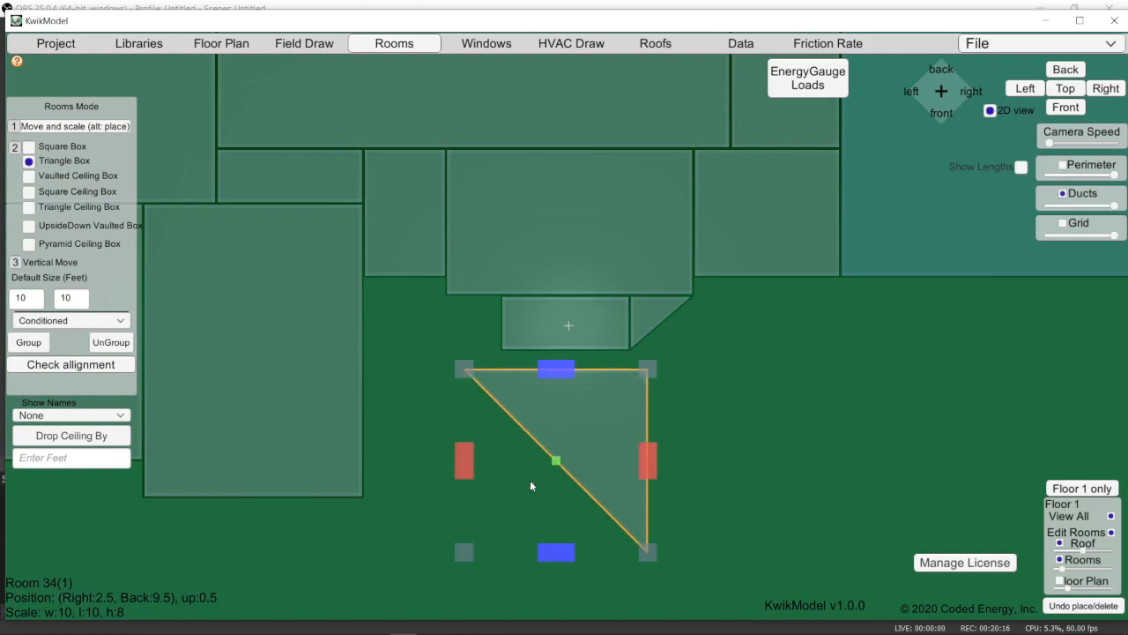
# - Fit the second triangle into the bay's left corner, 3 wide by 3 long, at Left 2, Back 2
pyautogui.moveTo(465, 552); pyautogui.dragTo(506, 303)
pyautogui.moveTo(439, 315); pyautogui.dragTo(448, 306)
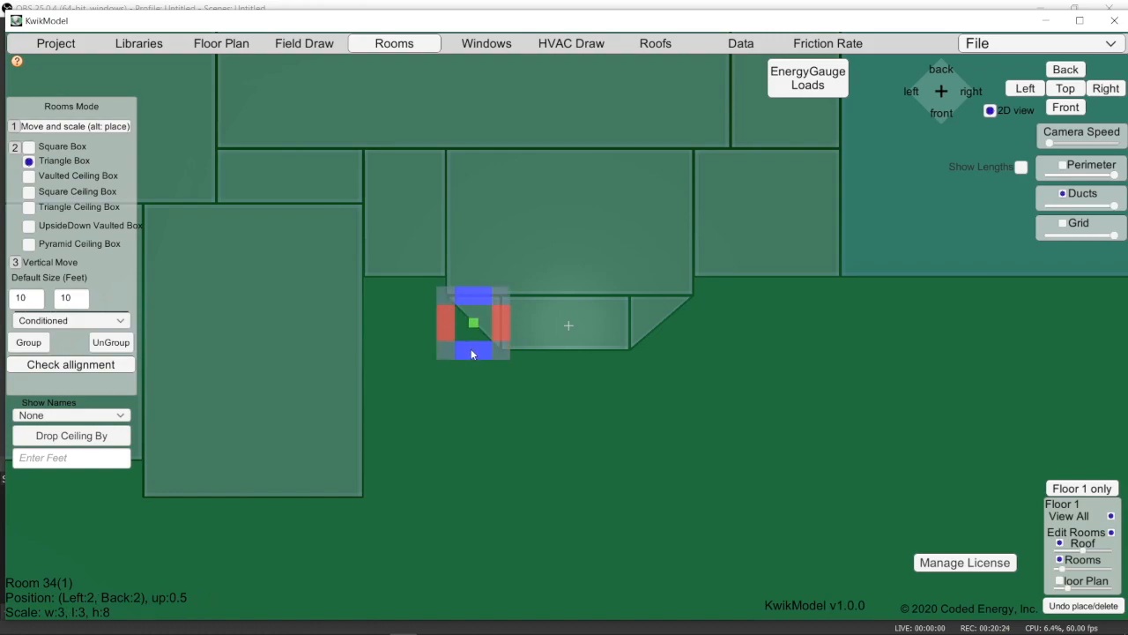
pyautogui.click(641, 529)
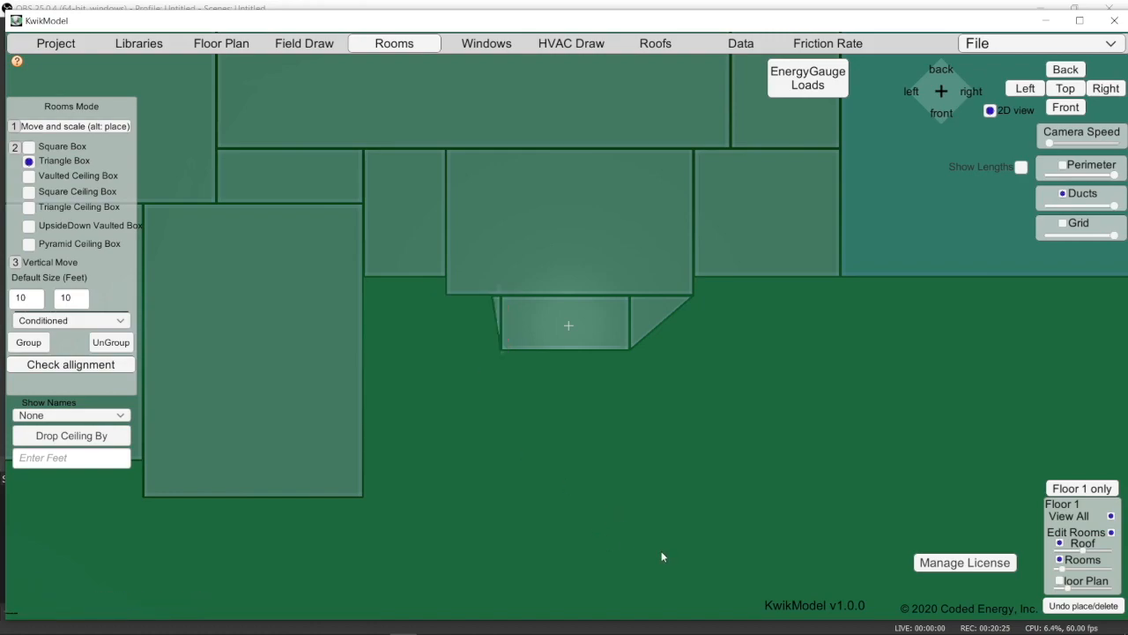
# - Widen the left bay triangle again so its outer edge reaches the dining room's left corner
pyautogui.click(495, 309)
pyautogui.click(452, 327)
pyautogui.click(495, 310)
pyautogui.moveTo(485, 325); pyautogui.dragTo(430, 323)
pyautogui.click(567, 514)
# - Narrow the bay's right triangle from its inner side and extend the bay's middle box to meet it
pyautogui.click(648, 309)
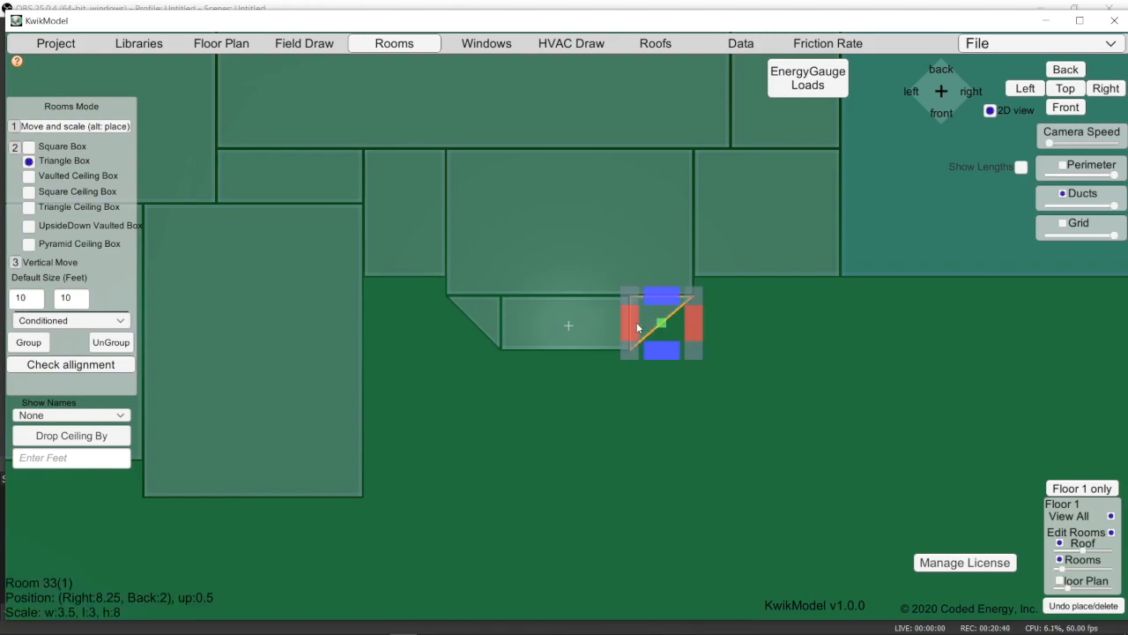
pyautogui.moveTo(637, 322); pyautogui.dragTo(642, 322)
pyautogui.click(609, 323)
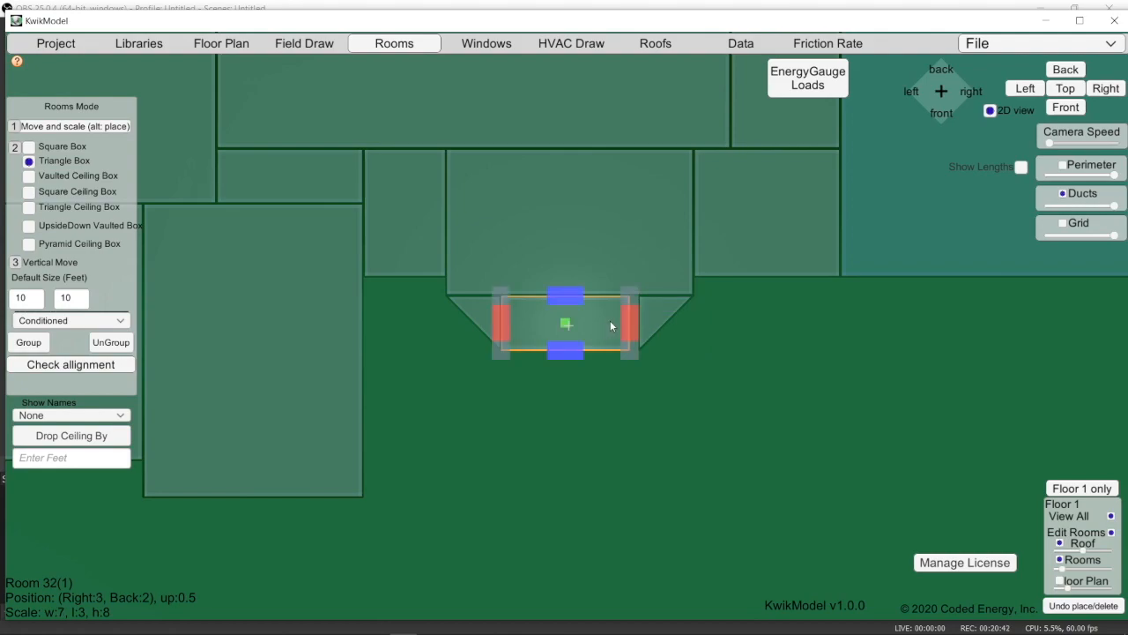
pyautogui.click(617, 404)
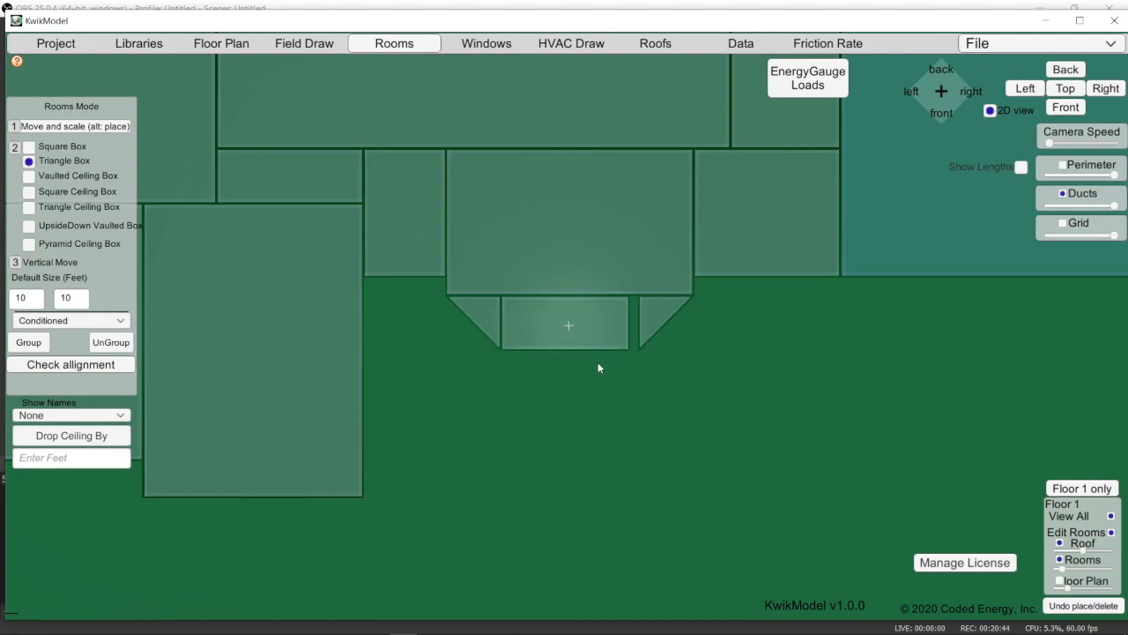
pyautogui.click(631, 321)
pyautogui.moveTo(631, 321); pyautogui.dragTo(653, 321)
pyautogui.click(636, 453)
# - Show the perimeter and move its vertex at the bay's front-right corner to Right 7, Back -3.5, returning to room editing
pyautogui.click(1062, 166)
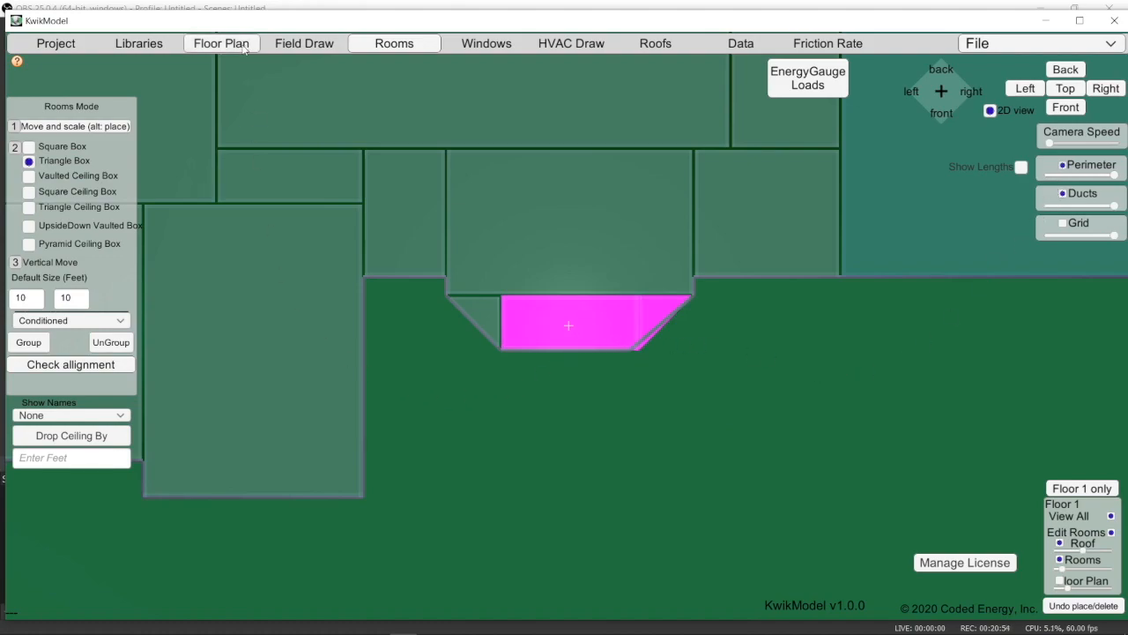
pyautogui.click(315, 47)
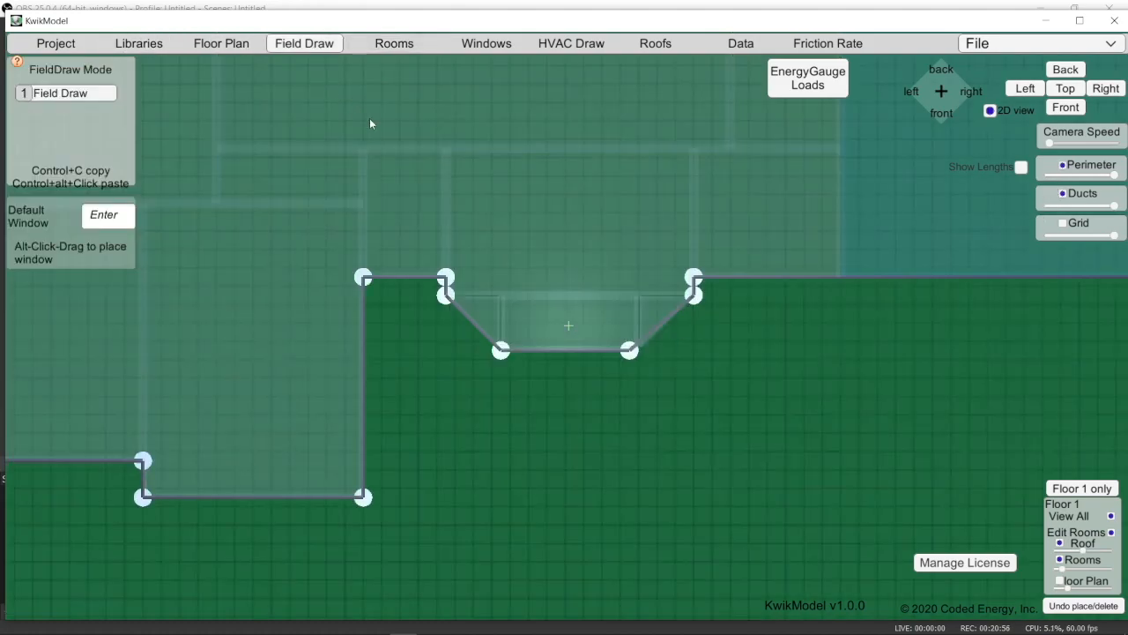
pyautogui.click(632, 351)
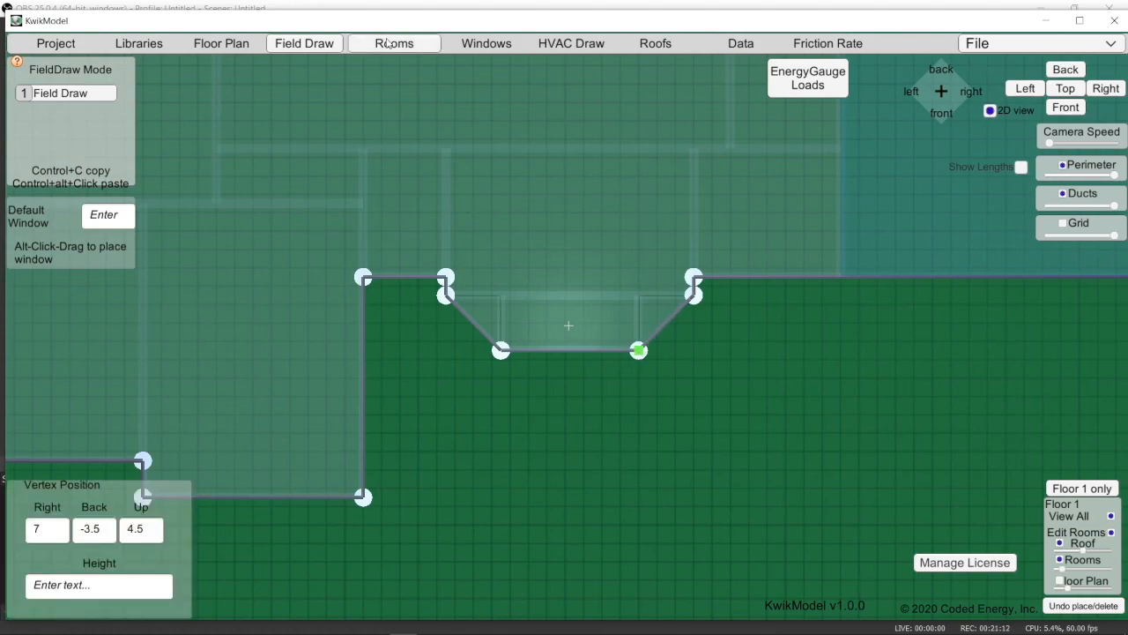
pyautogui.click(394, 43)
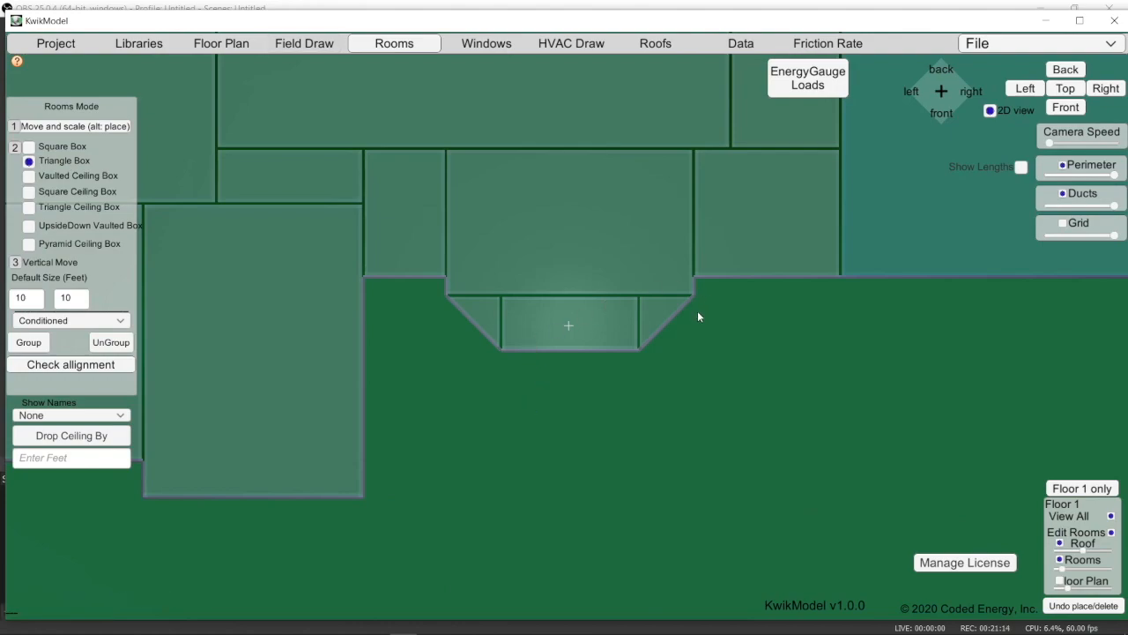
# - Show the floor plan image and shift it so the sketched MBED lines up with the modelled master bedroom
pyautogui.scroll(5, 544, 488)
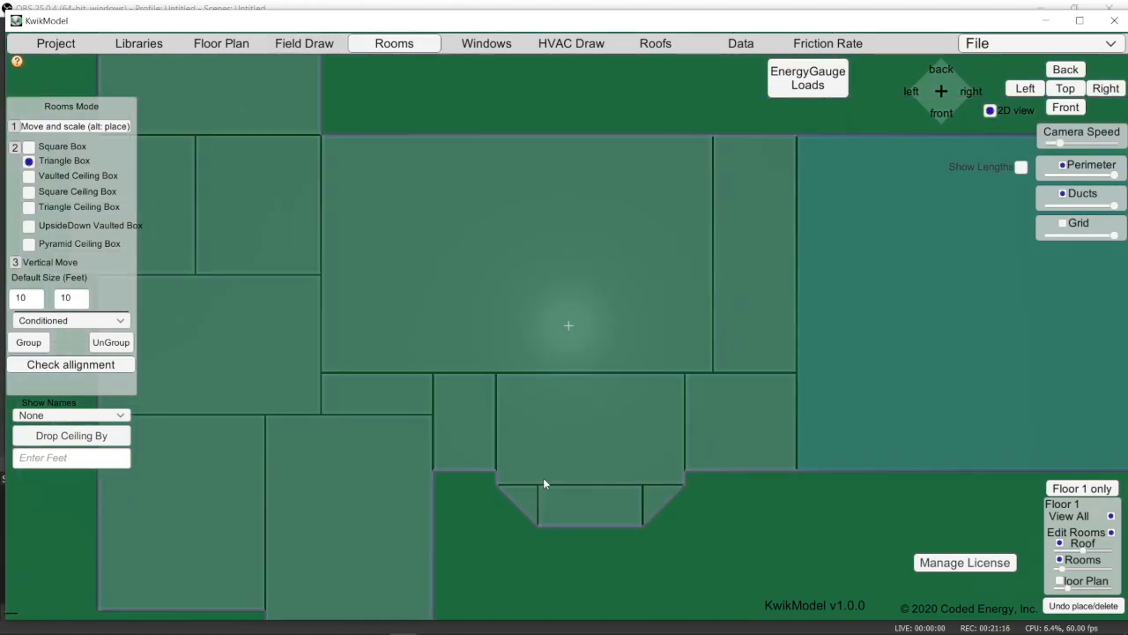
pyautogui.moveTo(543, 478); pyautogui.dragTo(590, 391, button='middle')
pyautogui.scroll(-2, 685, 284)
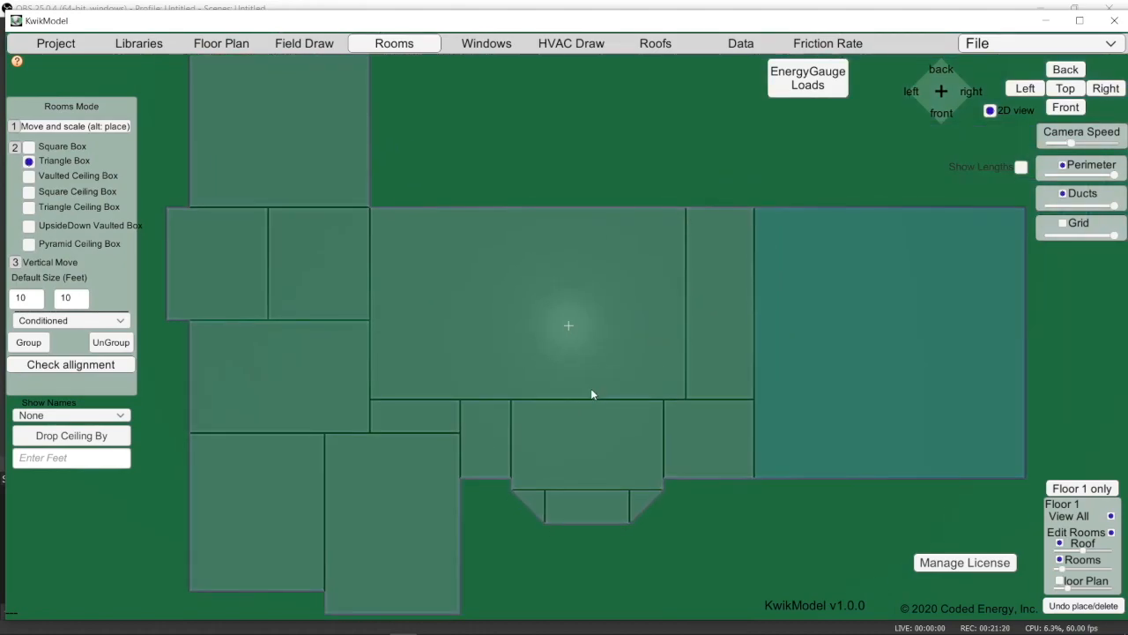
pyautogui.scroll(-1, 592, 391)
pyautogui.moveTo(623, 289); pyautogui.dragTo(611, 324, button='middle')
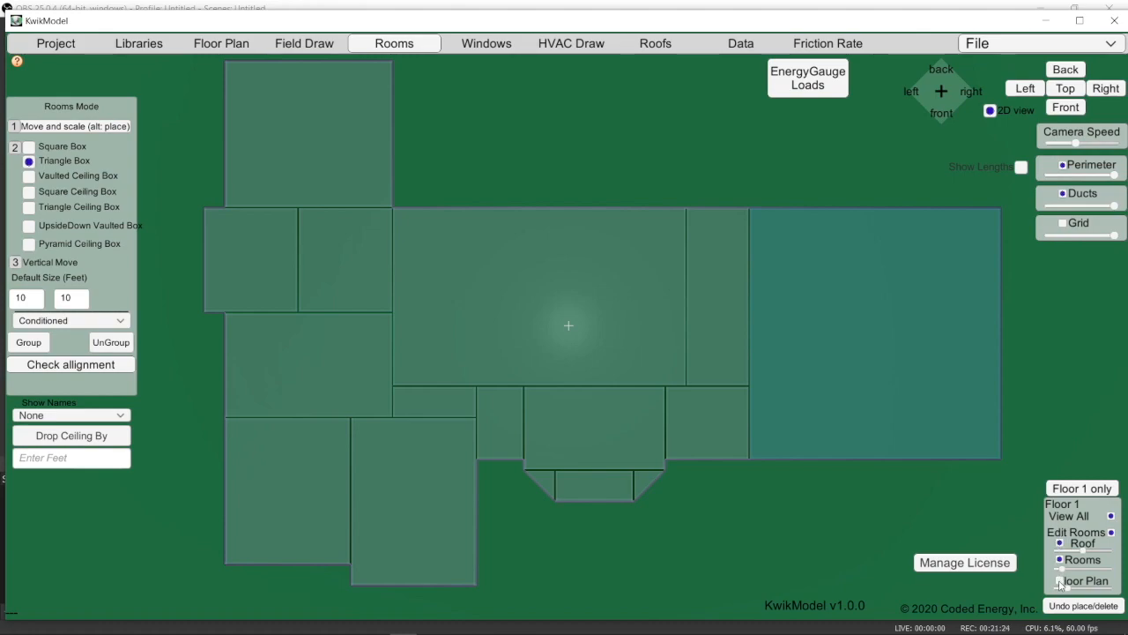
pyautogui.click(1061, 581)
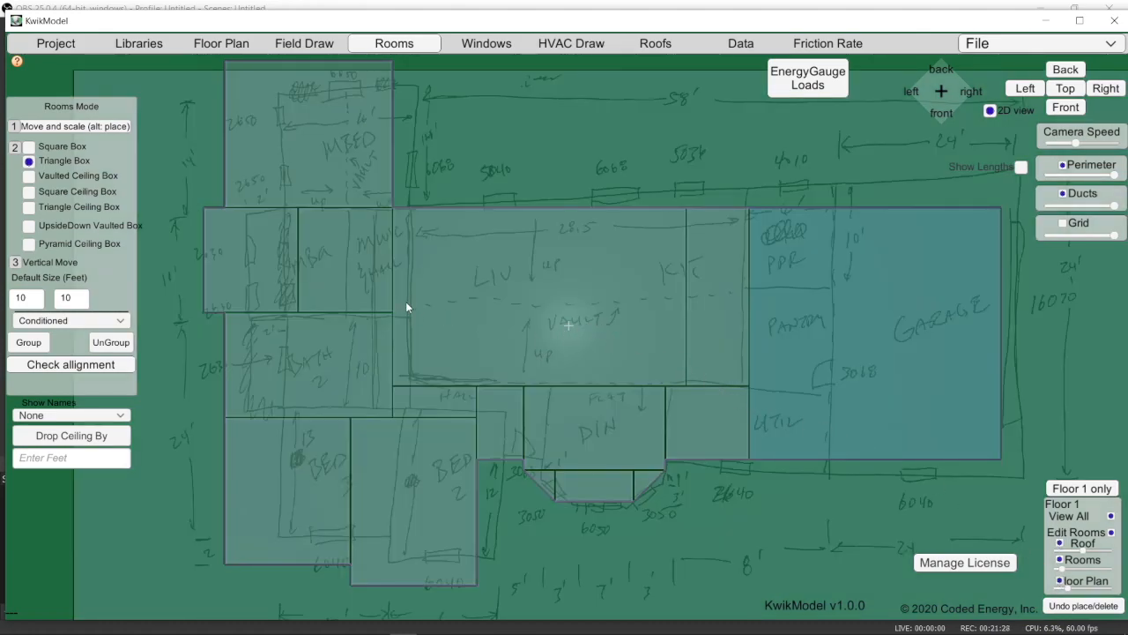
pyautogui.moveTo(392, 231); pyautogui.dragTo(506, 326, button='middle')
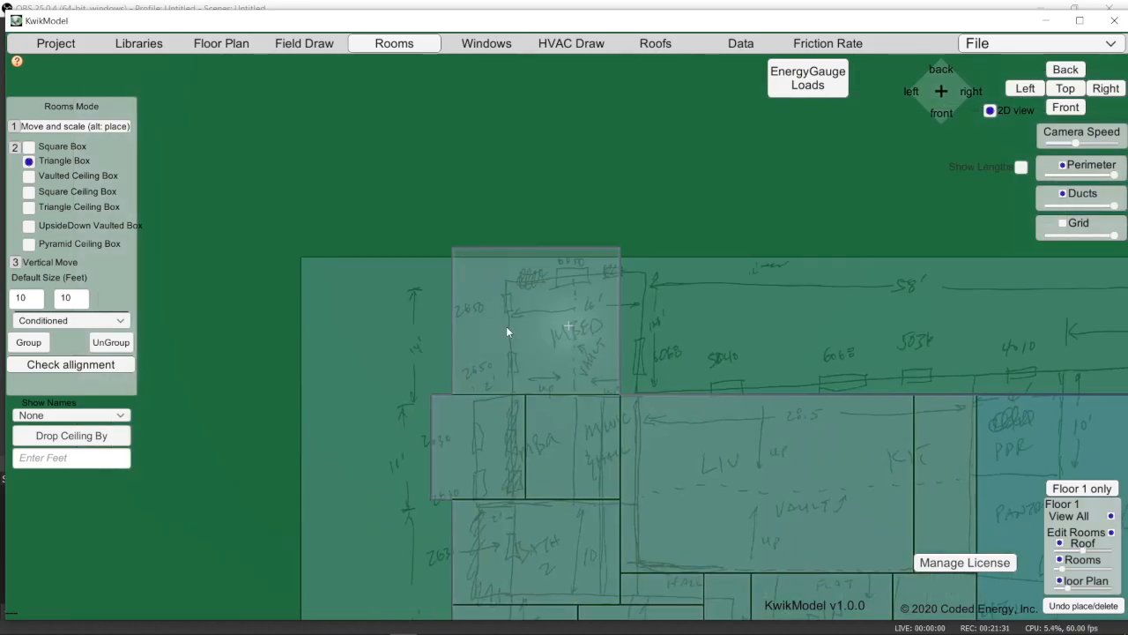
pyautogui.click(221, 43)
pyautogui.moveTo(558, 454)
pyautogui.mouseDown()
pyautogui.moveTo(506, 443)
pyautogui.moveTo(530, 385)
pyautogui.mouseUp()
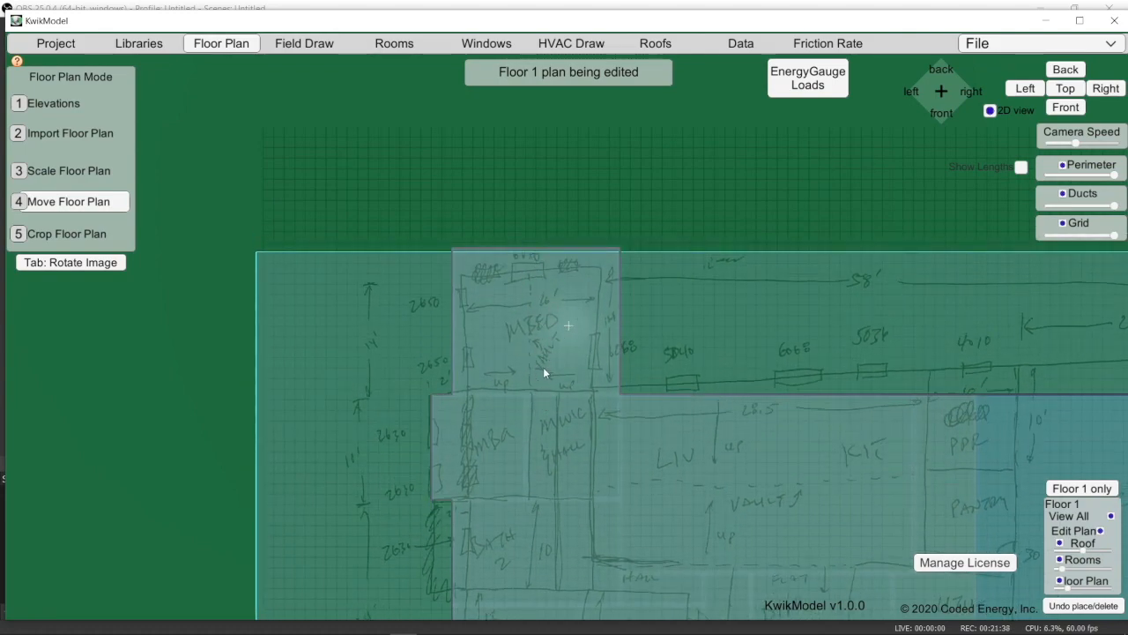
# - Hide the floor plan and switch to a tilted 3D view of the house for room editing
pyautogui.click(1060, 582)
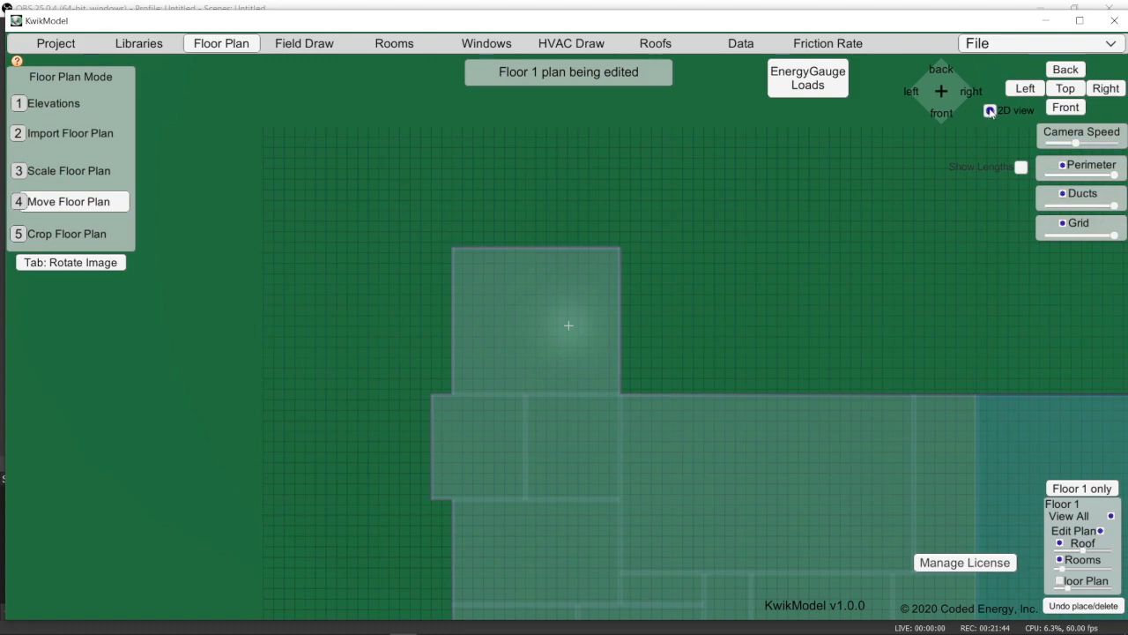
pyautogui.click(990, 113)
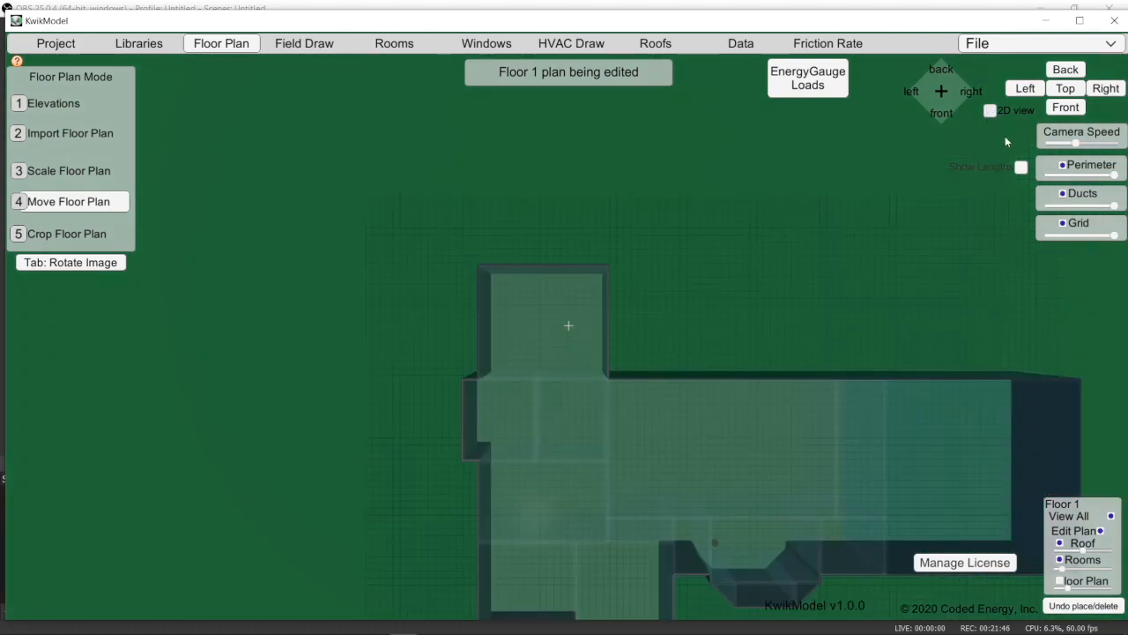
pyautogui.moveTo(637, 387); pyautogui.dragTo(634, 160, button='right')
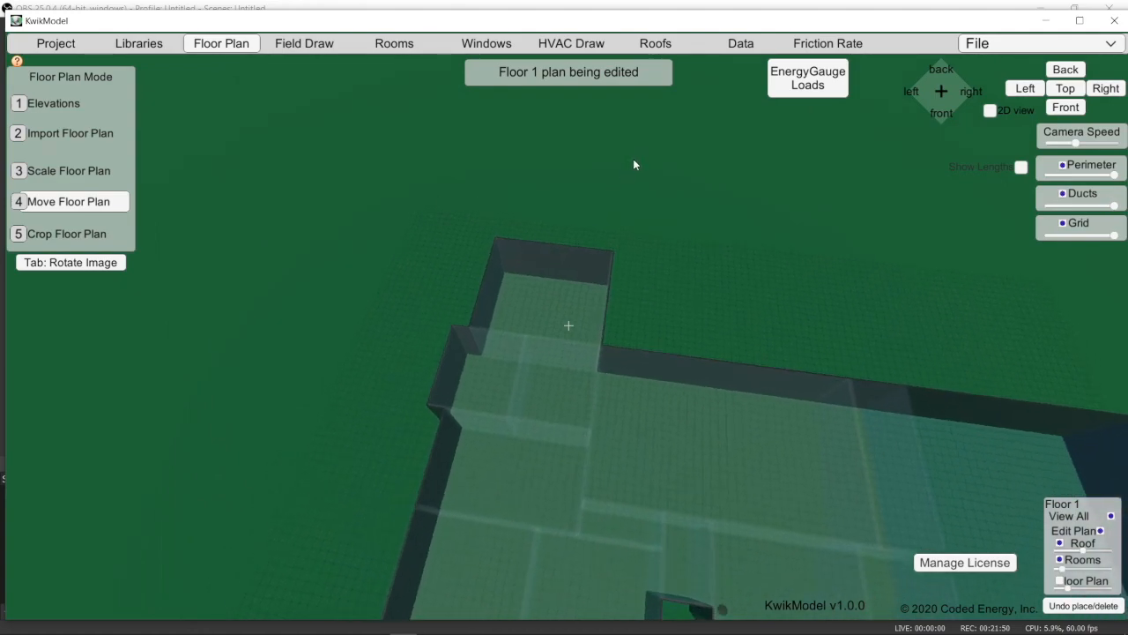
pyautogui.click(394, 43)
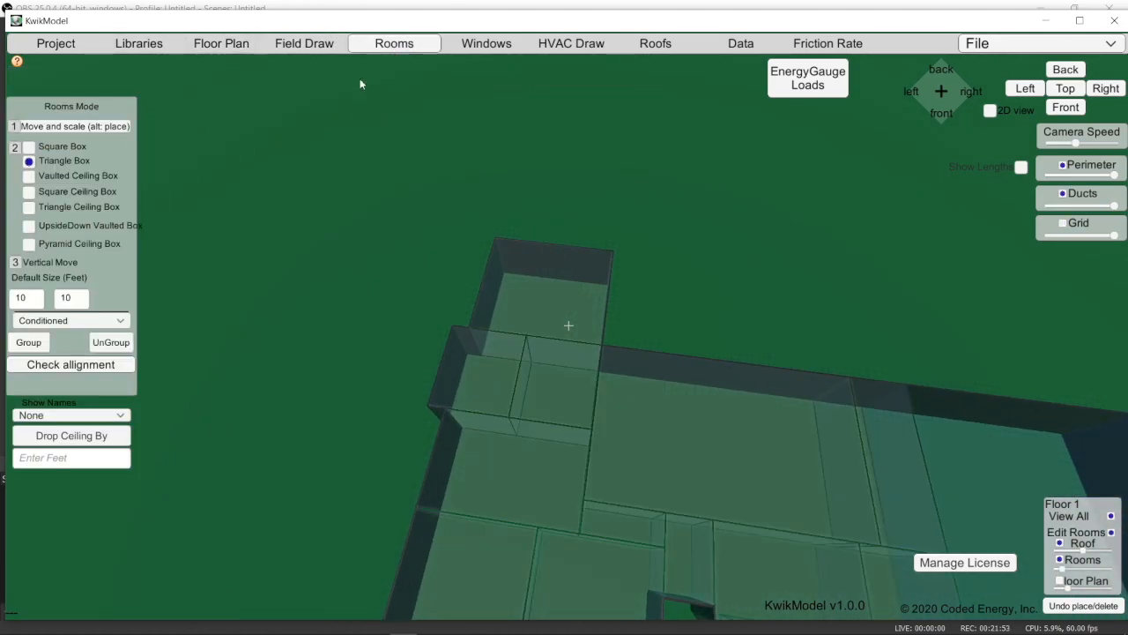
# - Place a Vaulted Ceiling Box over the master bedroom, align it with the right wall, and stretch it to 14 long
pyautogui.click(30, 177)
pyautogui.click(120, 259)
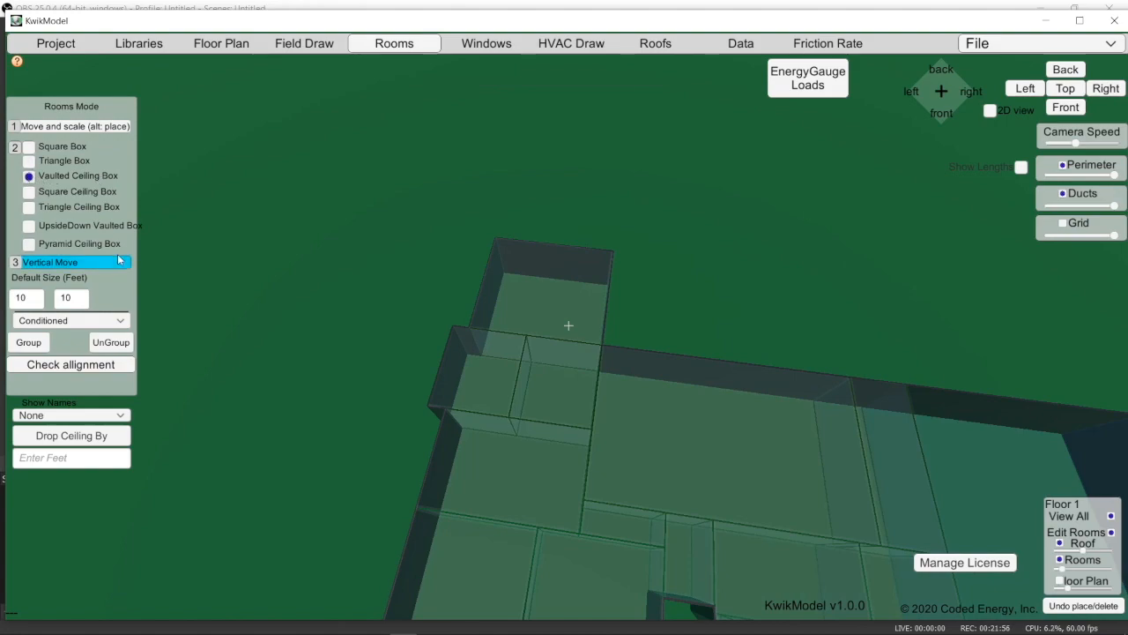
pyautogui.click(512, 301)
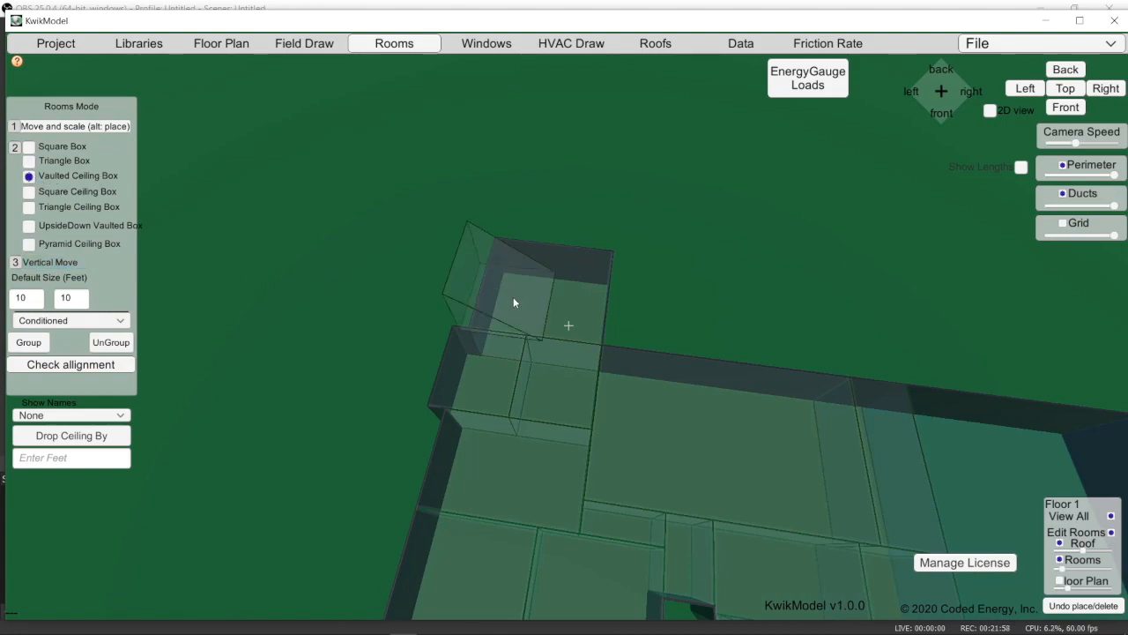
pyautogui.click(520, 294)
pyautogui.moveTo(524, 293); pyautogui.dragTo(577, 291)
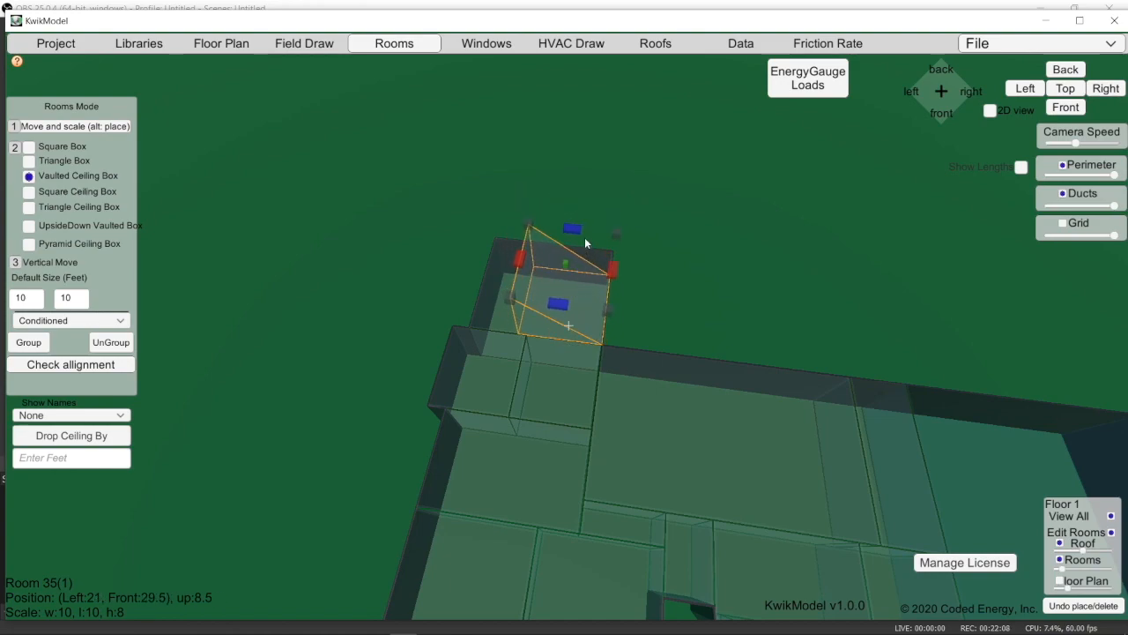
pyautogui.moveTo(573, 233); pyautogui.dragTo(585, 207)
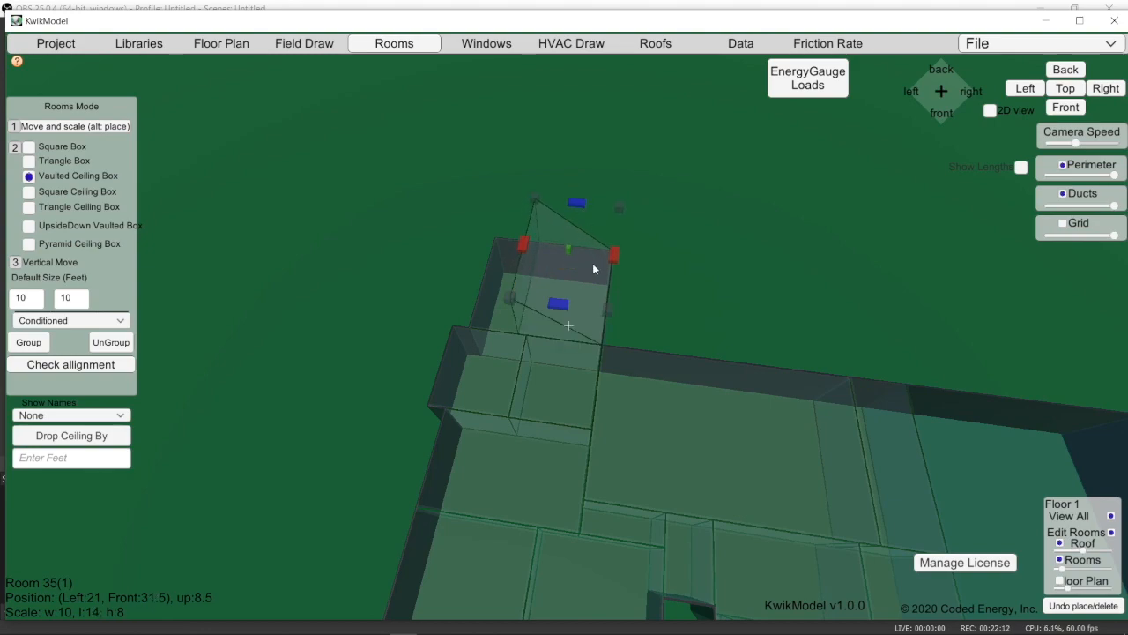
# - Resize the vaulted box to 8.5 wide and 3 high, keeping it against the master bedroom's right wall
pyautogui.moveTo(662, 328); pyautogui.dragTo(712, 270, button='middle')
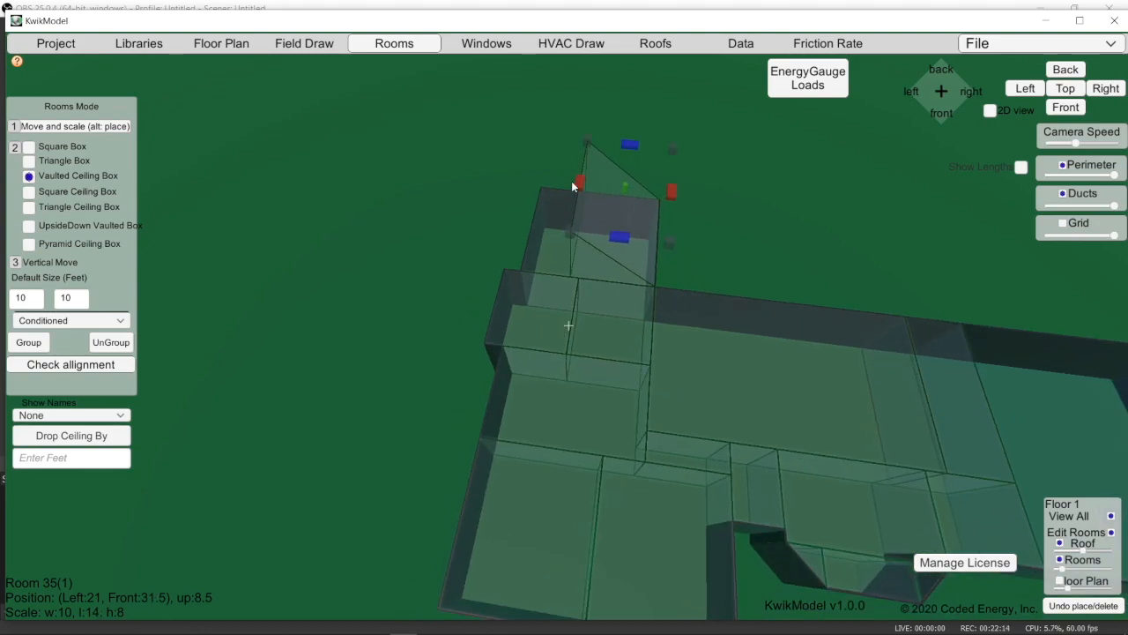
pyautogui.moveTo(565, 183); pyautogui.dragTo(522, 180)
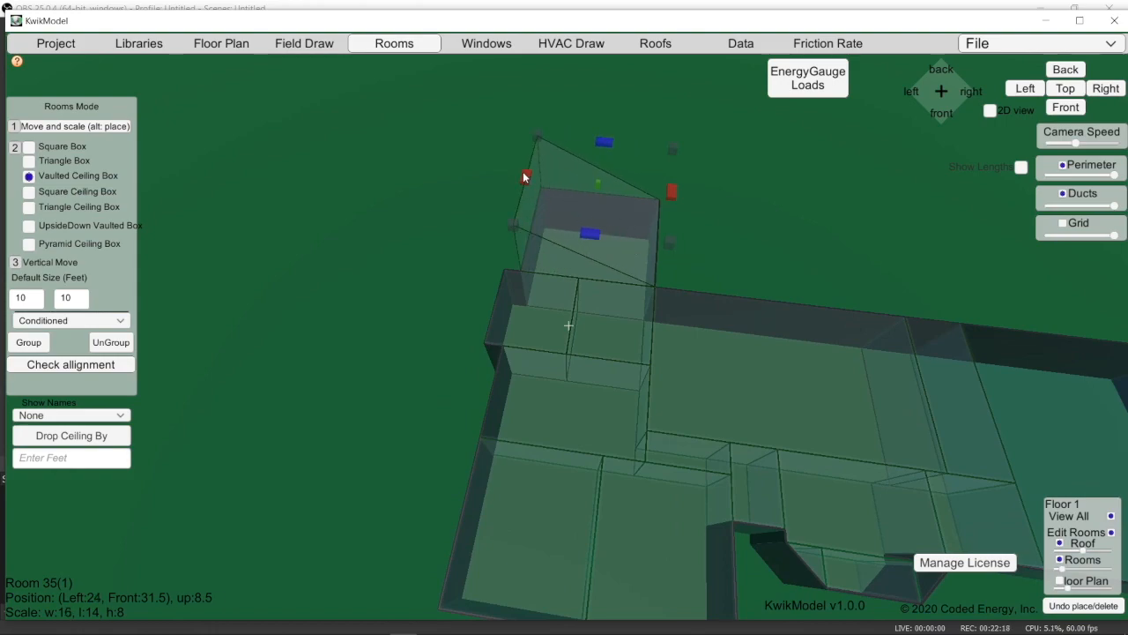
pyautogui.click(575, 189)
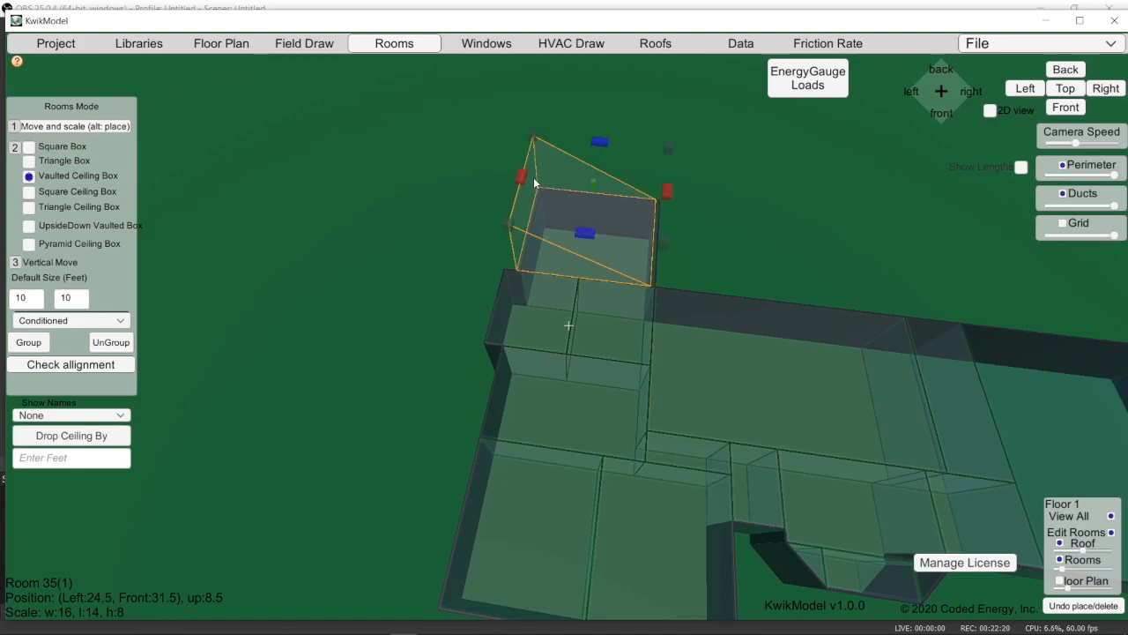
pyautogui.moveTo(607, 230); pyautogui.dragTo(610, 225)
pyautogui.moveTo(528, 179); pyautogui.dragTo(594, 200)
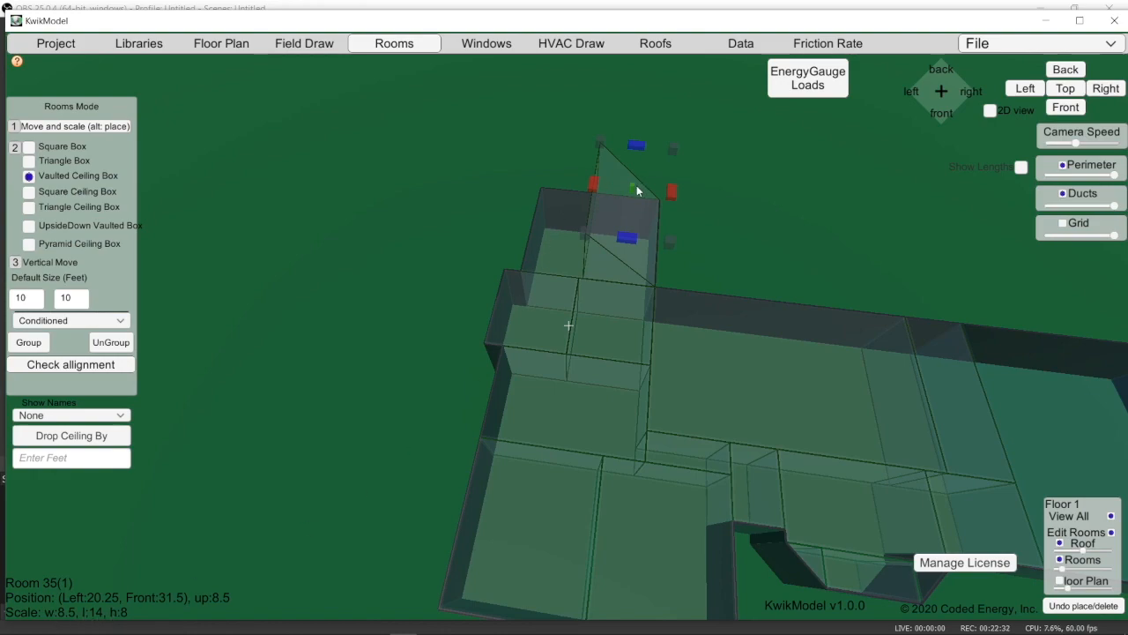
pyautogui.moveTo(633, 187); pyautogui.dragTo(625, 223)
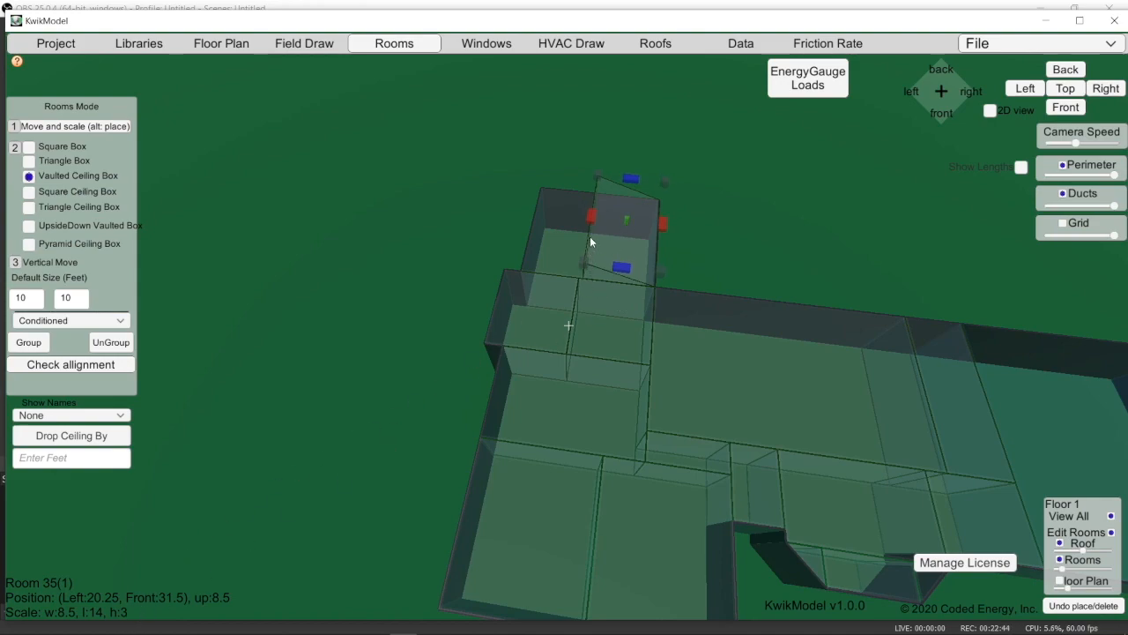
pyautogui.click(467, 218)
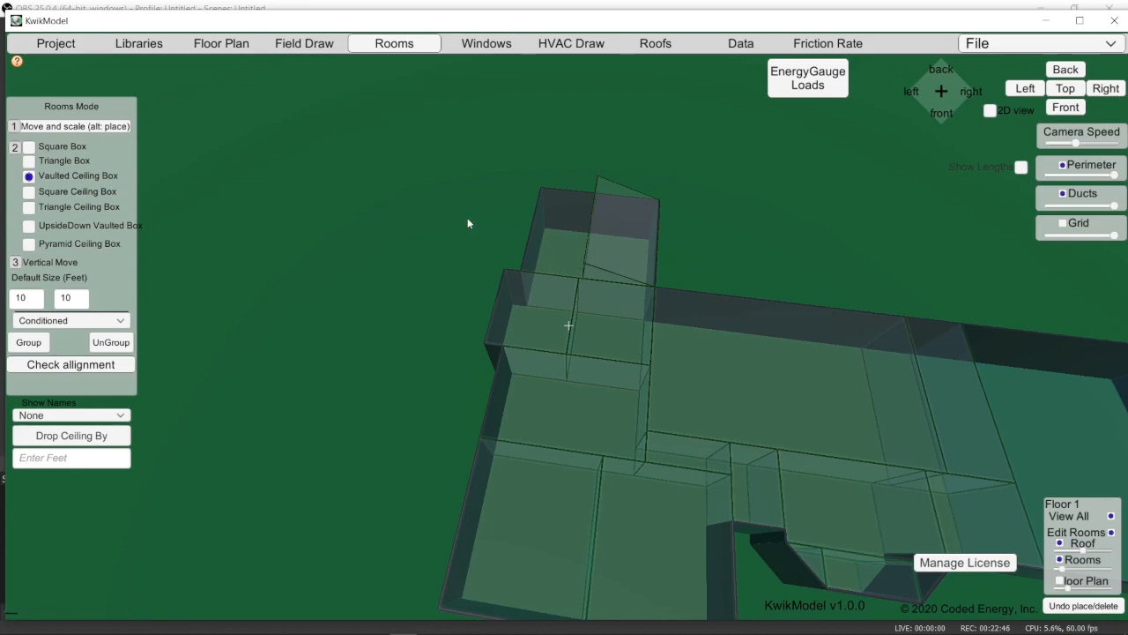
# - Place a second Vaulted Ceiling Box beside the first at Left 29.5, Front 30, rotated so their high sides meet
pyautogui.click(564, 228)
pyautogui.moveTo(546, 230); pyautogui.dragTo(554, 224)
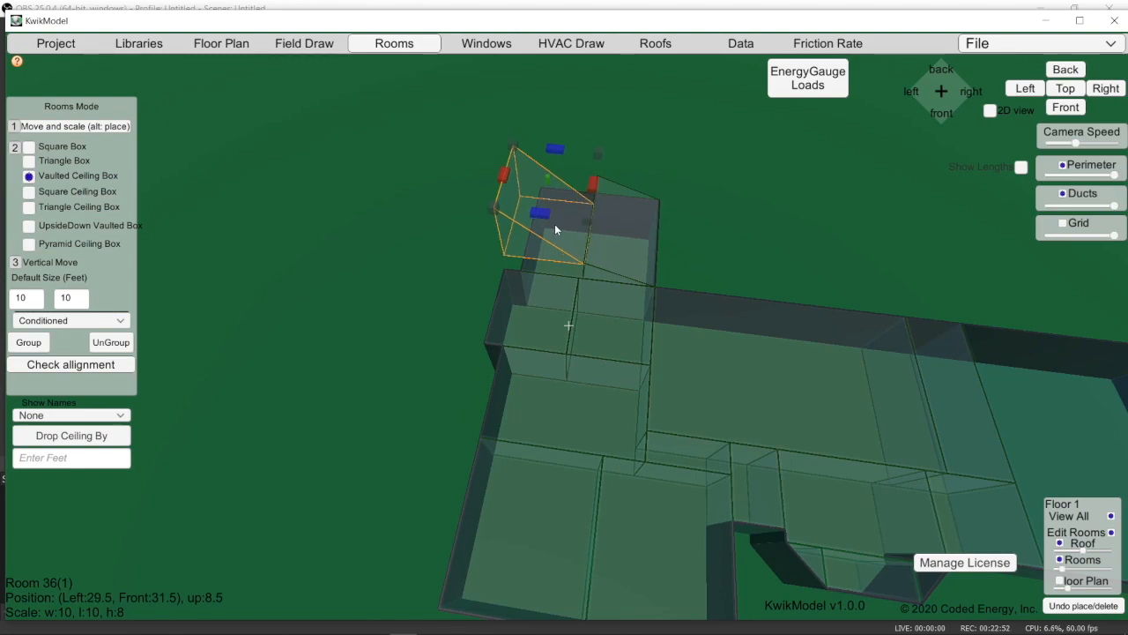
pyautogui.press('r')
pyautogui.press('r')
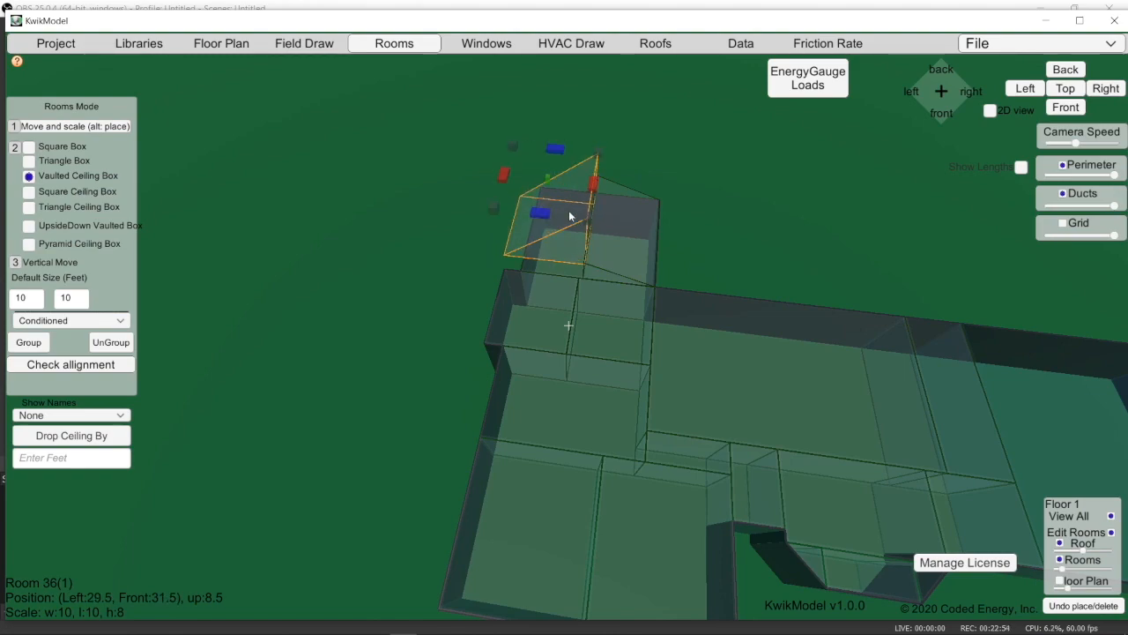
pyautogui.moveTo(570, 216); pyautogui.dragTo(575, 229)
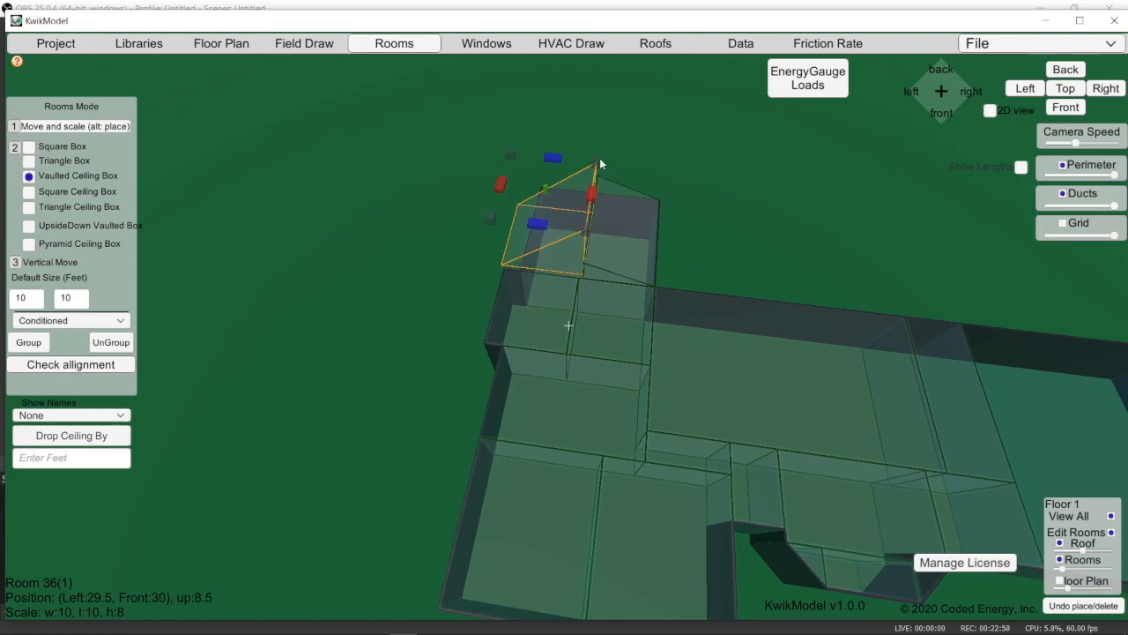
# - Fit the second vaulted box between the master bedroom's left wall and the first box, 7.5 wide and 13.5 long
pyautogui.click(1068, 89)
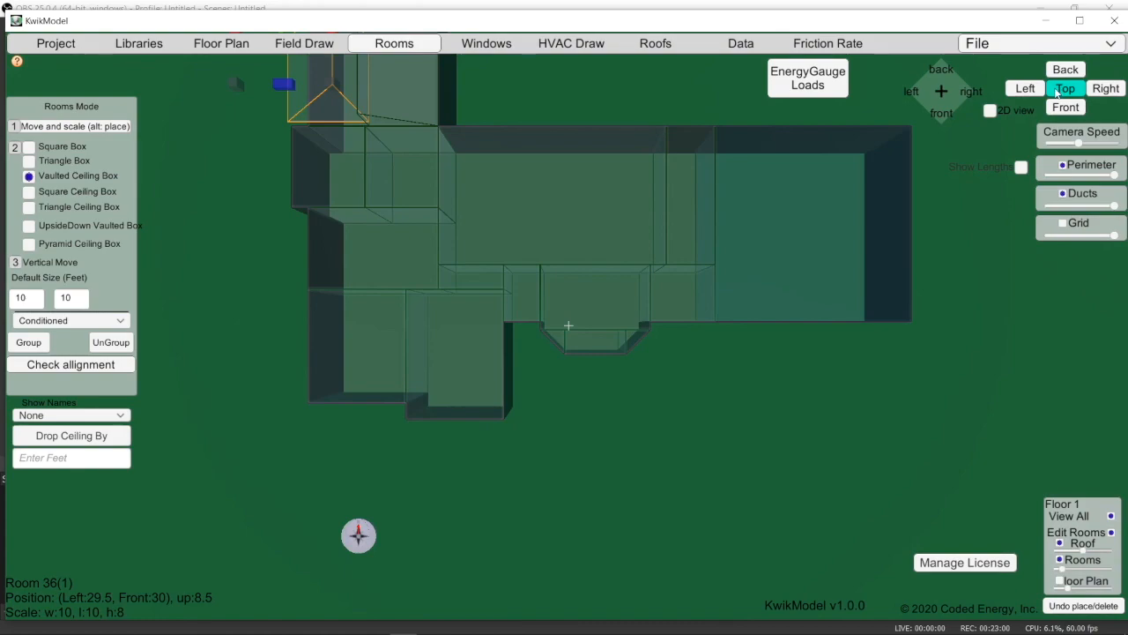
pyautogui.click(990, 111)
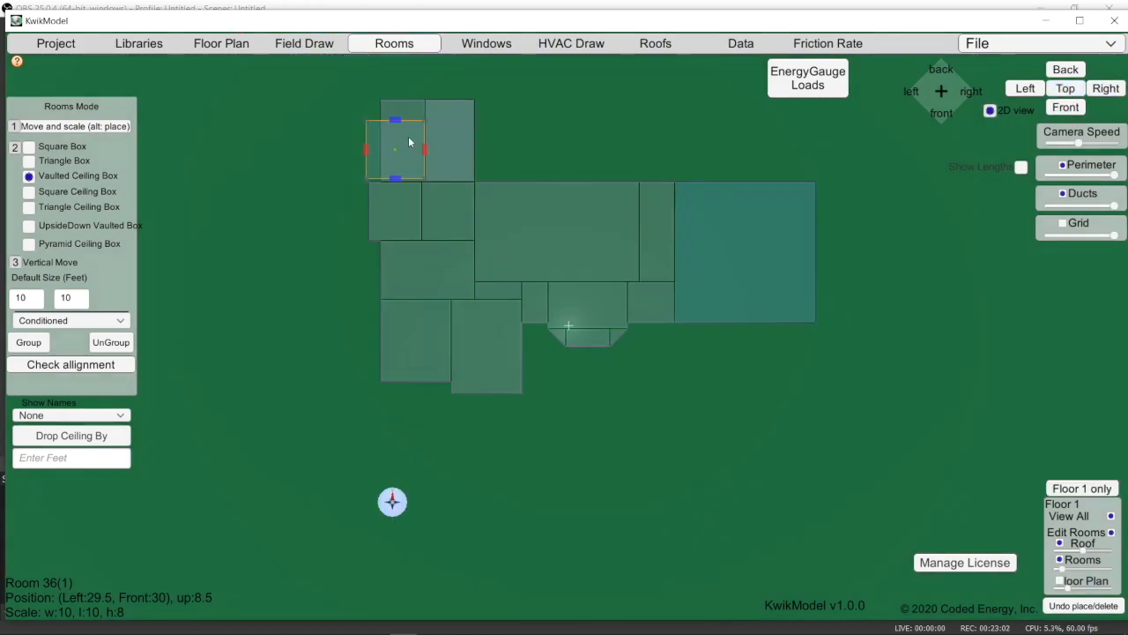
pyautogui.moveTo(499, 219); pyautogui.dragTo(504, 200)
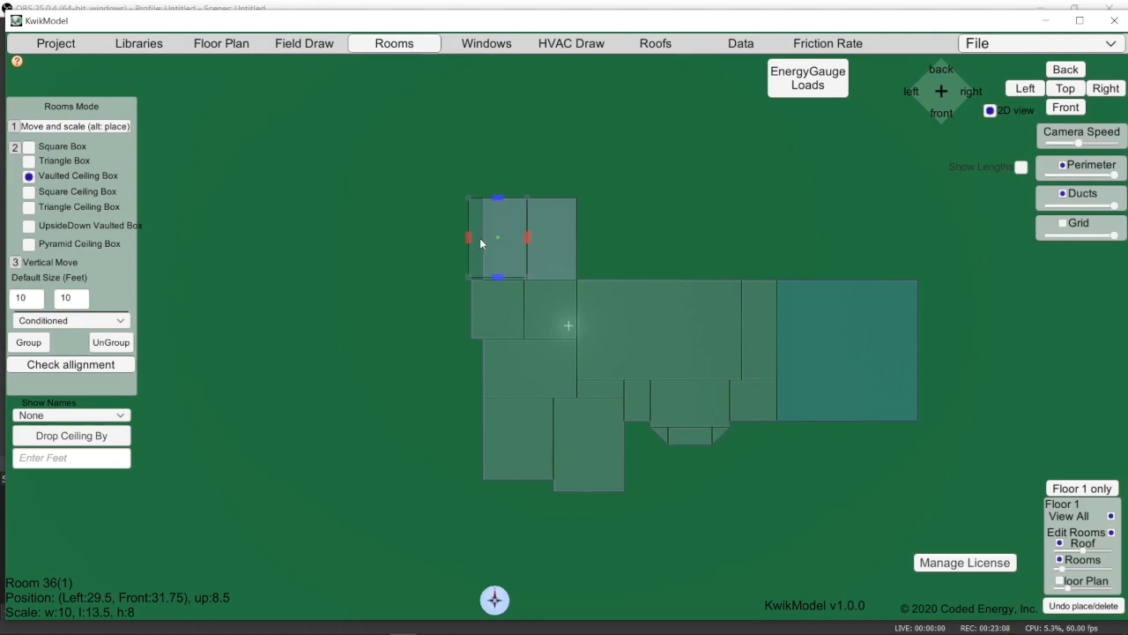
pyautogui.moveTo(466, 235); pyautogui.dragTo(480, 236)
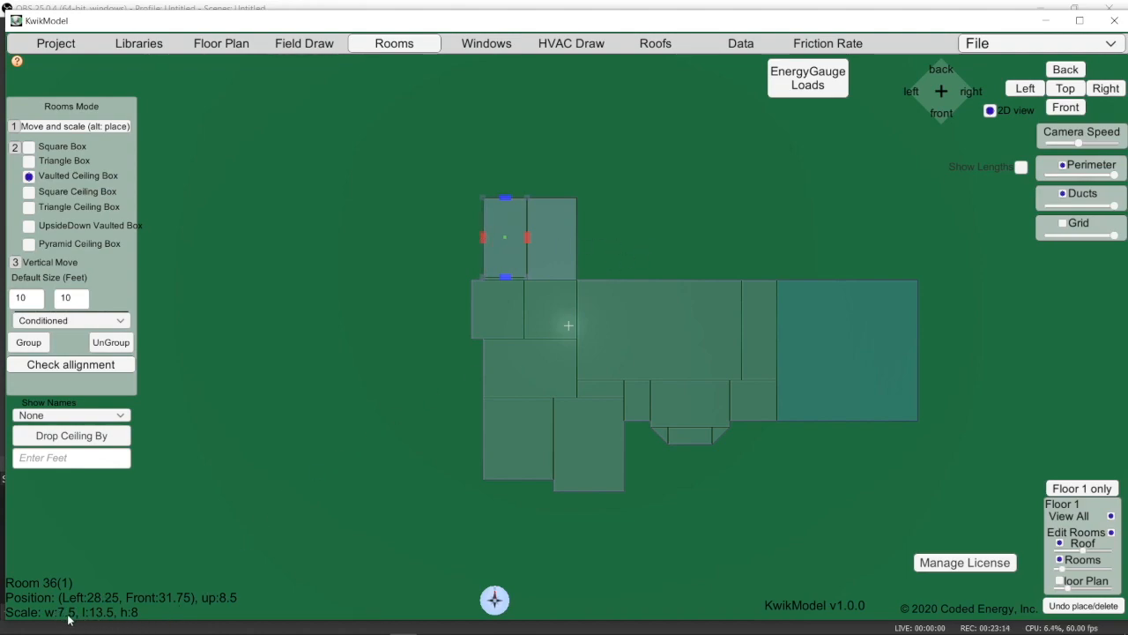
# - Shift the shared edge of the two master bedroom vaulted boxes so each is 8 wide
pyautogui.click(544, 253)
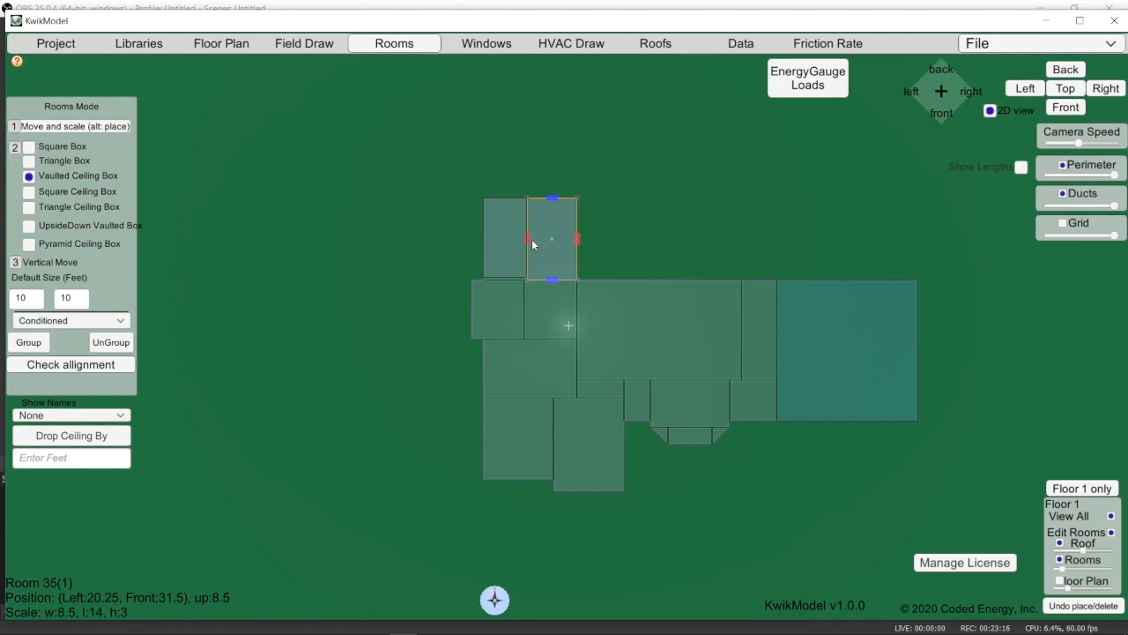
pyautogui.click(521, 244)
pyautogui.moveTo(527, 238); pyautogui.dragTo(530, 237)
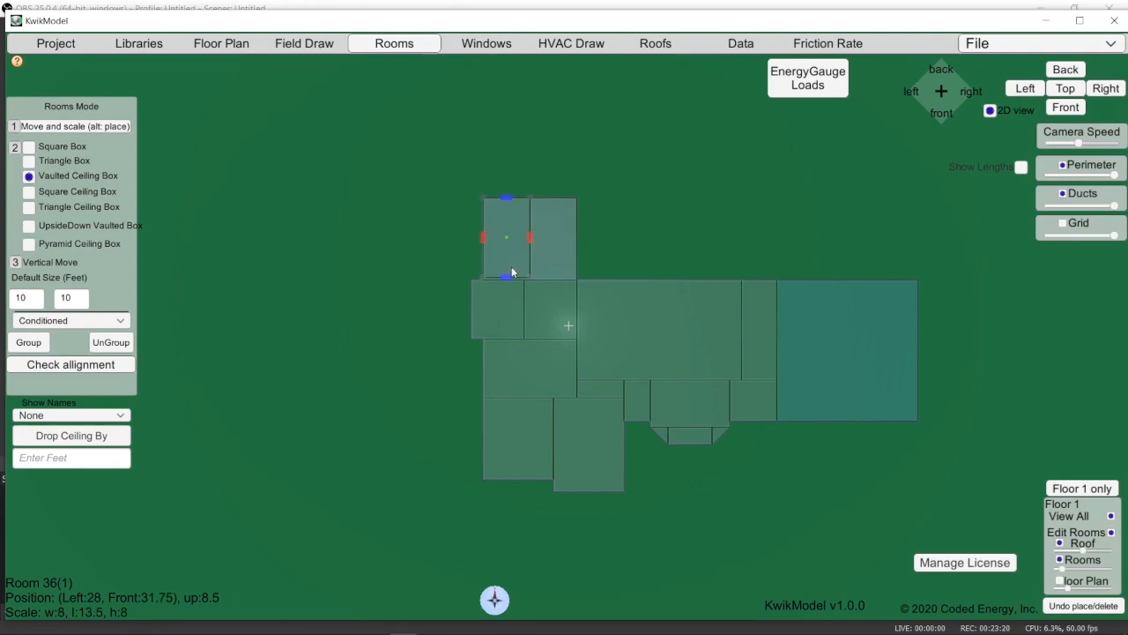
pyautogui.click(547, 263)
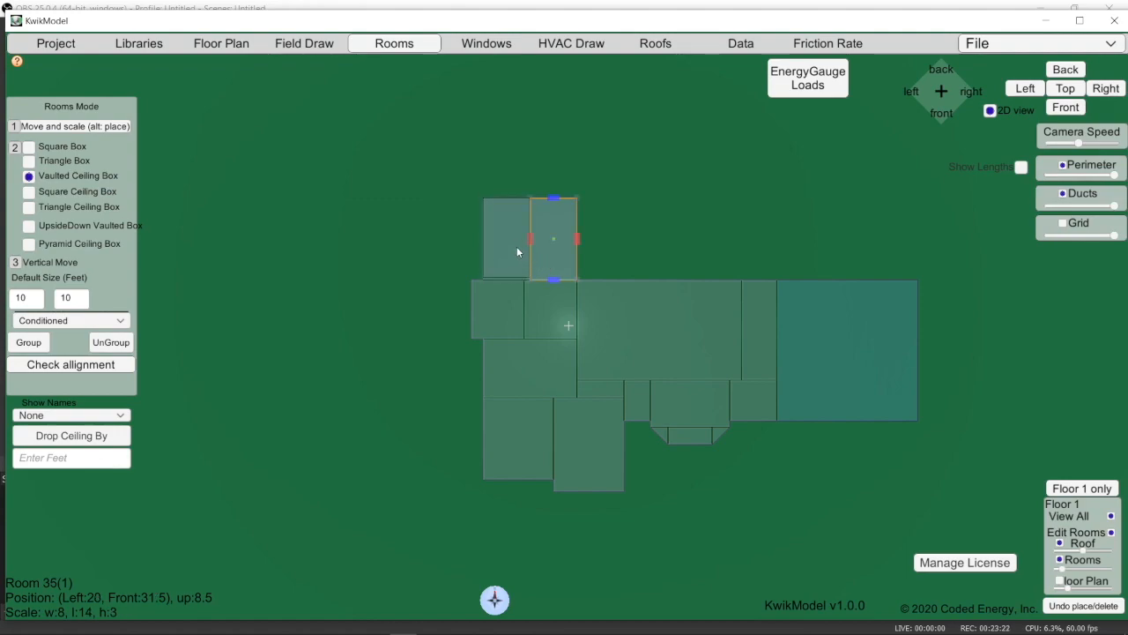
pyautogui.click(516, 248)
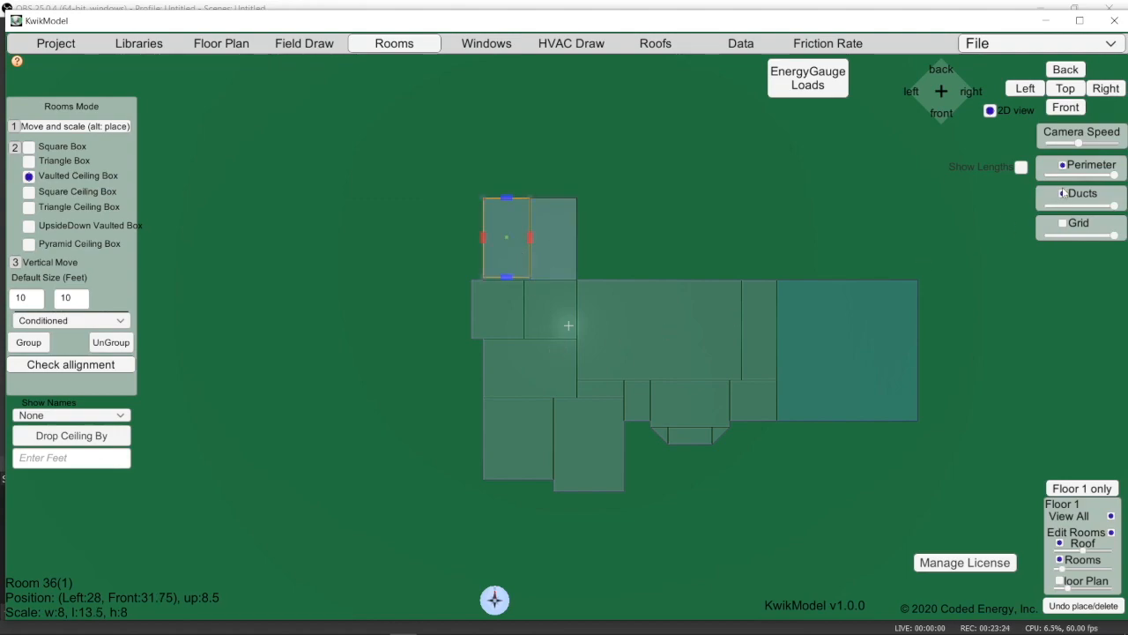
# - In a tilted 3D view, lower the left vaulted box over the master bedroom to 3 high
pyautogui.click(608, 272)
pyautogui.moveTo(577, 293); pyautogui.dragTo(573, 162, button='right')
pyautogui.click(520, 208)
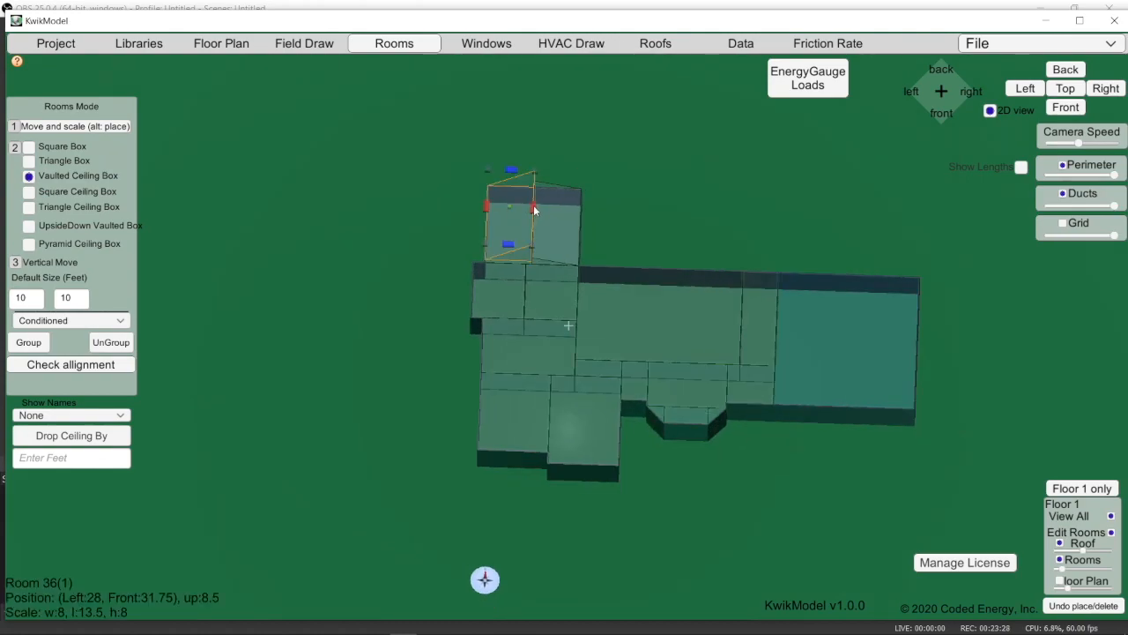
pyautogui.moveTo(563, 294); pyautogui.dragTo(536, 167, button='right')
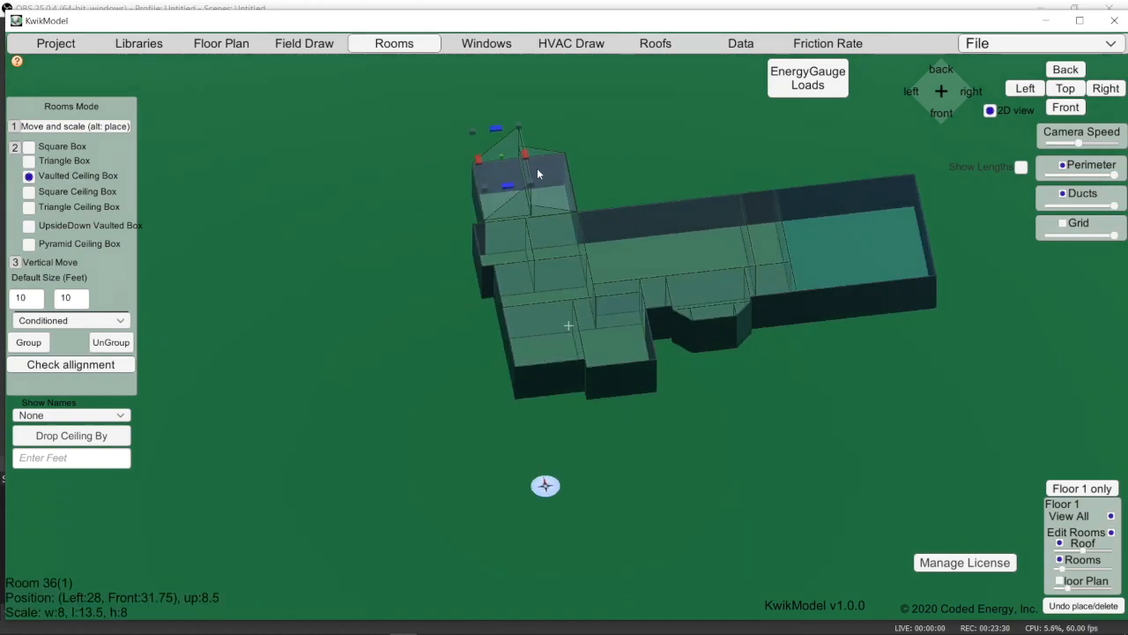
pyautogui.scroll(2, 538, 174)
pyautogui.press('w')
pyautogui.press('a')
pyautogui.scroll(2, 641, 316)
pyautogui.press('a')
pyautogui.press('w')
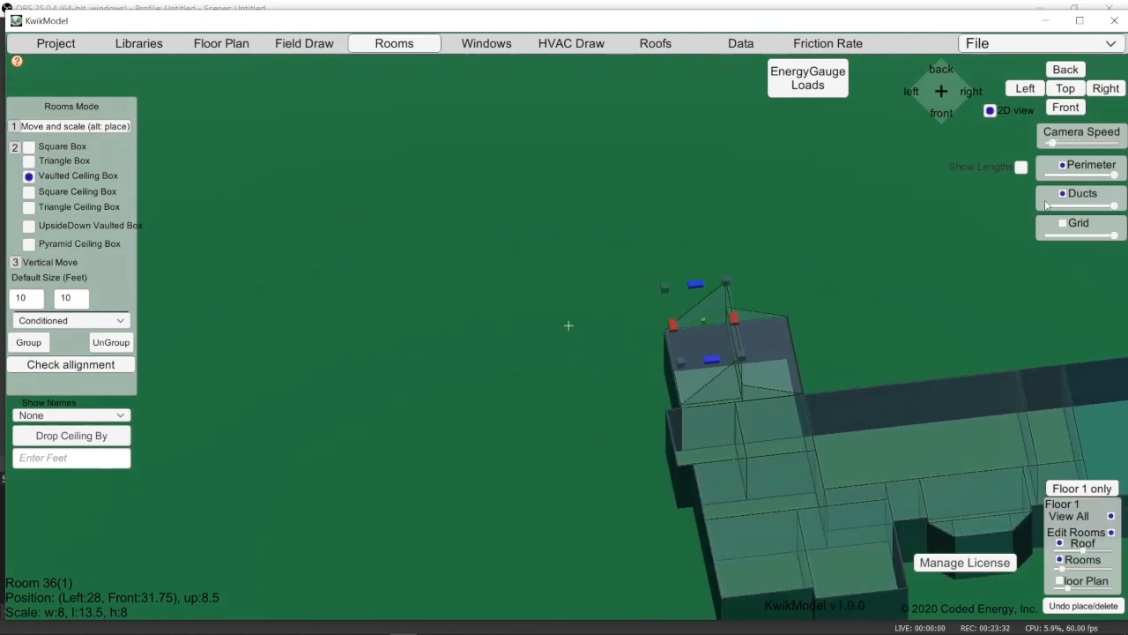
pyautogui.click(990, 111)
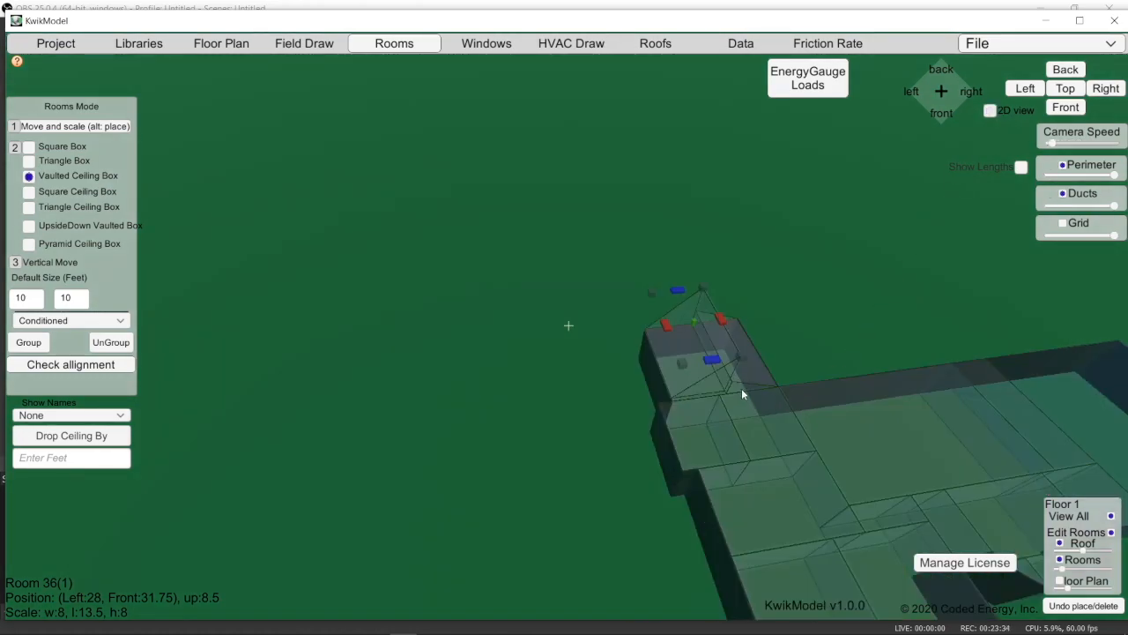
pyautogui.scroll(2, 744, 397)
pyautogui.scroll(3, 744, 391)
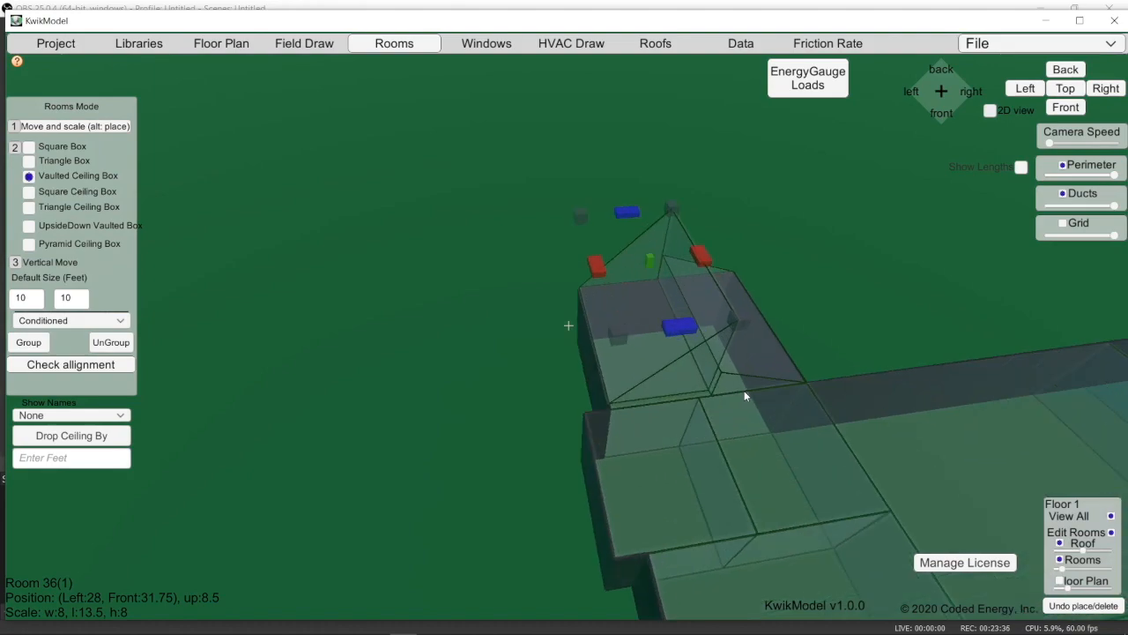
pyautogui.moveTo(630, 229); pyautogui.dragTo(629, 291)
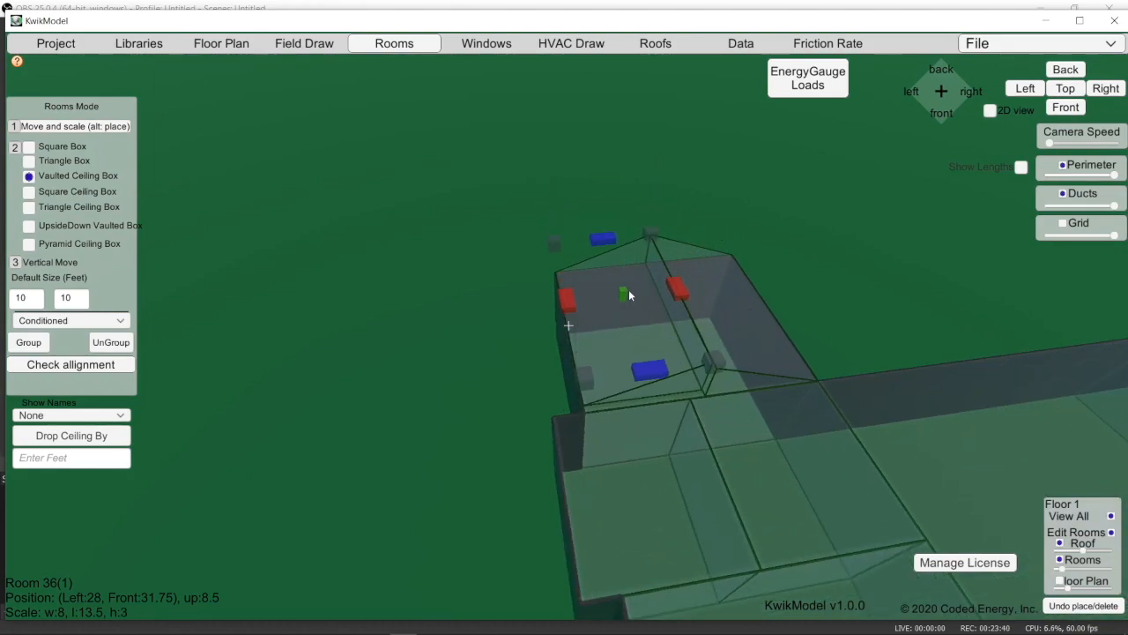
# - Stretch the left vaulted box to 14 long and readjust its height to match the neighbouring box
pyautogui.moveTo(658, 375); pyautogui.dragTo(666, 387)
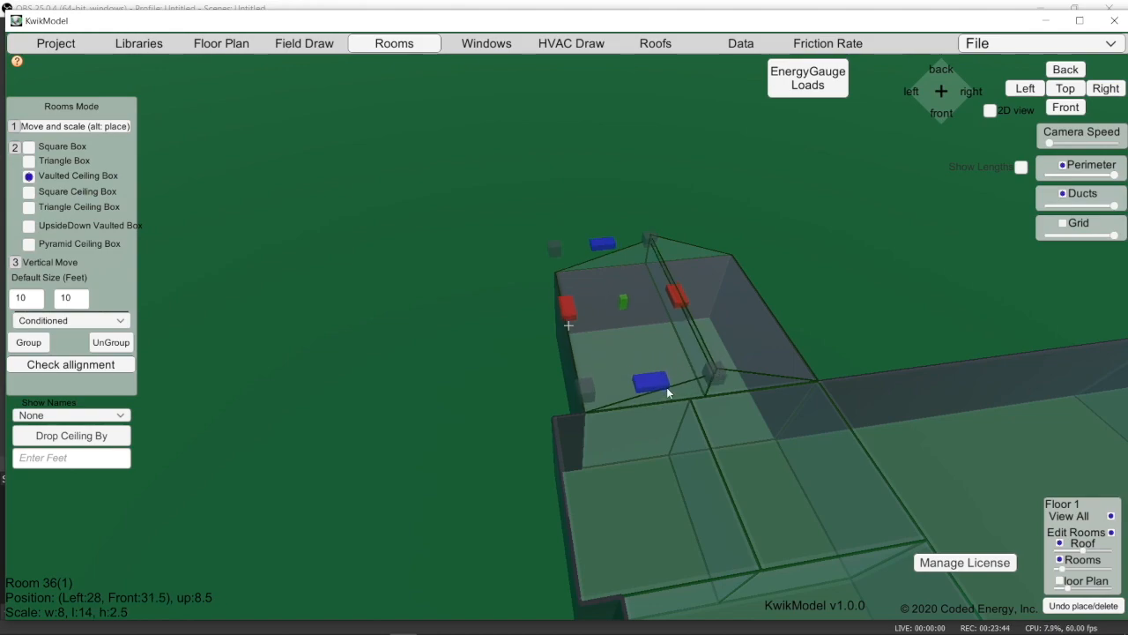
pyautogui.moveTo(621, 302); pyautogui.dragTo(626, 291)
pyautogui.moveTo(939, 298); pyautogui.dragTo(874, 220, button='right')
pyautogui.moveTo(791, 349)
pyautogui.mouseDown(button='right')
pyautogui.moveTo(799, 309)
pyautogui.moveTo(639, 316)
pyautogui.moveTo(839, 300)
pyautogui.moveTo(791, 314)
pyautogui.moveTo(924, 326)
pyautogui.moveTo(690, 300)
pyautogui.moveTo(565, 196)
pyautogui.moveTo(792, 367)
pyautogui.mouseUp(button='right')
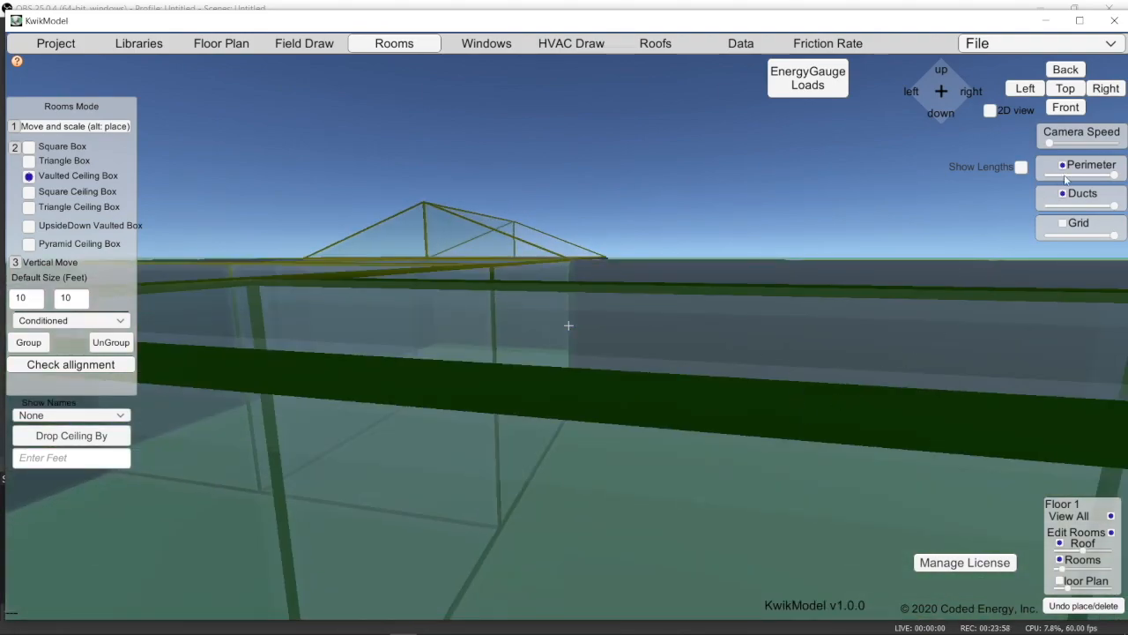
# - Rotate the vaulted box over the large central room so its high side faces the front of the house
pyautogui.click(1066, 88)
pyautogui.moveTo(606, 191); pyautogui.dragTo(578, 255, button='right')
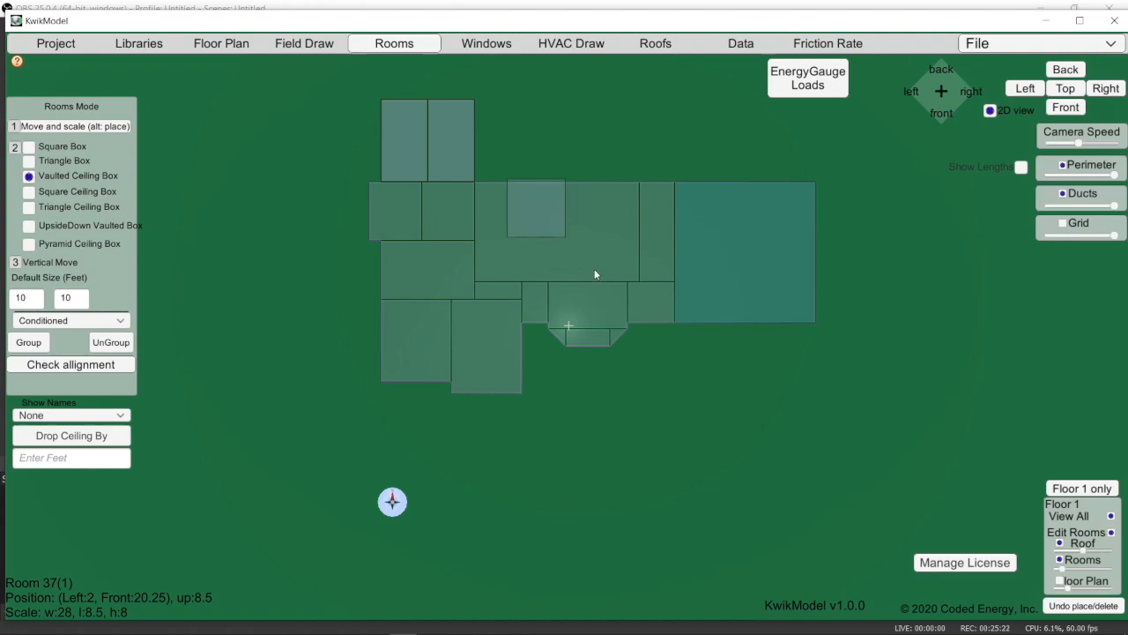
pyautogui.moveTo(591, 229); pyautogui.dragTo(629, 153, button='middle')
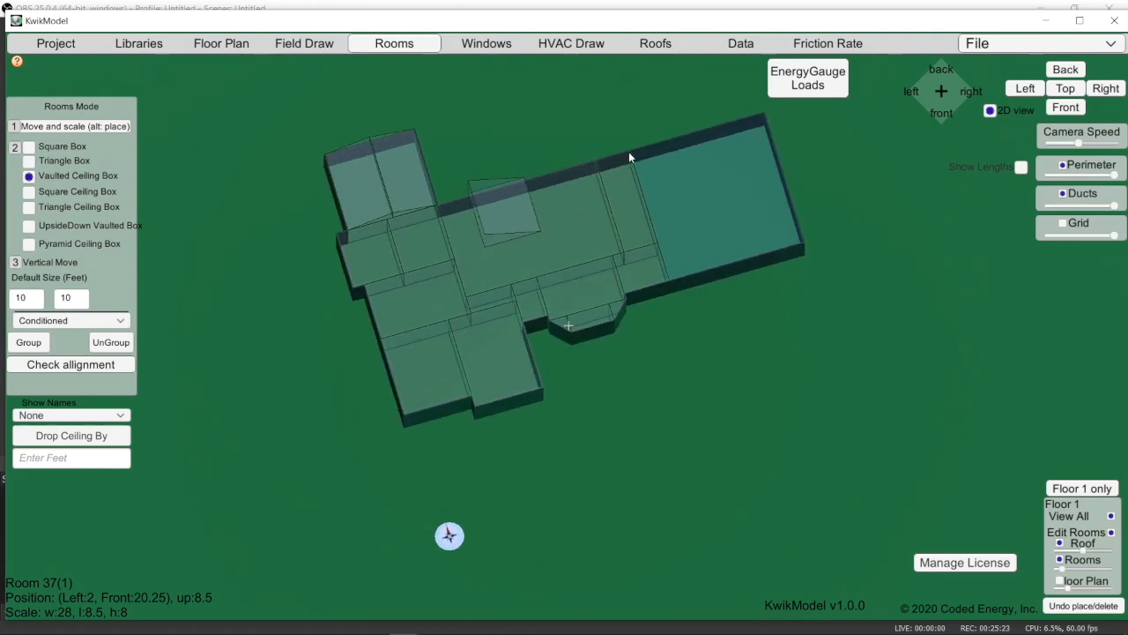
pyautogui.click(492, 218)
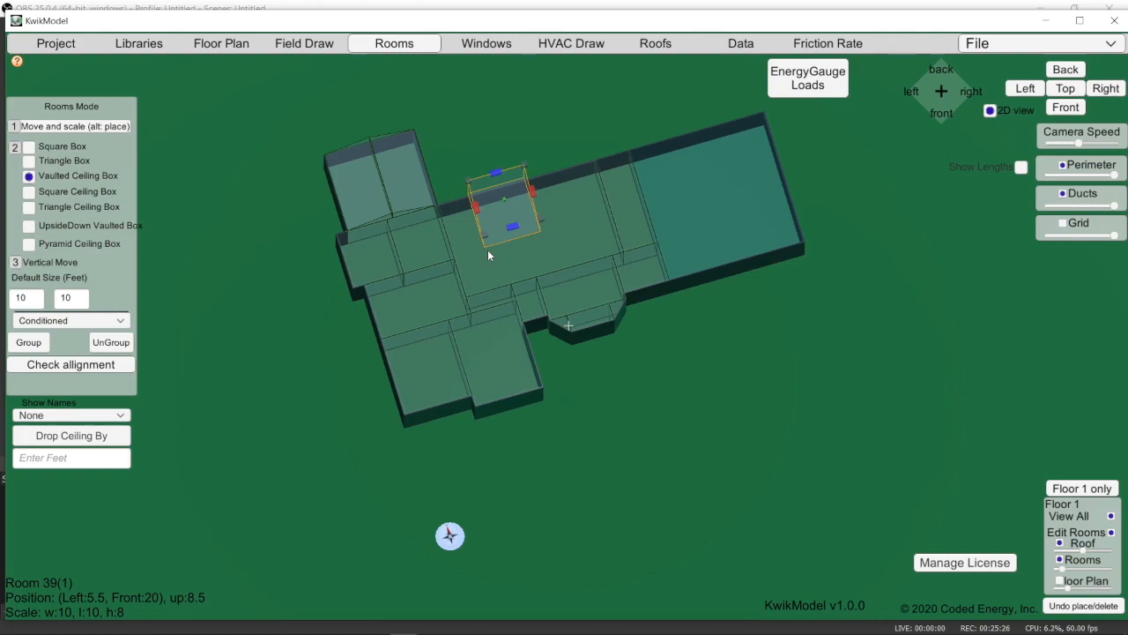
pyautogui.press('r')
pyautogui.press('r')
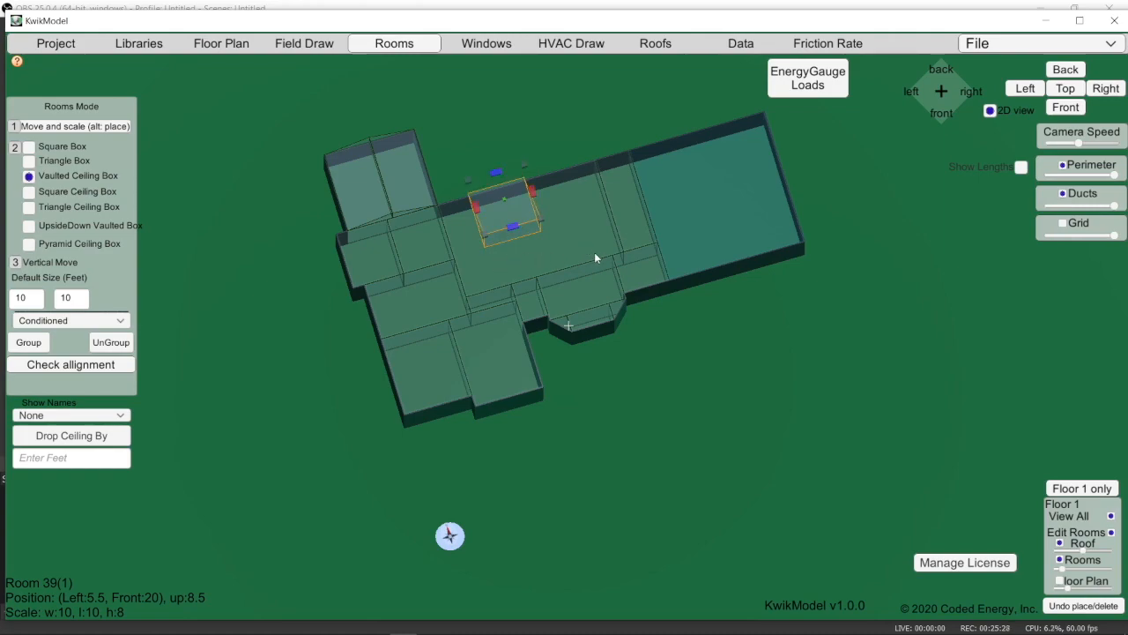
# - Place another Vaulted Ceiling Box in front of it at Left 0.5, Front 7
pyautogui.press('alt')
pyautogui.keyDown('alt'); pyautogui.click(556, 280); pyautogui.keyUp('alt')
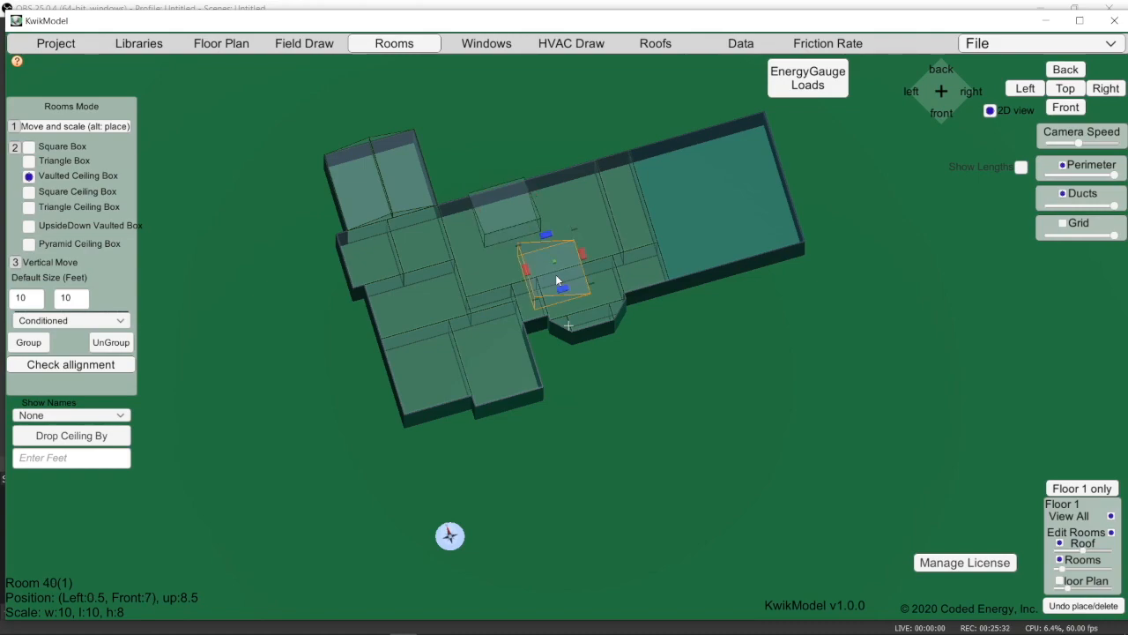
pyautogui.click(653, 236)
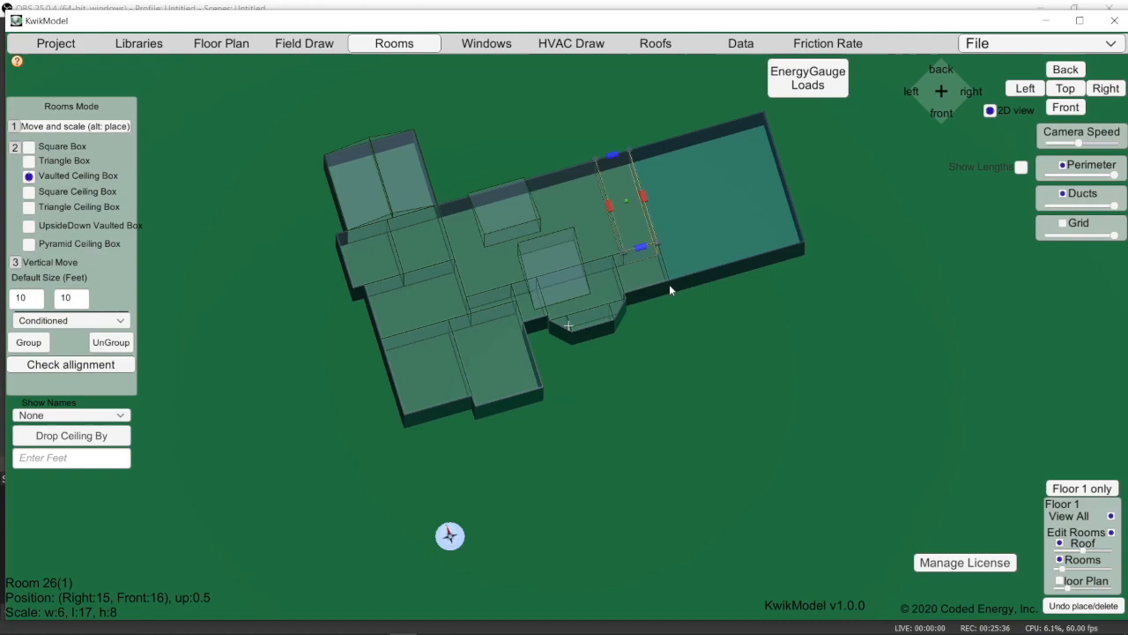
# - Align the rear vaulted box with the central room's back and left walls and stretch it to 28 wide
pyautogui.click(1064, 91)
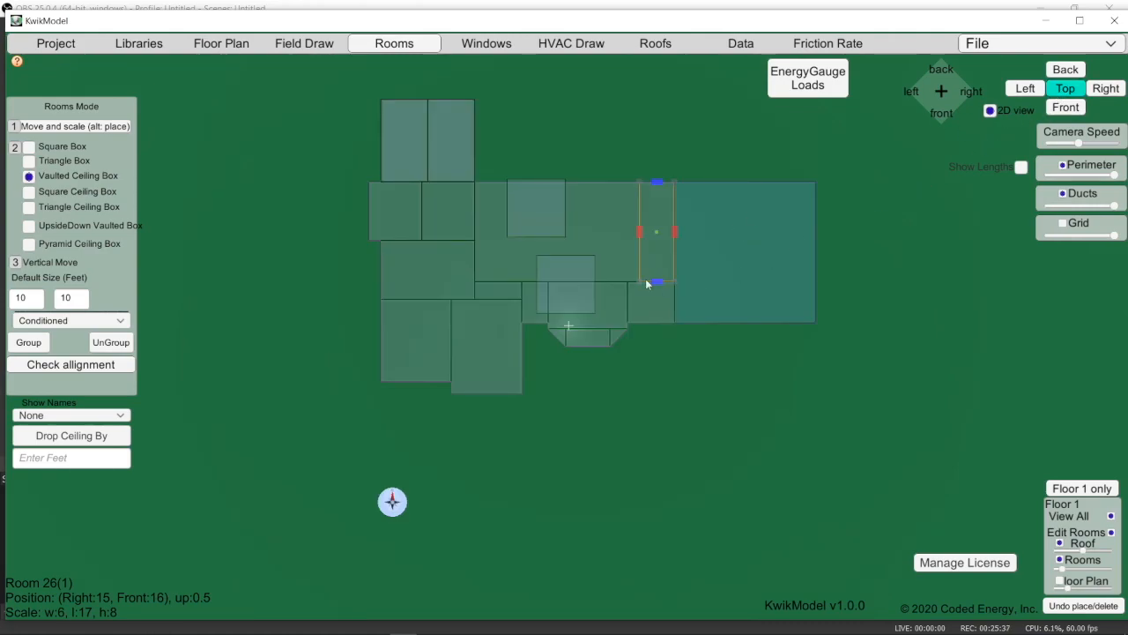
pyautogui.click(542, 209)
pyautogui.moveTo(537, 221); pyautogui.dragTo(637, 213)
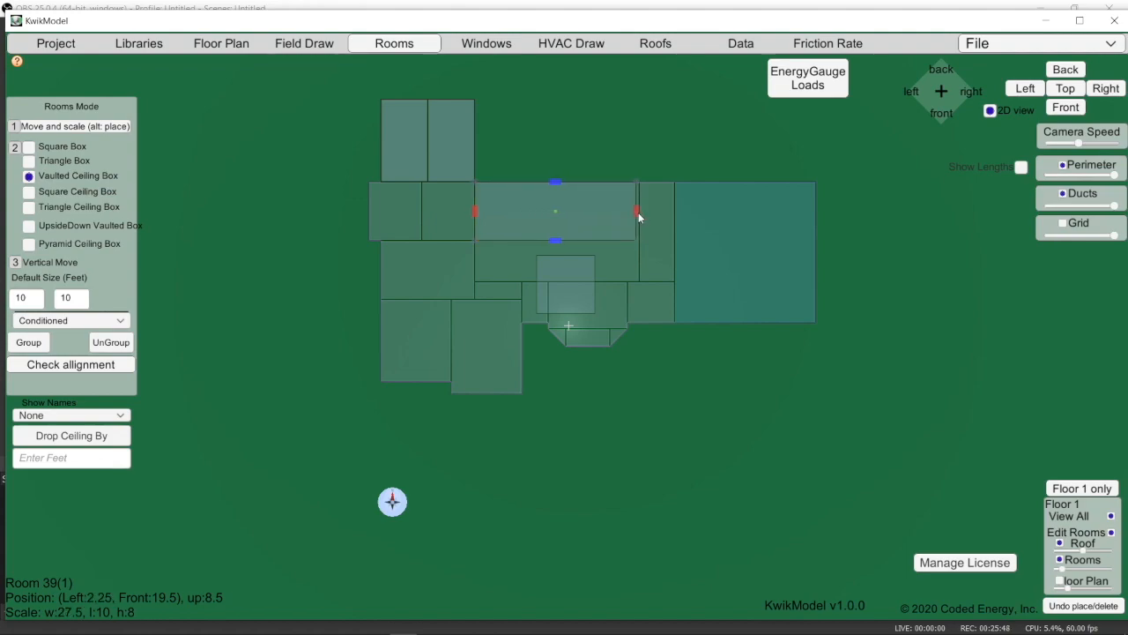
# - Move the front vaulted box against the rear one and stretch it to 28 wide, at Left 2, Front 9.5
pyautogui.click(585, 276)
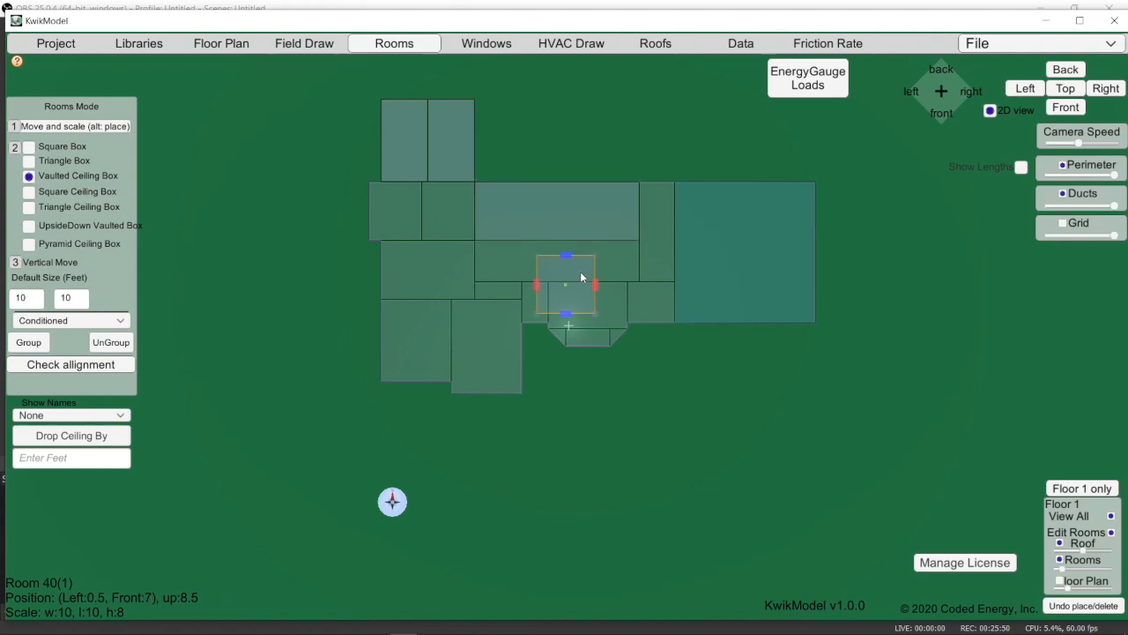
pyautogui.moveTo(573, 267); pyautogui.dragTo(665, 255)
pyautogui.scroll(2, 492, 280)
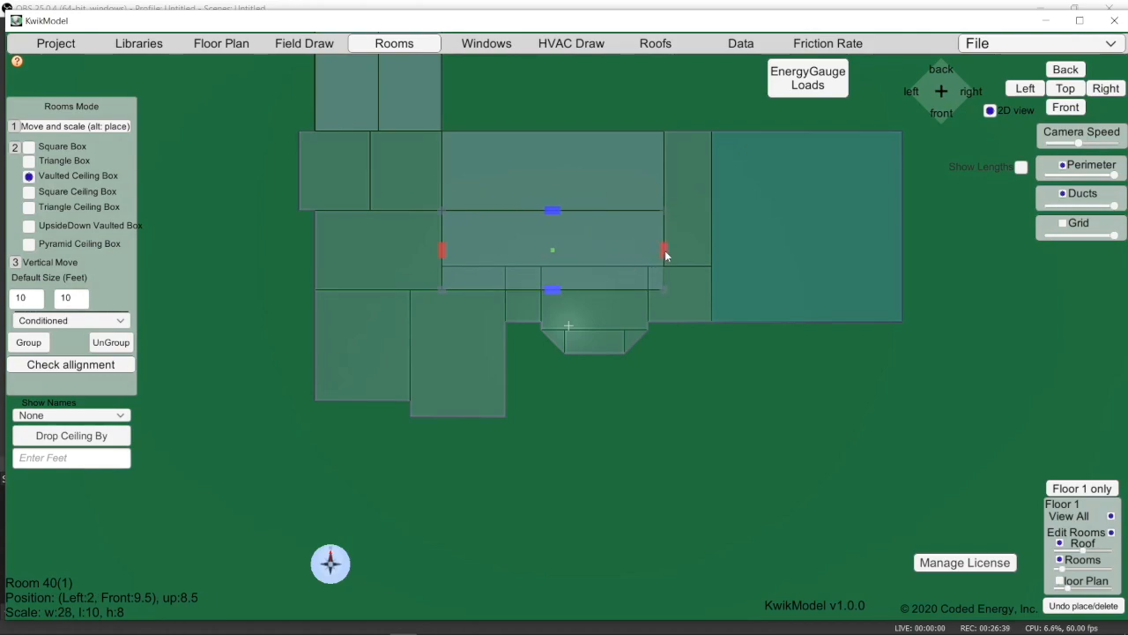
# - Shorten the front vaulted box so it ends at the central room's front wall
pyautogui.click(551, 290)
pyautogui.click(555, 245)
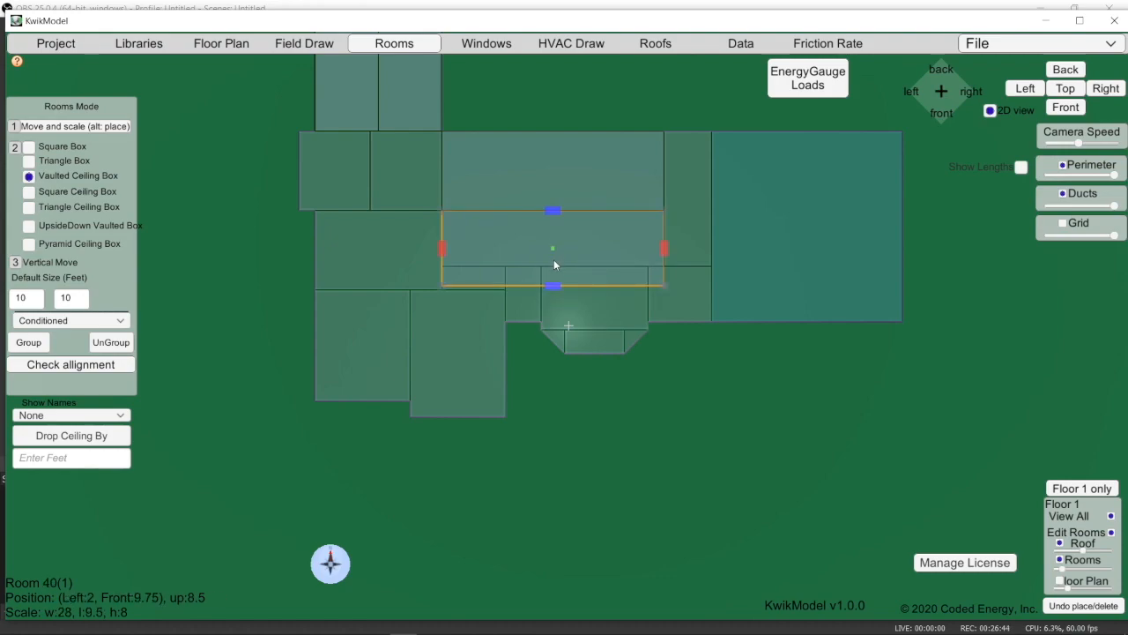
pyautogui.moveTo(551, 288); pyautogui.dragTo(552, 266)
pyautogui.click(611, 388)
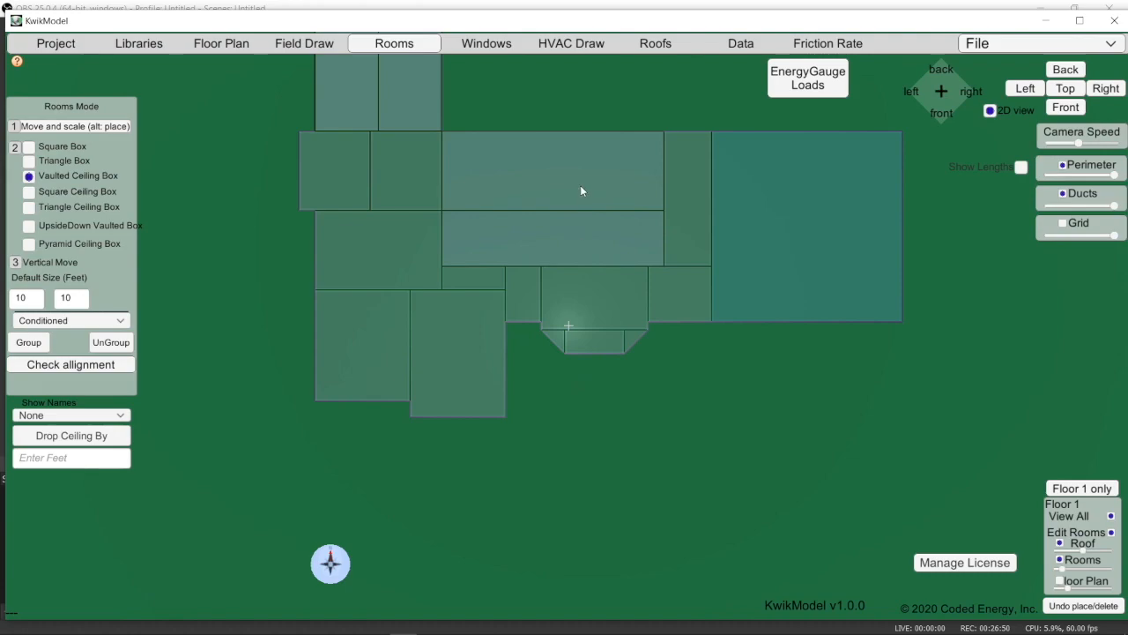
# - Shift the meeting edges of the two central room vaulted boxes so each is 8.5 long
pyautogui.click(555, 176)
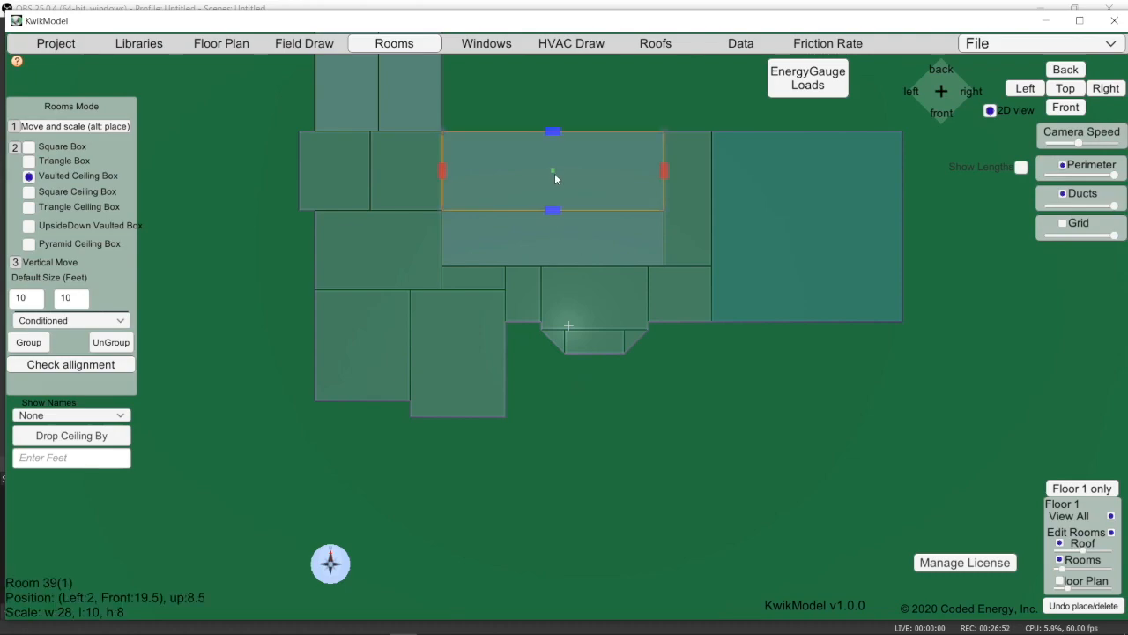
pyautogui.moveTo(554, 210); pyautogui.dragTo(556, 203)
pyautogui.click(554, 238)
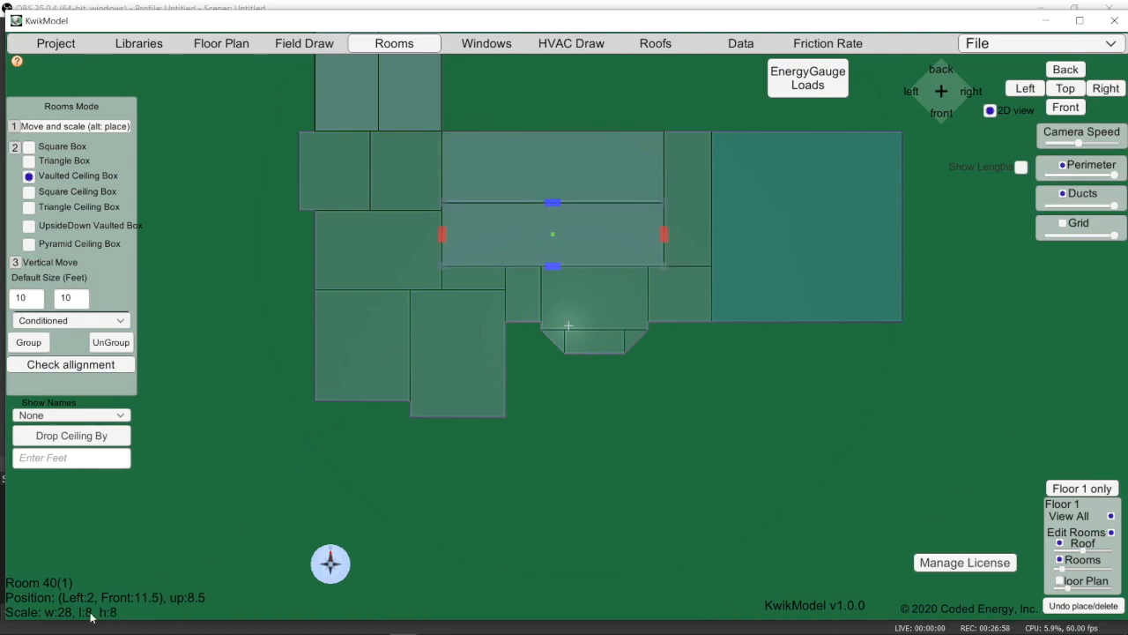
pyautogui.click(520, 165)
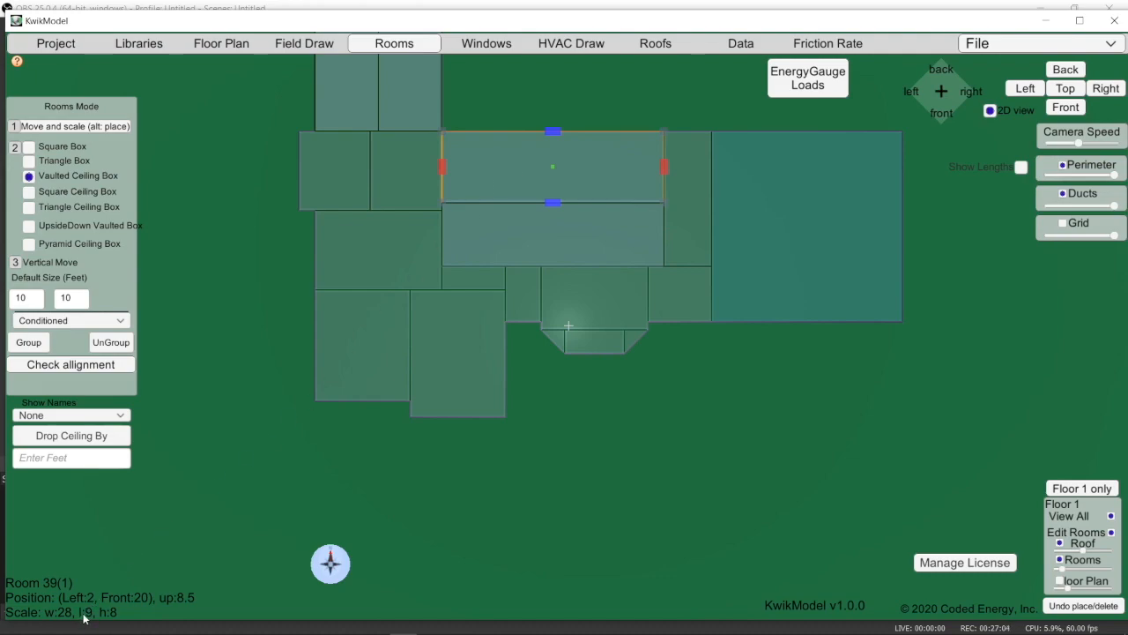
pyautogui.click(571, 250)
pyautogui.click(571, 180)
pyautogui.moveTo(555, 204); pyautogui.dragTo(554, 201)
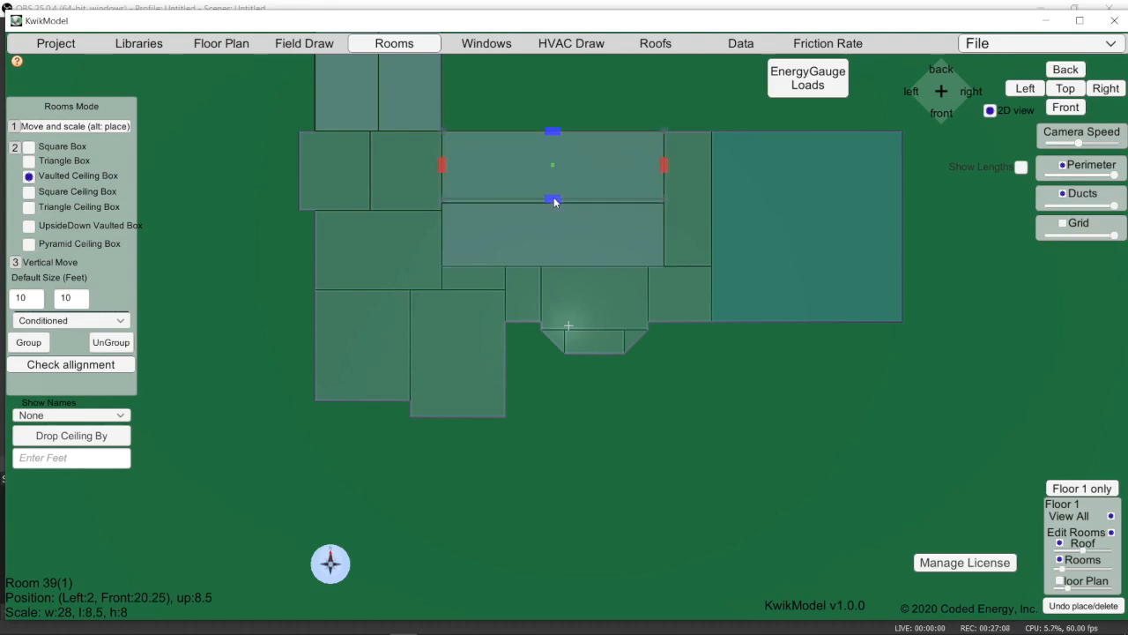
pyautogui.click(554, 221)
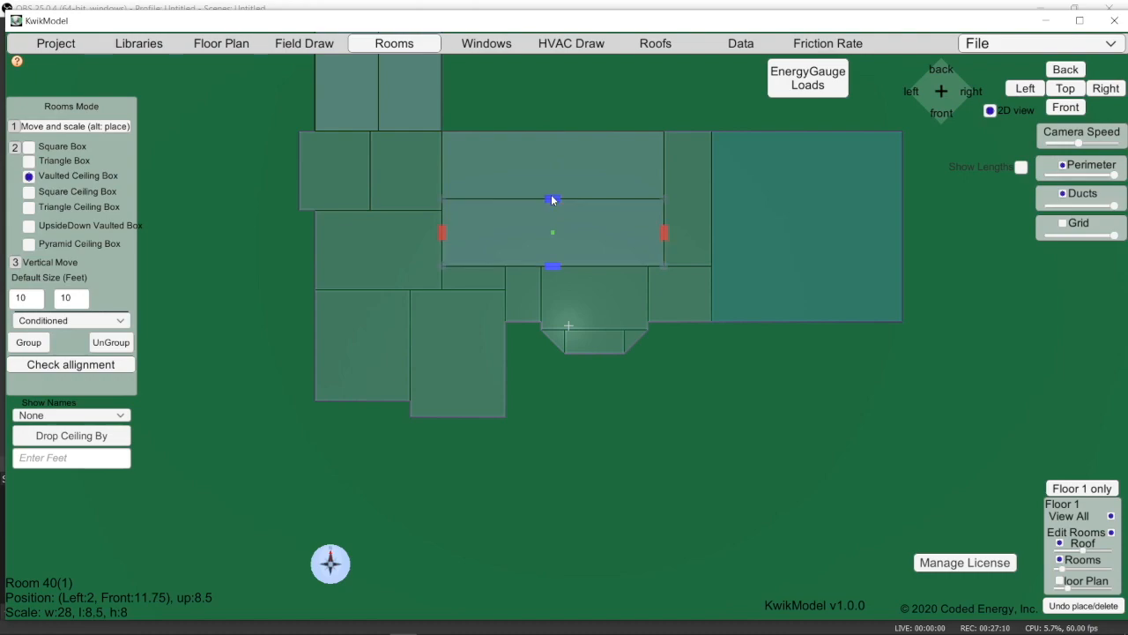
# - Show the model in 3D and lower the central room's rear vaulted ceiling box to a height of 3
pyautogui.click(520, 174)
pyautogui.click(600, 245)
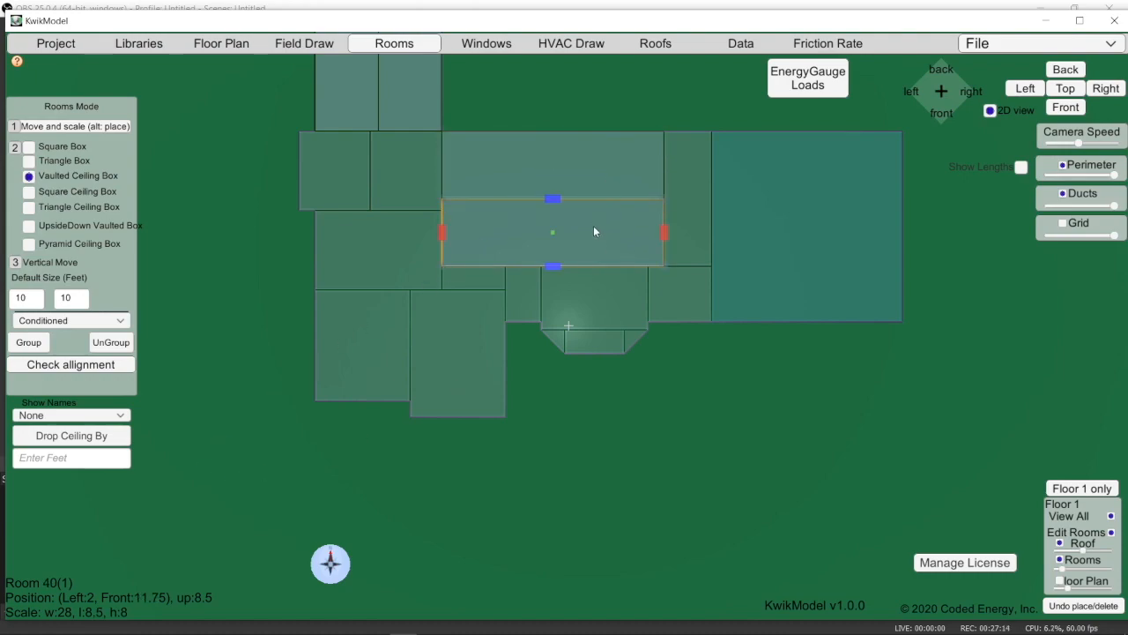
pyautogui.click(990, 110)
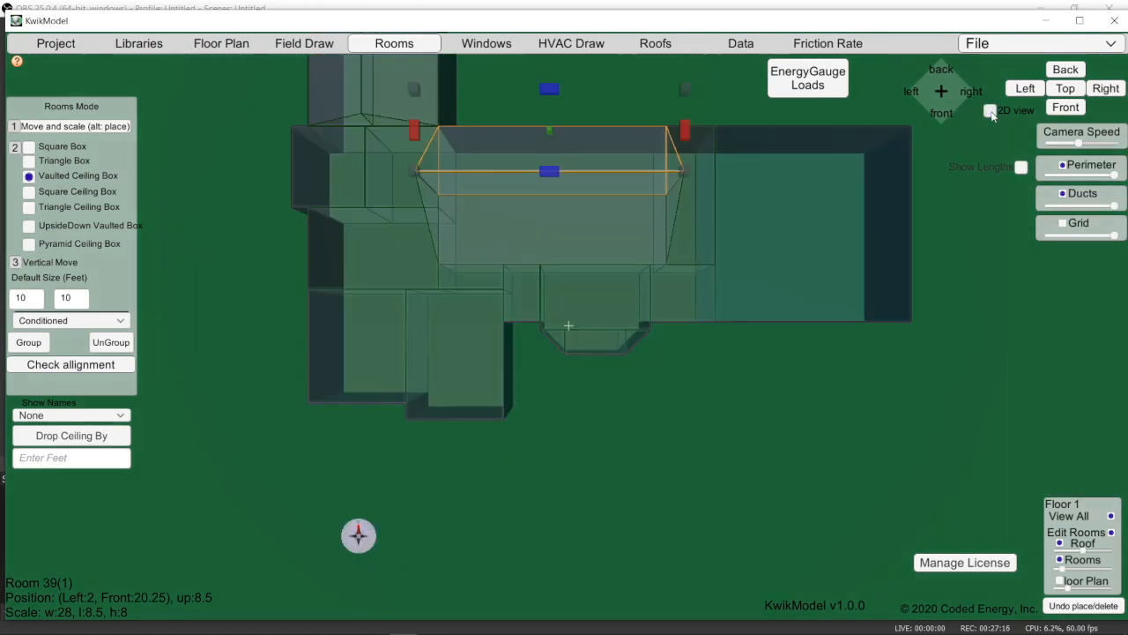
pyautogui.moveTo(532, 257); pyautogui.dragTo(731, 181, button='middle')
pyautogui.moveTo(388, 202); pyautogui.dragTo(599, 71, button='middle')
pyautogui.moveTo(367, 313); pyautogui.dragTo(484, 110, button='middle')
pyautogui.moveTo(451, 177); pyautogui.dragTo(458, 153, button='middle')
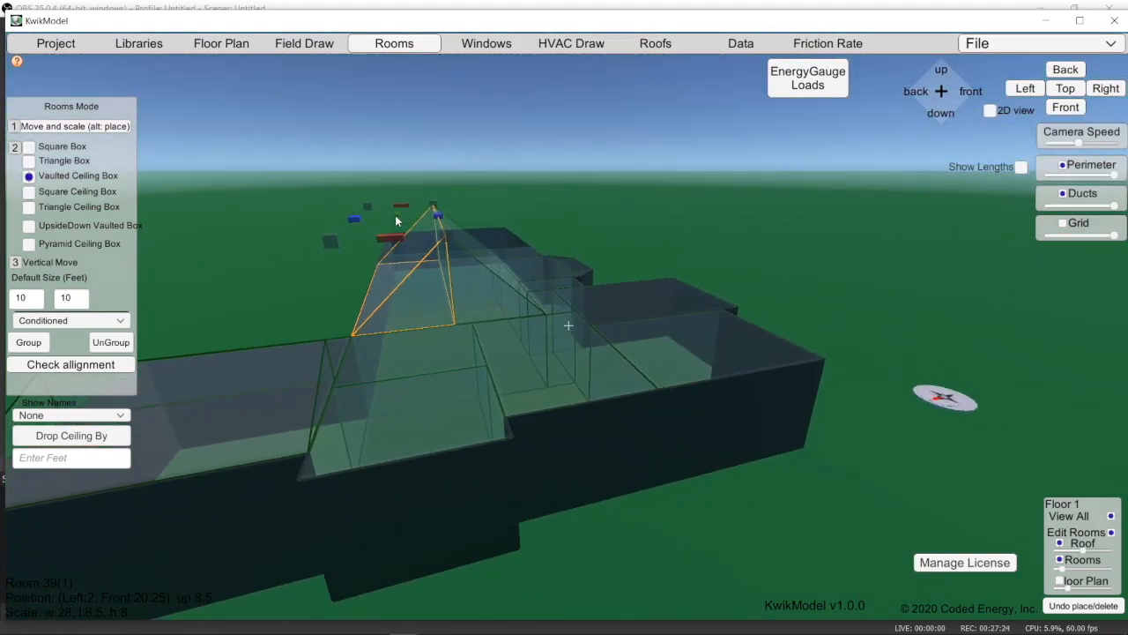
pyautogui.moveTo(396, 221); pyautogui.dragTo(394, 264)
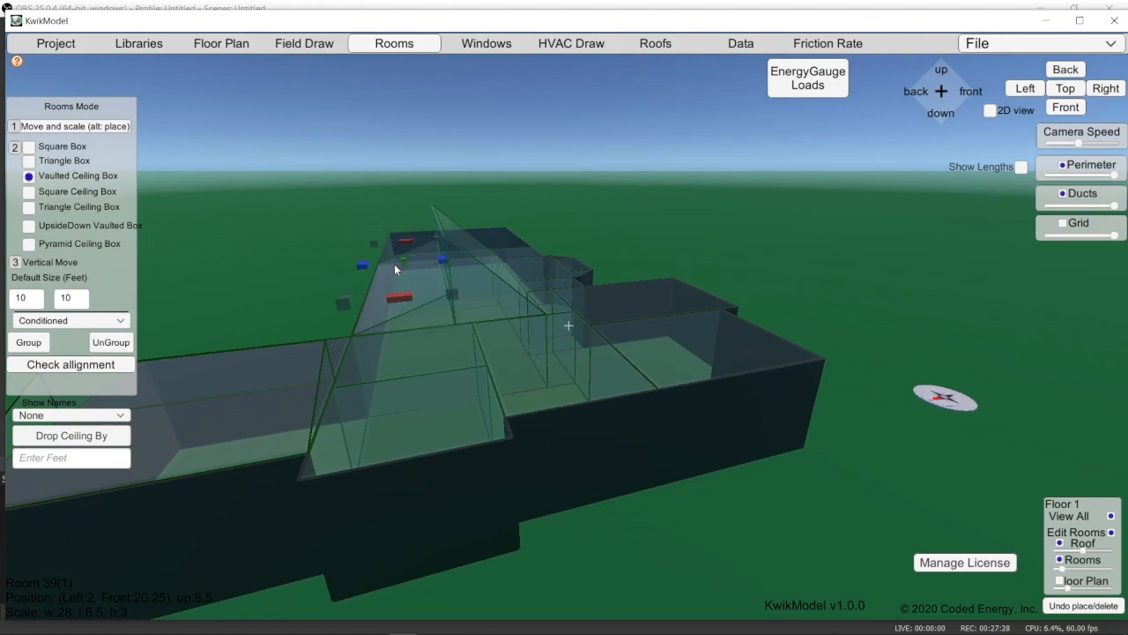
# - Lower the central room's front vaulted ceiling box to a height of 3 and readjust the rear one to the same height
pyautogui.click(482, 281)
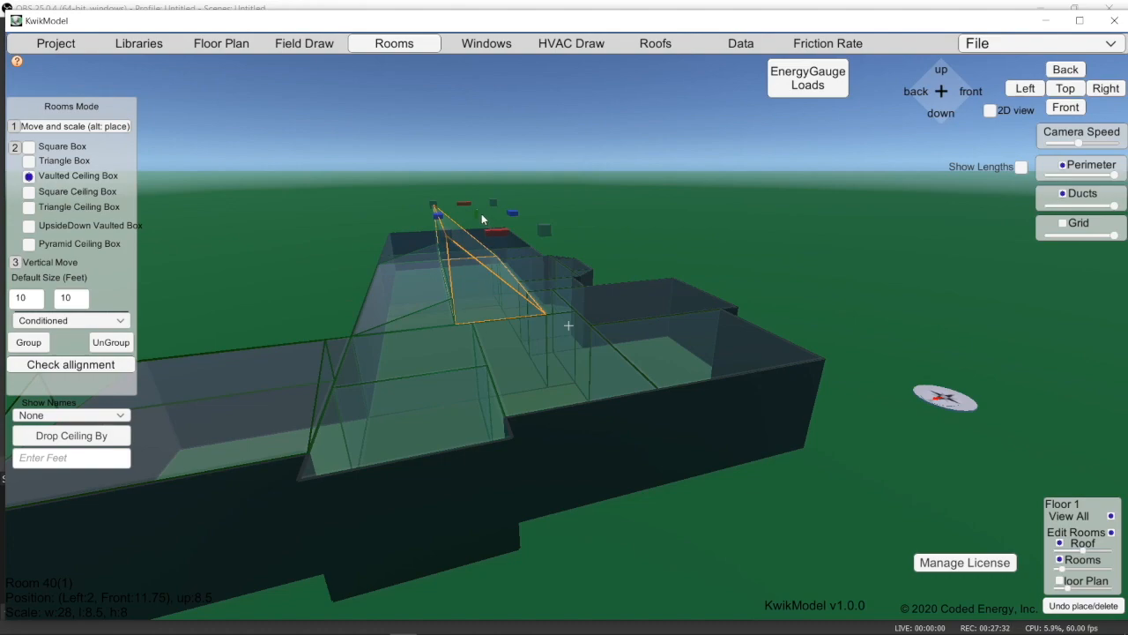
pyautogui.moveTo(477, 212); pyautogui.dragTo(480, 257)
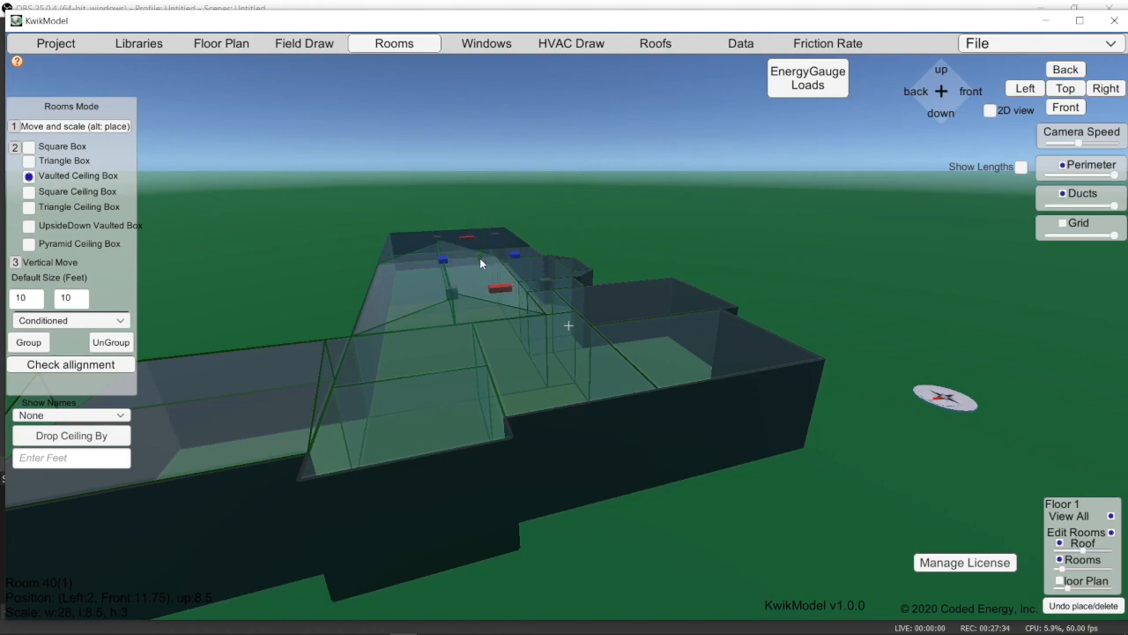
pyautogui.click(430, 286)
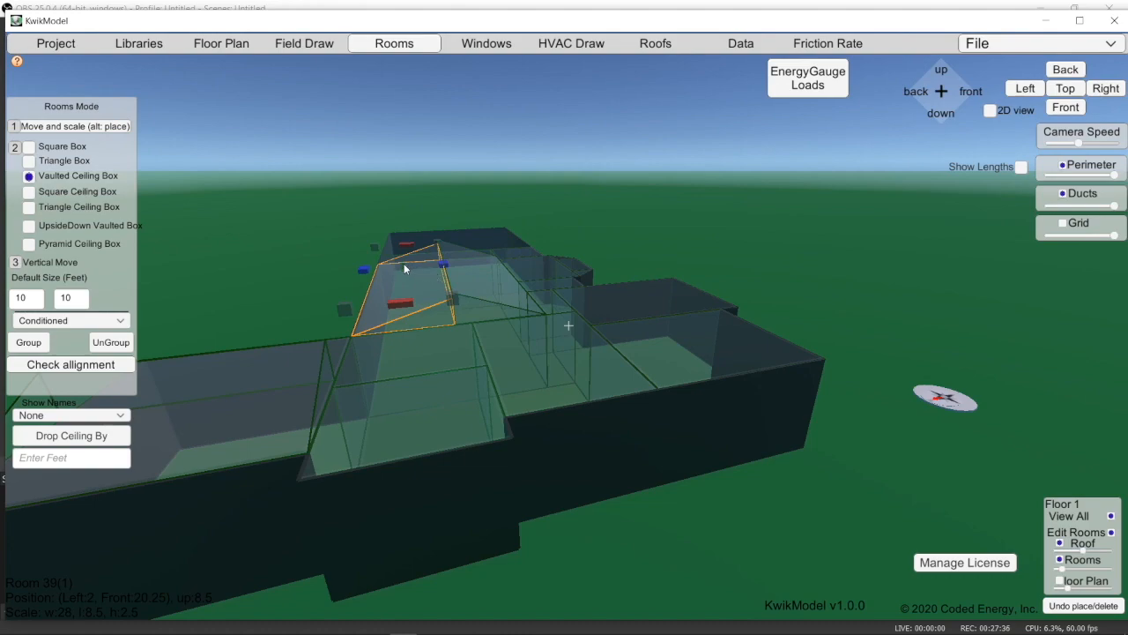
pyautogui.moveTo(404, 264); pyautogui.dragTo(405, 261)
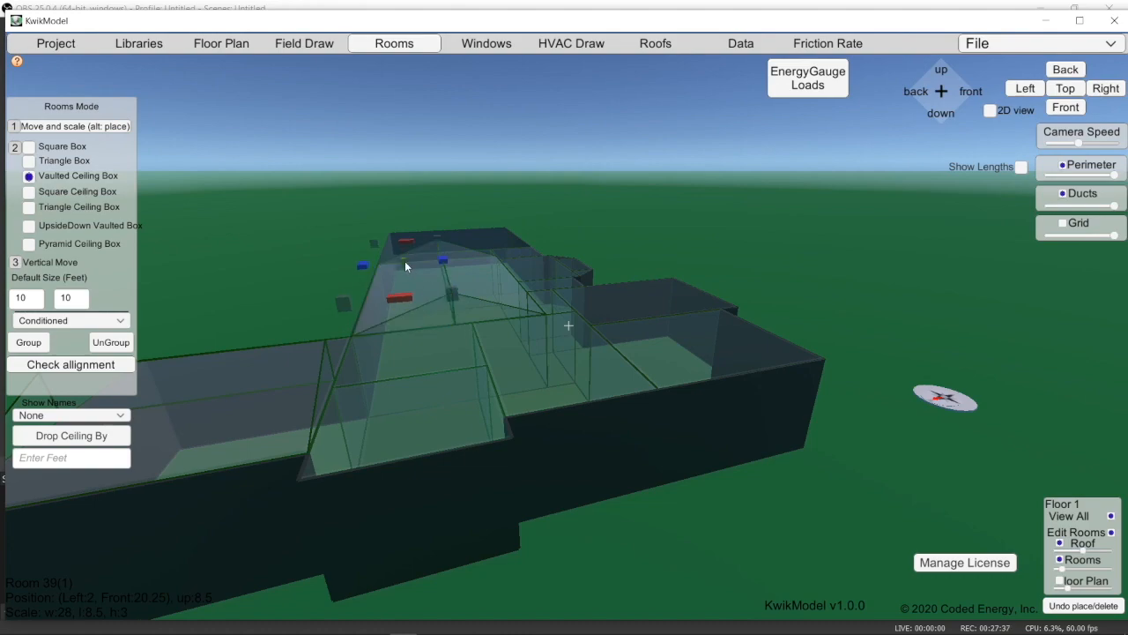
pyautogui.click(468, 275)
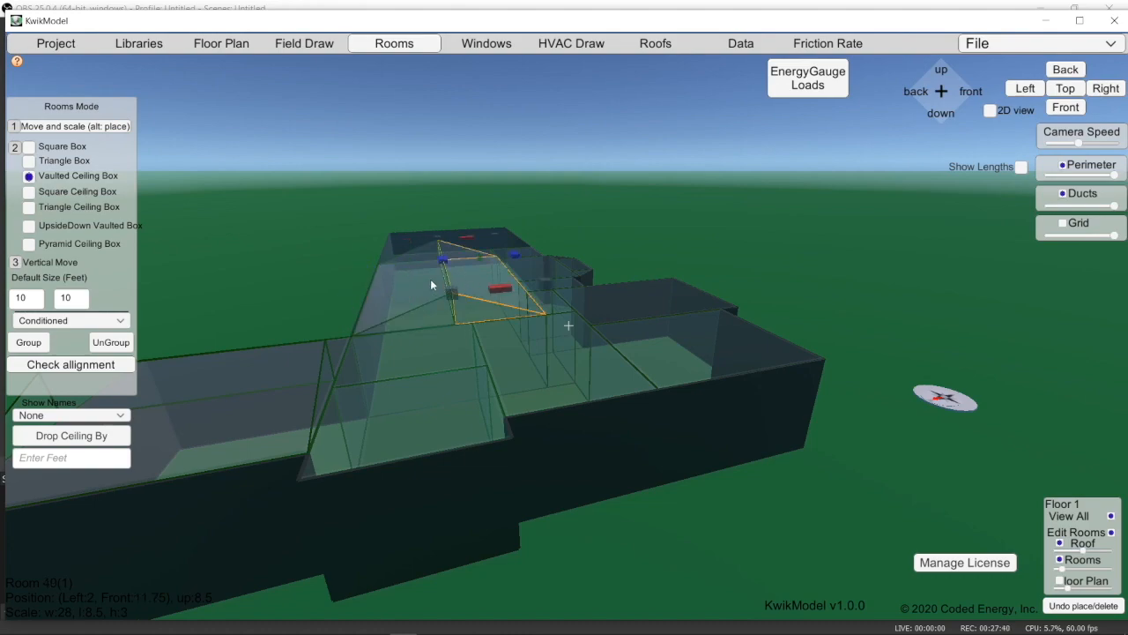
pyautogui.click(693, 252)
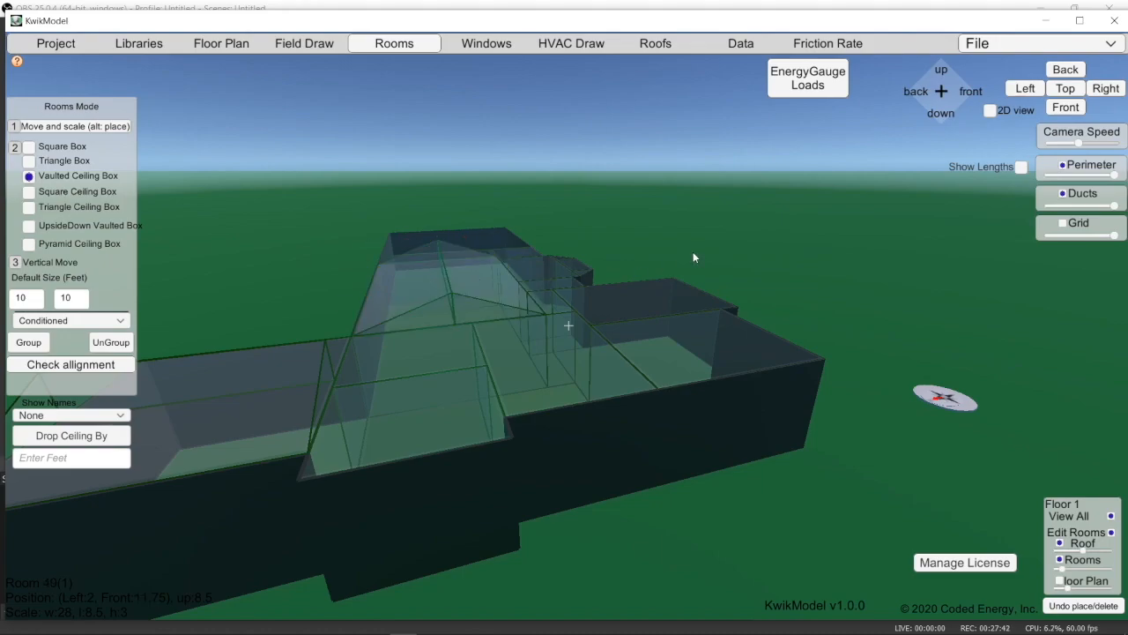
# - Hide the perimeter and inspect the room volumes and vaulted ceilings from several sides
pyautogui.moveTo(511, 354); pyautogui.dragTo(493, 323, button='middle')
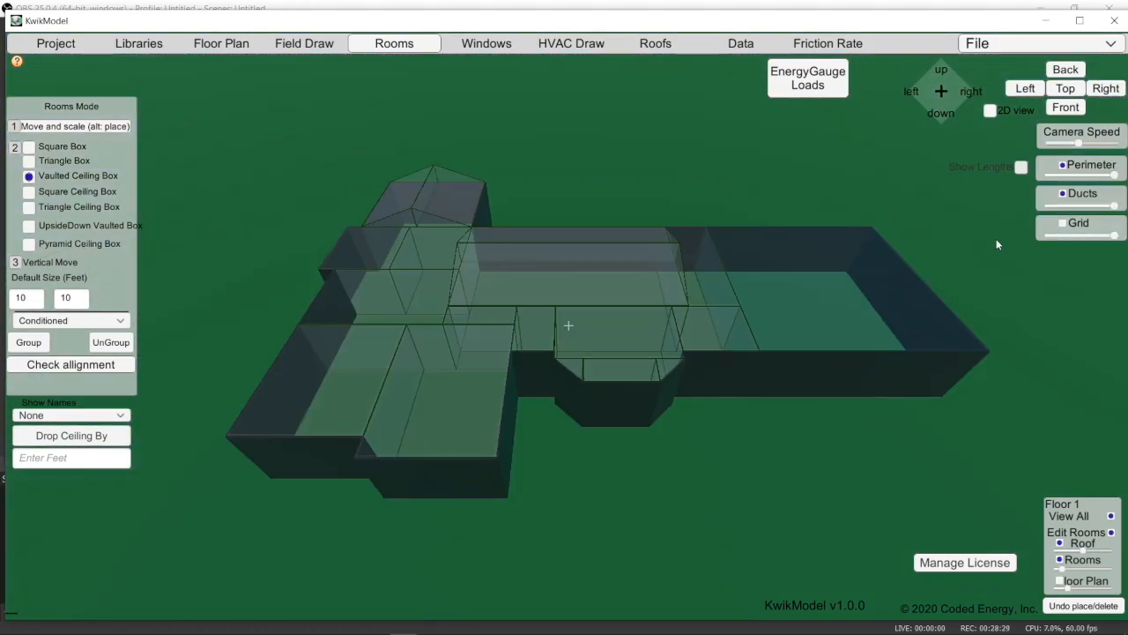
pyautogui.click(1064, 166)
pyautogui.scroll(3, 731, 346)
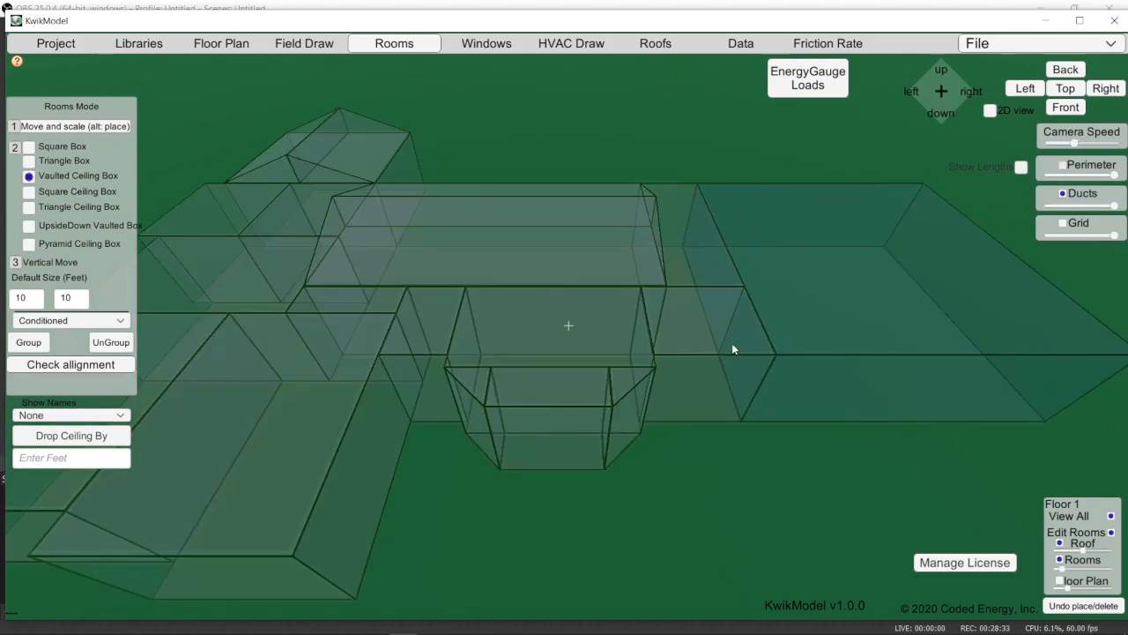
pyautogui.moveTo(684, 448); pyautogui.dragTo(463, 339, button='middle')
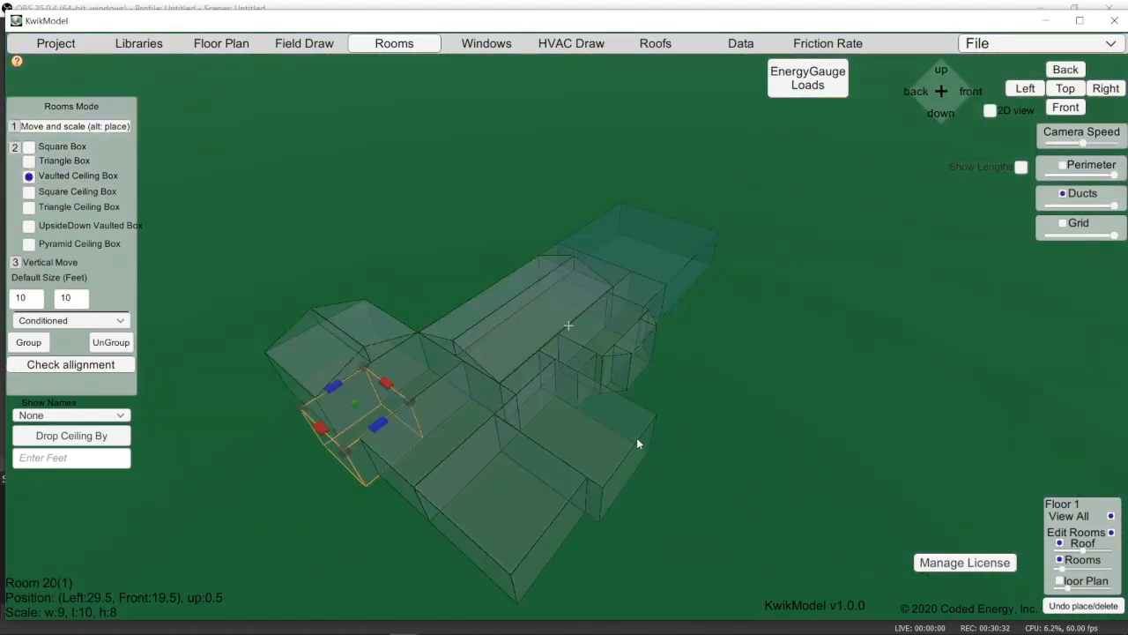
pyautogui.moveTo(638, 443); pyautogui.dragTo(460, 414, button='middle')
pyautogui.moveTo(657, 453); pyautogui.dragTo(596, 373, button='middle')
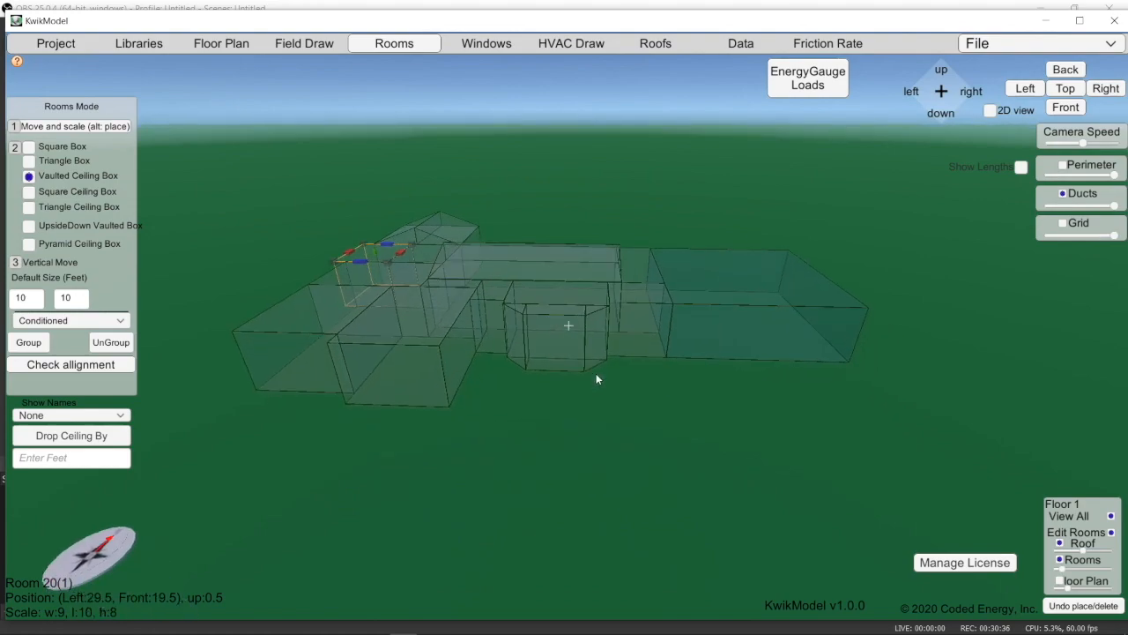
pyautogui.moveTo(594, 421); pyautogui.dragTo(593, 437, button='middle')
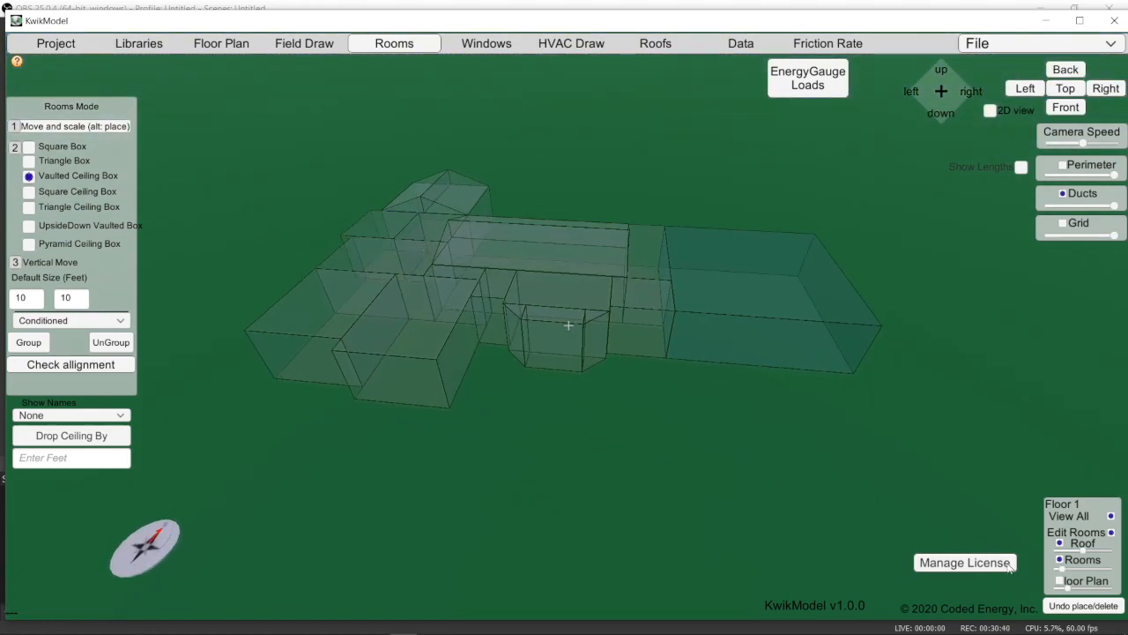
# - Show the floor plan image and shift it toward the front so its window labels lie clear of the front walls
pyautogui.click(1060, 582)
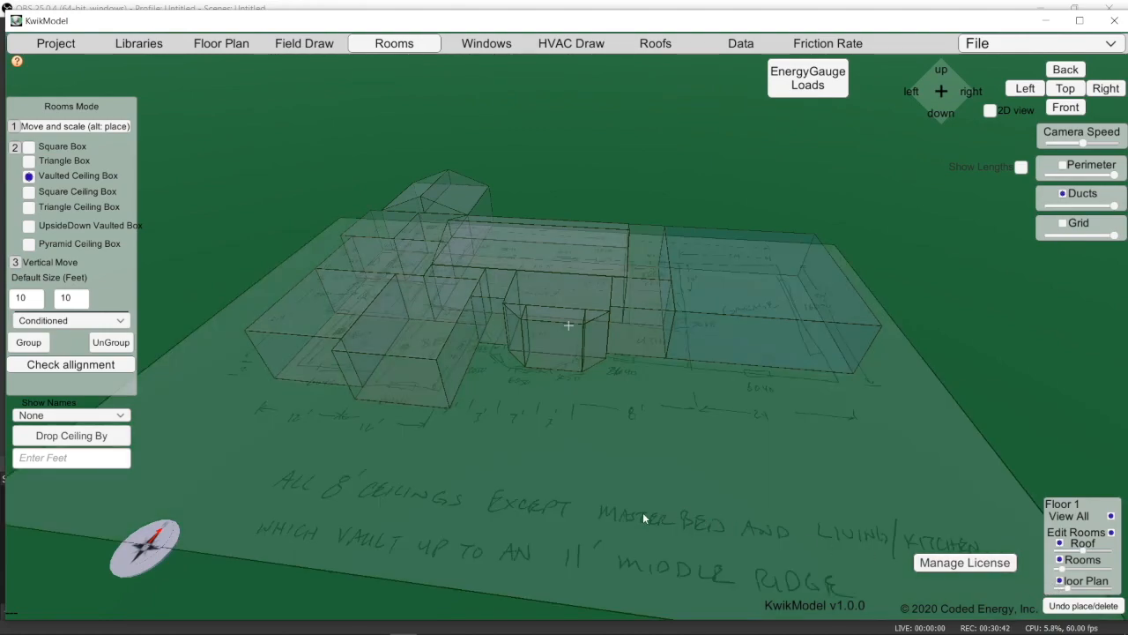
pyautogui.moveTo(502, 481); pyautogui.dragTo(664, 492, button='middle')
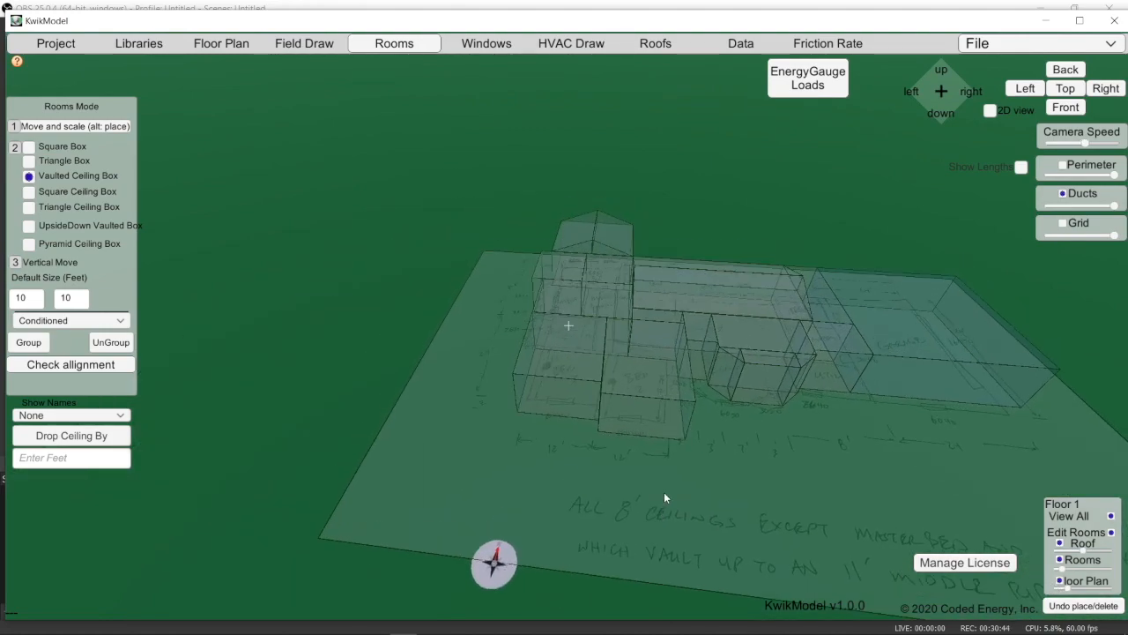
pyautogui.click(204, 46)
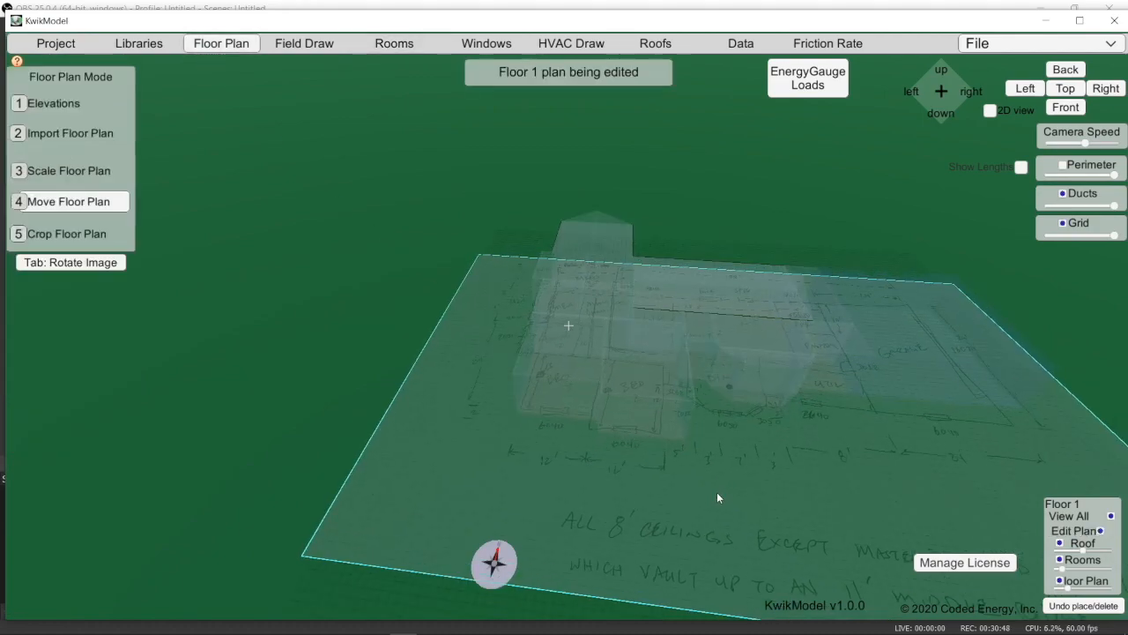
pyautogui.moveTo(721, 494); pyautogui.dragTo(727, 494)
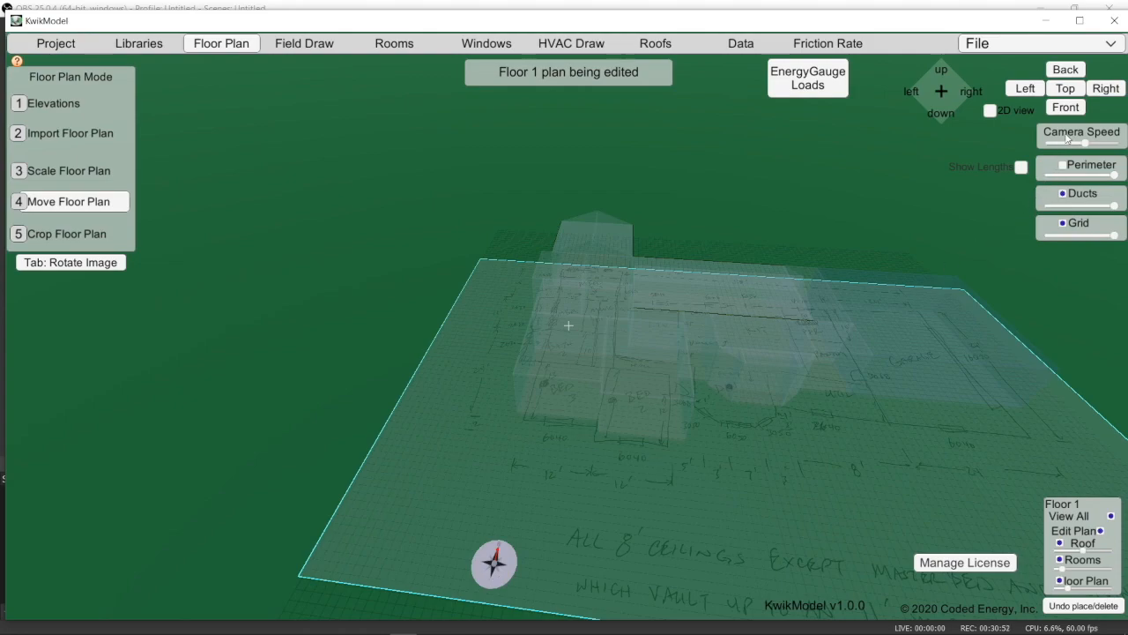
pyautogui.click(1066, 106)
pyautogui.moveTo(311, 370); pyautogui.dragTo(393, 410, button='middle')
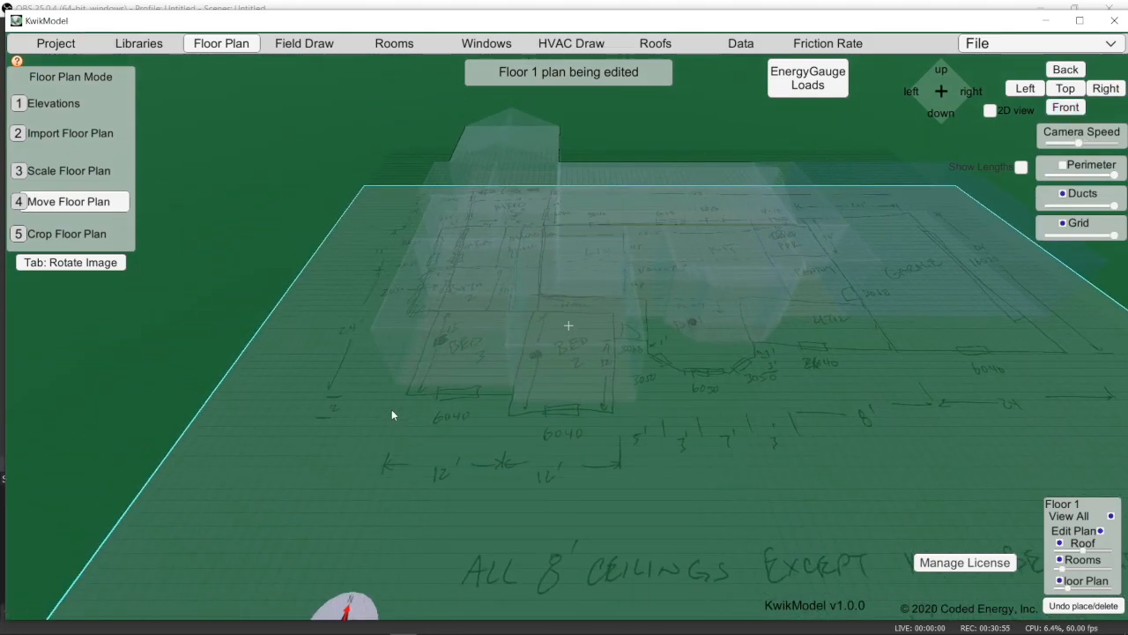
# - Draw a window on Bed 3's front wall, size it 6040 and set it 1.3 from the top
pyautogui.click(487, 44)
pyautogui.keyDown('alt'); pyautogui.moveTo(471, 368); pyautogui.dragTo(480, 369); pyautogui.keyUp('alt')
pyautogui.click(97, 502)
pyautogui.write('6040')
pyautogui.click(212, 509)
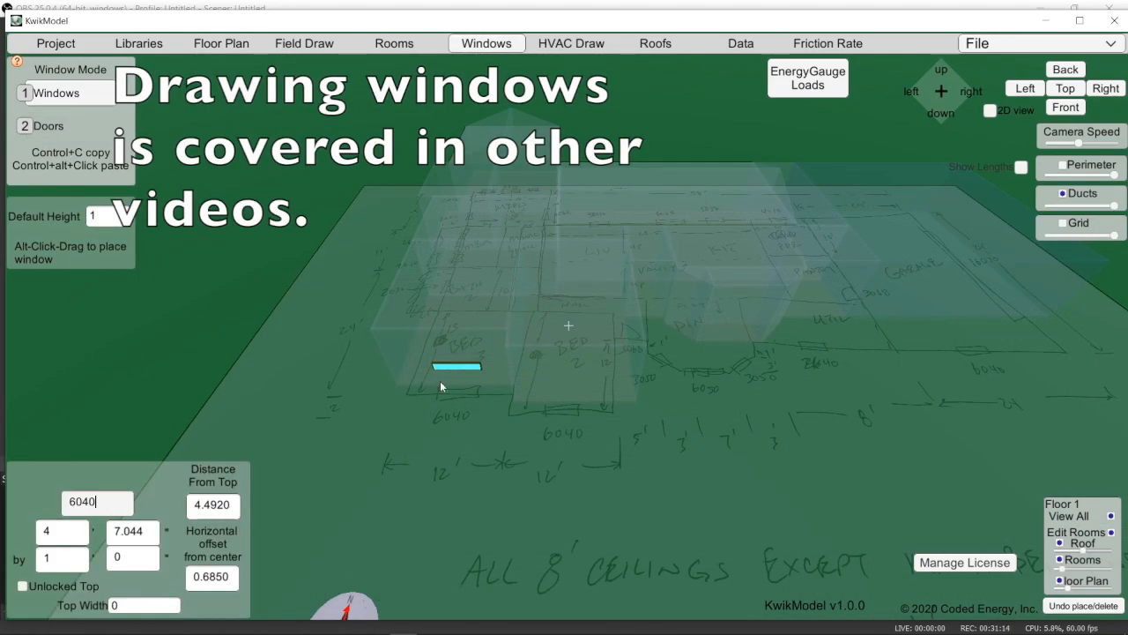
pyautogui.write('1.3')
# - Copy the Bed 3 window onto Bed 2's front wall
pyautogui.click(78, 532)
pyautogui.hotkey('ctrl', 'c')
pyautogui.keyDown('ctrl'); pyautogui.keyDown('alt'); pyautogui.click(562, 372); pyautogui.keyUp('alt'); pyautogui.keyUp('ctrl')
# - Add 3050 and 6050 windows to the dining bay, with the 6050 window 1.3 from the top
pyautogui.click(97, 502)
pyautogui.write('3050')
pyautogui.keyDown('alt'); pyautogui.moveTo(676, 301); pyautogui.dragTo(803, 319); pyautogui.keyUp('alt')
pyautogui.click(97, 502)
pyautogui.write('6050')
pyautogui.click(212, 506)
pyautogui.write('1.3')
# - Draw a 6040 window on the garage's front wall, 1.3 from the top
pyautogui.keyDown('alt'); pyautogui.moveTo(716, 374); pyautogui.dragTo(874, 388); pyautogui.keyUp('alt')
pyautogui.click(97, 503)
pyautogui.write('60401.3')
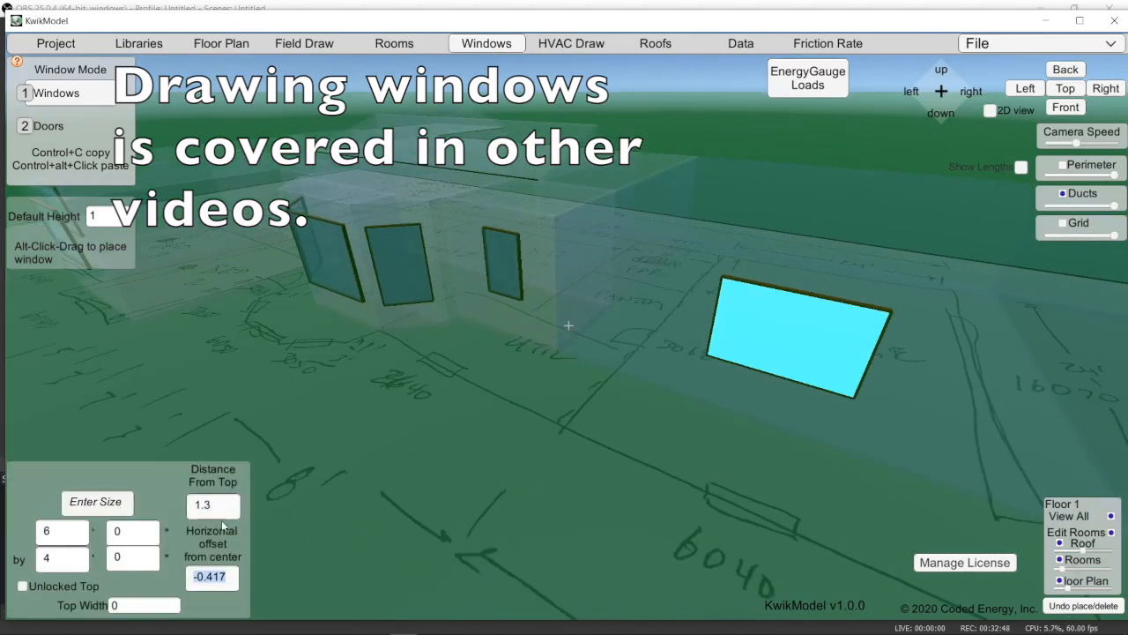
# - Adjust the floor plan for the back side and draw a 4010 window on the powder room's back wall
pyautogui.click(222, 44)
pyautogui.click(488, 44)
pyautogui.keyDown('alt'); pyautogui.moveTo(495, 380); pyautogui.dragTo(551, 363); pyautogui.keyUp('alt')
pyautogui.click(123, 500)
pyautogui.write('4010')
pyautogui.click(212, 506)
# - Add the 5036 window and the 6068 glazed opening to the living/kitchen back wall
pyautogui.keyDown('alt'); pyautogui.moveTo(659, 320); pyautogui.dragTo(663, 318); pyautogui.keyUp('alt')
pyautogui.click(97, 502)
pyautogui.write('6050')
pyautogui.click(213, 506)
pyautogui.click(97, 503)
pyautogui.write('6068')
# - Draw a 5040 window on the living area's back wall, 1.3 from the top
pyautogui.keyDown('alt'); pyautogui.moveTo(578, 225); pyautogui.dragTo(760, 302); pyautogui.keyUp('alt')
pyautogui.click(97, 503)
pyautogui.write('5040')
pyautogui.click(212, 506)
pyautogui.write('1.3')
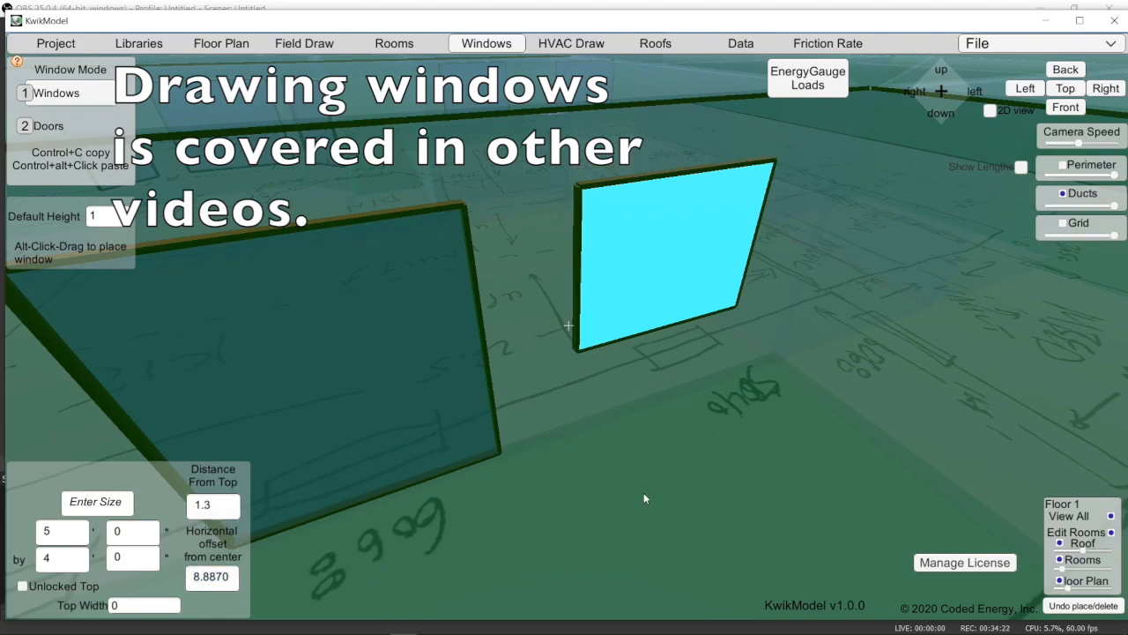
# - Reposition the floor plan and draw a 6050 window on the master bedroom's back wall
pyautogui.click(221, 44)
pyautogui.click(487, 44)
pyautogui.click(221, 44)
pyautogui.click(486, 44)
pyautogui.keyDown('alt'); pyautogui.moveTo(692, 459); pyautogui.dragTo(767, 470); pyautogui.keyUp('alt')
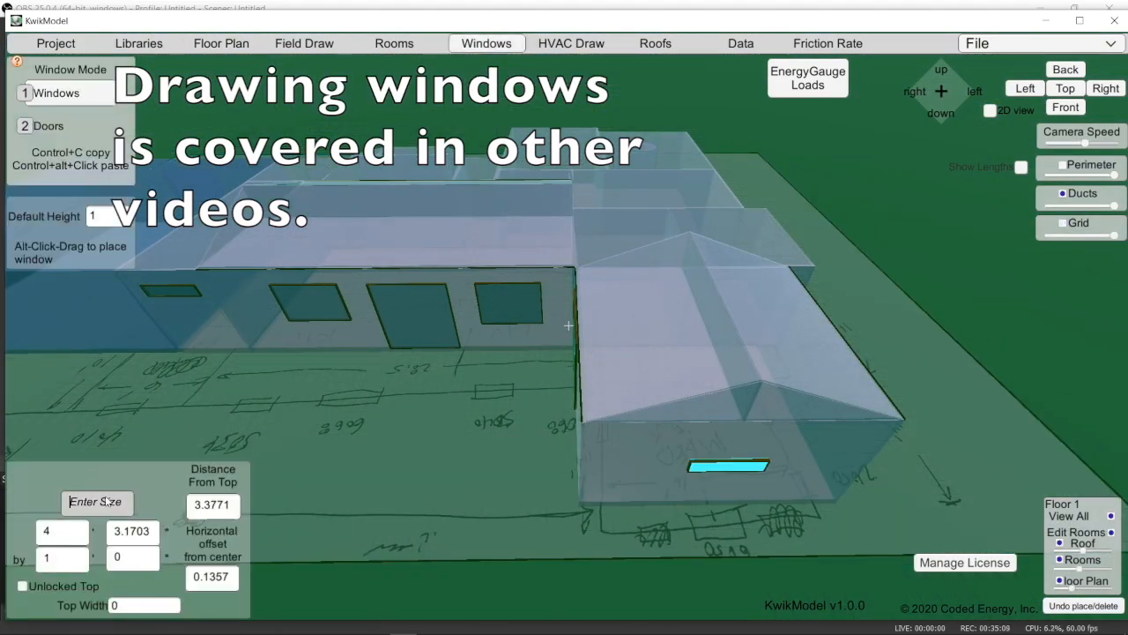
pyautogui.click(108, 501)
# - Add 2650 windows to the master bedroom's left wall and 2630 windows to the master bath's left wall
pyautogui.keyDown('alt'); pyautogui.moveTo(241, 376); pyautogui.dragTo(263, 385); pyautogui.keyUp('alt')
pyautogui.write('2650')
pyautogui.keyDown('alt'); pyautogui.moveTo(465, 335); pyautogui.dragTo(485, 344); pyautogui.keyUp('alt')
pyautogui.click(121, 500)
pyautogui.write('2630')
# - Draw a 2630 window on Bath 2's left wall
pyautogui.keyDown('alt'); pyautogui.moveTo(431, 311); pyautogui.dragTo(462, 335); pyautogui.keyUp('alt')
pyautogui.click(97, 502)
pyautogui.write('2630')
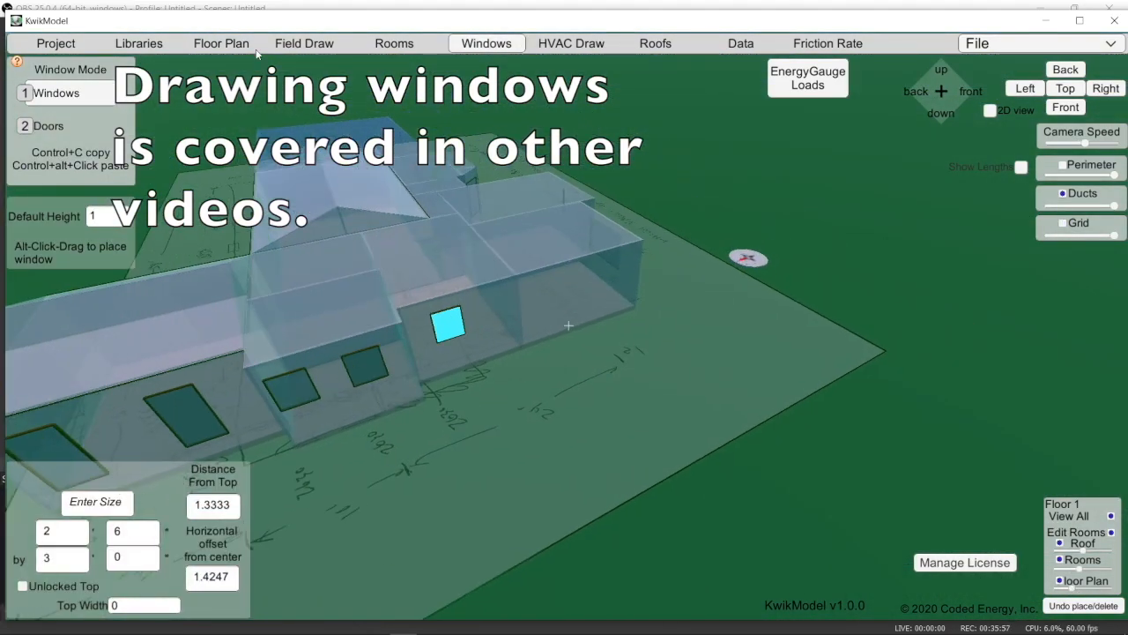
# - Shift the floor plan and place a garage door 16' wide by 7'8" high on the garage's right wall
pyautogui.click(221, 44)
pyautogui.moveTo(521, 272)
pyautogui.mouseDown()
pyautogui.moveTo(584, 323)
pyautogui.moveTo(438, 393)
pyautogui.mouseUp()
pyautogui.click(487, 45)
pyautogui.click(50, 127)
pyautogui.keyDown('alt'); pyautogui.click(668, 449); pyautogui.keyUp('alt')
pyautogui.click(95, 501)
pyautogui.write('167')
# - Adjust the floor plan and draw a 3068 door in the wall between the garage and the house
pyautogui.click(222, 44)
pyautogui.click(460, 47)
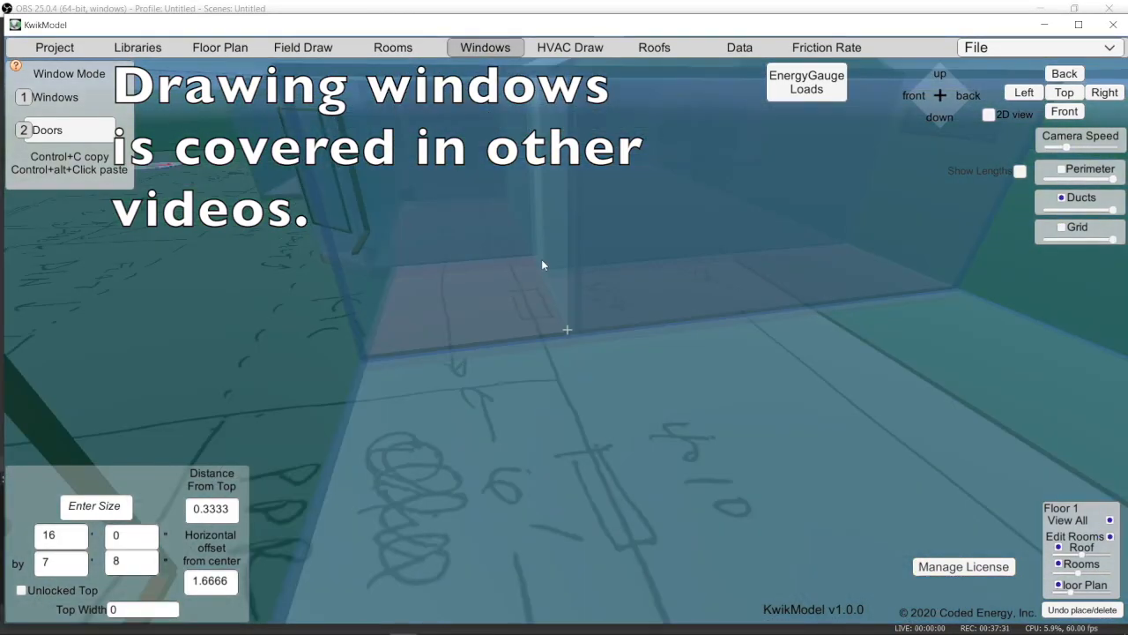
pyautogui.keyDown('alt'); pyautogui.moveTo(586, 132); pyautogui.dragTo(692, 331); pyautogui.keyUp('alt')
pyautogui.click(95, 505)
pyautogui.write('3068')
# - Paste a copy of the 3068 door onto the front entry wall beside the dining bay
pyautogui.click(1064, 74)
pyautogui.click(1064, 111)
pyautogui.keyDown('ctrl'); pyautogui.keyDown('alt'); pyautogui.click(521, 230); pyautogui.keyUp('alt'); pyautogui.keyUp('ctrl')
pyautogui.moveTo(622, 367); pyautogui.dragTo(627, 409, button='middle')
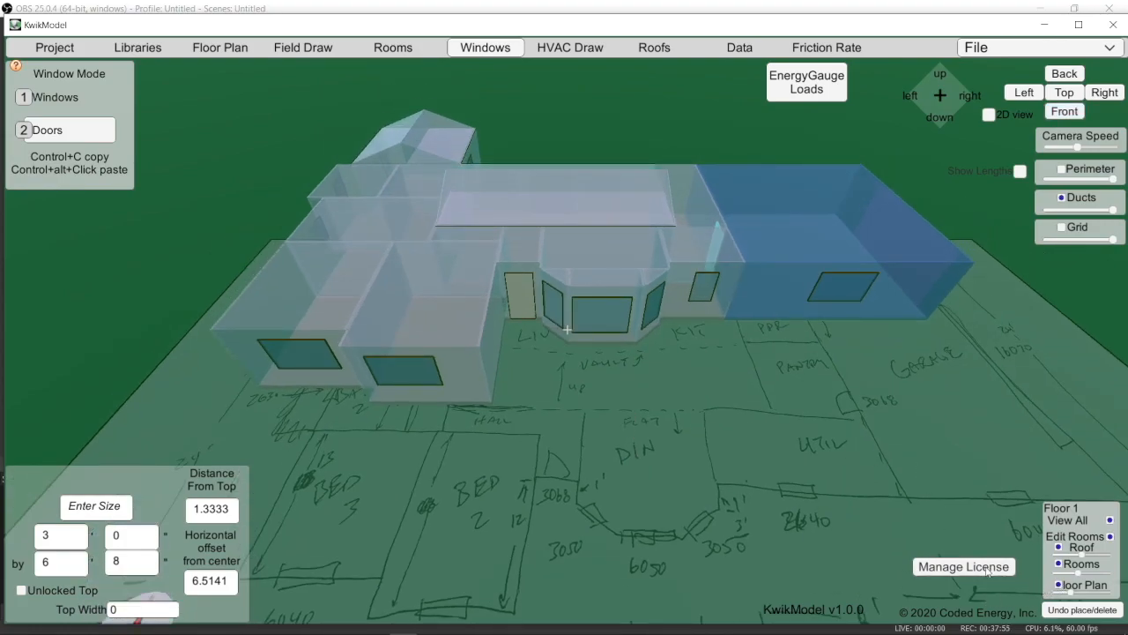
pyautogui.click(756, 453)
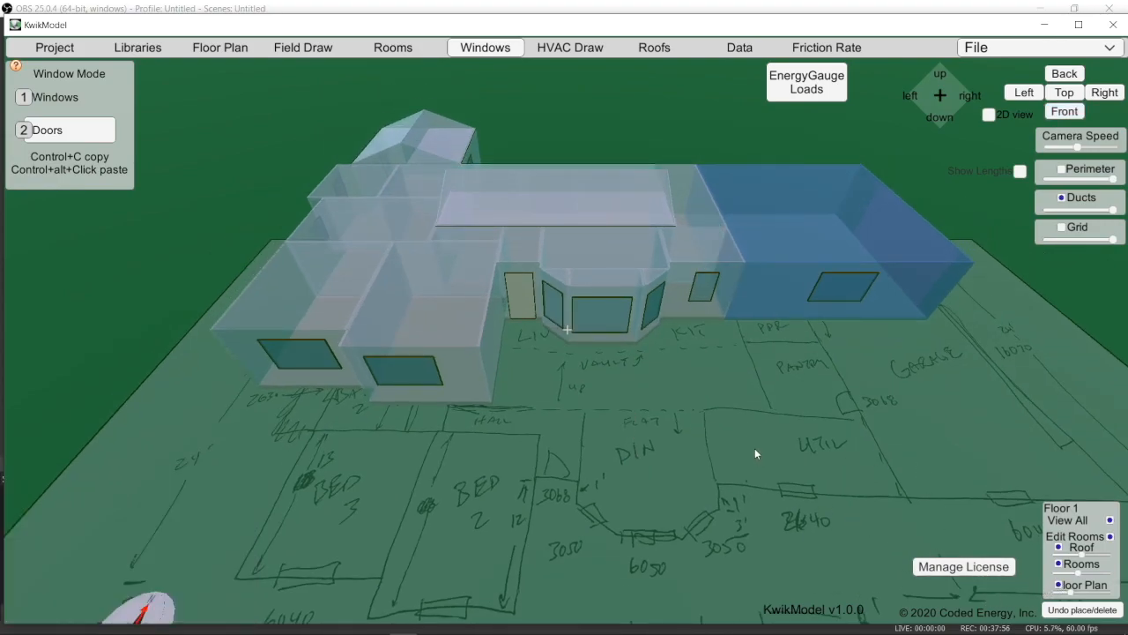
# - Hide the floor plan image and view the house with its windows and doors from the front
pyautogui.click(1060, 586)
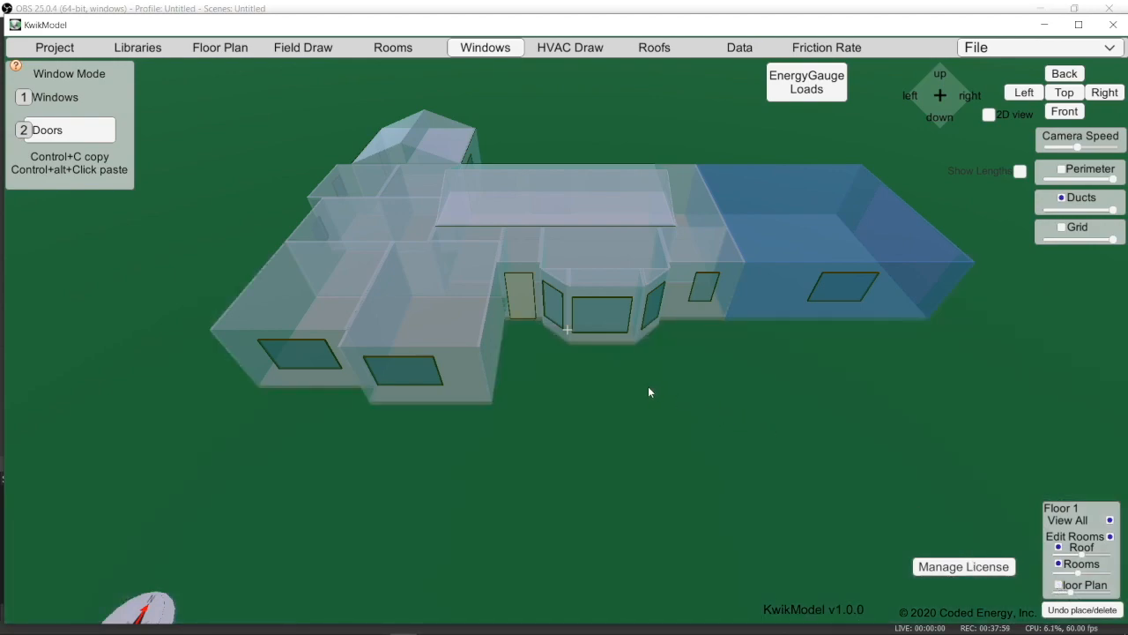
pyautogui.scroll(-2, 648, 388)
pyautogui.moveTo(643, 401); pyautogui.dragTo(843, 267, button='middle')
pyautogui.moveTo(541, 379); pyautogui.dragTo(631, 302, button='middle')
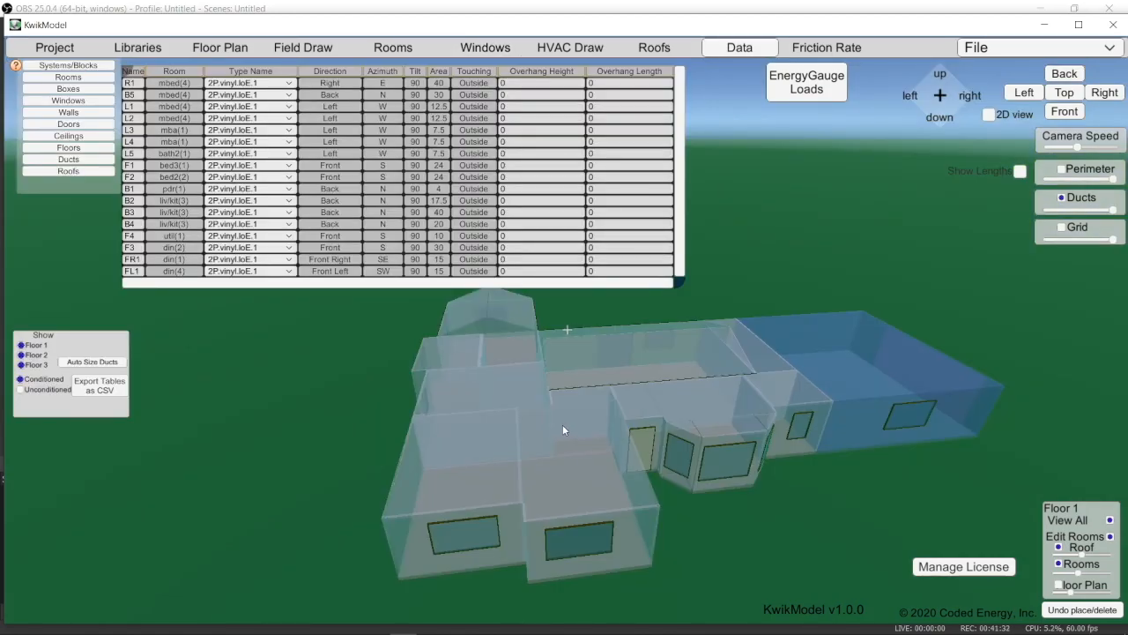
# - Switch to the hand-drawn floor plan image to check its openings and ceiling notes, and return to KwikModel
pyautogui.hotkey('alt', 'Tab')
pyautogui.hotkey('alt', 'Tab')
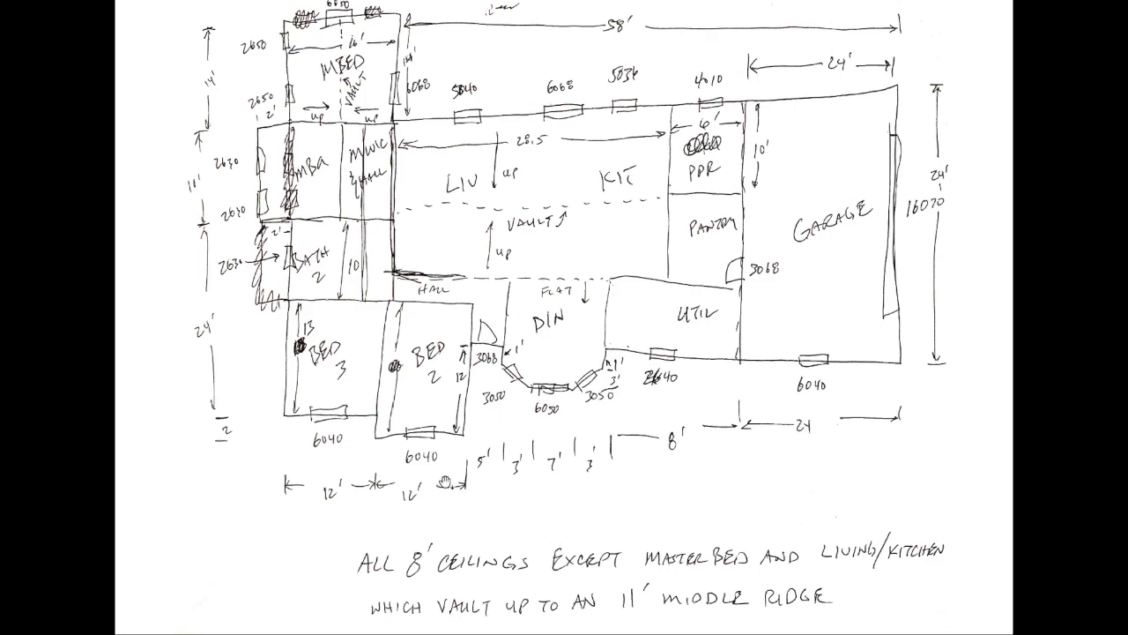
pyautogui.hotkey('alt', 'Tab')
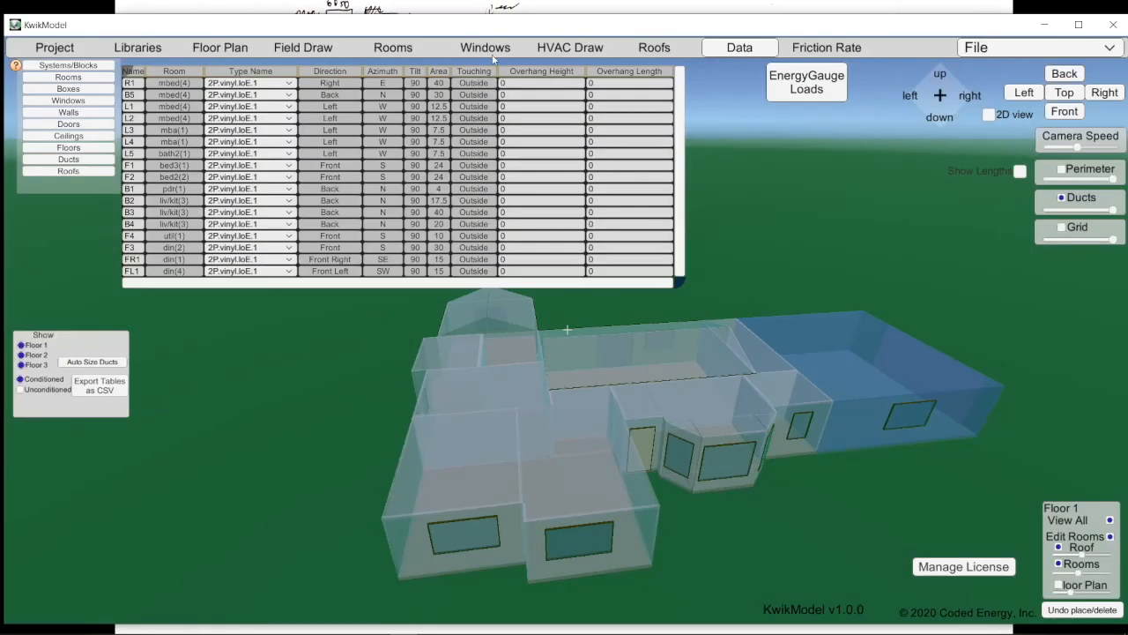
# - Leave the window data table and inspect the front of the 3D house with its windows and doors
pyautogui.click(485, 47)
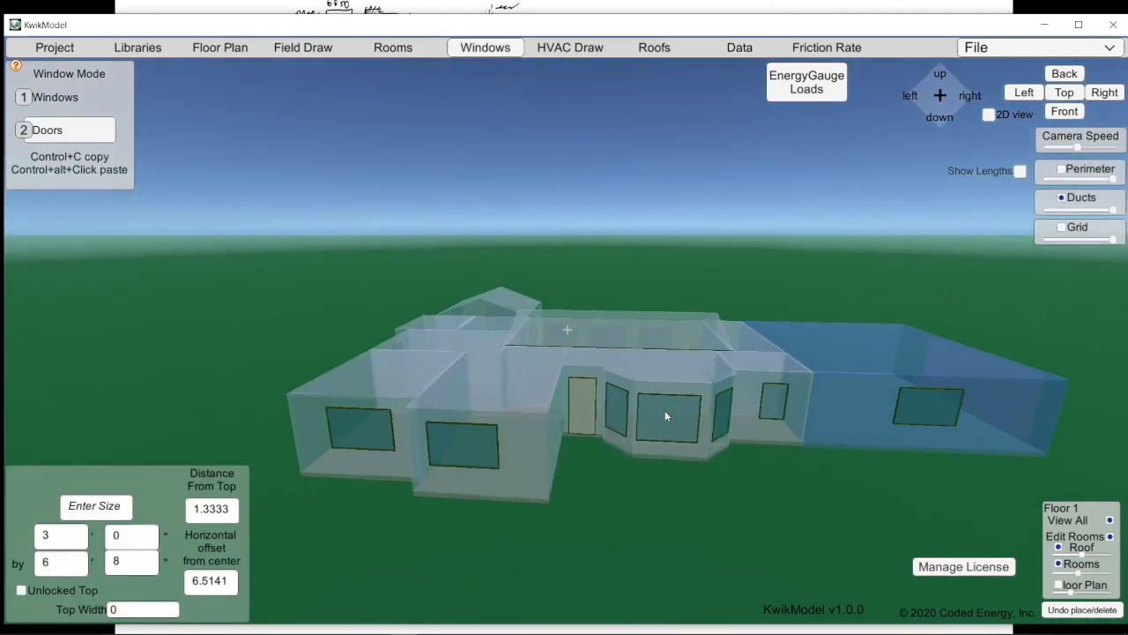
pyautogui.moveTo(666, 412); pyautogui.dragTo(594, 378, button='right')
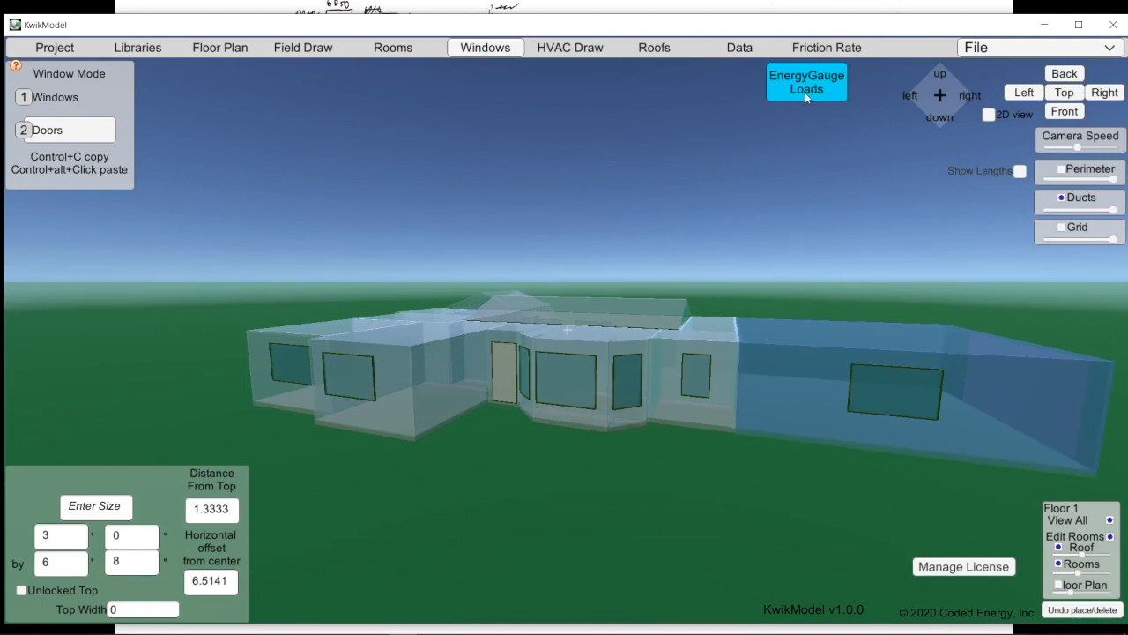
pyautogui.scroll(-2, 615, 370)
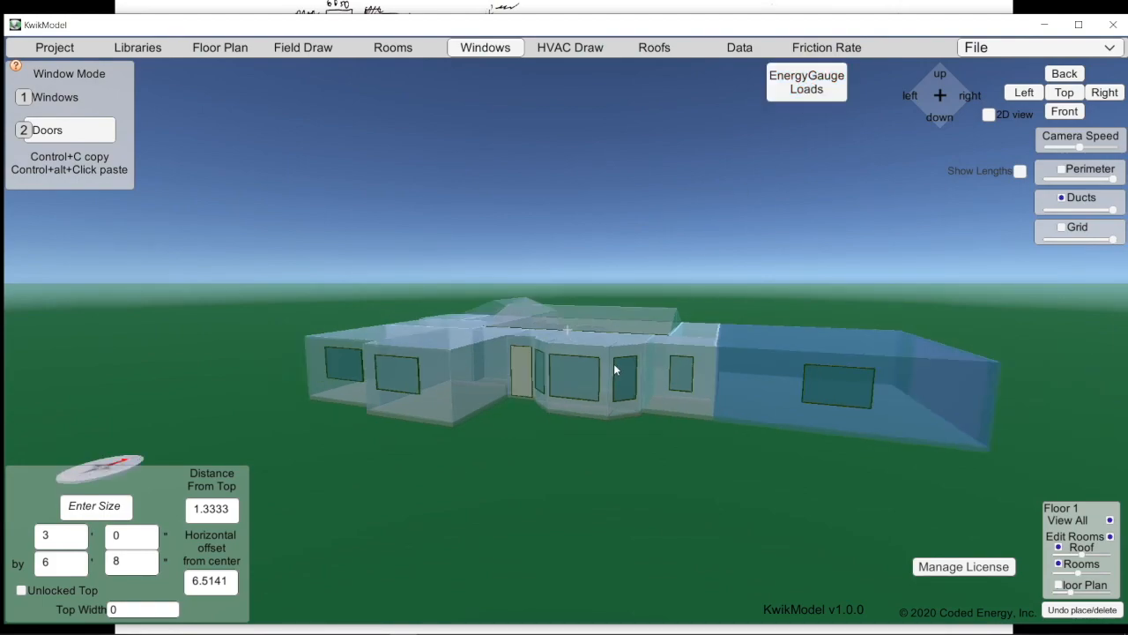
pyautogui.scroll(2, 556, 389)
pyautogui.moveTo(564, 391); pyautogui.dragTo(539, 347, button='middle')
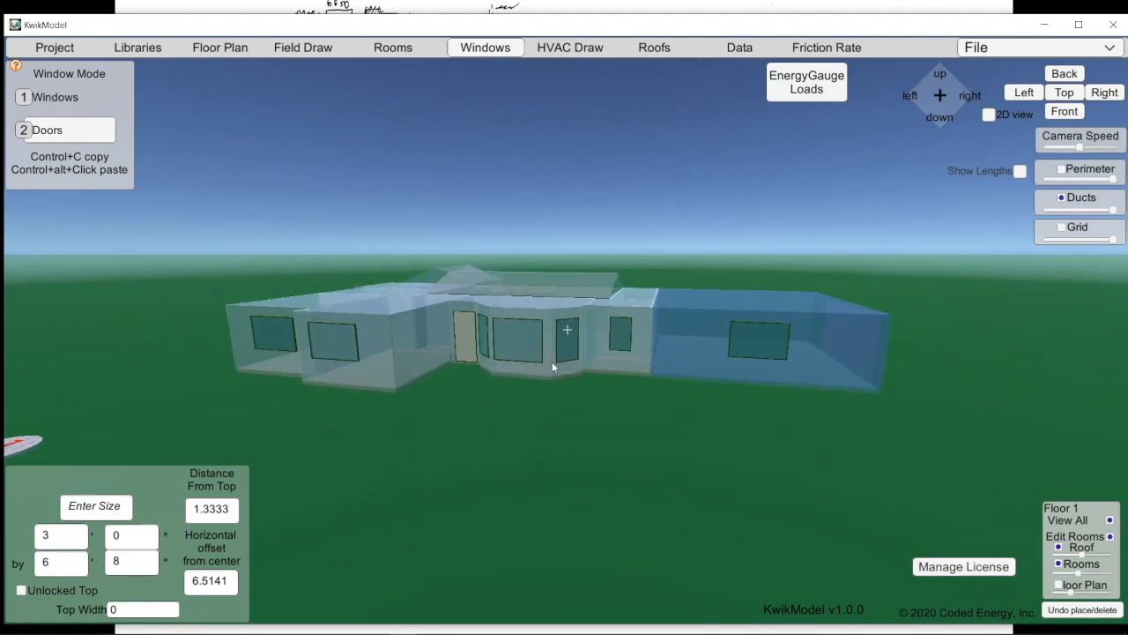
pyautogui.moveTo(555, 371); pyautogui.dragTo(655, 403, button='middle')
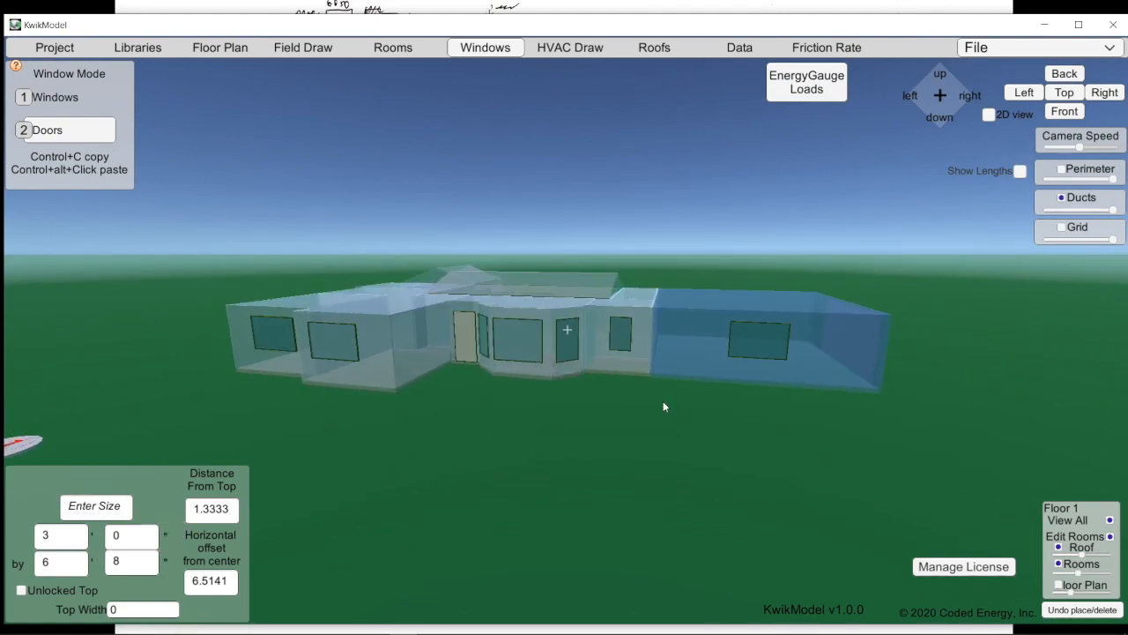